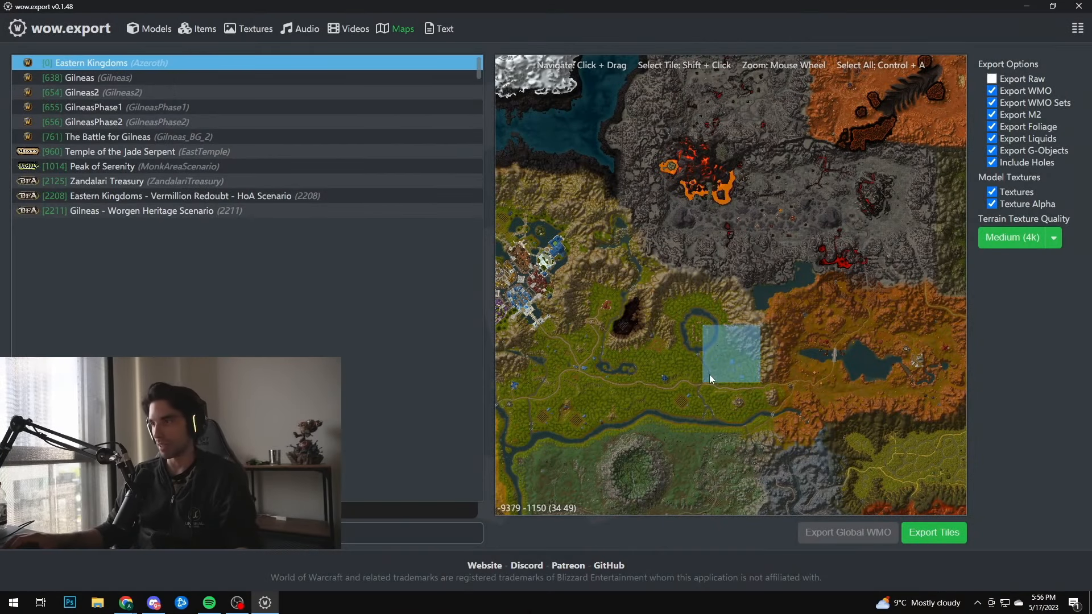
# - Select five adjoining tiles of the Duskwood area on the Eastern Kingdoms map, three in the upper row and two below
pyautogui.moveTo(722, 418); pyautogui.dragTo(888, 313)
pyautogui.moveTo(783, 415); pyautogui.dragTo(690, 358)
pyautogui.moveTo(741, 421); pyautogui.dragTo(657, 380)
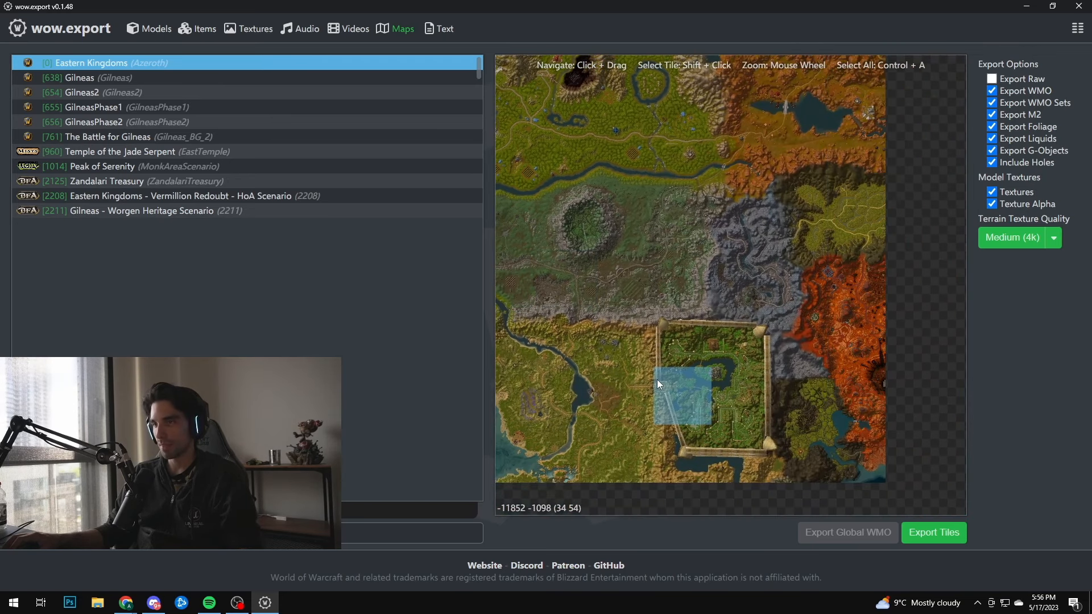
pyautogui.moveTo(611, 242); pyautogui.dragTo(691, 312)
pyautogui.scroll(1, 714, 307)
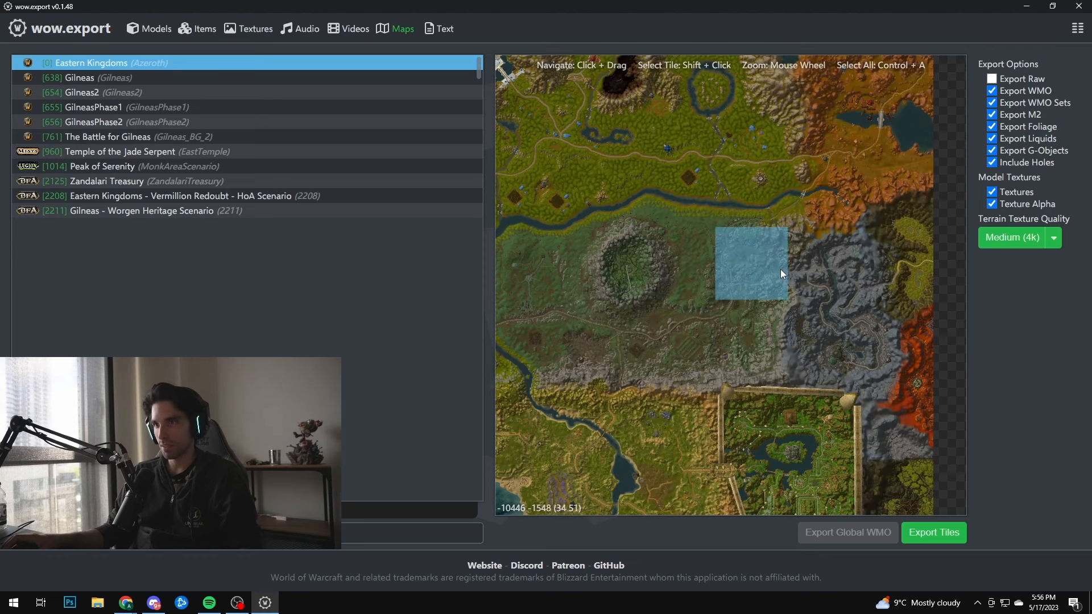
pyautogui.scroll(1, 780, 269)
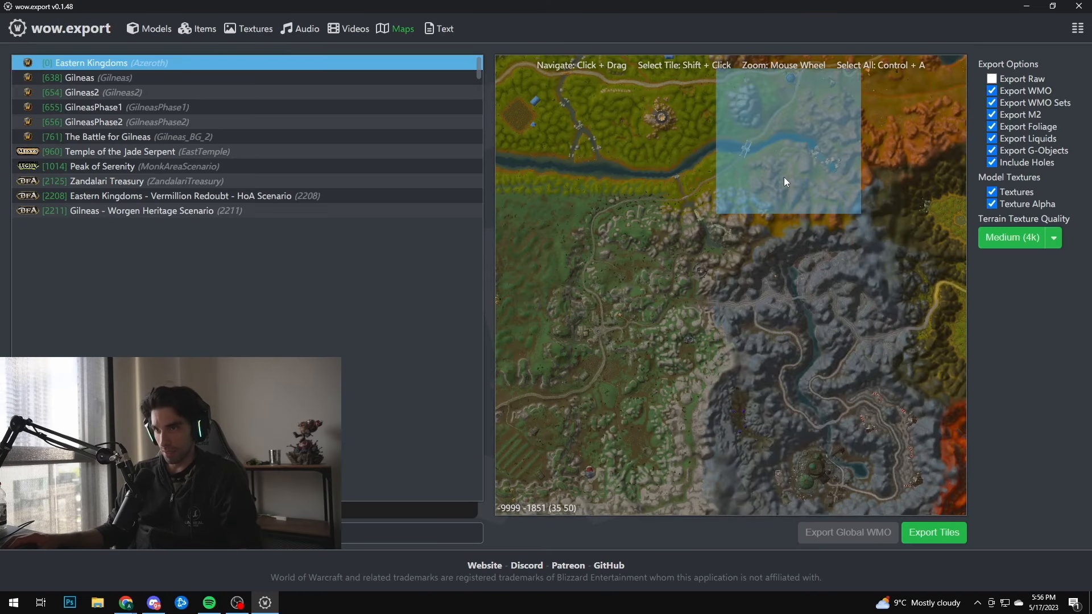
pyautogui.moveTo(784, 176); pyautogui.dragTo(883, 145)
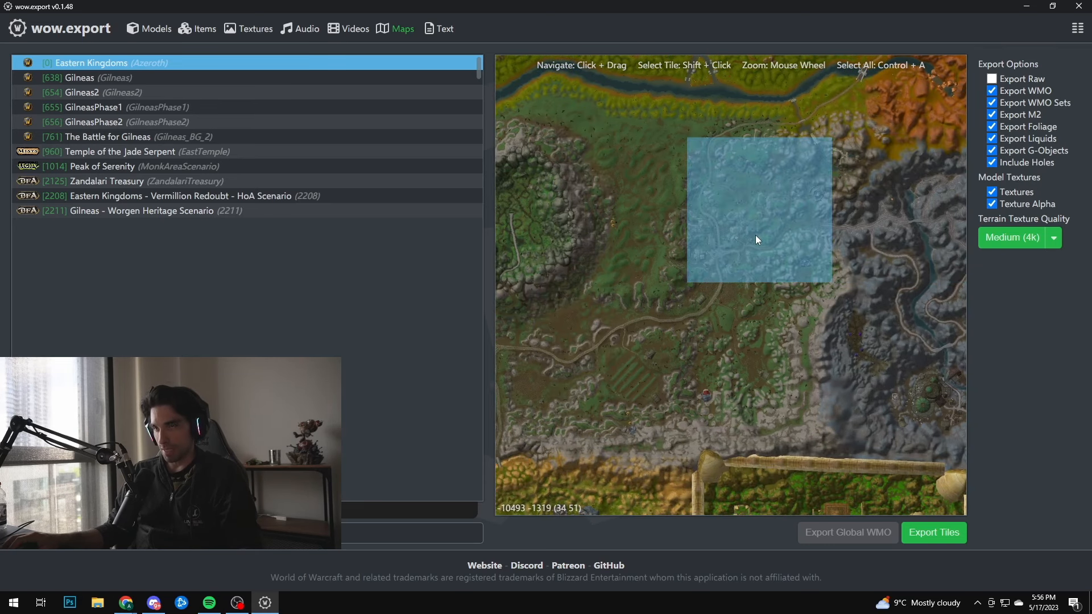
pyautogui.moveTo(882, 265); pyautogui.dragTo(894, 405)
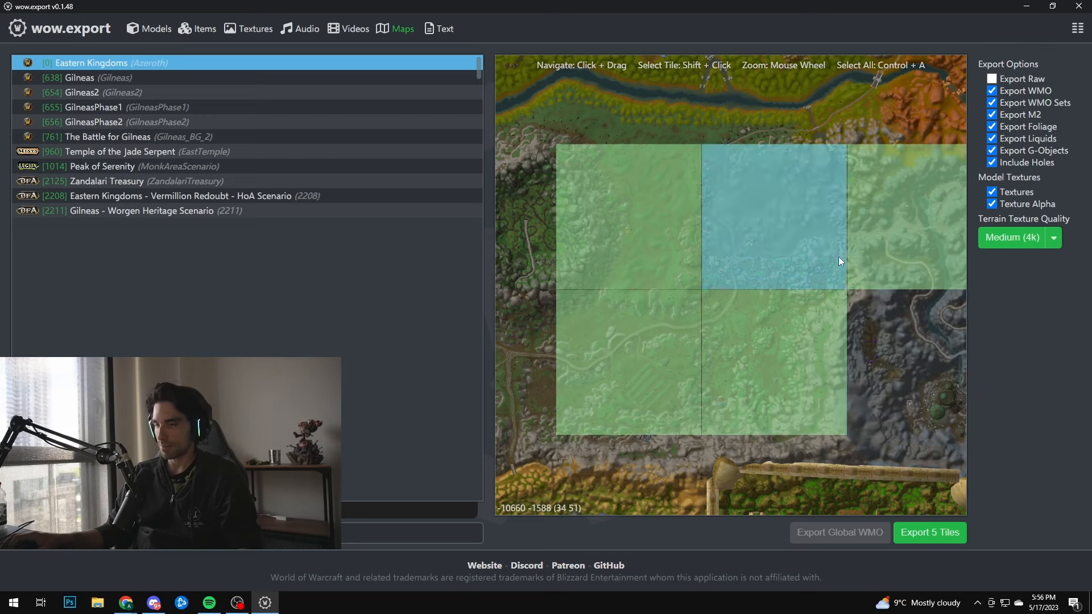
# - Open the settings and browse for the export directory in the EXPORTED STUFF folder on New Volume (F:)
pyautogui.click(1083, 27)
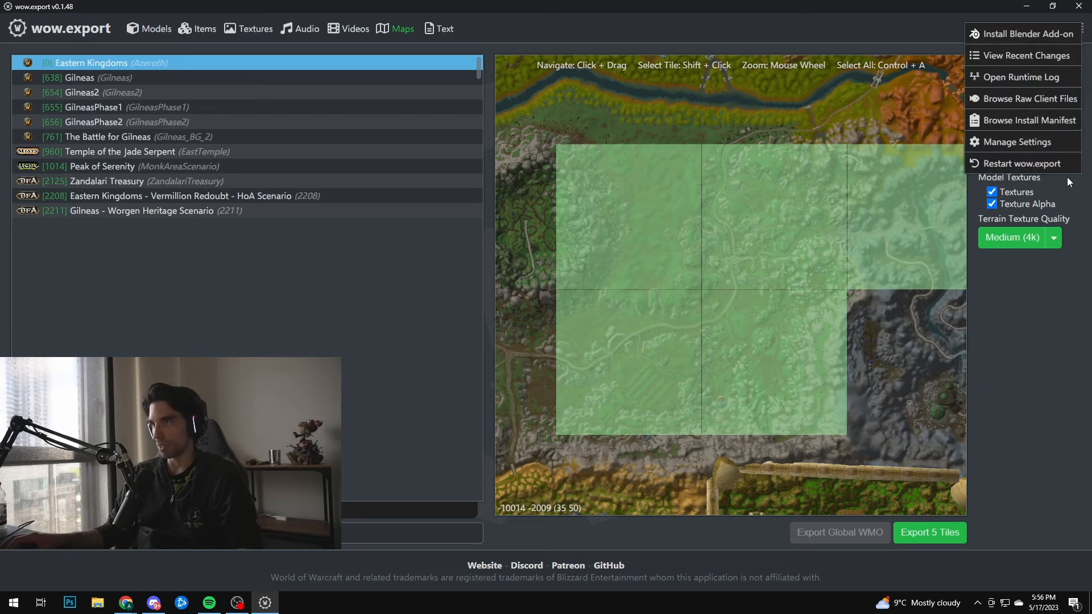
pyautogui.click(993, 141)
pyautogui.click(124, 108)
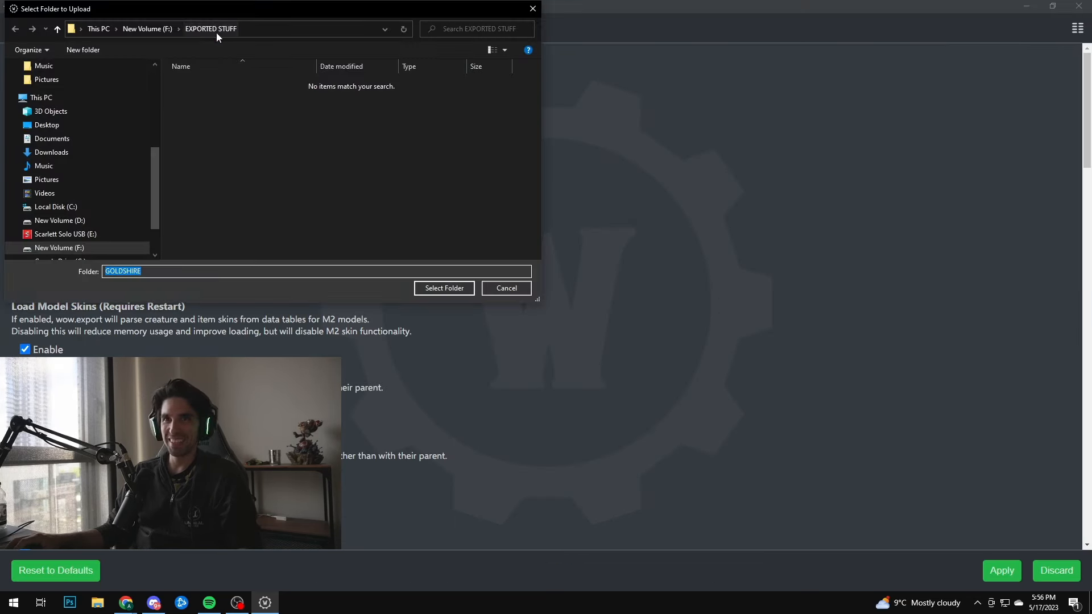
pyautogui.click(148, 28)
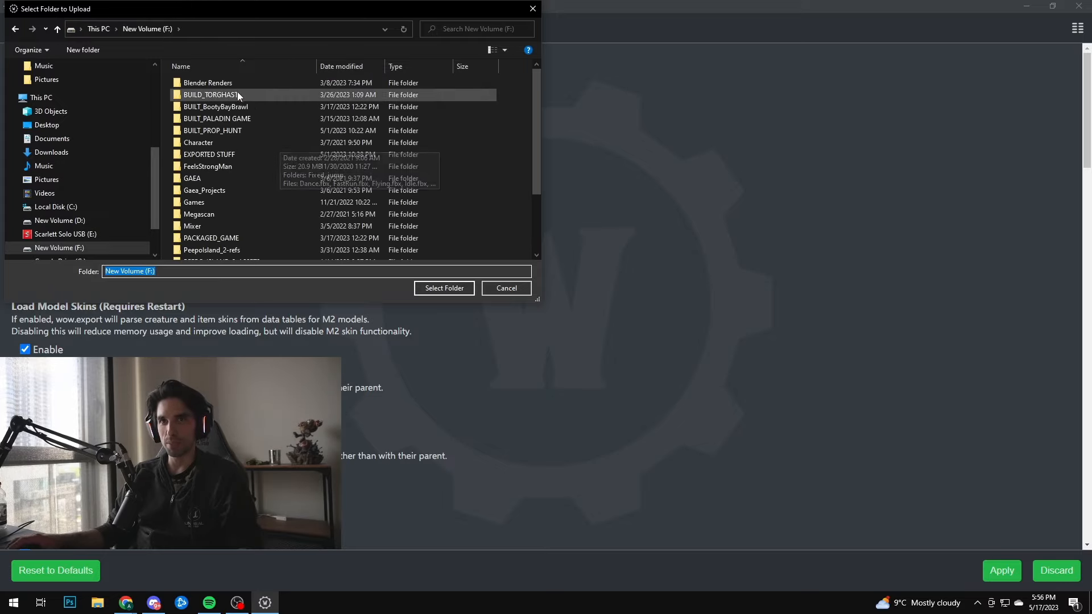
pyautogui.scroll(-3, 289, 183)
pyautogui.scroll(3, 267, 193)
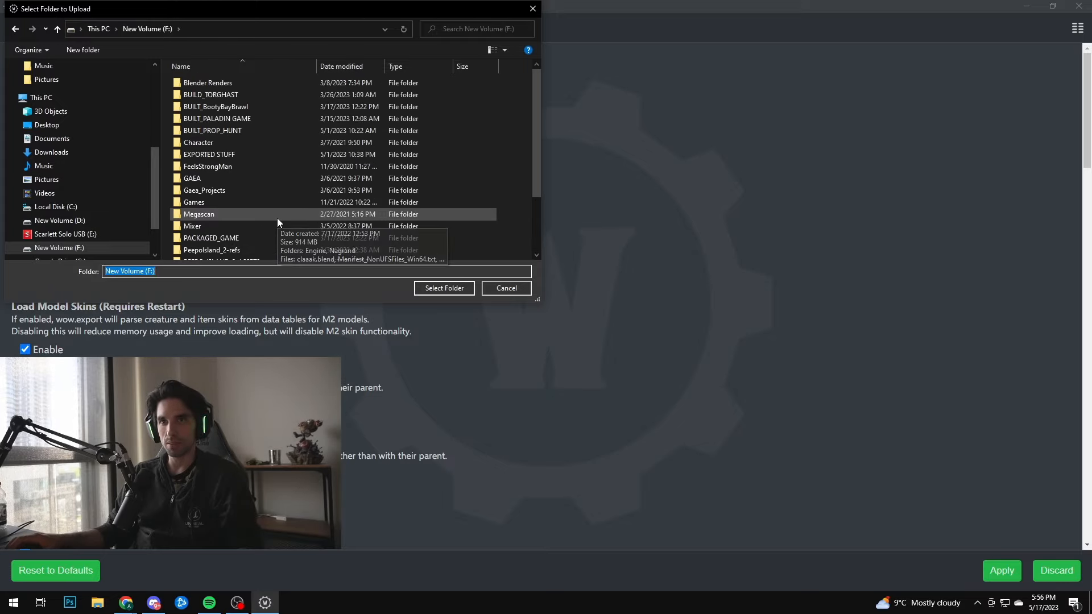
pyautogui.doubleClick(236, 155)
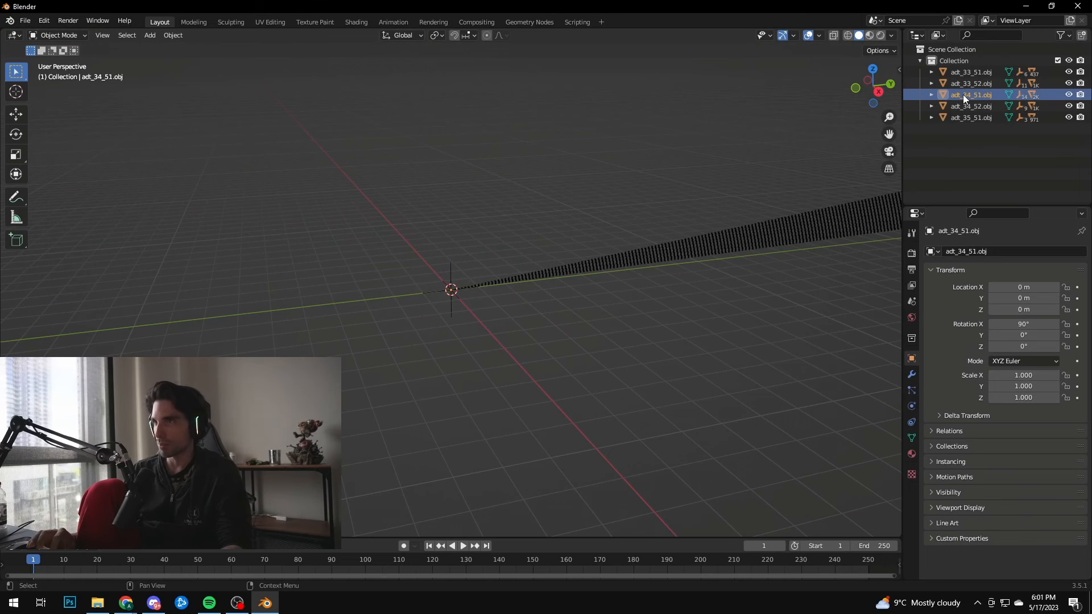
# - Switch to Blender, frame the imported adt_34_51.obj terrain in the viewport, and show the sidebar
pyautogui.moveTo(683, 255); pyautogui.dragTo(703, 262, button='middle')
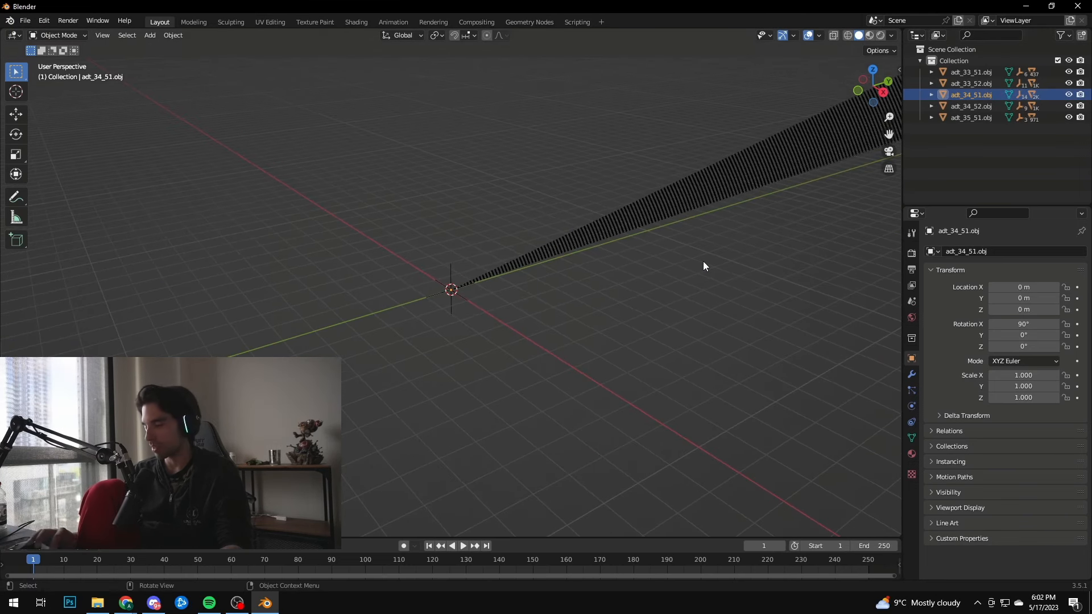
pyautogui.press('KP_Decimal')
pyautogui.moveTo(506, 200); pyautogui.dragTo(467, 216, button='middle')
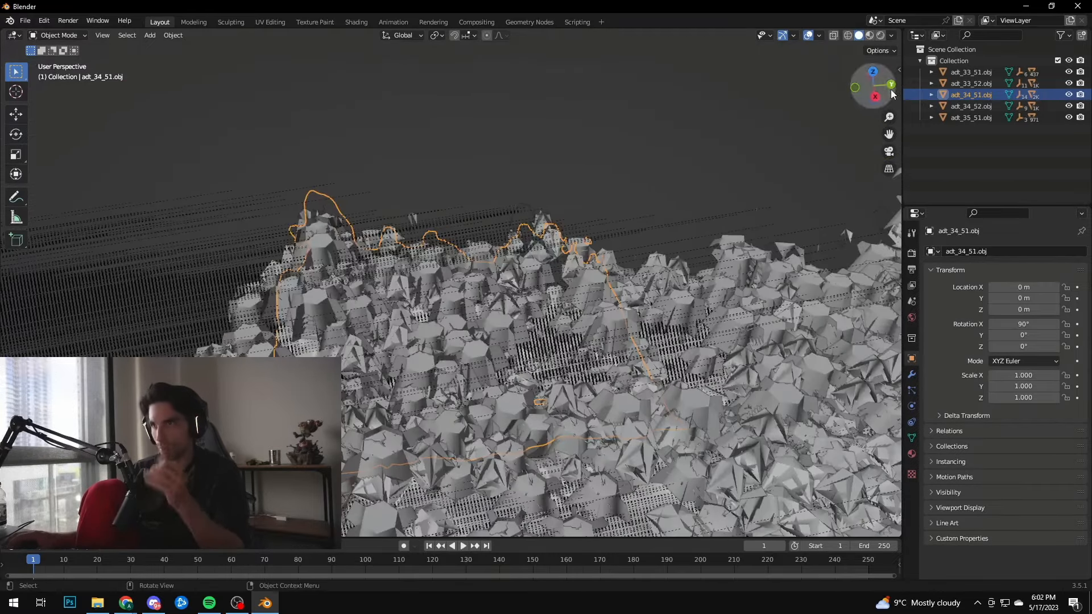
pyautogui.click(899, 70)
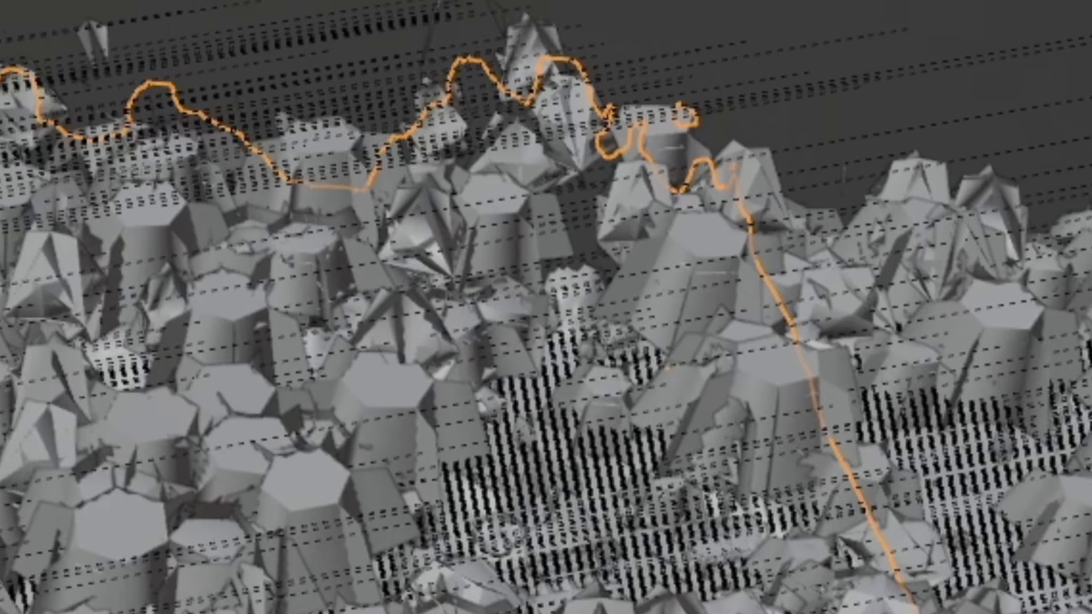
pyautogui.click(896, 122)
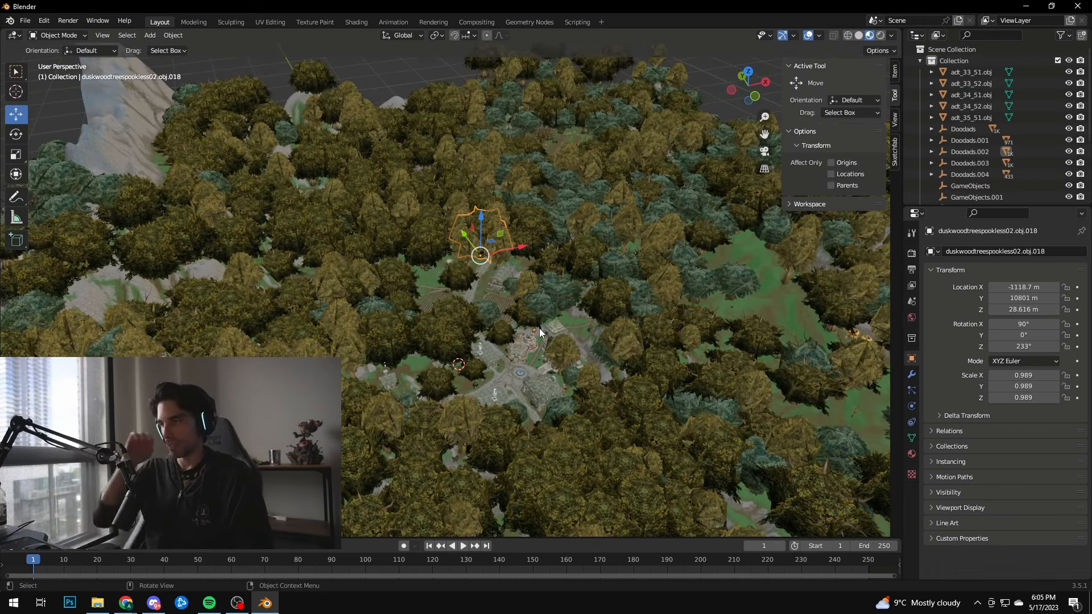
# - Inspect the town square in the textured forest terrain and select its fountain
pyautogui.scroll(8, 538, 324)
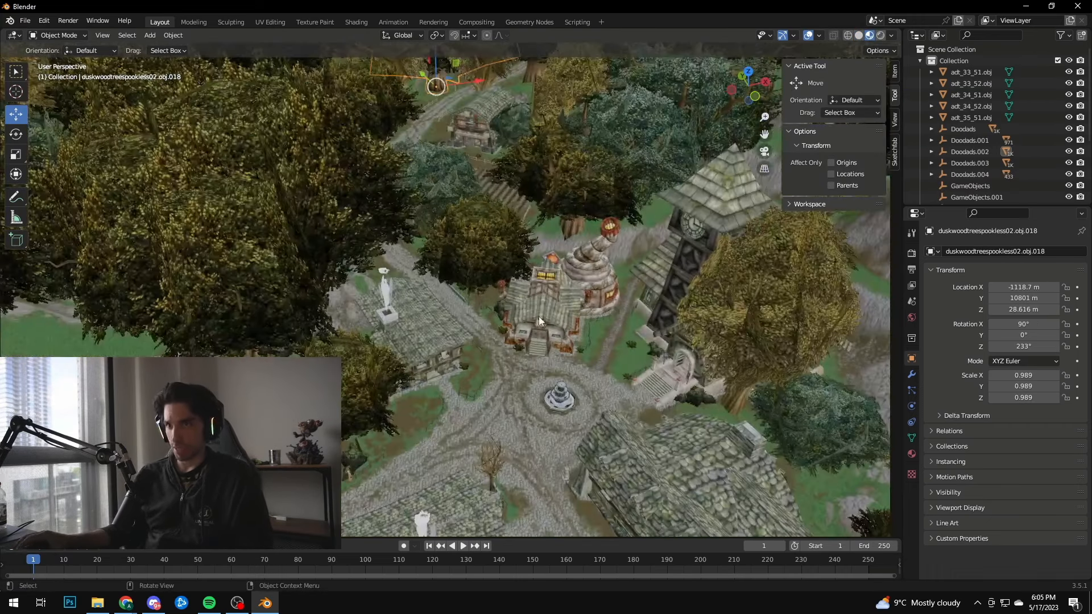
pyautogui.keyDown('shift'); pyautogui.moveTo(539, 317); pyautogui.dragTo(505, 253, button='middle'); pyautogui.keyUp('shift')
pyautogui.scroll(3, 504, 253)
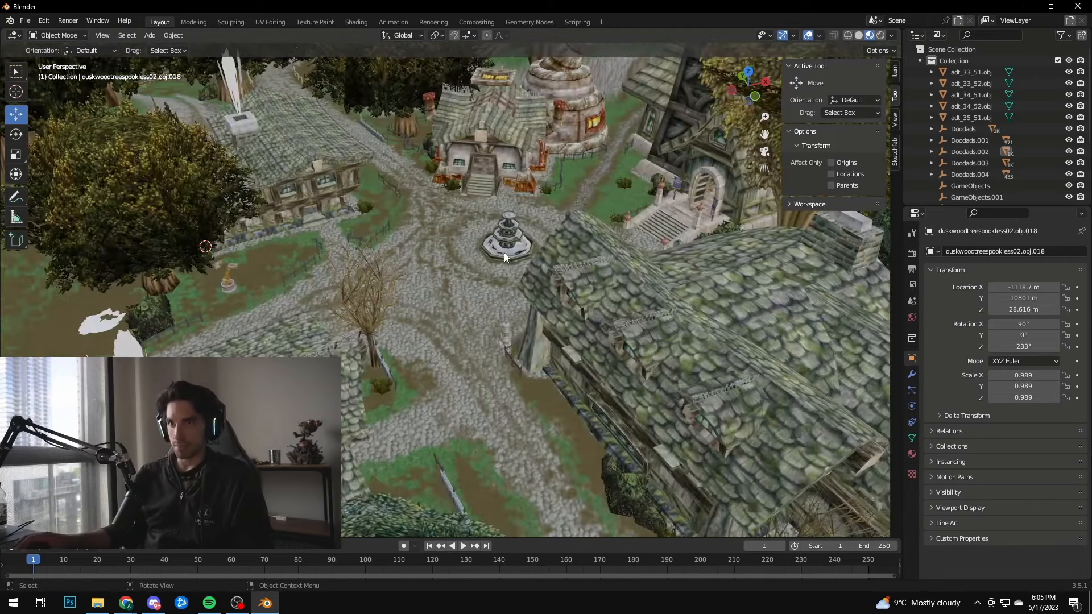
pyautogui.click(501, 248)
# - Examine the cluster of buildings lying away from the forest terrain and select one of its buildings
pyautogui.scroll(-9, 502, 282)
pyautogui.scroll(-5, 503, 283)
pyautogui.moveTo(610, 122); pyautogui.dragTo(713, 295, button='middle')
pyautogui.scroll(6, 453, 218)
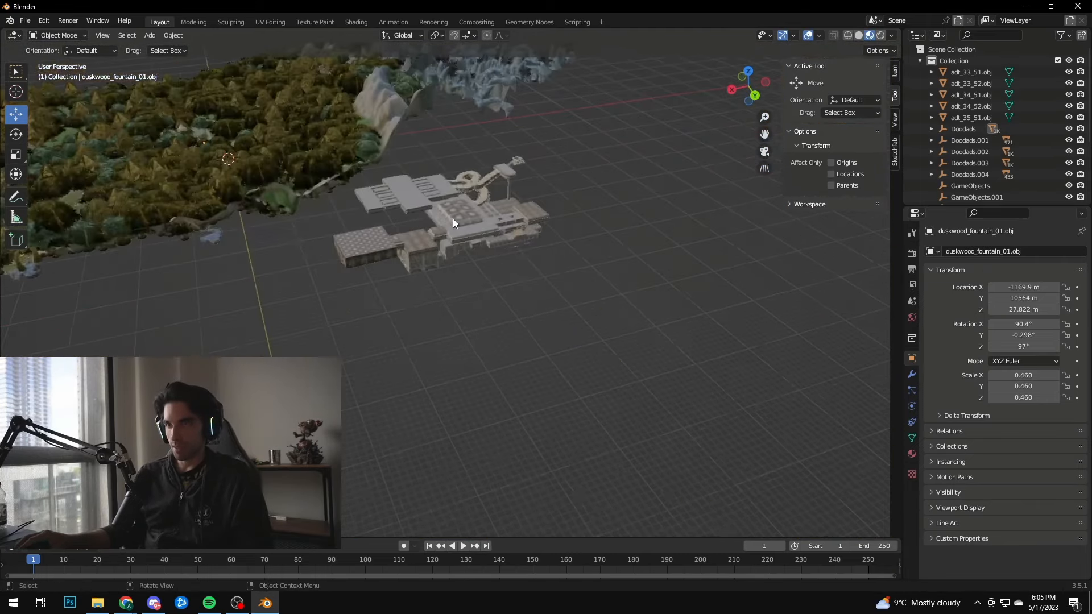
pyautogui.click(429, 183)
pyautogui.scroll(-4, 478, 155)
pyautogui.moveTo(485, 144); pyautogui.dragTo(504, 257, button='middle')
pyautogui.scroll(8, 505, 256)
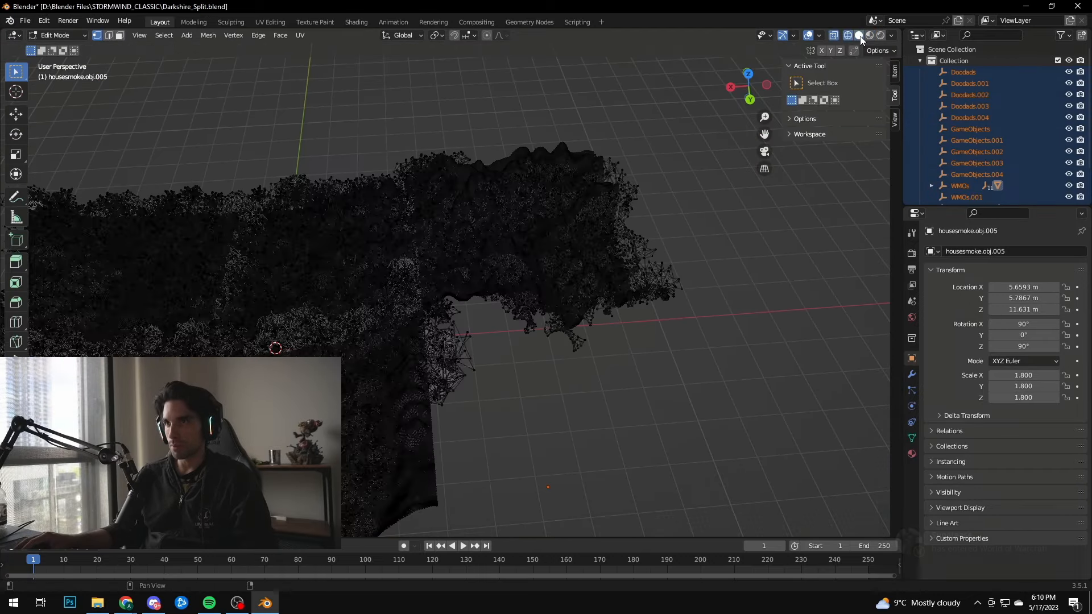
# - Display the combined map mesh in Material Preview shading and return it to Object Mode
pyautogui.click(859, 36)
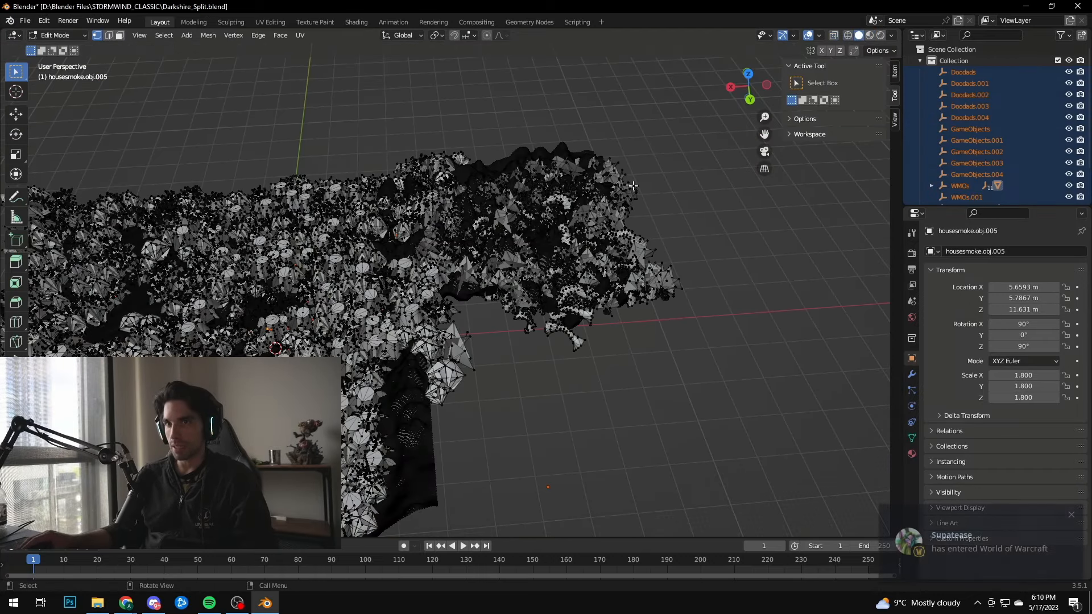
pyautogui.click(869, 36)
pyautogui.moveTo(576, 243)
pyautogui.mouseDown(button='middle')
pyautogui.moveTo(593, 219)
pyautogui.moveTo(666, 256)
pyautogui.moveTo(722, 259)
pyautogui.mouseUp(button='middle')
pyautogui.scroll(6, 667, 261)
pyautogui.scroll(-5, 509, 381)
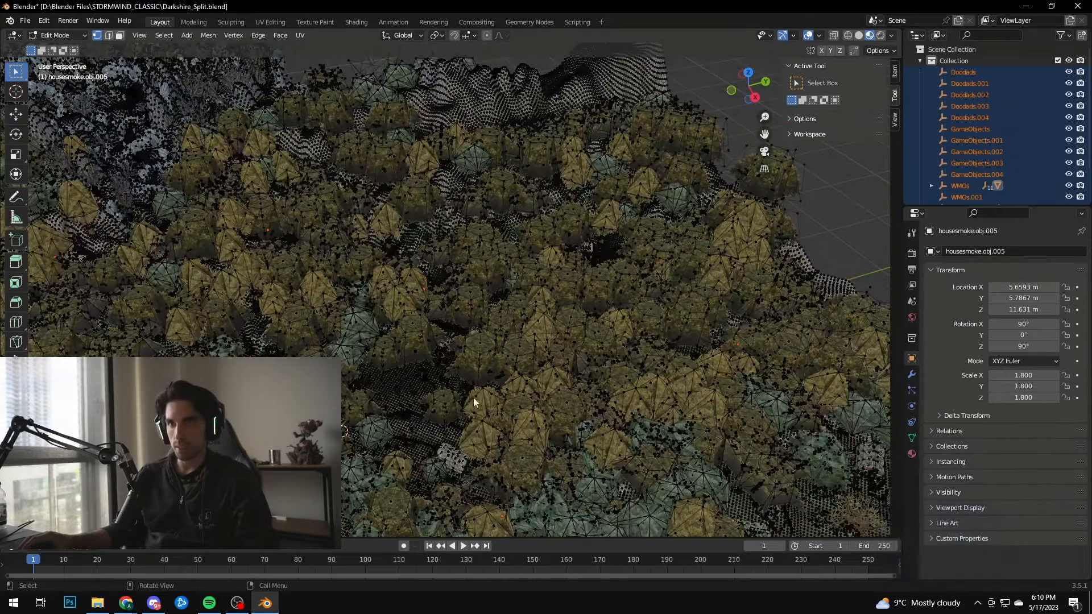
pyautogui.press('Tab')
pyautogui.scroll(-2, 659, 170)
pyautogui.moveTo(660, 170); pyautogui.dragTo(366, 286, button='middle')
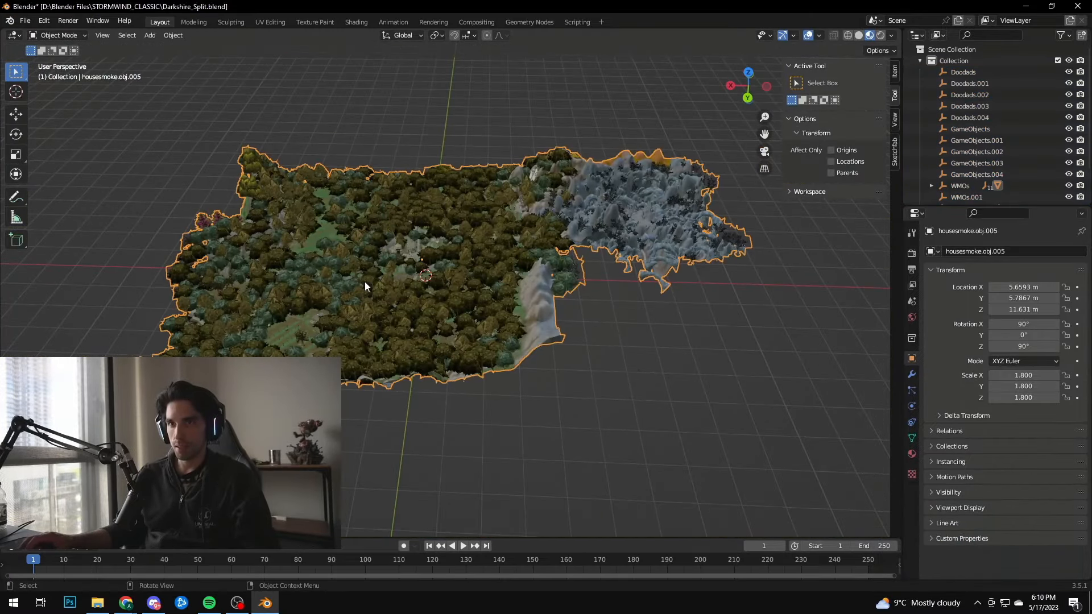
# - Start an FBX export and create and open a folder named AMONGUS inside D:\Blender Files as its destination
pyautogui.click(25, 23)
pyautogui.moveTo(63, 185)
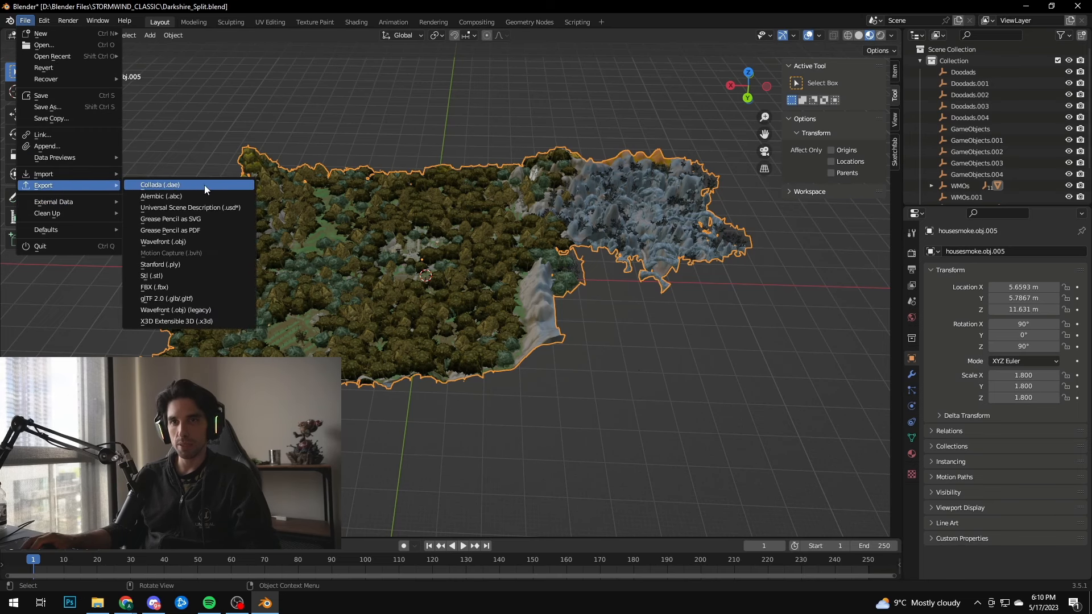
pyautogui.click(190, 286)
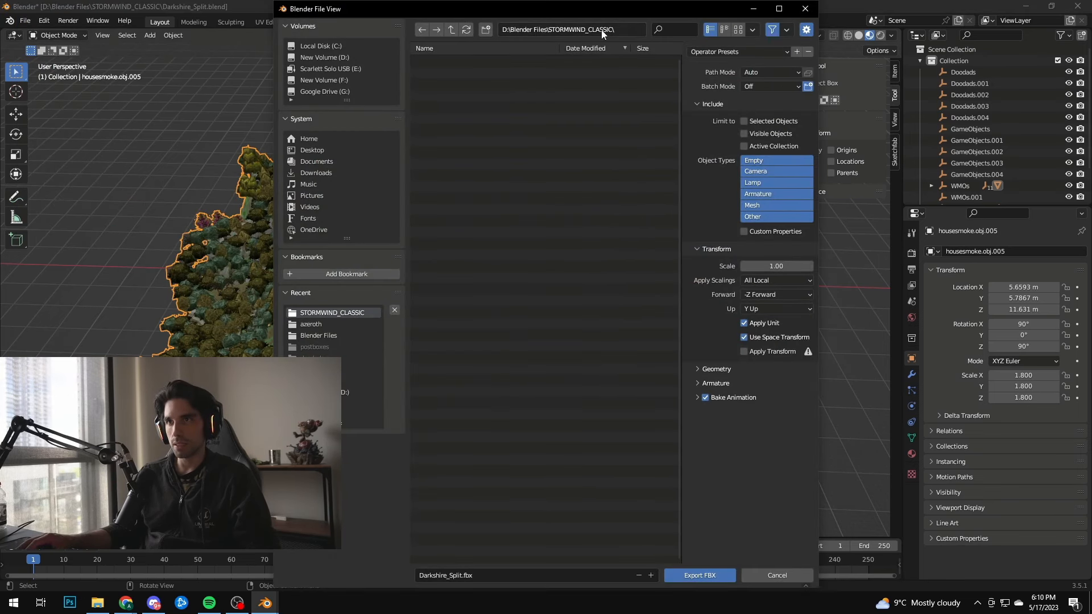
pyautogui.click(452, 29)
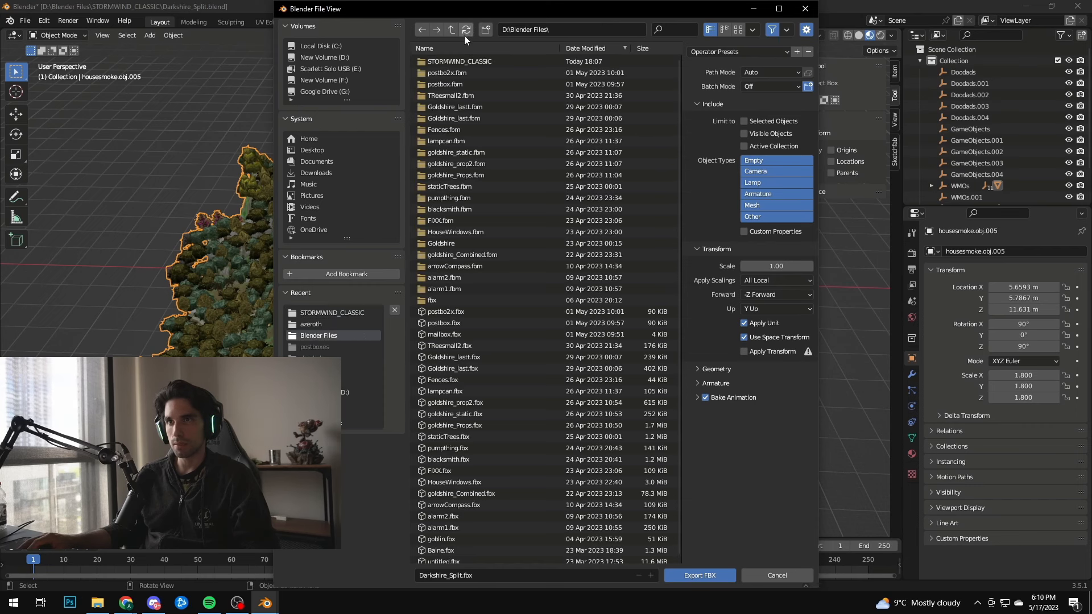
pyautogui.click(485, 29)
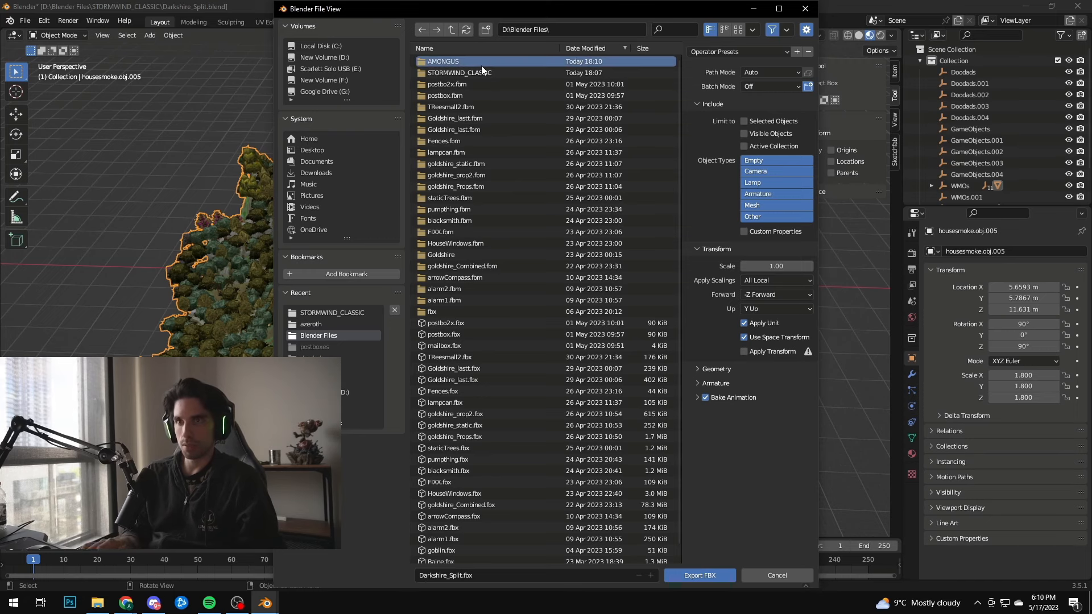
pyautogui.doubleClick(437, 60)
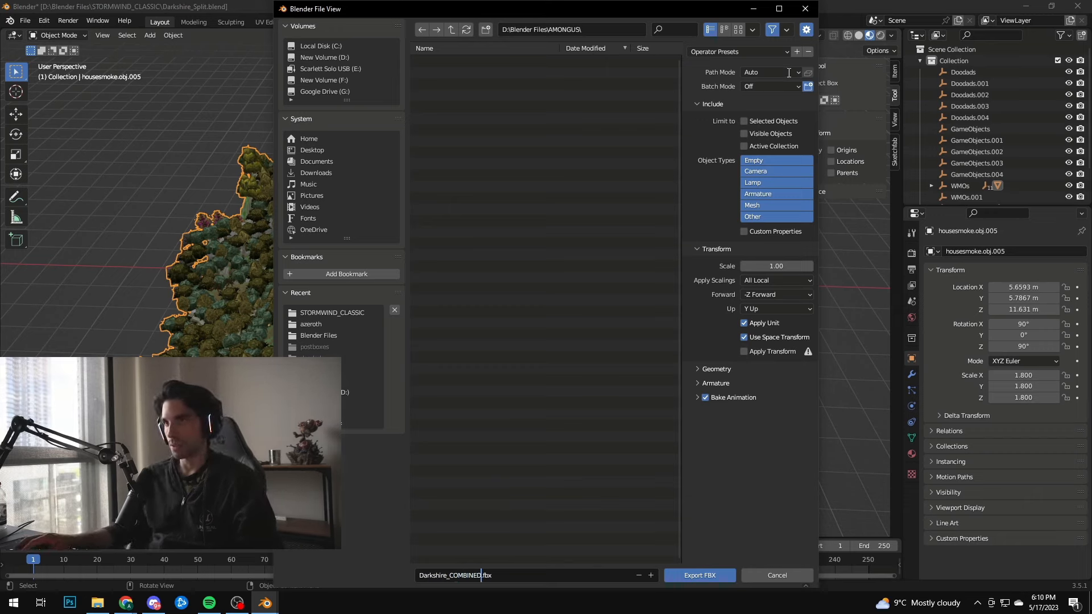
# - Export Darkshire_COMBINED.fbx with Path Mode Copy, textures embedded, limited to selected objects and the Mesh object type
pyautogui.click(796, 74)
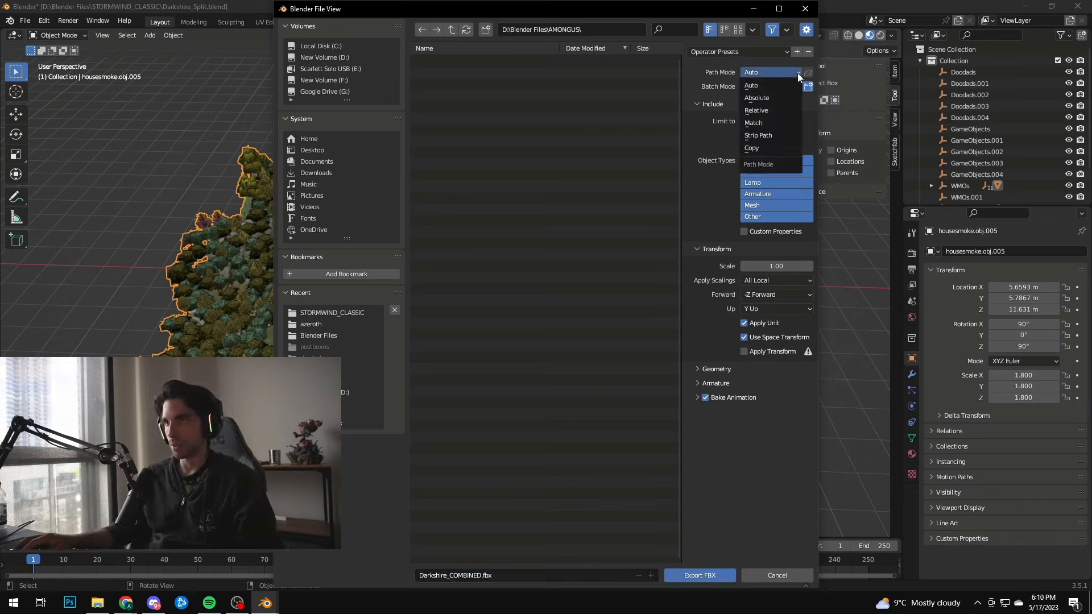
pyautogui.click(762, 149)
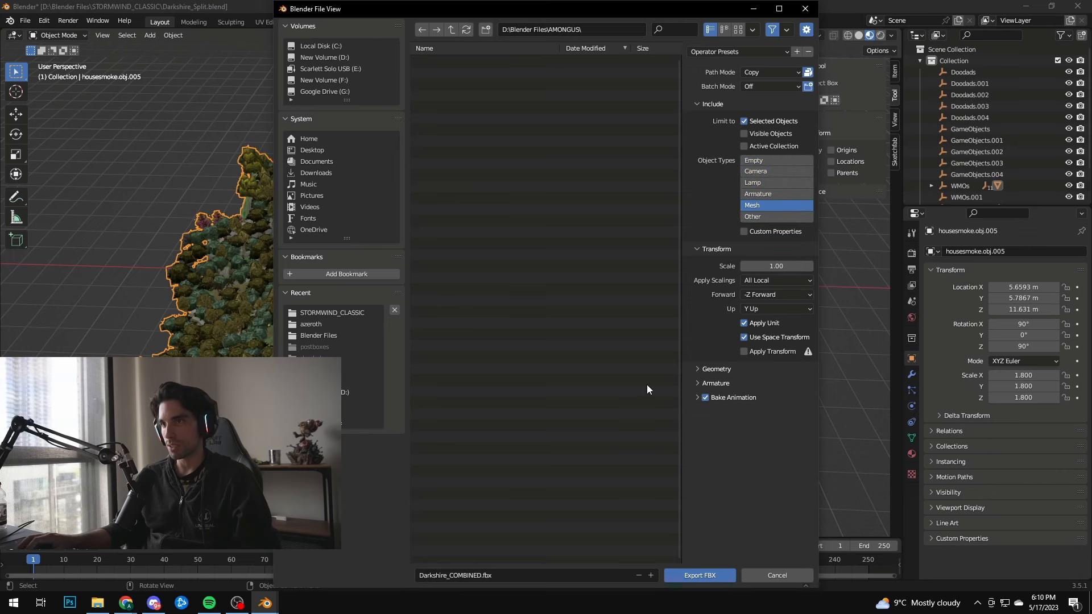
pyautogui.click(701, 383)
pyautogui.click(705, 369)
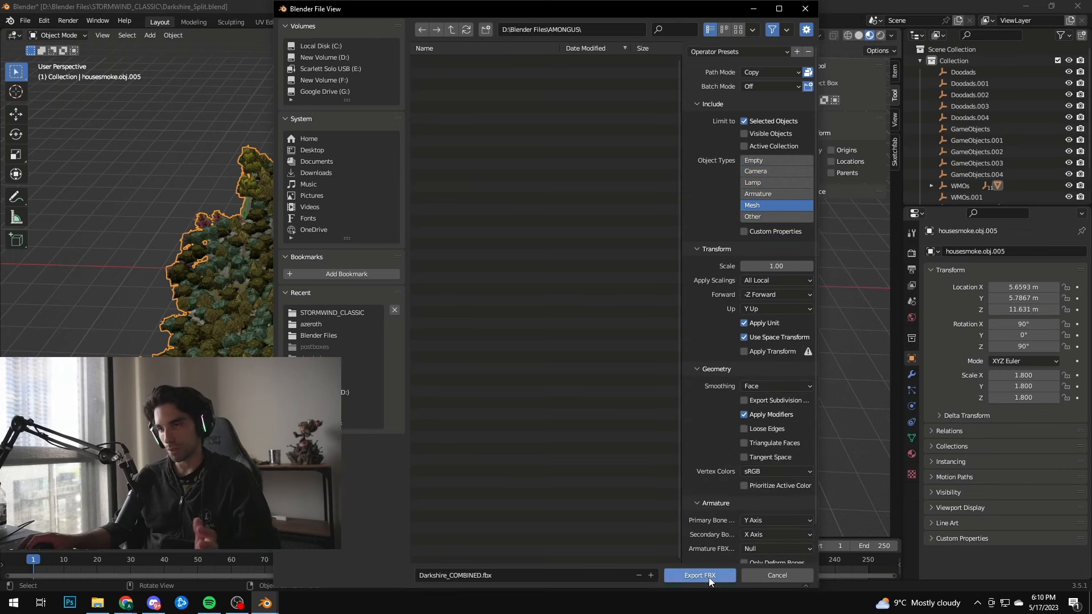
pyautogui.click(710, 576)
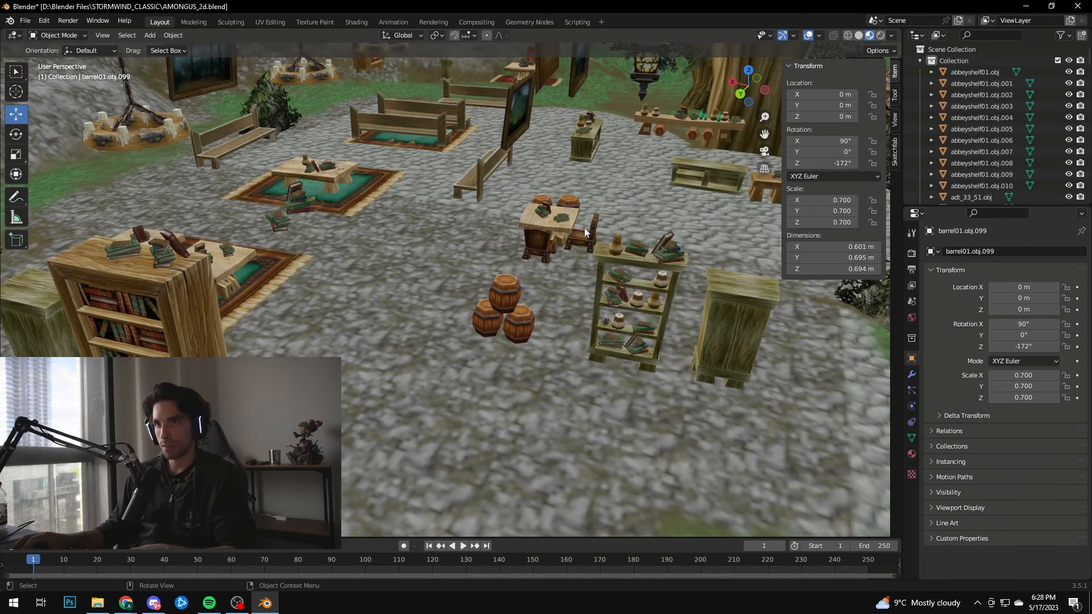
# - Reset the location of the small inn table and the chair beside it to 0 m on X, Y and Z
pyautogui.scroll(2, 592, 233)
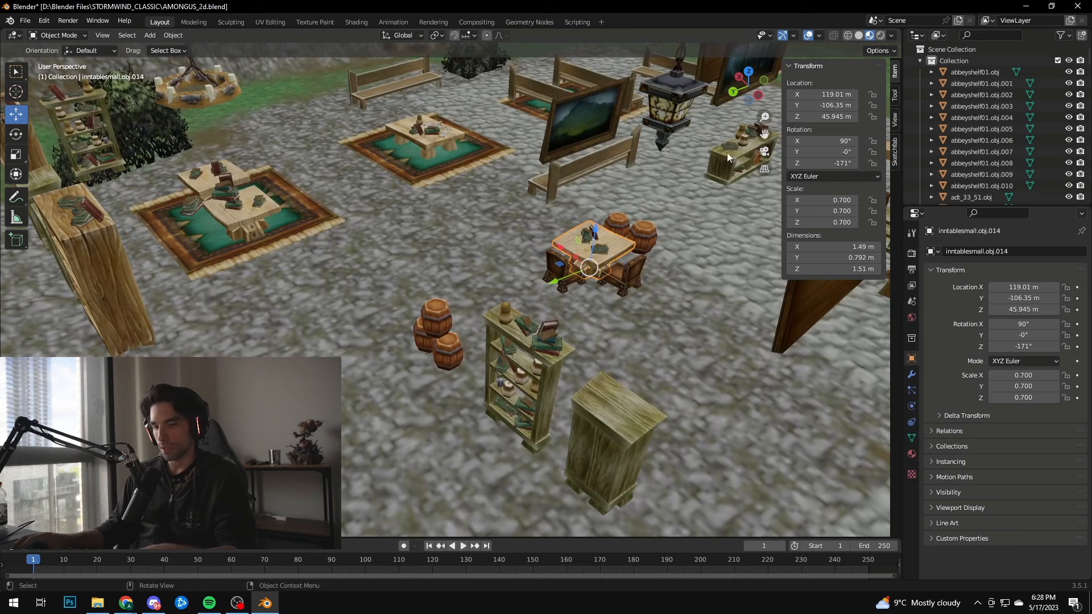
pyautogui.press('BackSpace')
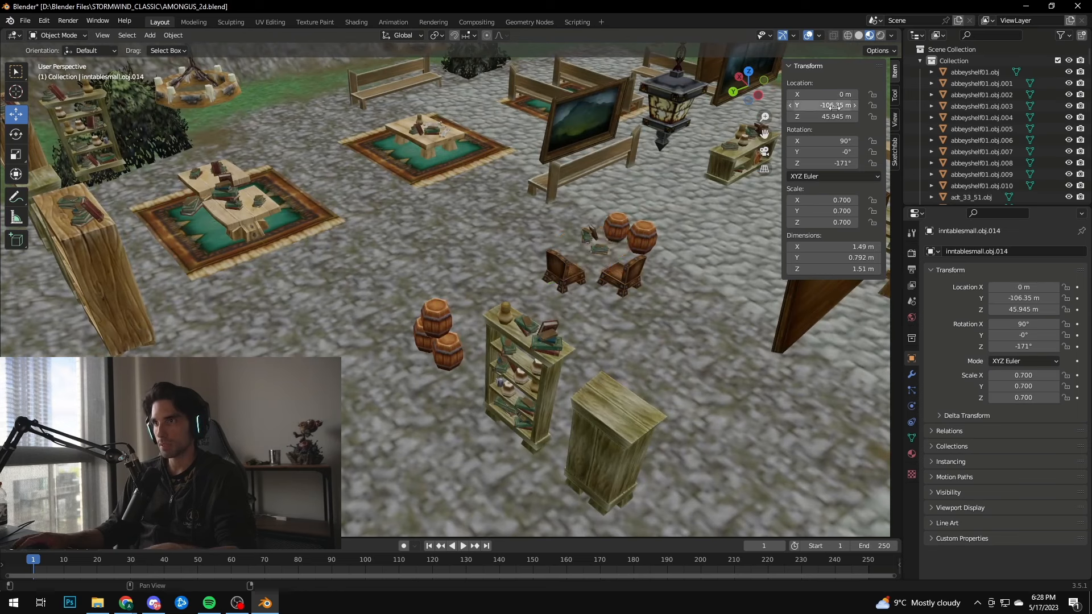
pyautogui.click(622, 279)
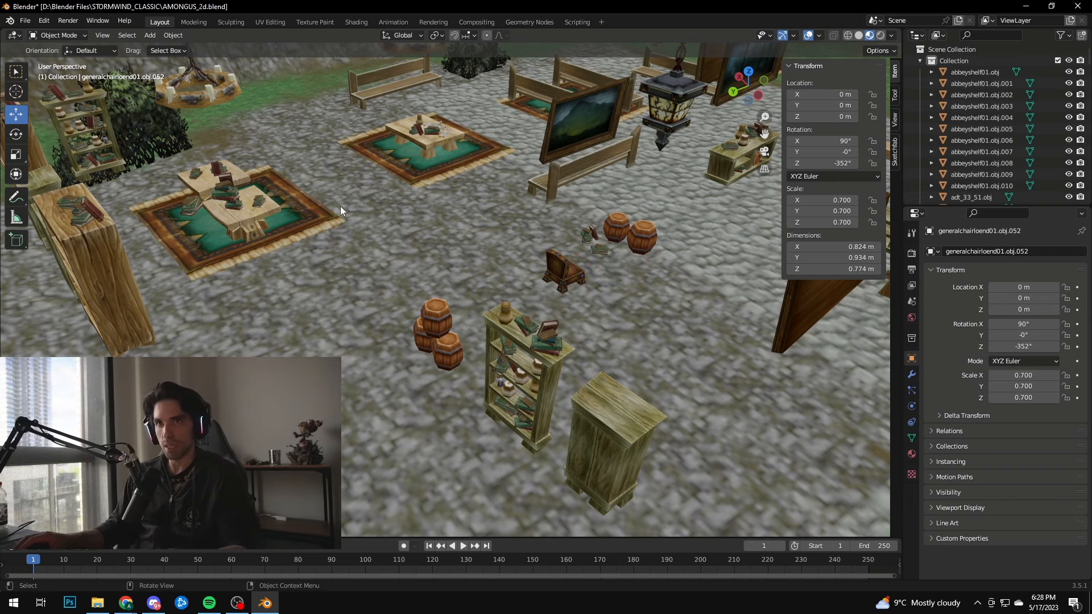
pyautogui.moveTo(313, 216); pyautogui.dragTo(410, 295, button='middle')
pyautogui.scroll(3, 435, 313)
pyautogui.scroll(-3, 435, 312)
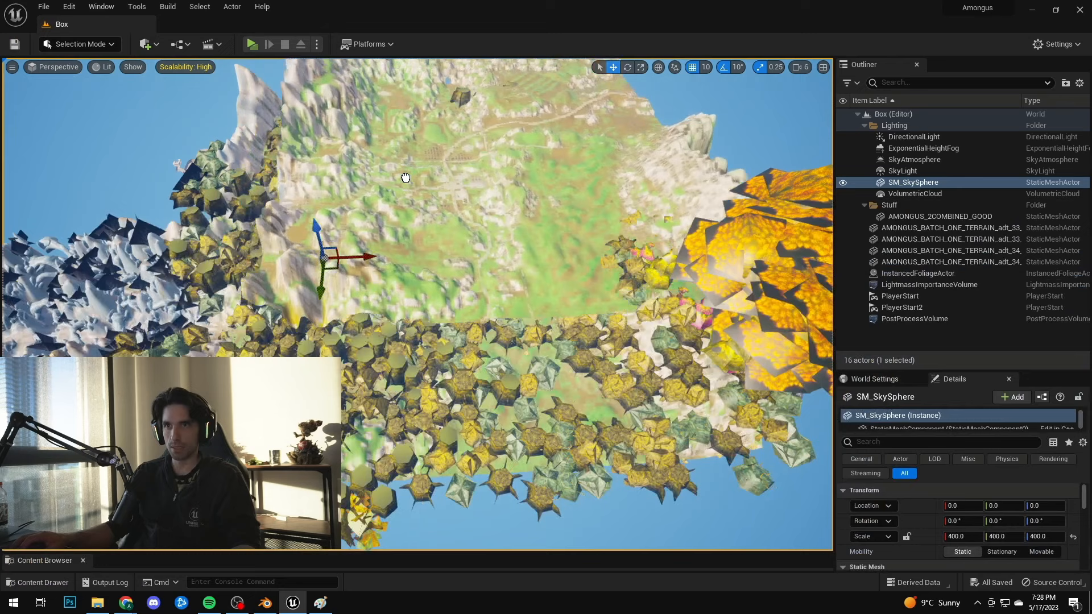
# - Switch to Unreal Editor and inspect the imported terrain in the Box level
pyautogui.scroll(5, 327, 229)
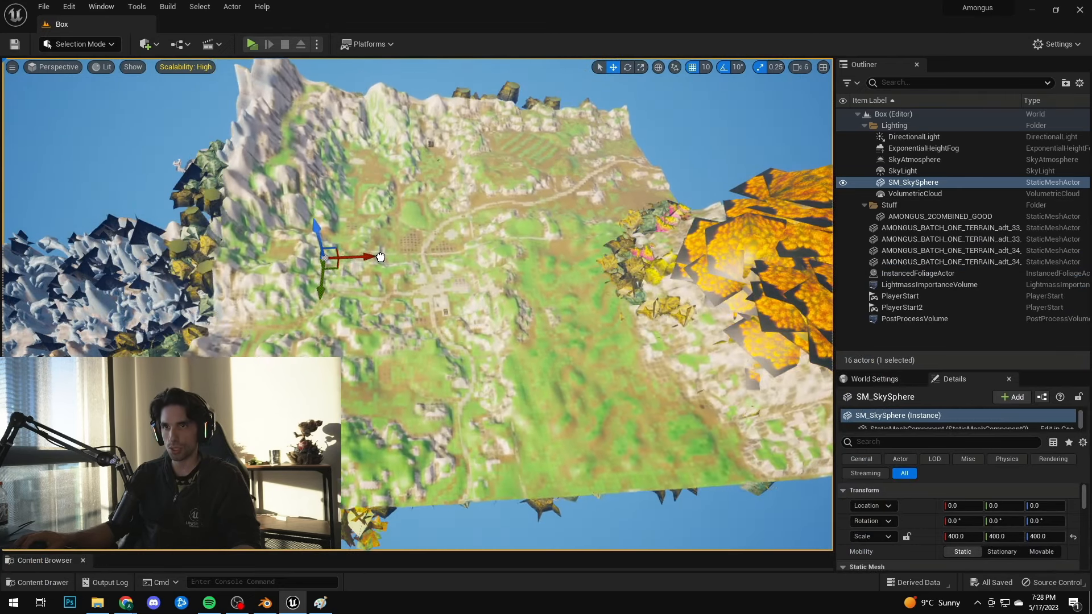
# - Play-test the Box level by running the character through the forest, past the fences and up to the timber house
pyautogui.press('w')
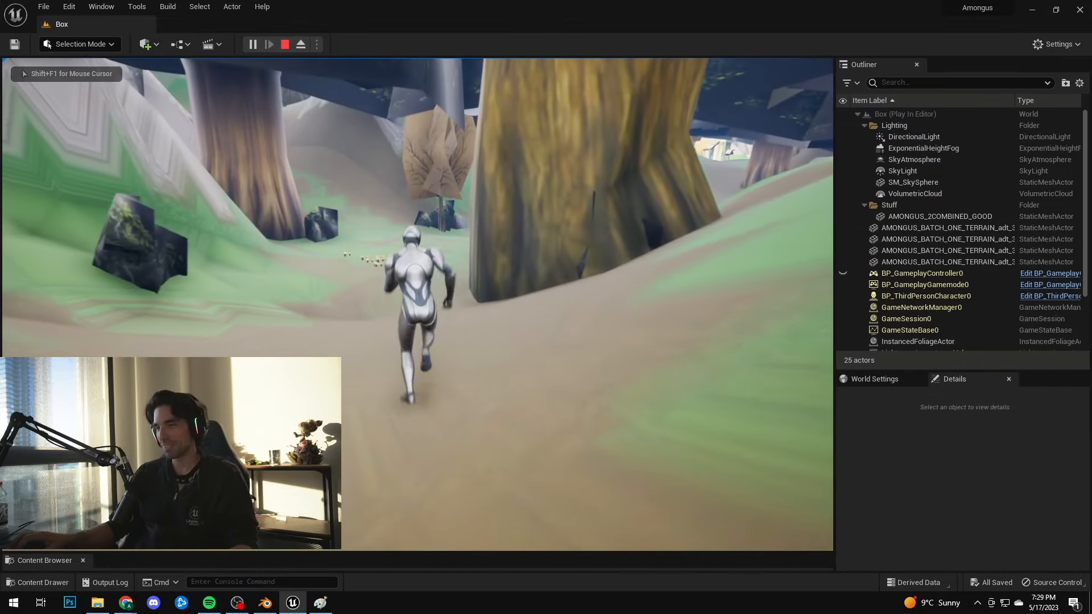
pyautogui.press('a')
pyautogui.press('w')
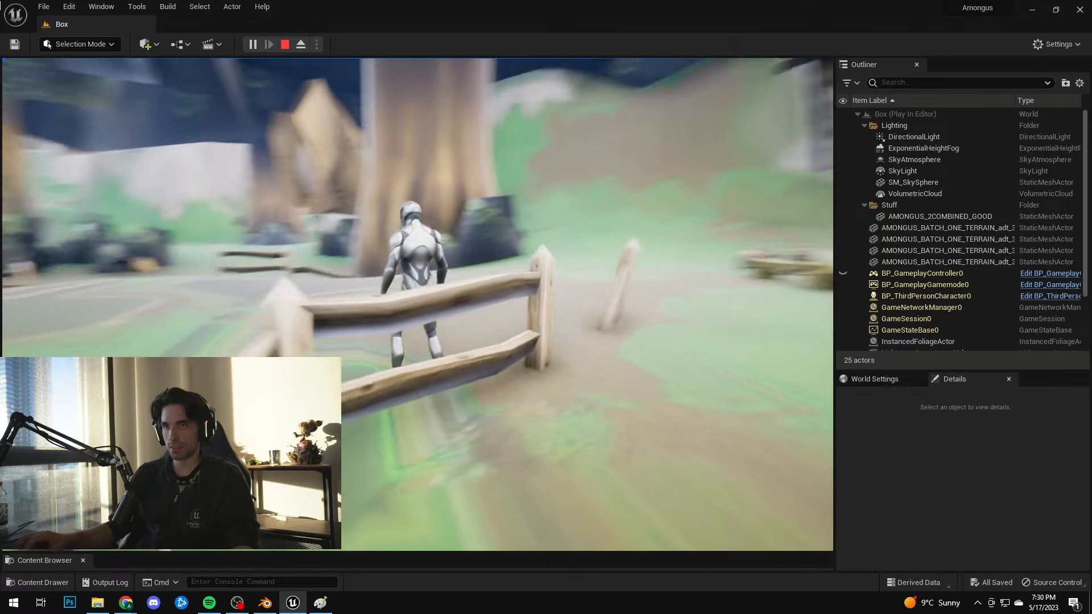
pyautogui.press('w')
pyautogui.press('space')
pyautogui.press('w')
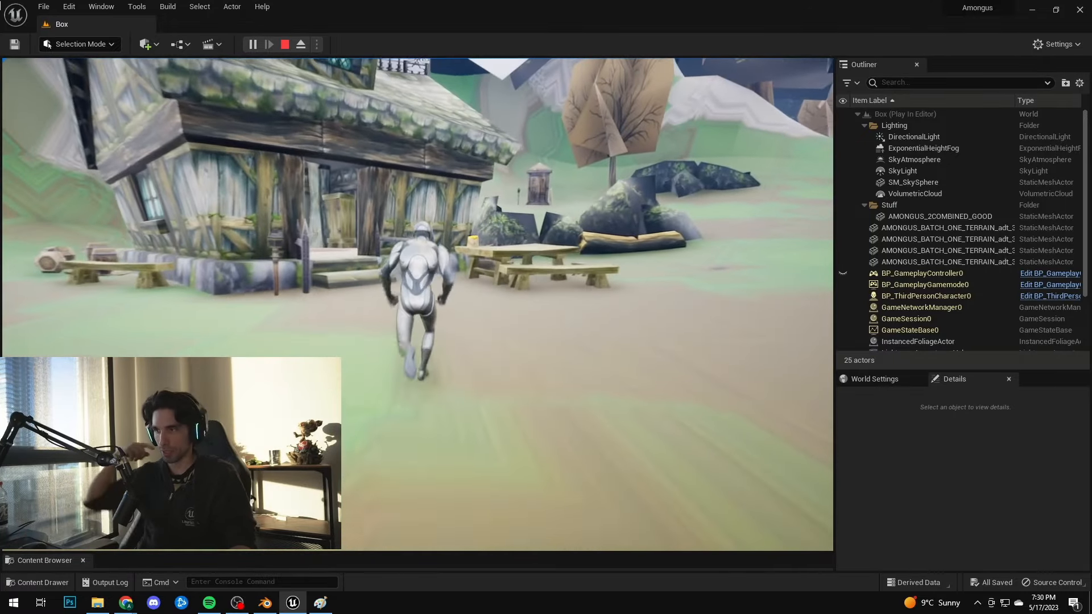
pyautogui.press('w')
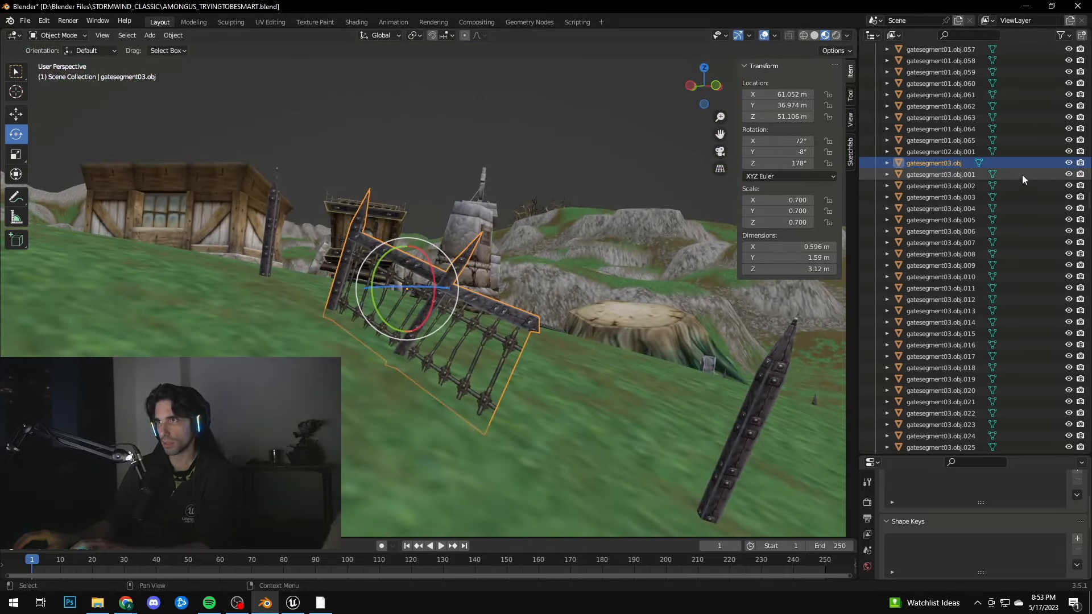
# - Switch to Blender and locate gatesegment03.obj.001 in the scene, viewing it up close
pyautogui.click(1023, 176)
pyautogui.press('KP_Decimal')
pyautogui.moveTo(671, 245); pyautogui.dragTo(498, 246, button='middle')
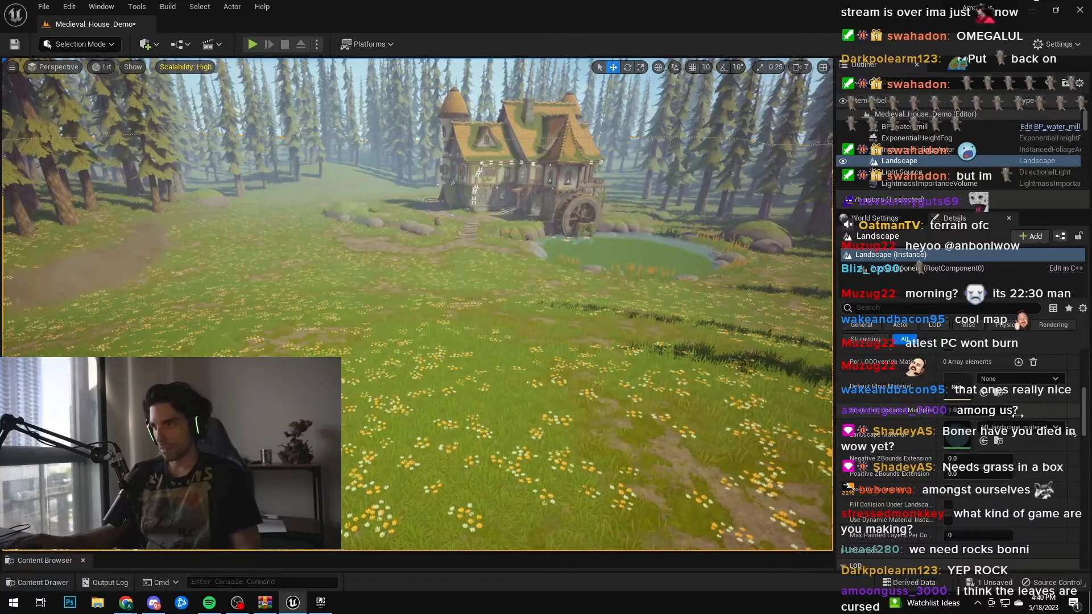
# - Switch to Unreal Editor and open the Box level from the MultiplayerLobby Maps folder
pyautogui.scroll(-10, 1017, 415)
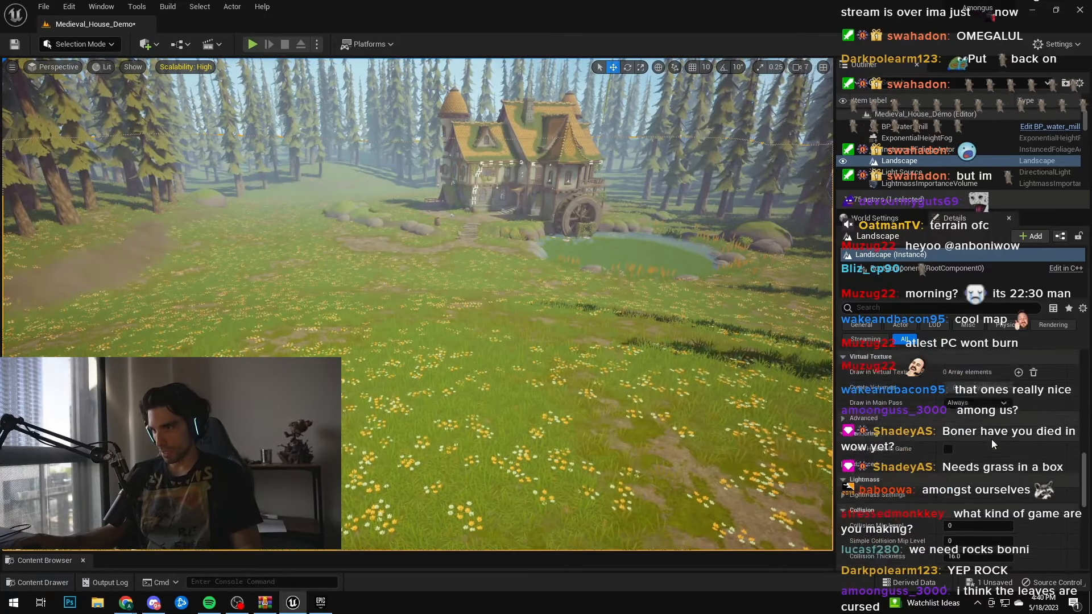
pyautogui.hotkey('ctrl', 'space')
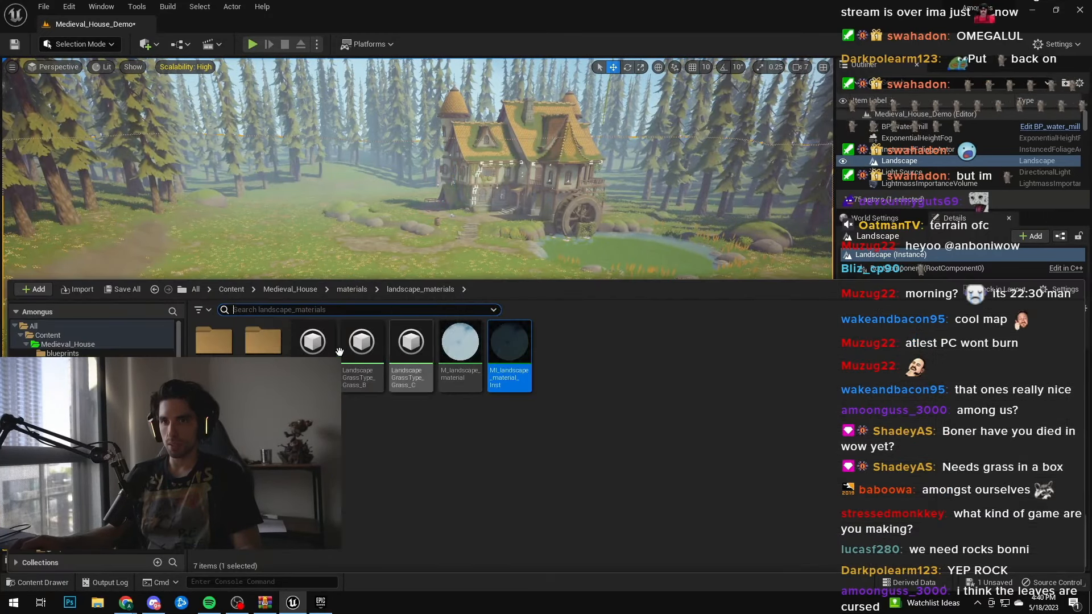
pyautogui.click(68, 488)
pyautogui.doubleClick(400, 347)
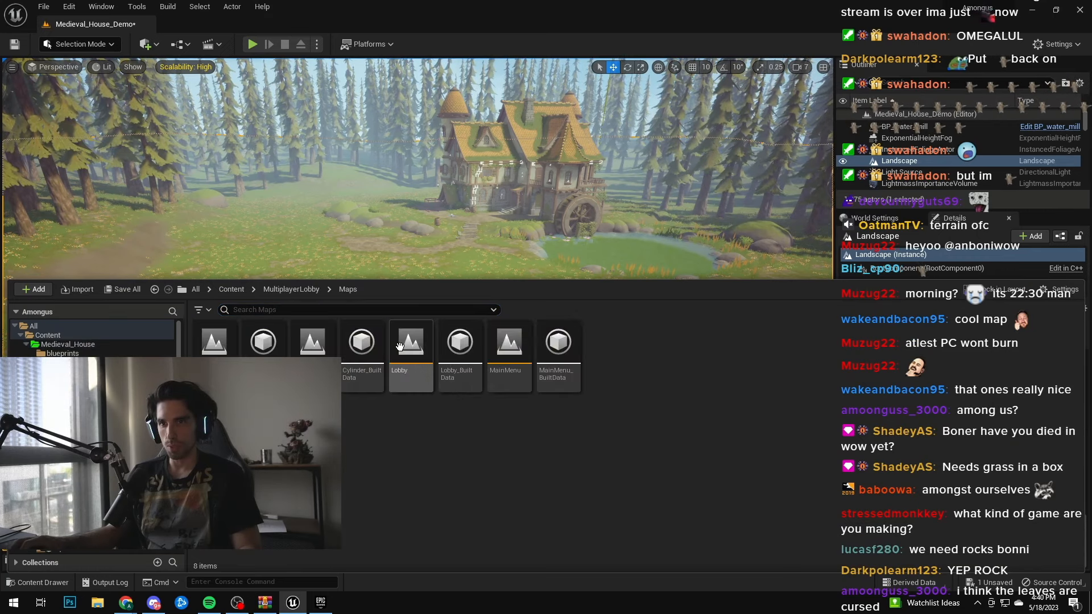
pyautogui.doubleClick(215, 341)
pyautogui.click(577, 427)
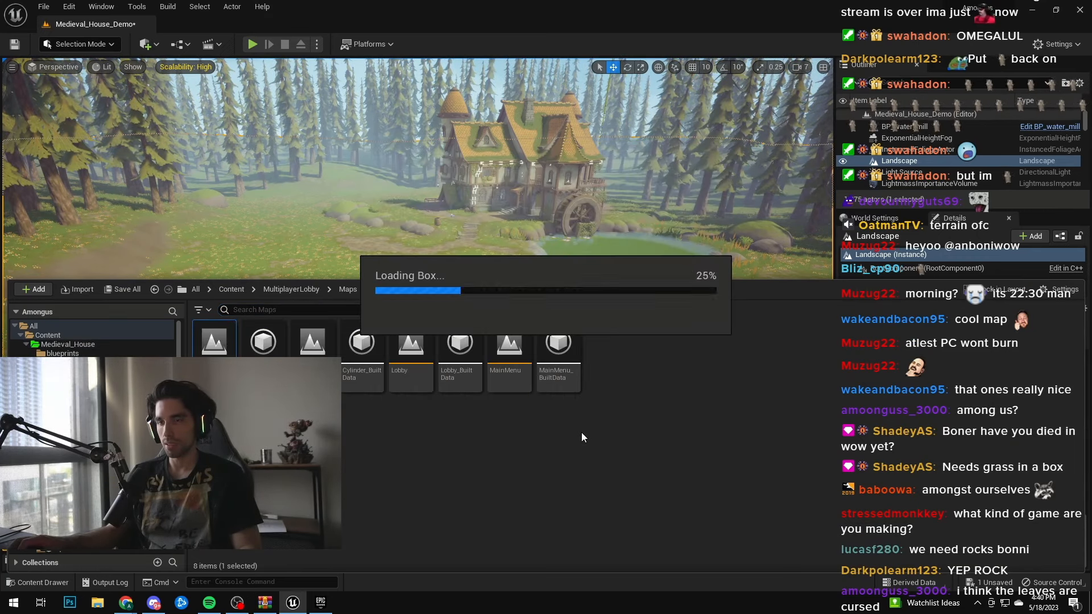
# - Examine the Box level's town ground, the Landscape actor's details and the surrounding mountain terrain
pyautogui.moveTo(493, 243); pyautogui.dragTo(493, 243, button='right')
pyautogui.click(437, 333)
pyautogui.moveTo(437, 333); pyautogui.dragTo(437, 392, button='right')
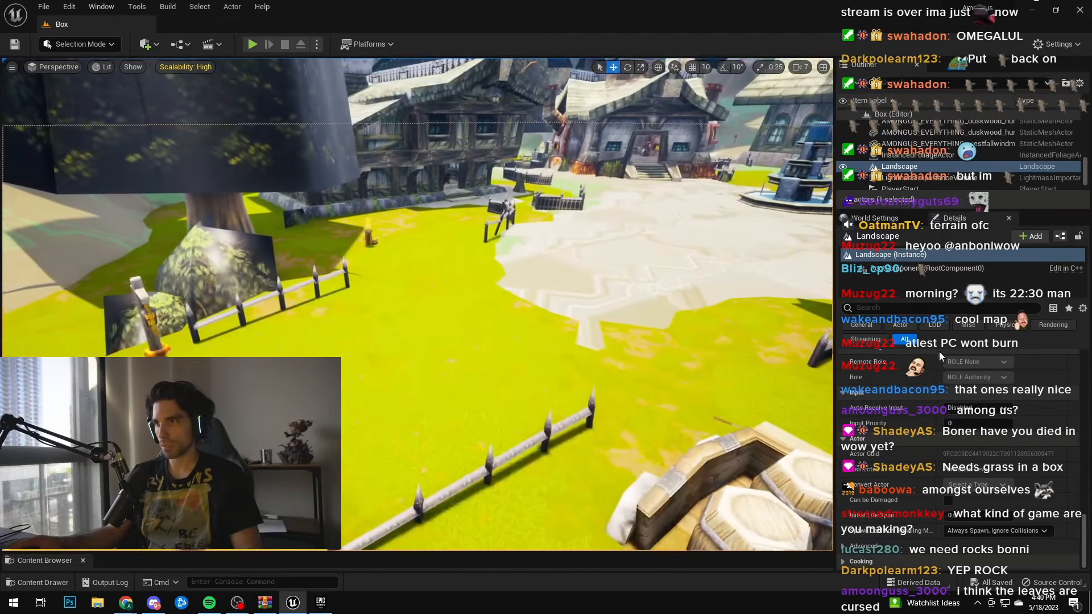
pyautogui.scroll(1, 1021, 470)
pyautogui.scroll(8, 1021, 470)
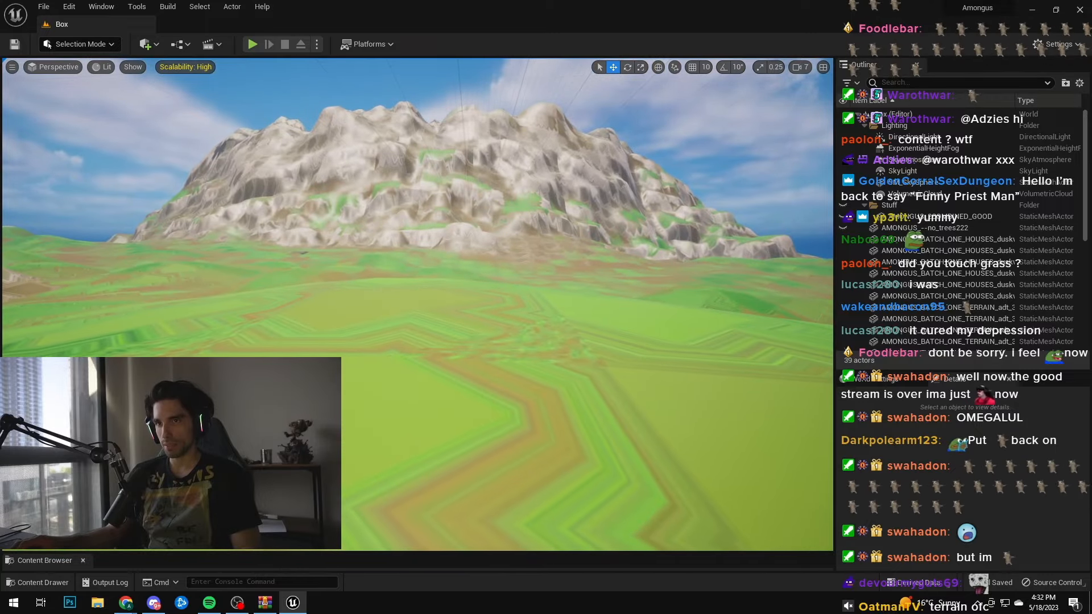
pyautogui.press('w')
pyautogui.moveTo(389, 179); pyautogui.dragTo(307, 179, button='right')
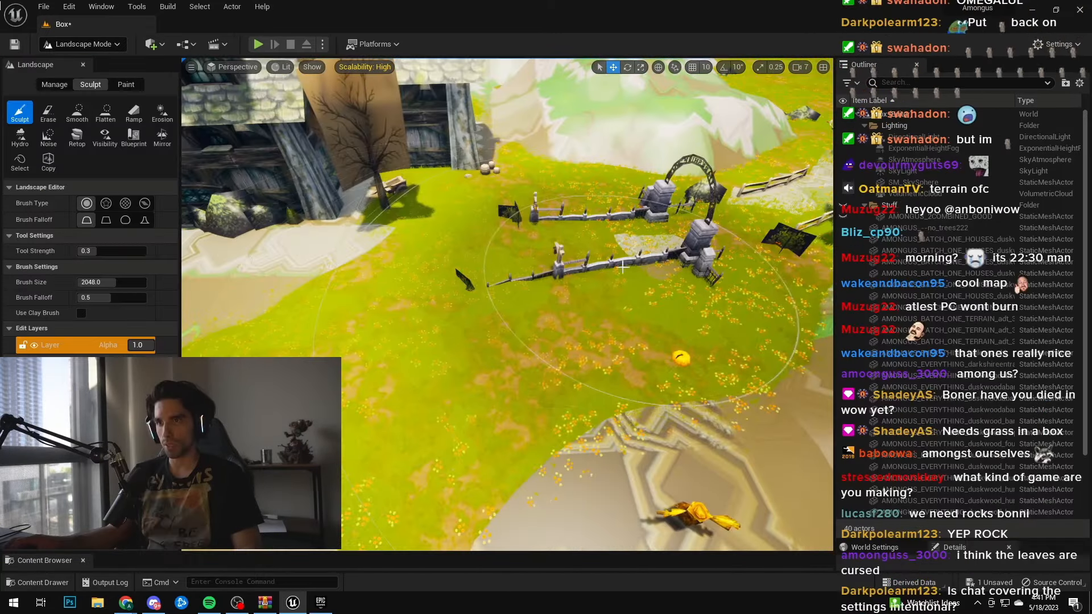
# - Reduce the landscape Sculpt brush size to 1159 and raise the grassy landscape over the hill beside the houses
pyautogui.moveTo(455, 267); pyautogui.dragTo(503, 266, button='right')
pyautogui.press('d')
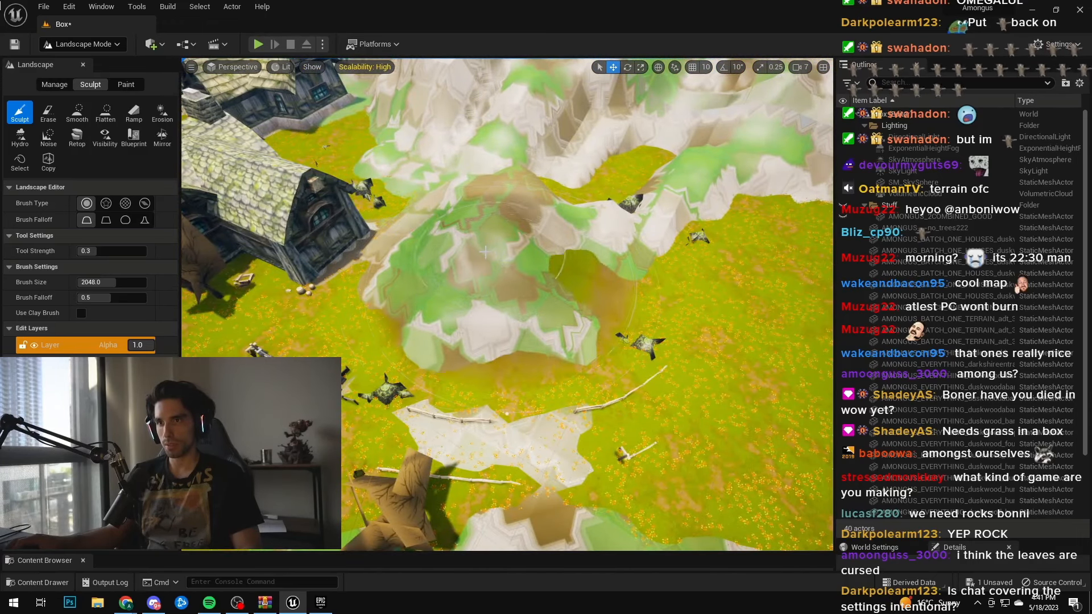
pyautogui.press('[')
pyautogui.press('[')
pyautogui.press('[')
pyautogui.press('[')
pyautogui.press('[')
pyautogui.press('[')
pyautogui.press('[')
pyautogui.press('[')
pyautogui.press('[')
pyautogui.press('[')
pyautogui.moveTo(519, 242); pyautogui.dragTo(498, 216)
pyautogui.press('d')
pyautogui.moveTo(574, 207); pyautogui.dragTo(482, 279, button='right')
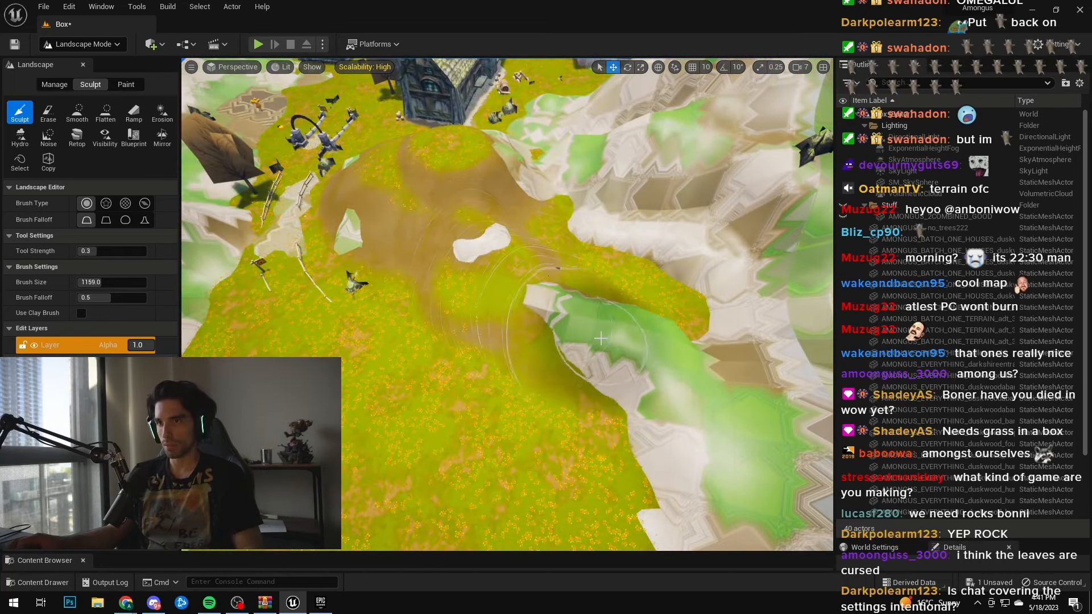
# - Sculpt the grassy landscape up along the foot of the rocky slope, reducing the brush size to 806
pyautogui.moveTo(601, 338); pyautogui.dragTo(641, 405)
pyautogui.moveTo(642, 405); pyautogui.dragTo(694, 427, button='right')
pyautogui.press('[')
pyautogui.press('[')
pyautogui.press('[')
pyautogui.press('[')
pyautogui.press('[')
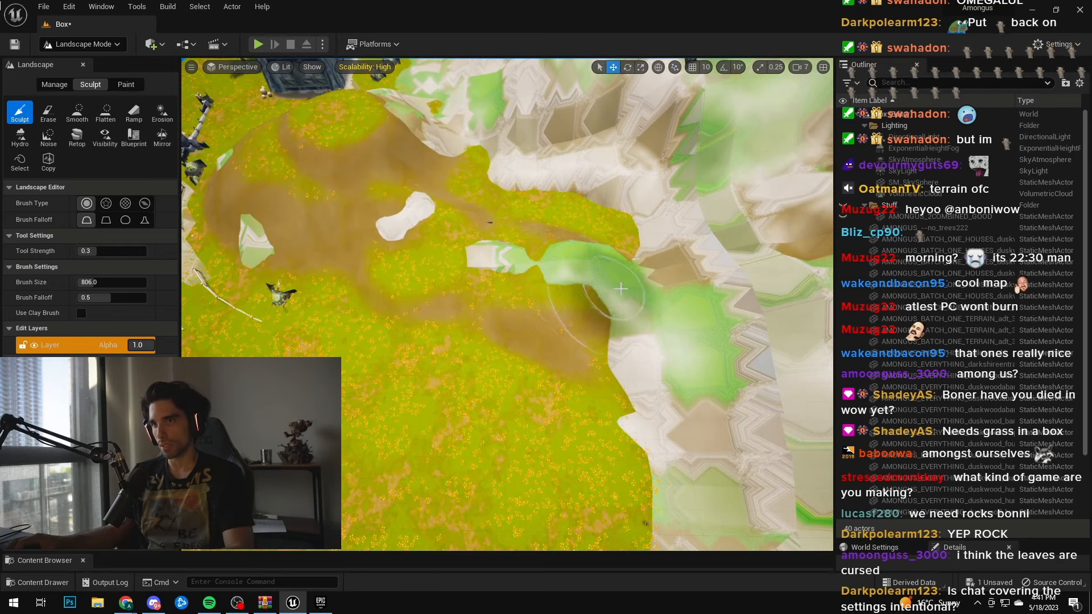
pyautogui.moveTo(665, 381); pyautogui.dragTo(651, 299)
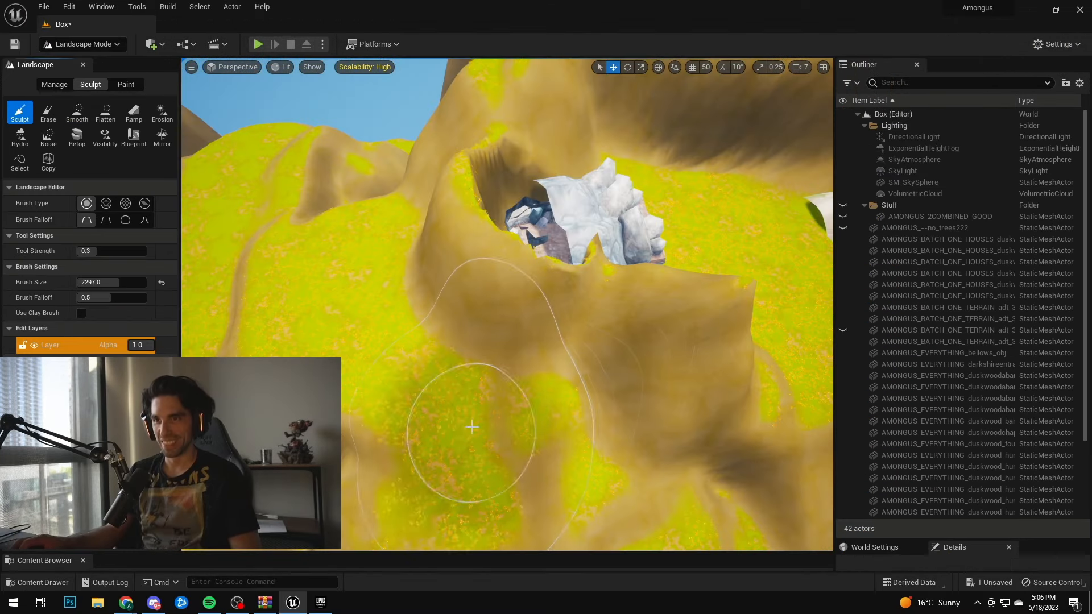
# - Sculpt the landscape on the slope below the exposed white rock, using a brush size of 2297
pyautogui.moveTo(451, 414)
pyautogui.mouseDown()
pyautogui.moveTo(533, 423)
pyautogui.moveTo(495, 417)
pyautogui.moveTo(386, 356)
pyautogui.mouseUp()
pyautogui.moveTo(385, 356)
pyautogui.mouseDown(button='right')
pyautogui.moveTo(402, 329)
pyautogui.moveTo(501, 284)
pyautogui.mouseUp(button='right')
pyautogui.moveTo(506, 281)
pyautogui.mouseDown()
pyautogui.moveTo(514, 276)
pyautogui.moveTo(485, 212)
pyautogui.moveTo(578, 271)
pyautogui.moveTo(592, 256)
pyautogui.mouseUp()
pyautogui.moveTo(592, 256); pyautogui.dragTo(655, 210, button='right')
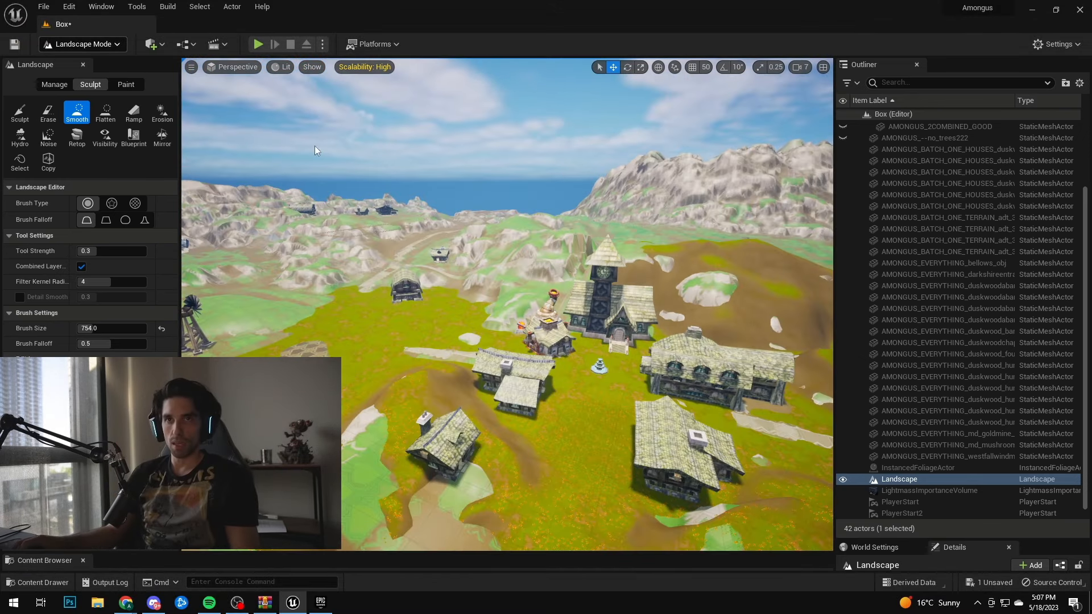
# - Return to Selection Mode, save the Box level and look over the town from above
pyautogui.hotkey('shift', '1')
pyautogui.hotkey('ctrl', 's')
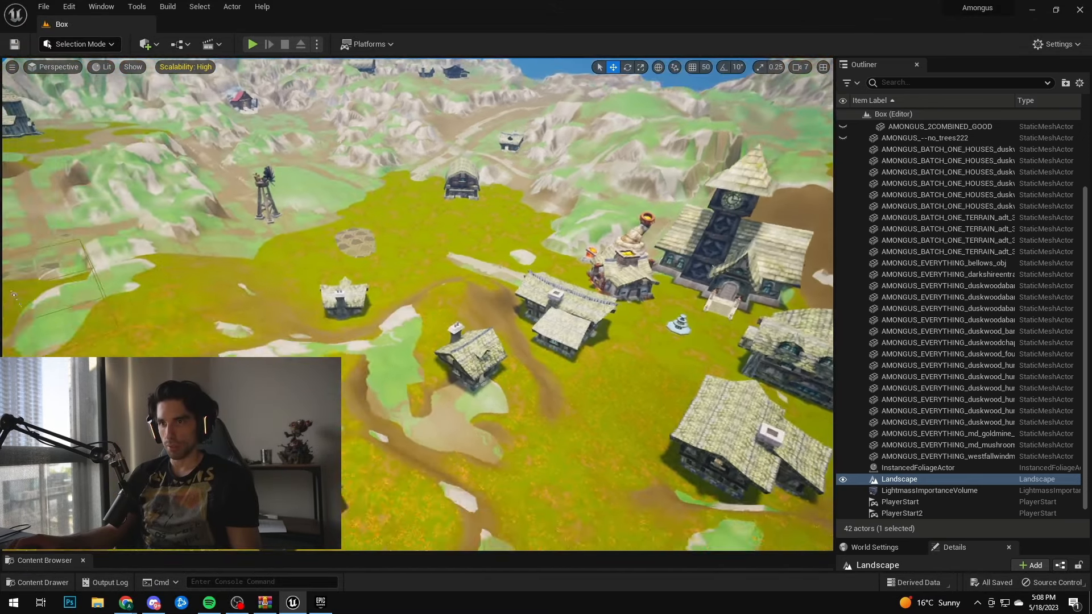
pyautogui.press('s')
pyautogui.moveTo(713, 266); pyautogui.dragTo(788, 67, button='right')
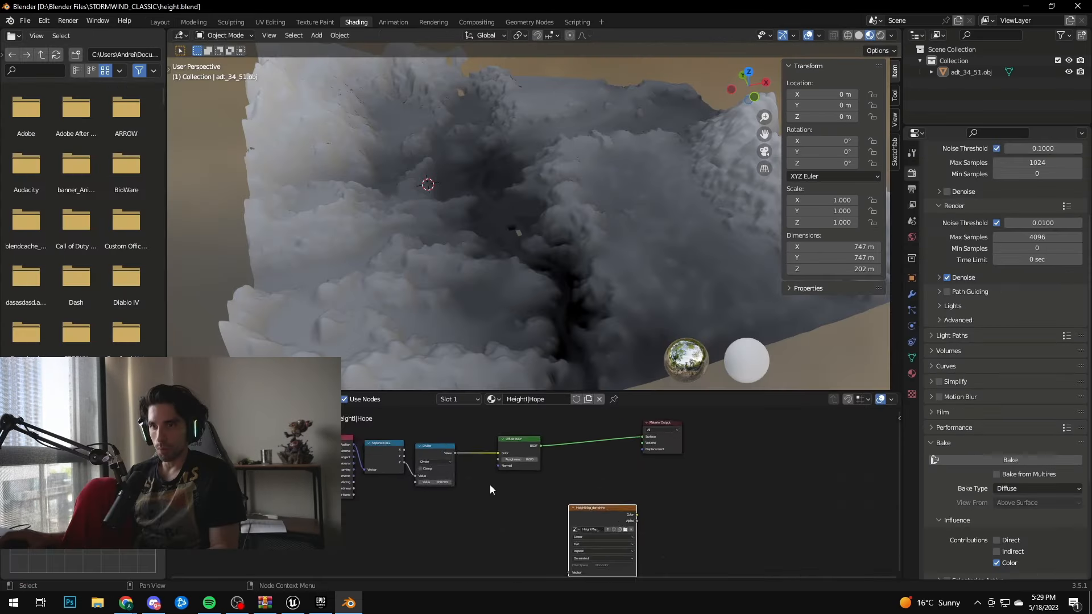
# - Switch to height.blend in Blender, set the height material's Divide node value to 100 and save the file
pyautogui.scroll(6, 490, 485)
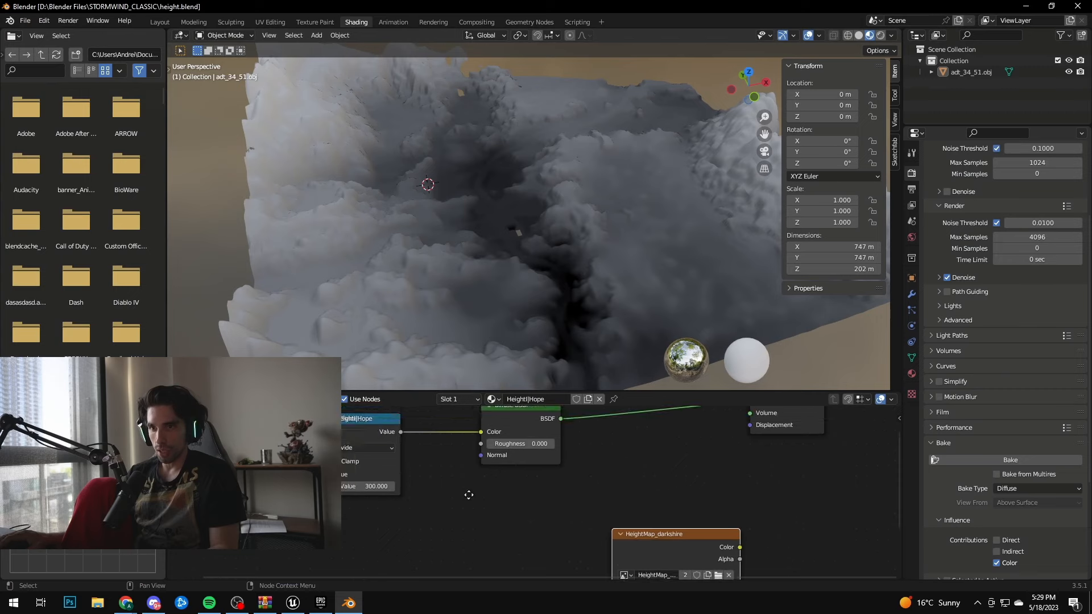
pyautogui.moveTo(492, 511); pyautogui.dragTo(588, 521, button='middle')
pyautogui.click(520, 529)
pyautogui.write('100')
pyautogui.press('Return')
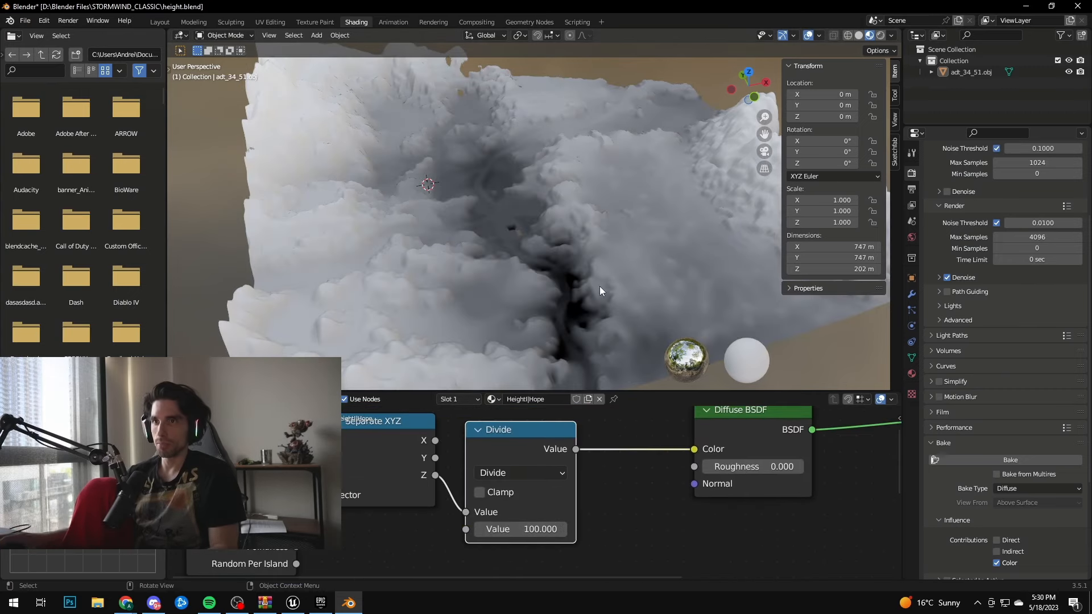
pyautogui.moveTo(599, 286); pyautogui.dragTo(540, 280, button='middle')
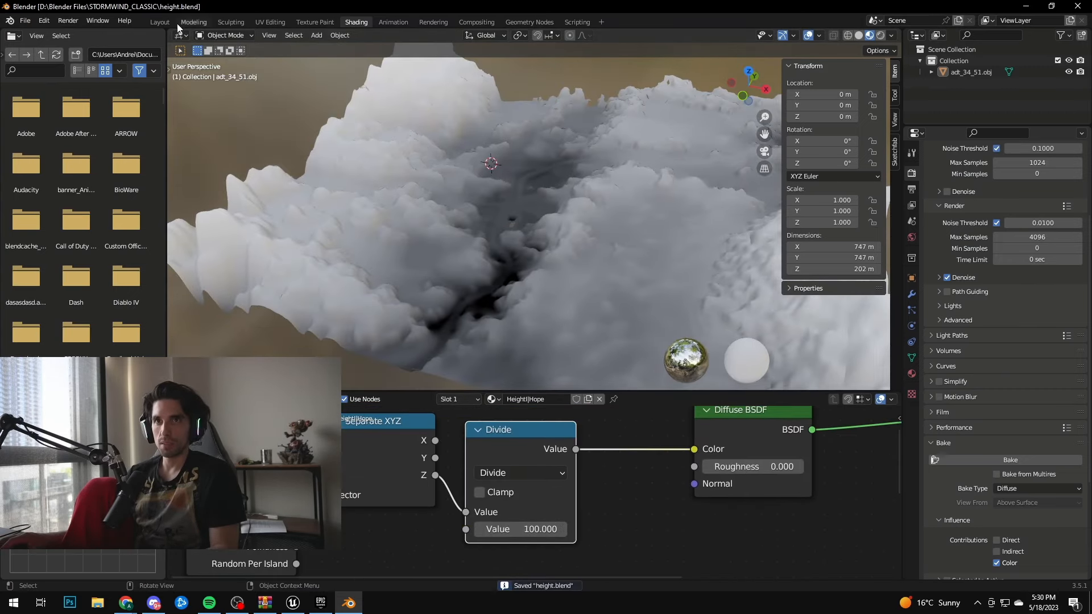
# - Check the terrain's height shading in the Layout workspace, comparing Rendered and Material Preview shading
pyautogui.click(159, 23)
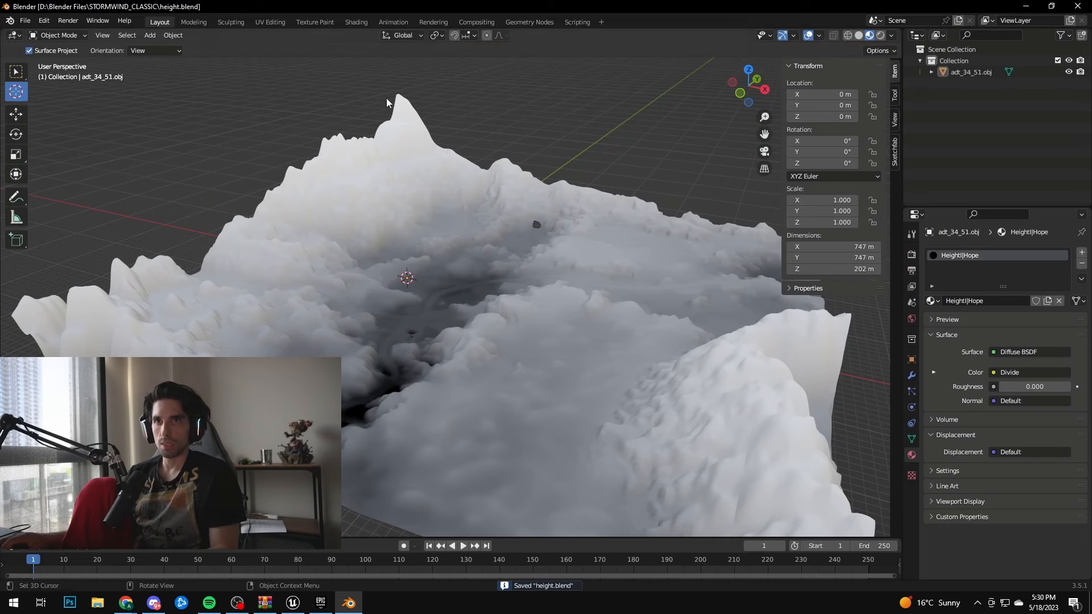
pyautogui.click(882, 36)
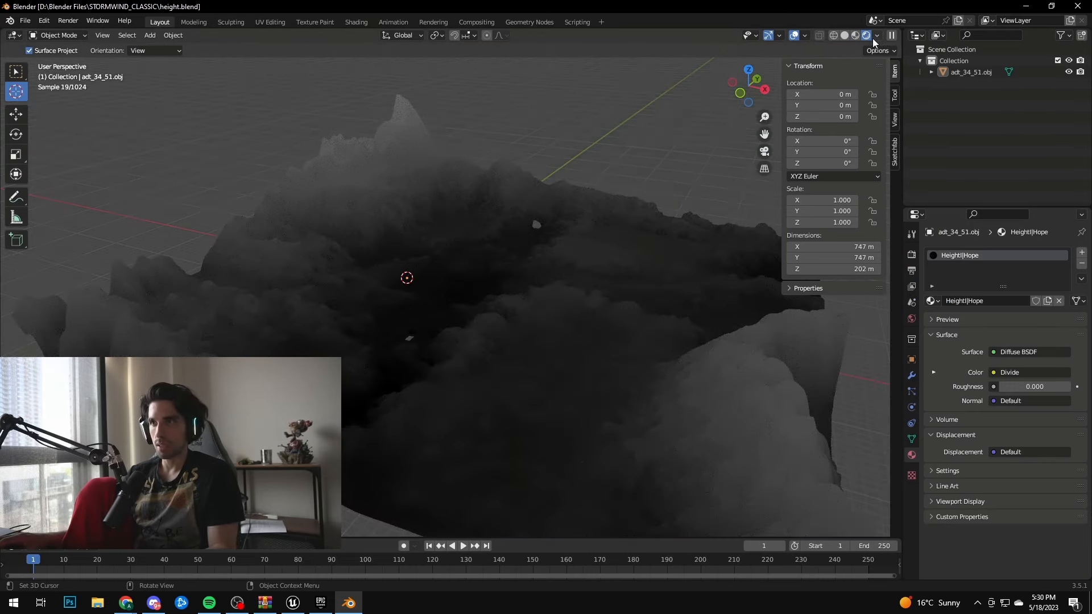
pyautogui.click(855, 36)
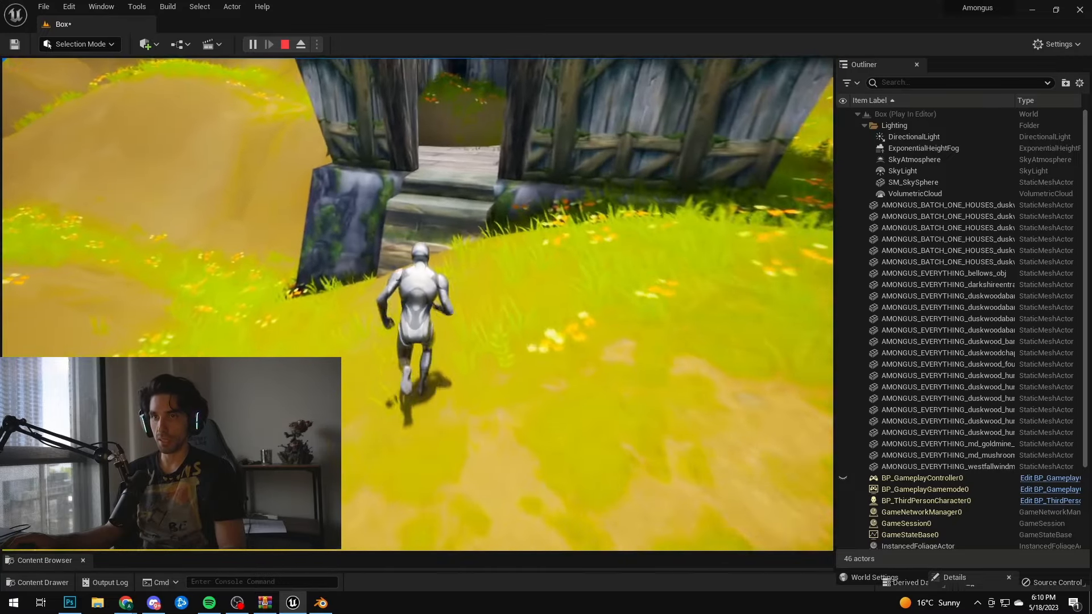
# - Switch to Unreal Editor, play-test entering and jumping through the wooden house, and end the play session
pyautogui.press('w')
pyautogui.press('space')
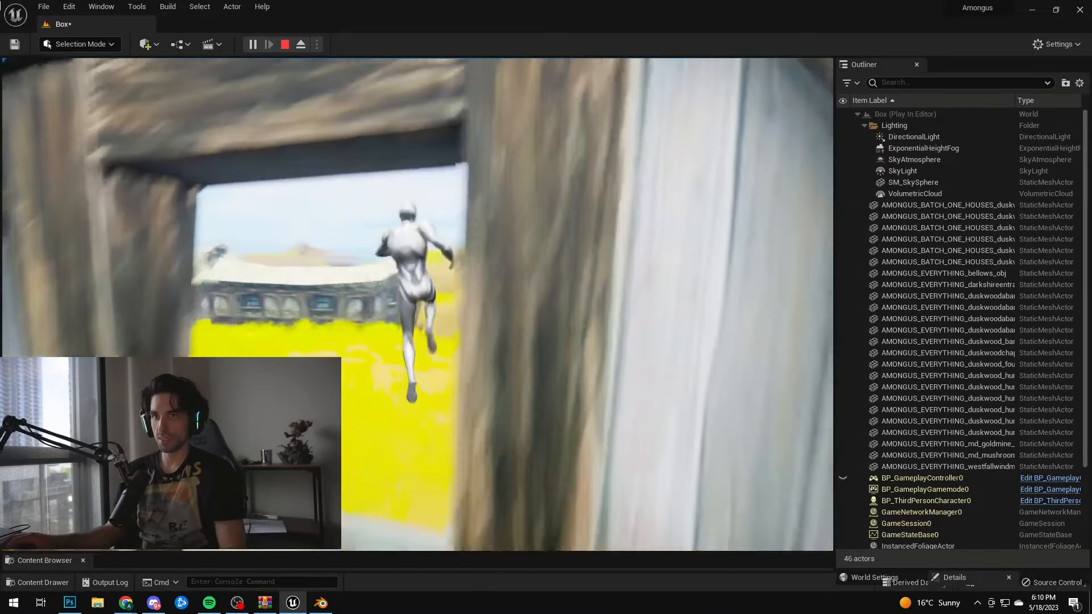
pyautogui.press('Escape')
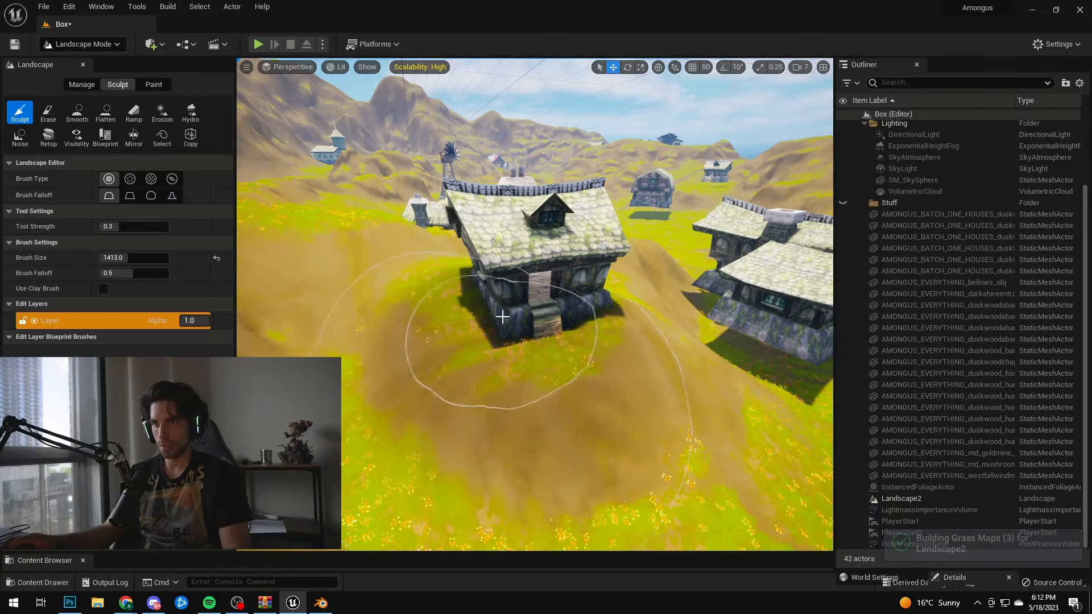
pyautogui.scroll(10, 535, 304)
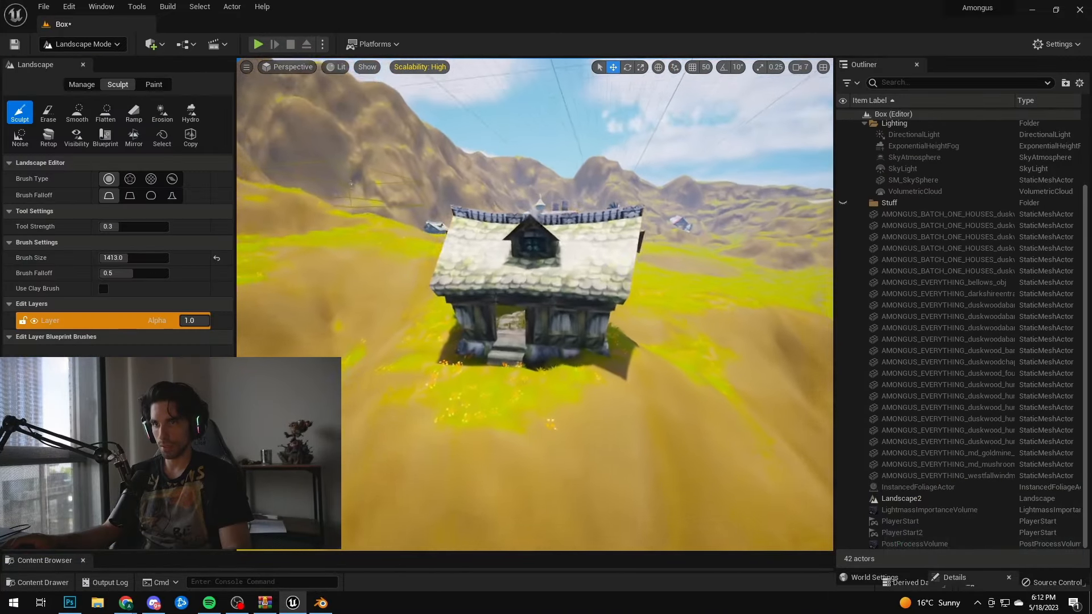
pyautogui.scroll(-10, 535, 304)
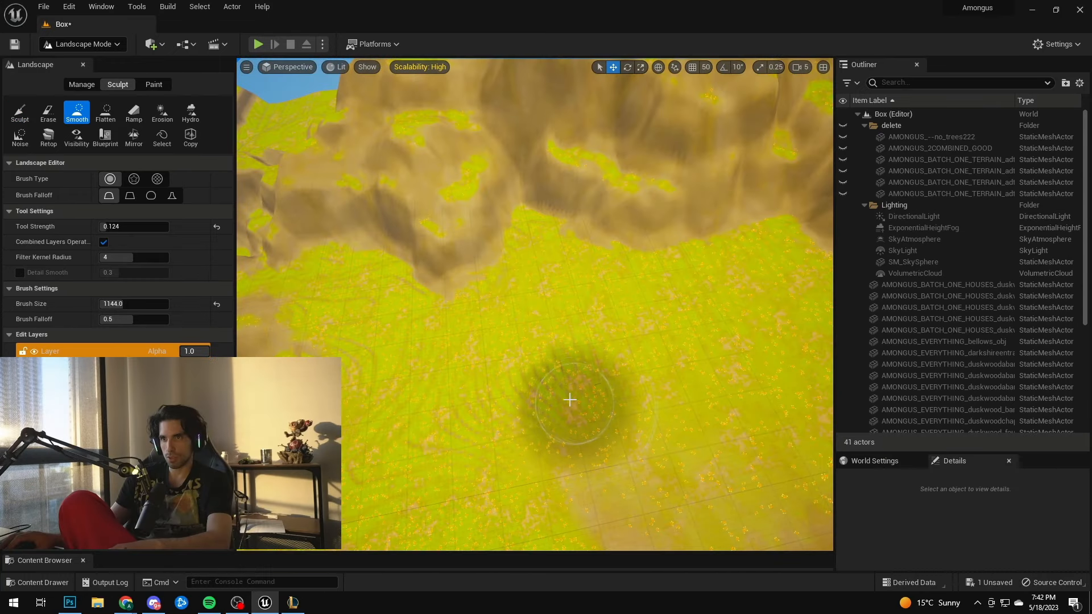
pyautogui.press(']')
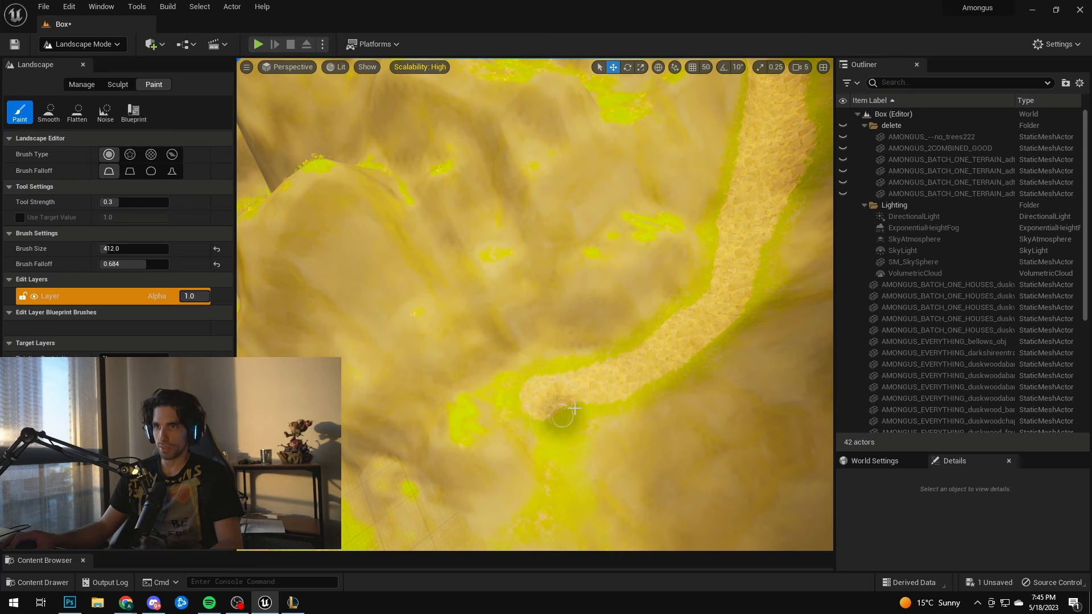
pyautogui.moveTo(574, 408); pyautogui.dragTo(592, 377, button='right')
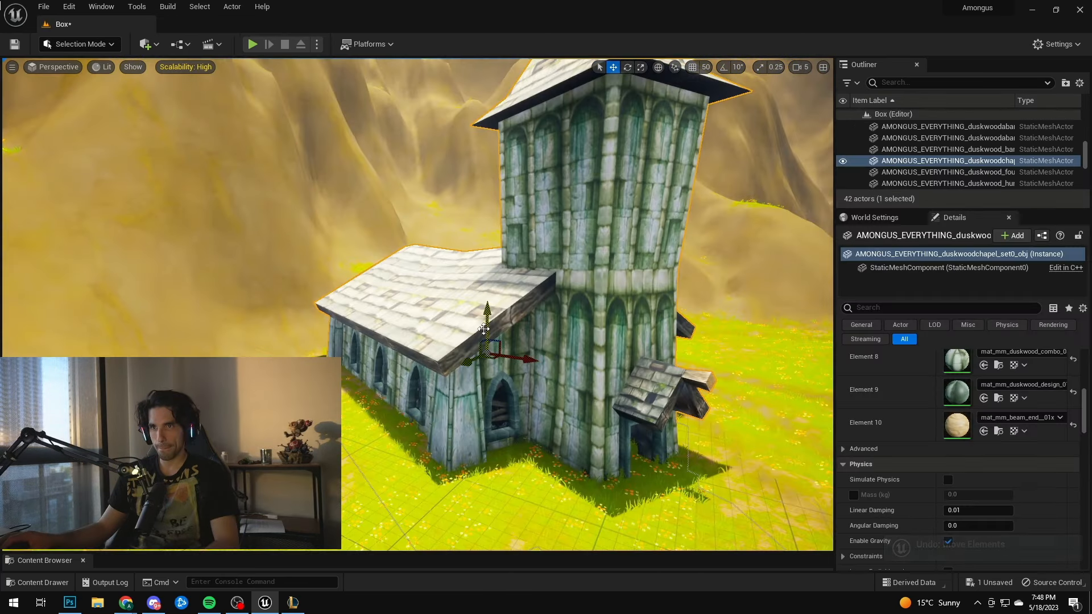
# - Raise the Duskwood chapel so its stone base and entrance steps sit above the grass
pyautogui.moveTo(490, 303); pyautogui.dragTo(491, 303, button='right')
pyautogui.moveTo(490, 304); pyautogui.dragTo(493, 296)
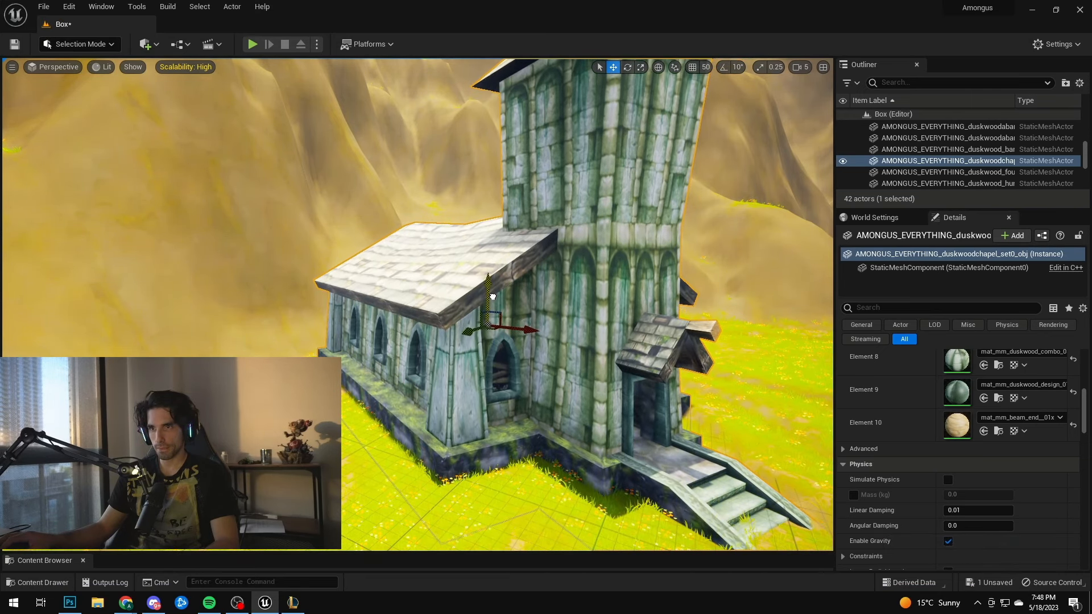
pyautogui.moveTo(492, 296); pyautogui.dragTo(493, 297, button='right')
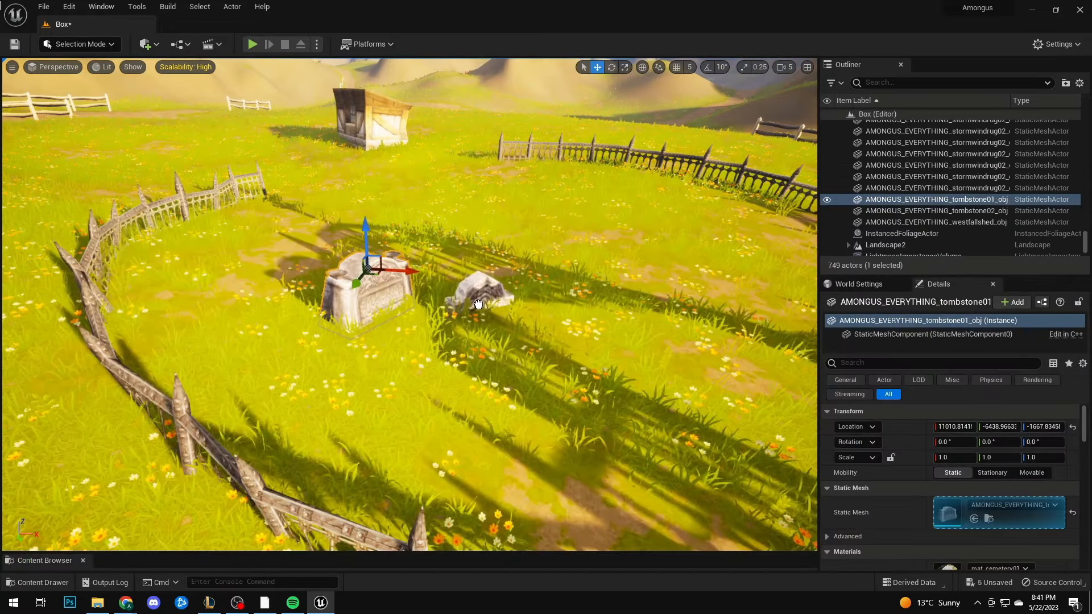
# - Find the selected tombstone's mesh in Objects1by1_Despairge and place the adjacent pointed tombstone mesh in the fenced graveyard
pyautogui.click(478, 304)
pyautogui.hotkey('ctrl', 'b')
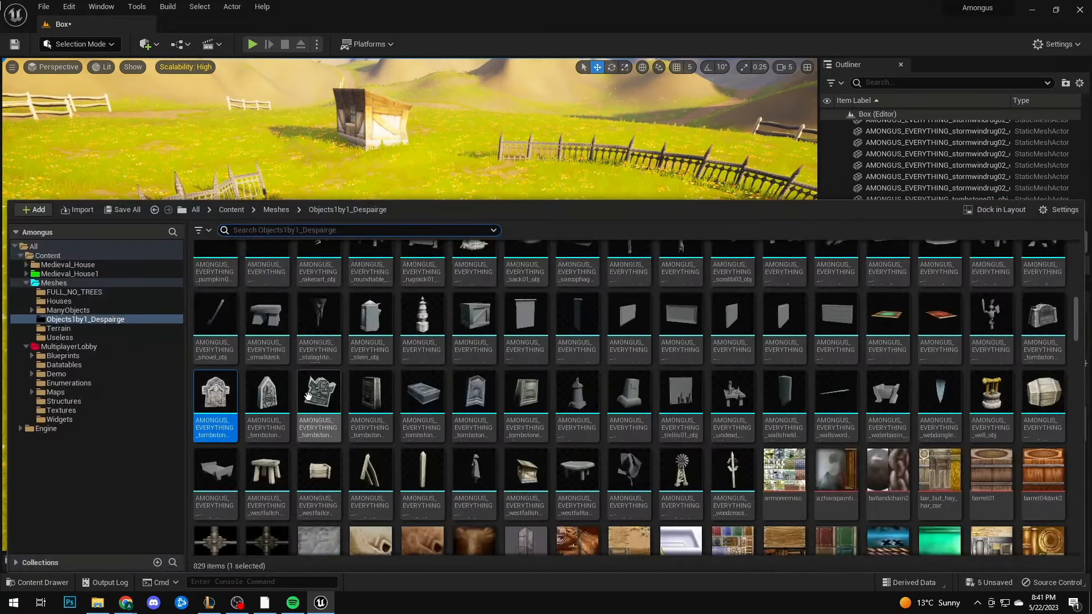
pyautogui.moveTo(269, 417); pyautogui.dragTo(580, 302)
pyautogui.hotkey('ctrl', 'space')
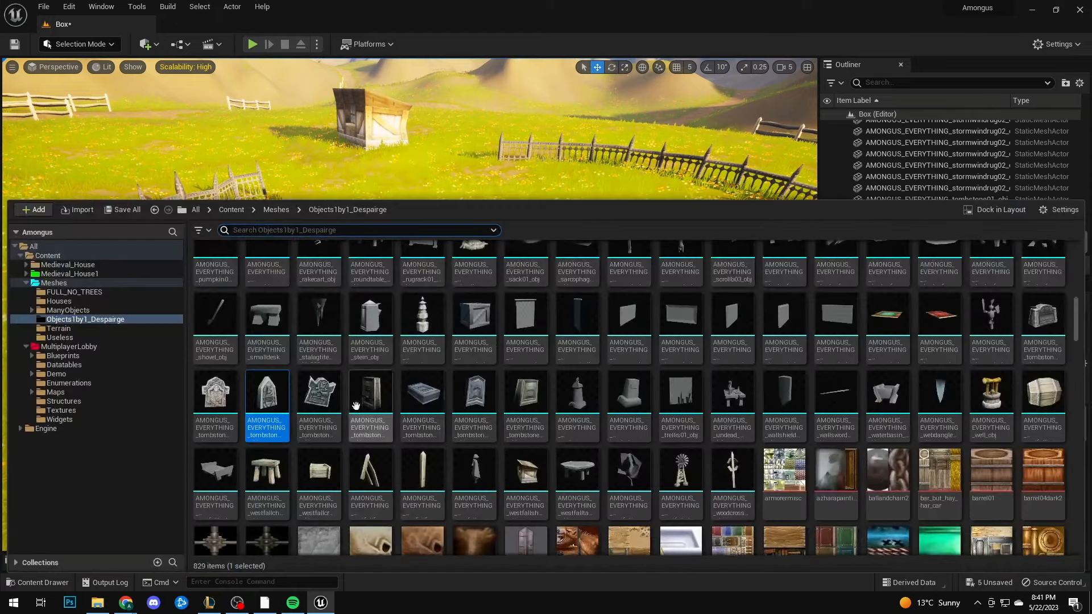
# - Adjust the placed tombstone's position in the fenced graveyard and reopen the mesh library
pyautogui.moveTo(432, 245); pyautogui.dragTo(568, 339)
pyautogui.hotkey('ctrl', 'space')
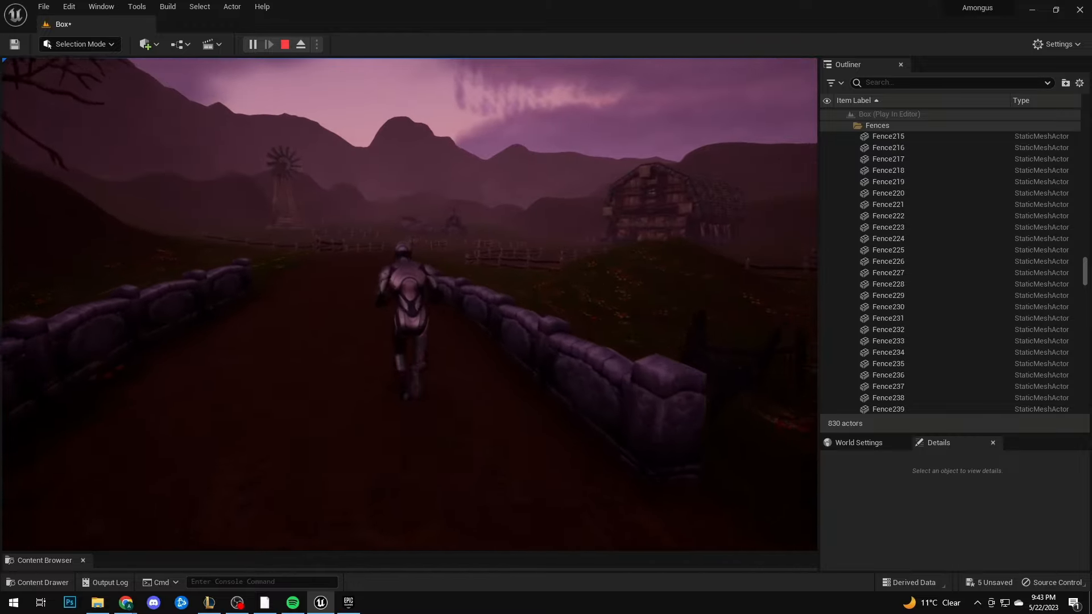
# - Play-test the dusk map by running from the stone bridge across the flower meadow to the barn
pyautogui.press('w')
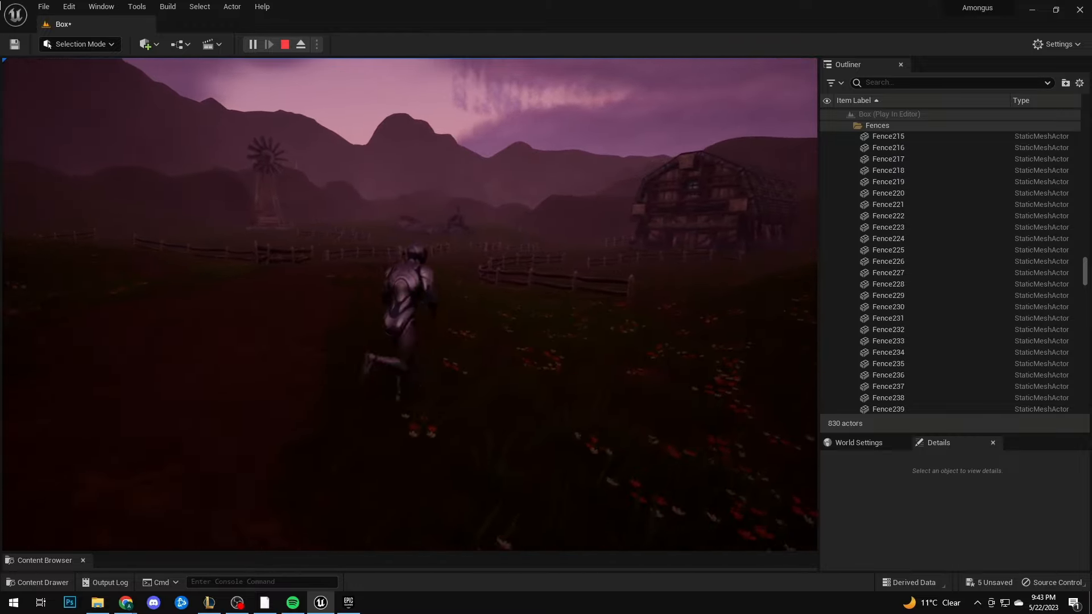
pyautogui.press('w')
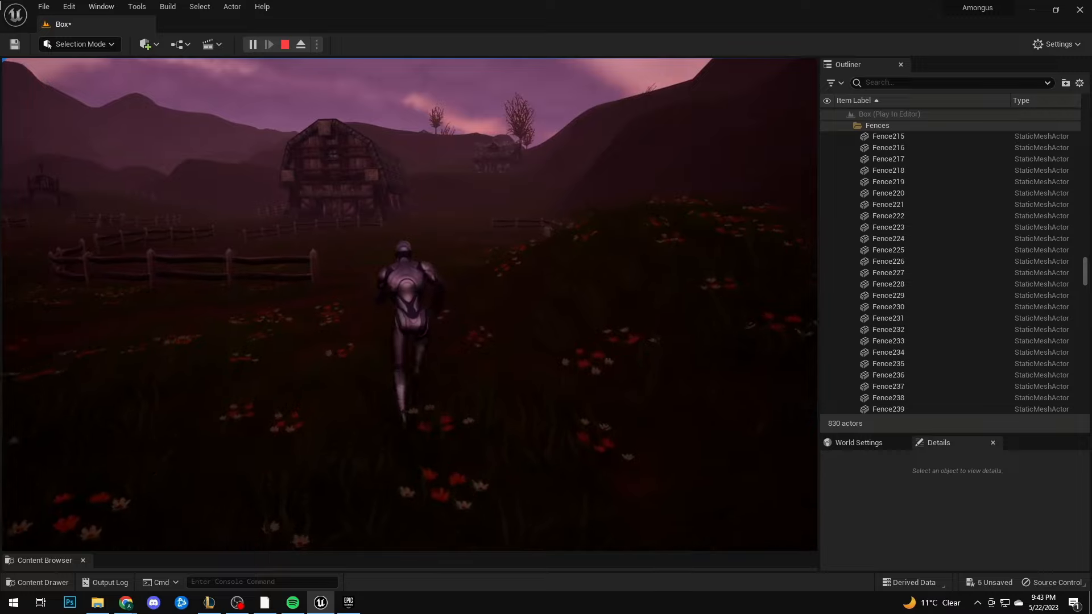
pyautogui.press('w')
pyautogui.press('w')
pyautogui.press('w')
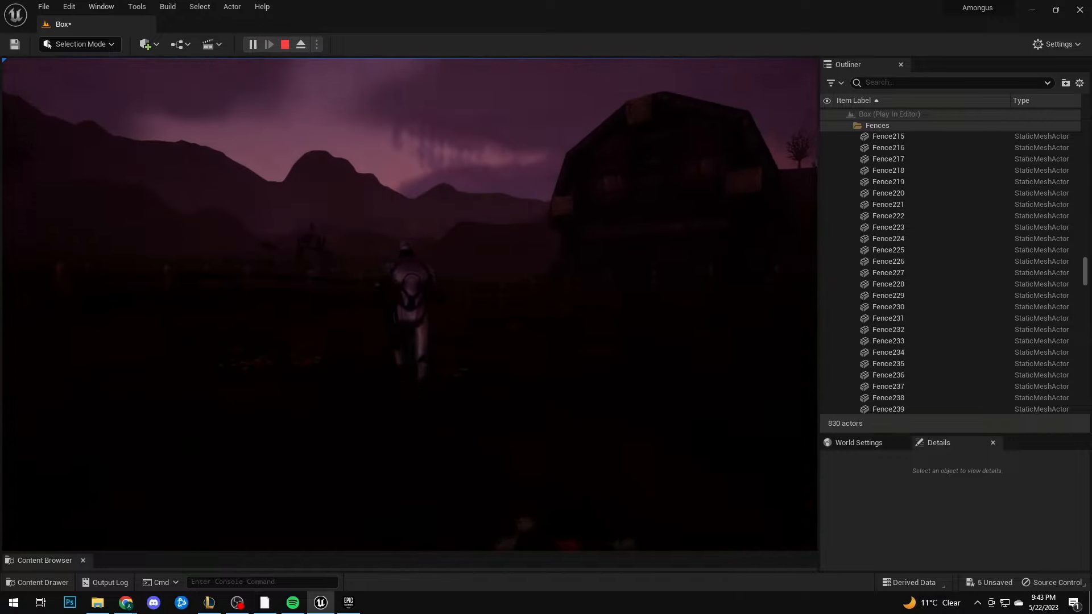
pyautogui.press('w')
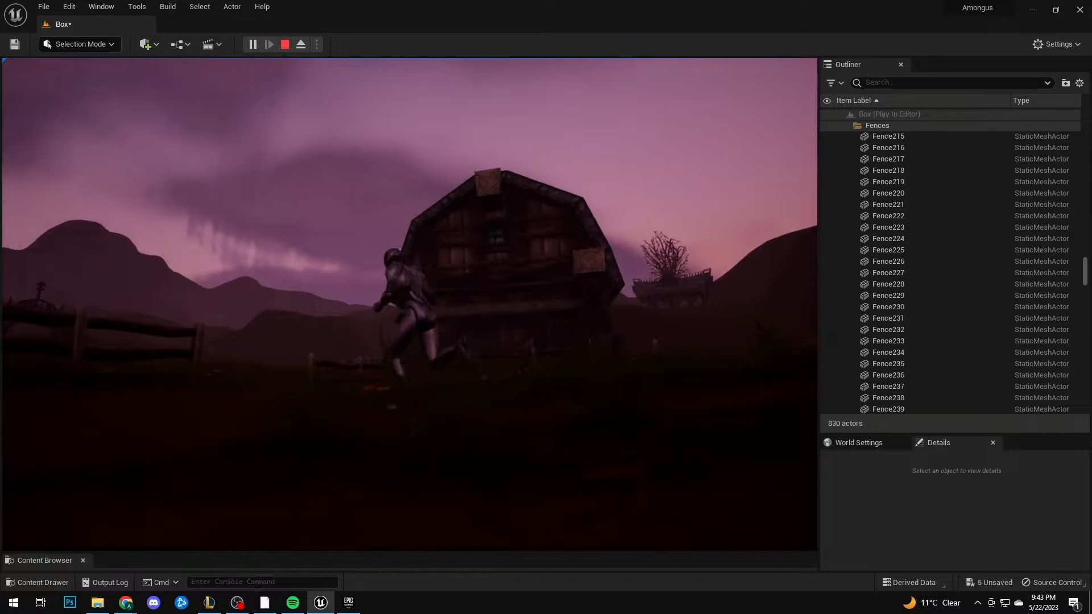
pyautogui.press('w')
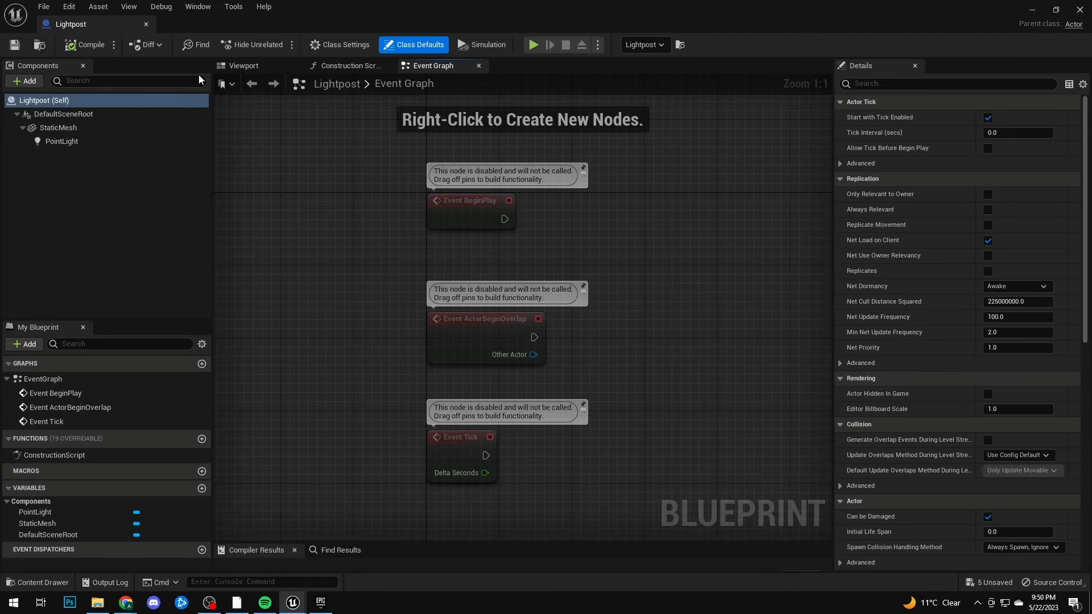
# - Set the point light's intensity to 2000 in the Lightpost blueprint and save it
pyautogui.click(244, 65)
pyautogui.moveTo(570, 259); pyautogui.dragTo(615, 236, button='right')
pyautogui.click(41, 141)
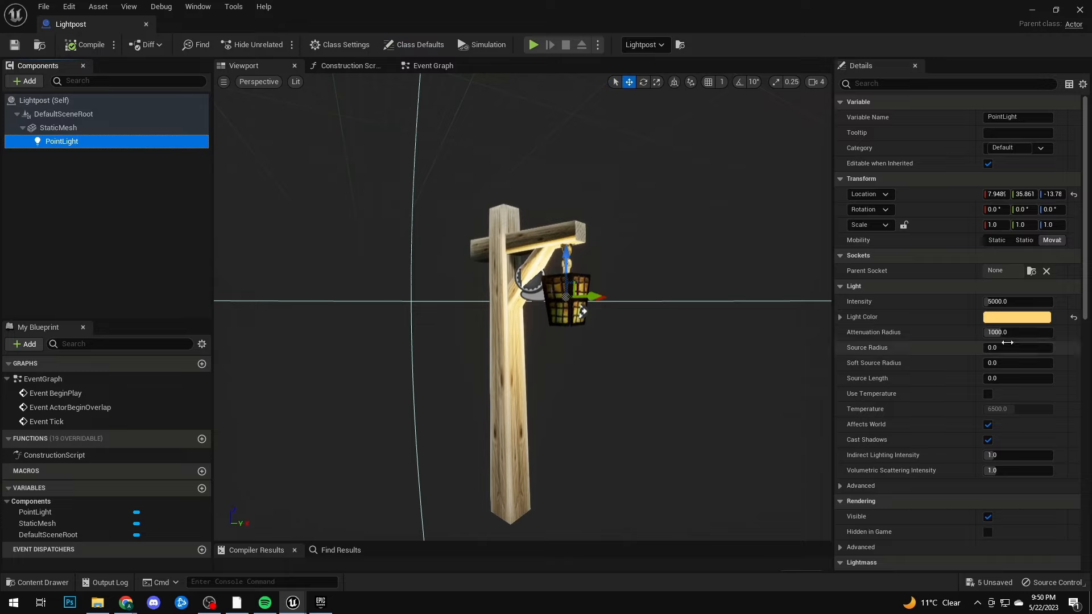
pyautogui.click(995, 302)
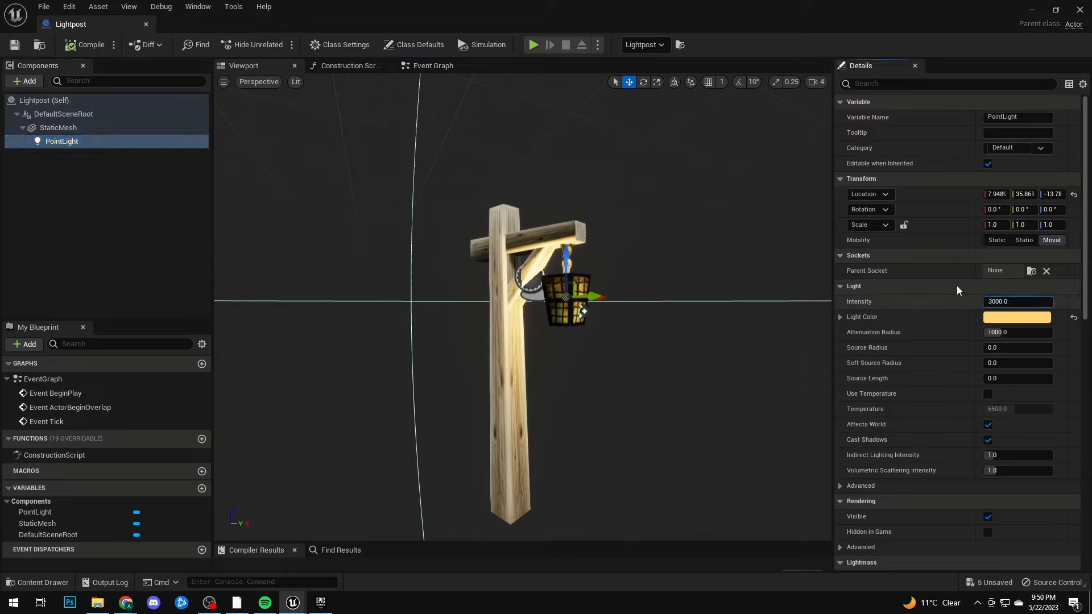
pyautogui.press('Return')
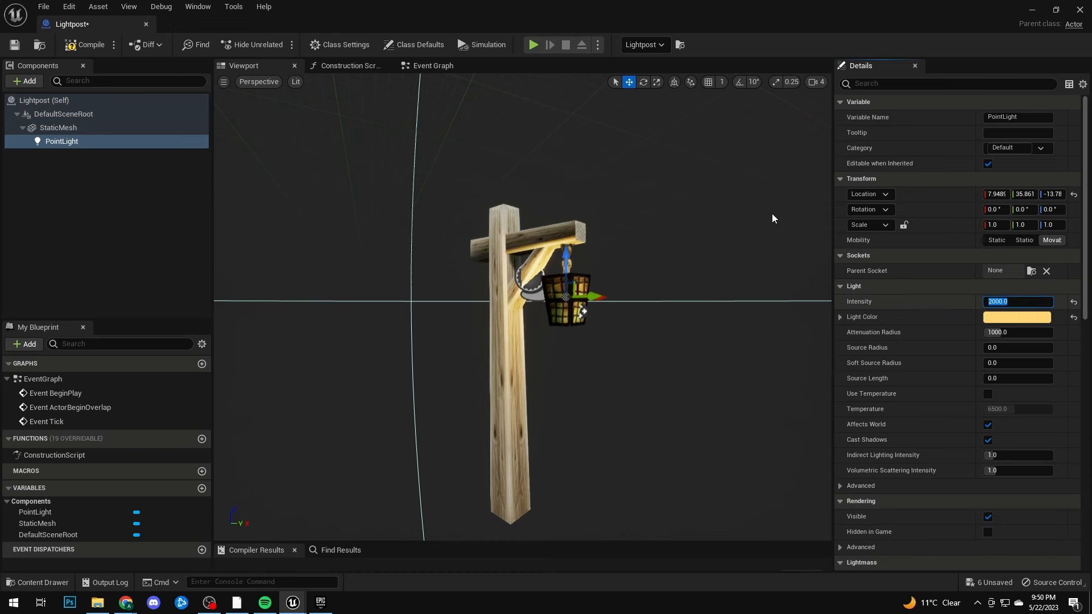
pyautogui.click(14, 45)
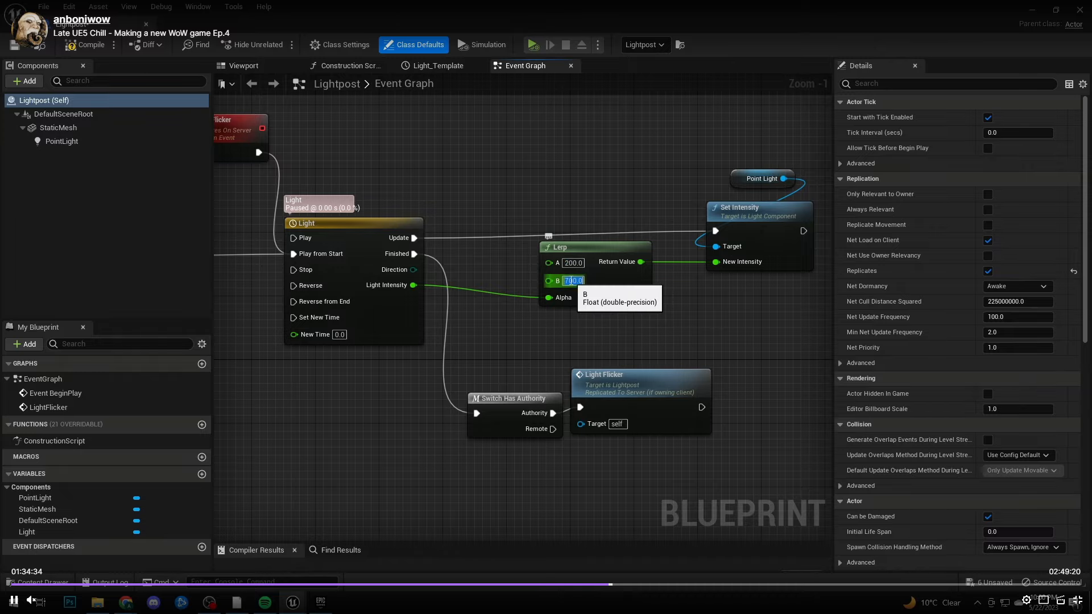
# - Open the Lerp node's B value in the light flicker graph, and inspect the lamppost's light in the running level
pyautogui.click(581, 281)
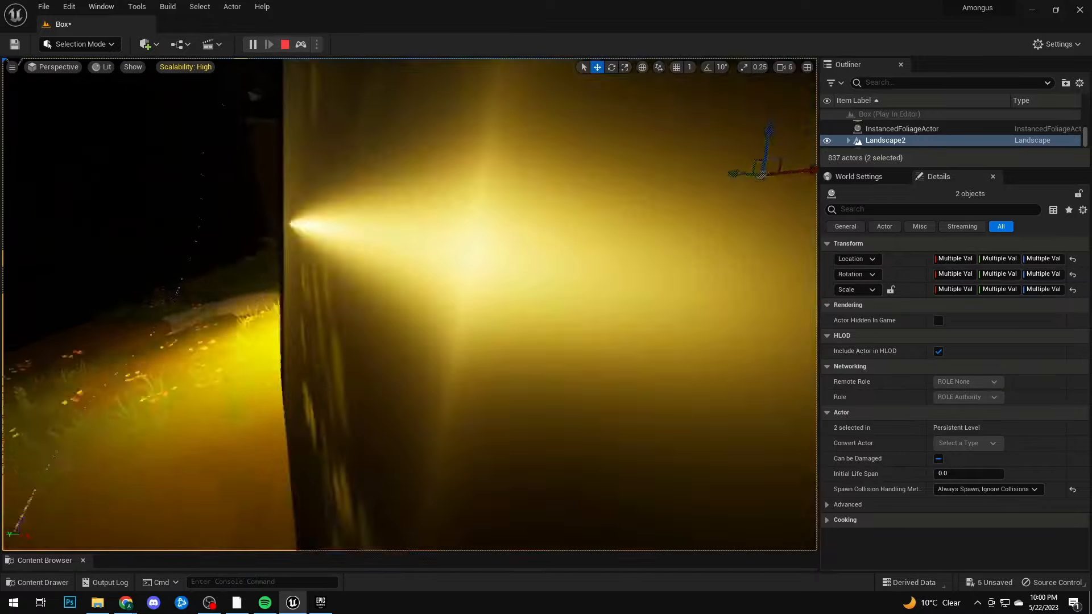
pyautogui.moveTo(78, 110); pyautogui.dragTo(78, 110, button='right')
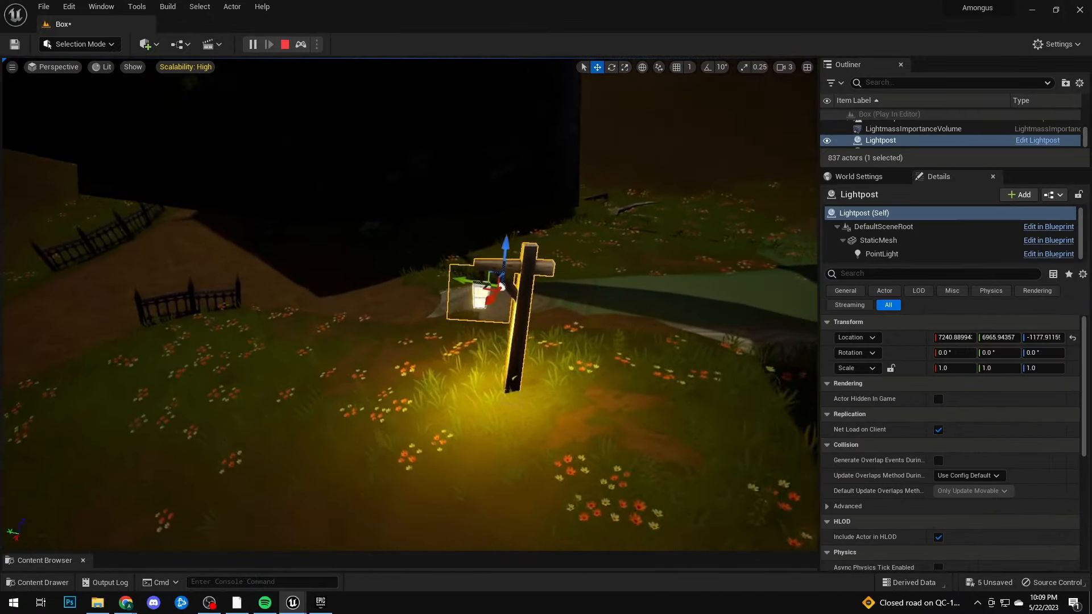
pyautogui.moveTo(387, 304); pyautogui.dragTo(387, 303, button='right')
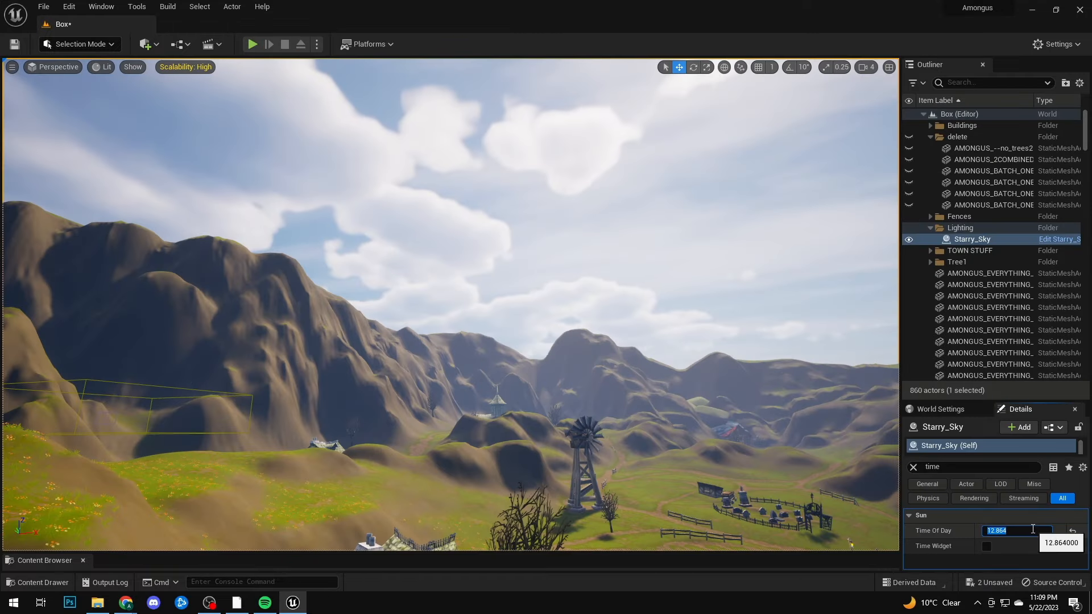
# - Set Starry_Sky's Time Of Day to 1, inspect the lampposts along the fenced road in play mode, and end the session
pyautogui.write('1')
pyautogui.press('Return')
pyautogui.moveTo(576, 323); pyautogui.dragTo(120, 398, button='right')
pyautogui.press('w')
pyautogui.press('w')
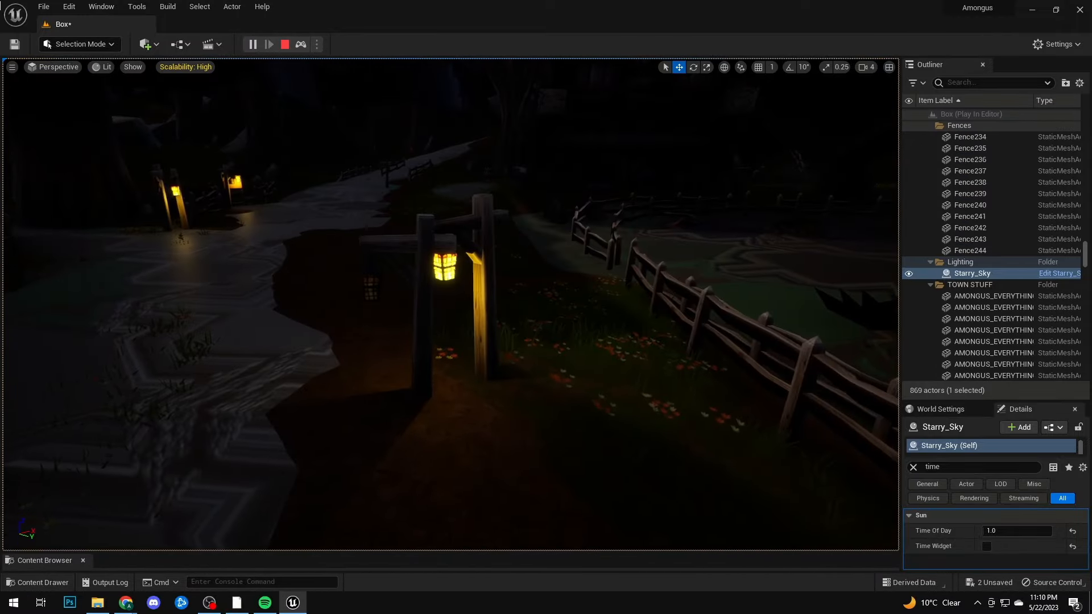
pyautogui.press('w')
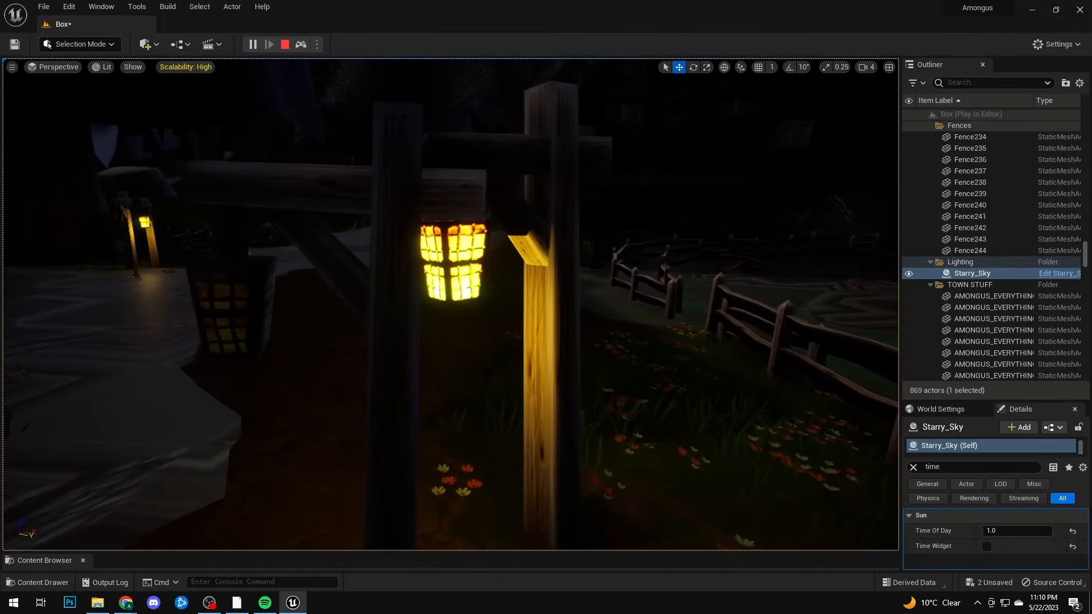
pyautogui.press('Escape')
pyautogui.moveTo(463, 339); pyautogui.dragTo(586, 307, button='right')
pyautogui.press('w')
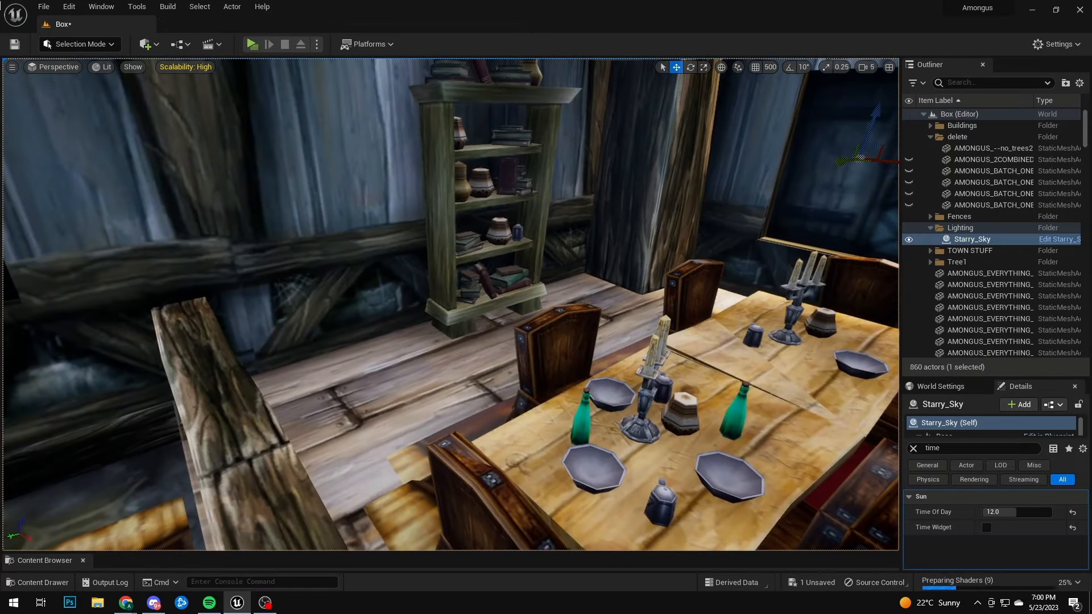
# - Browse Objects1by1_Despairge for the rug rack, close its mat_deadmineswood01 material and open its mat_deadminesrug02 material
pyautogui.hotkey('ctrl', 'space')
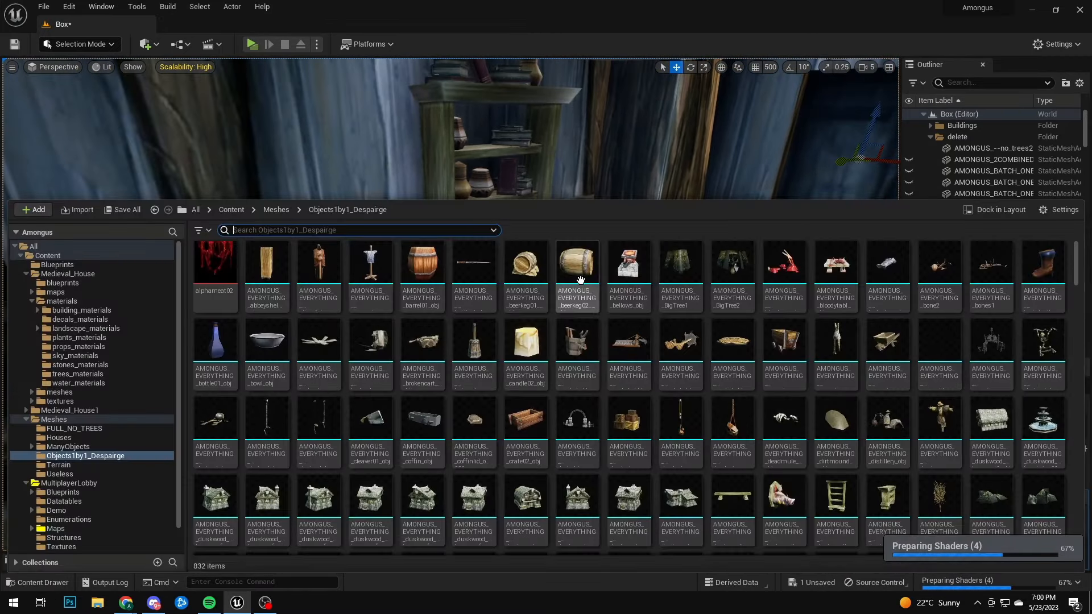
pyautogui.scroll(-5, 888, 353)
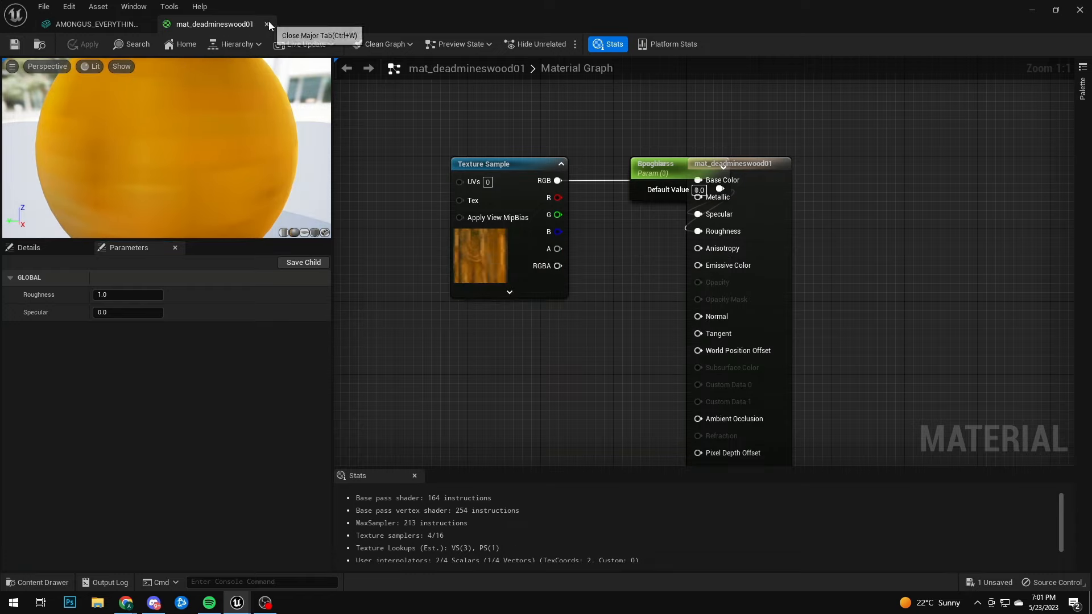
pyautogui.click(266, 24)
pyautogui.click(1019, 182)
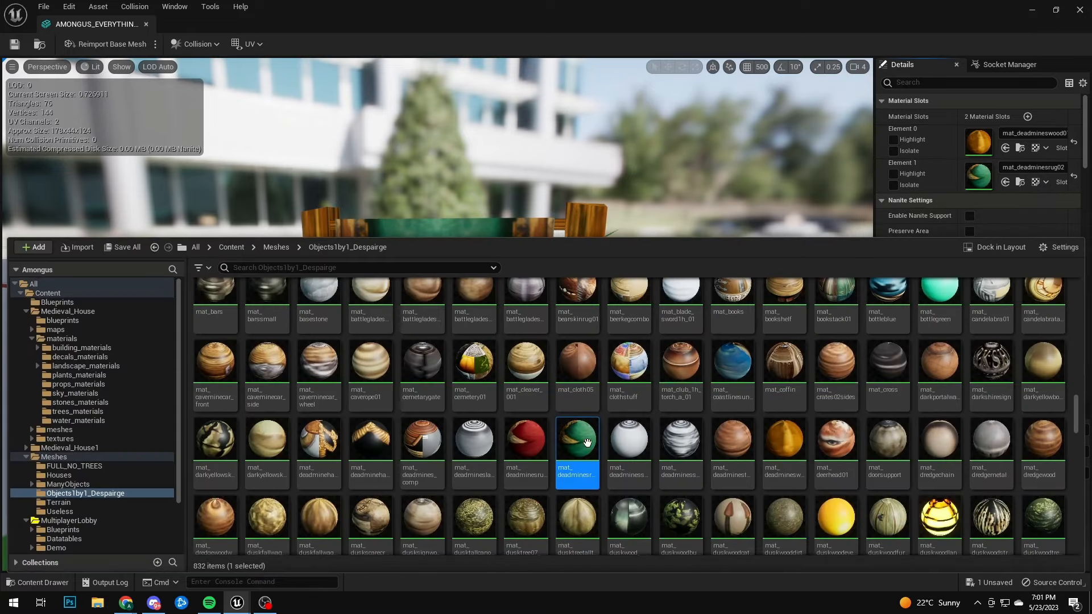
pyautogui.doubleClick(578, 469)
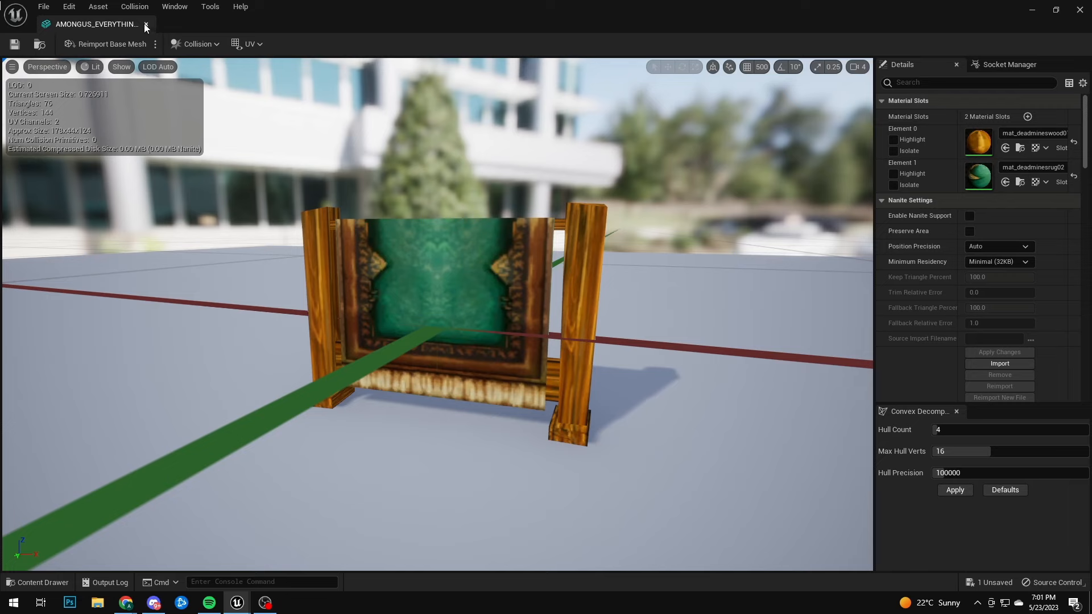
# - Add a box simplified collision to the rug rack mesh and check its fit from the side
pyautogui.scroll(-10, 944, 345)
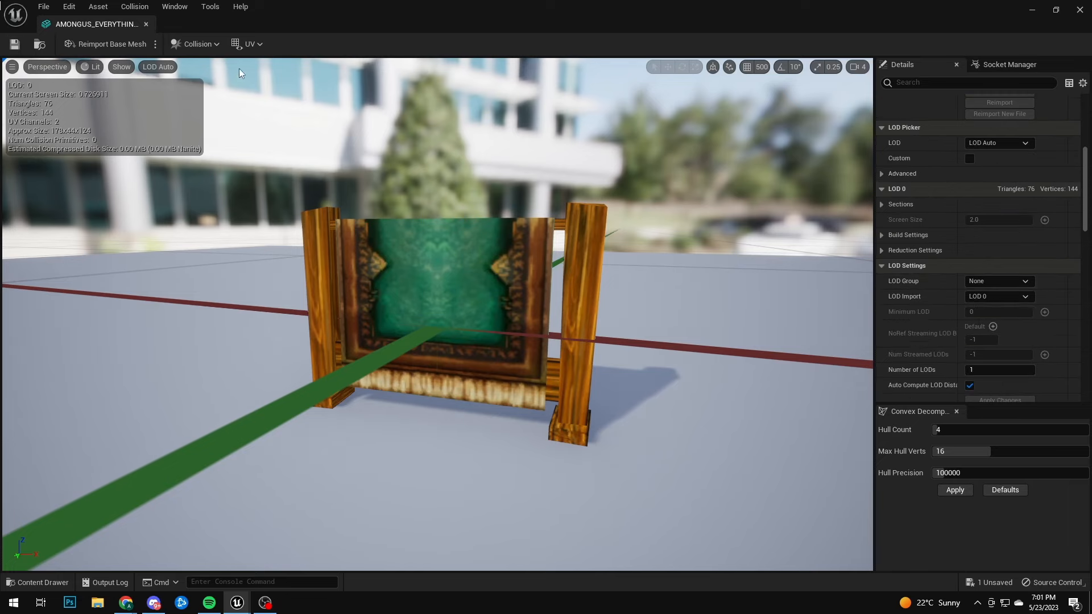
pyautogui.click(195, 43)
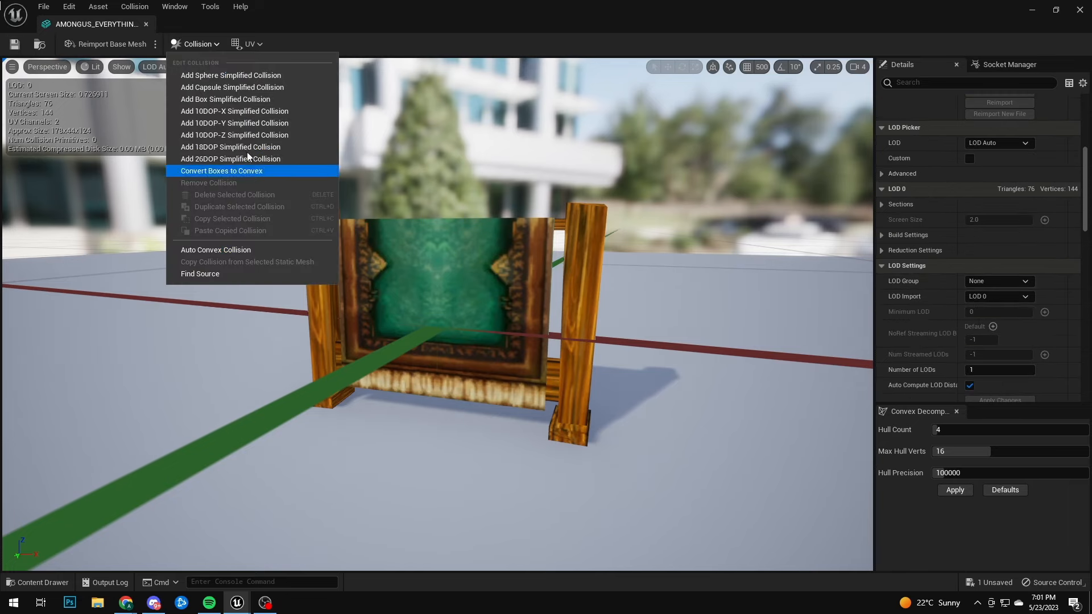
pyautogui.click(283, 100)
pyautogui.keyDown('alt'); pyautogui.moveTo(364, 211); pyautogui.dragTo(499, 239); pyautogui.keyUp('alt')
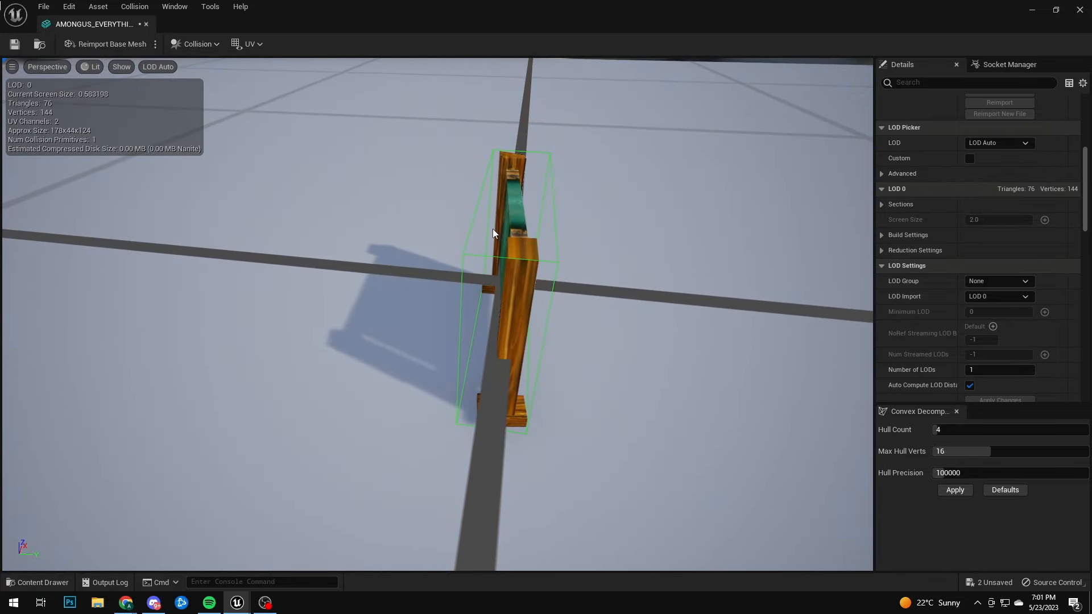
# - Fit the collision box closely to the rug rack's thickness, then save and close the mesh
pyautogui.hotkey('alt', 'j')
pyautogui.scroll(6, 463, 342)
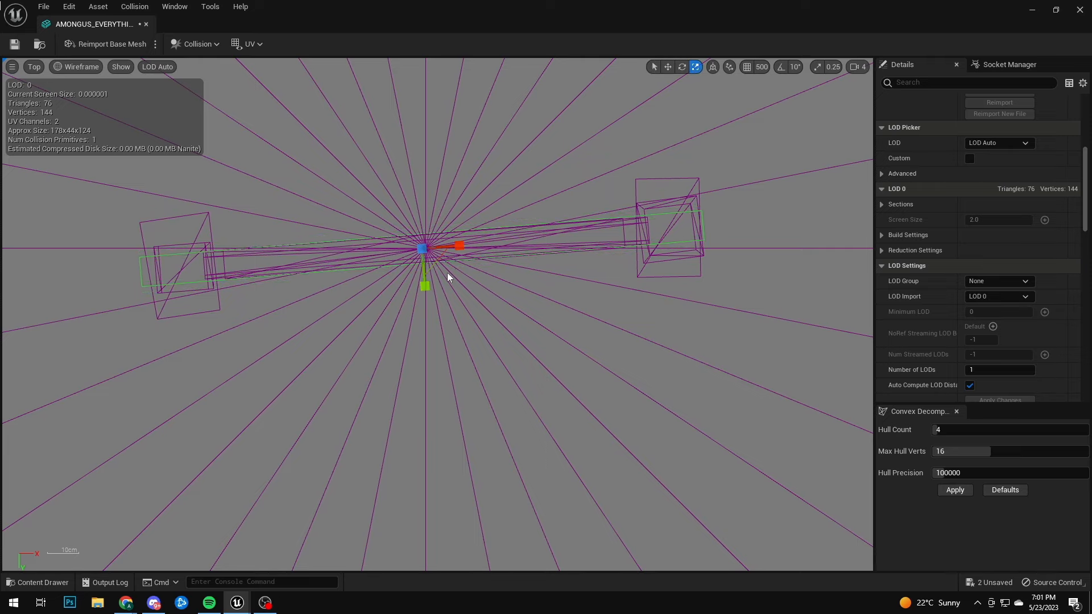
pyautogui.hotkey('alt', 'g')
pyautogui.moveTo(734, 387); pyautogui.dragTo(619, 341, button='right')
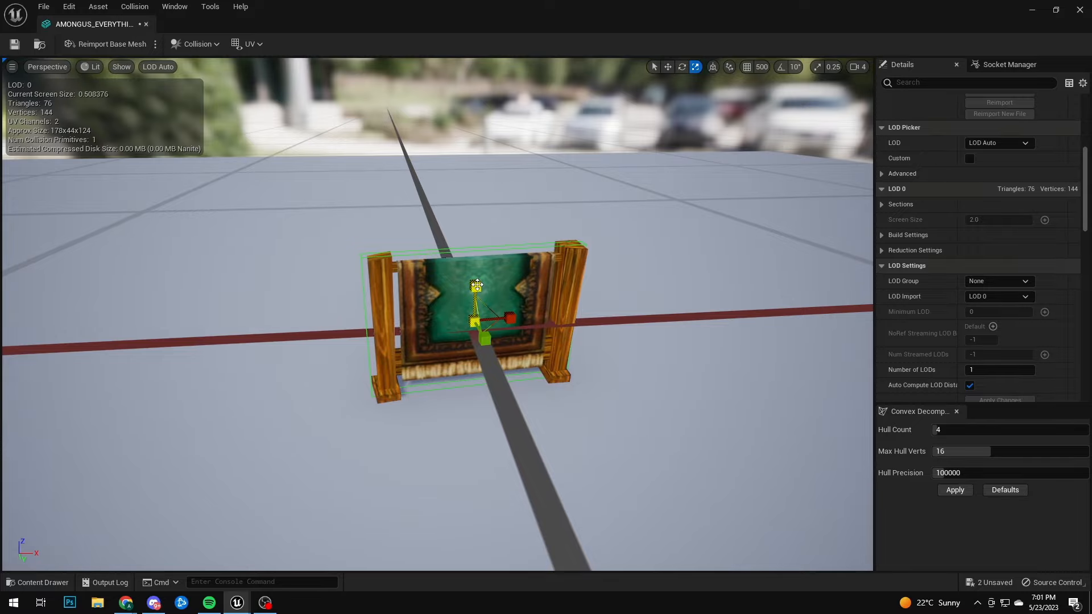
pyautogui.click(9, 44)
pyautogui.click(146, 25)
# - Move the selected green rug rack closer to the other rack by the house's wooden wall
pyautogui.moveTo(527, 276); pyautogui.dragTo(649, 279, button='right')
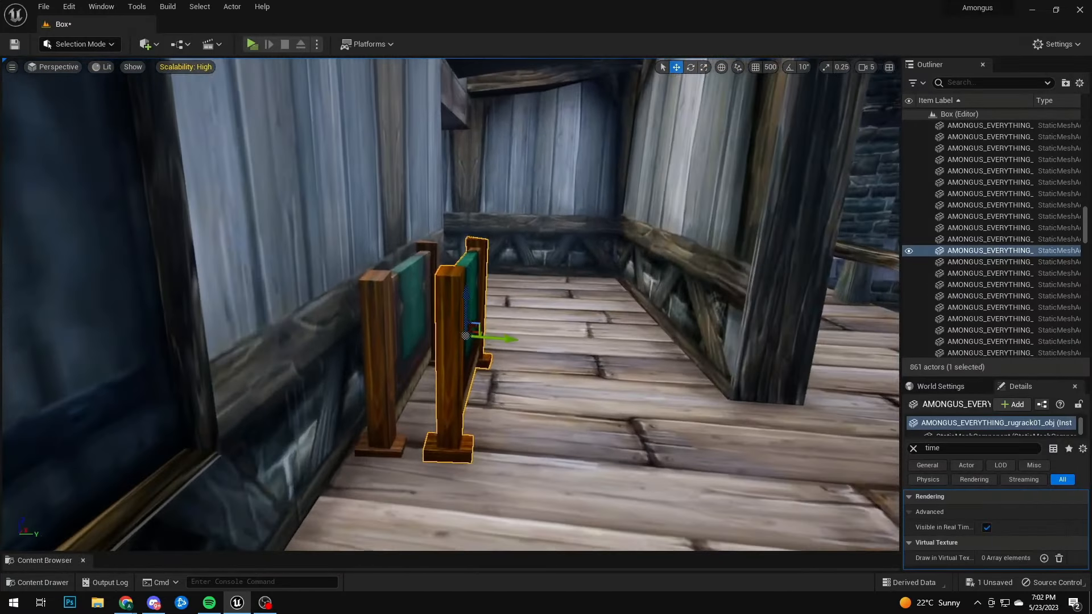
pyautogui.moveTo(501, 338); pyautogui.dragTo(451, 333)
pyautogui.moveTo(452, 334); pyautogui.dragTo(683, 341, button='right')
pyautogui.press('w')
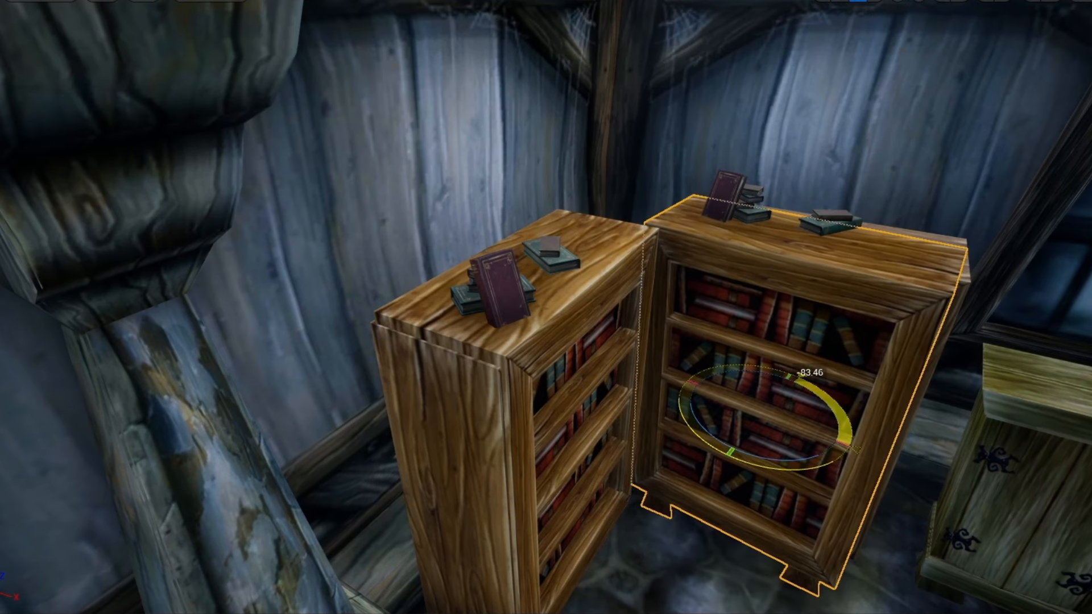
# - Turn the selected bookcase to face into the room corner, and arrange small barrels beside the jars on the shelf
pyautogui.moveTo(797, 378); pyautogui.dragTo(788, 375)
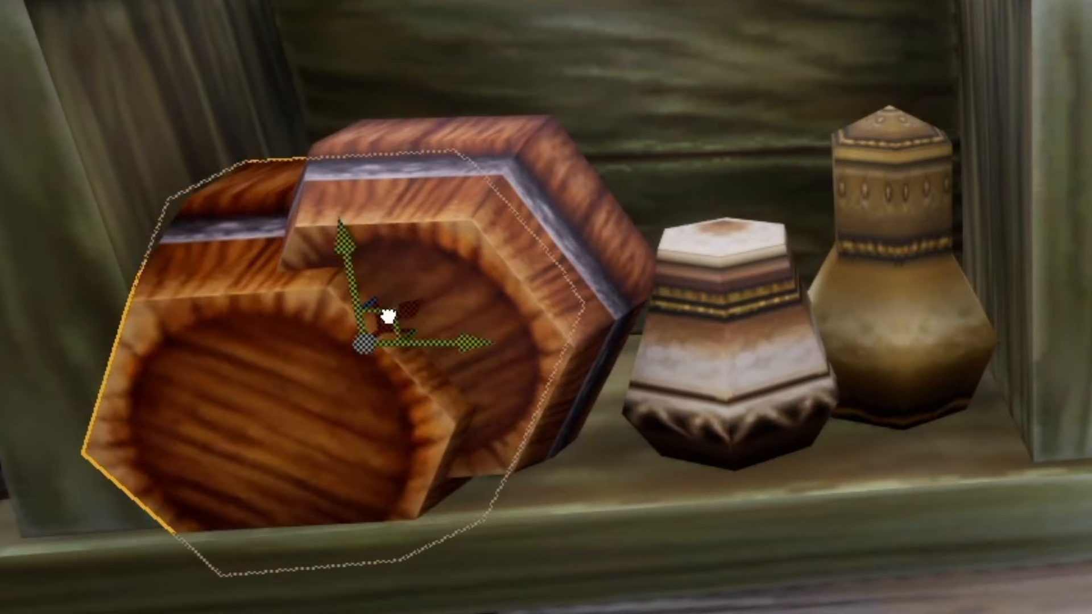
pyautogui.moveTo(389, 316); pyautogui.dragTo(480, 251)
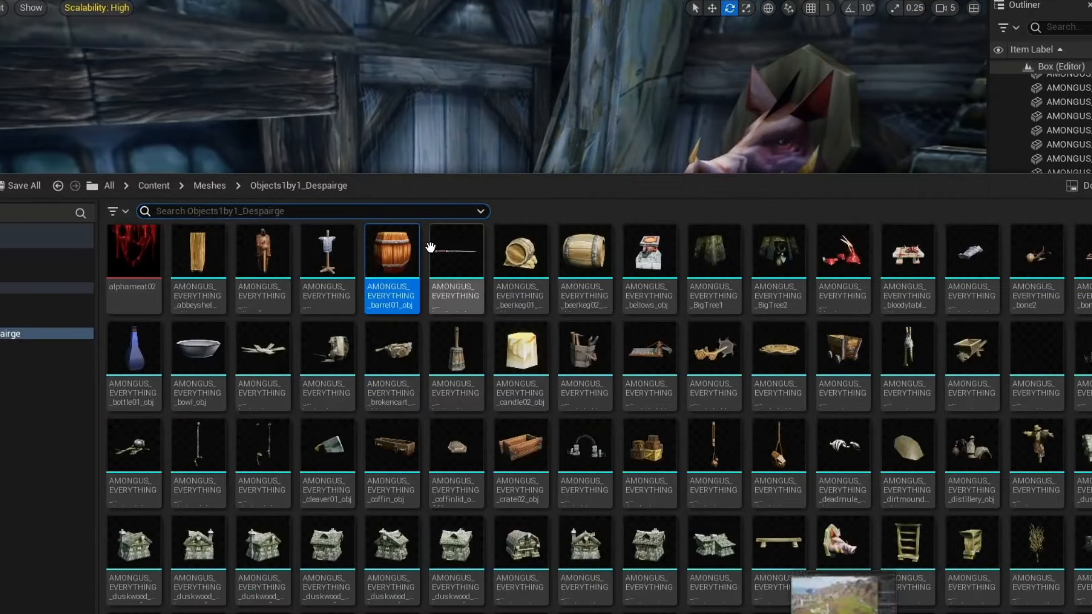
pyautogui.moveTo(434, 244); pyautogui.dragTo(475, 267)
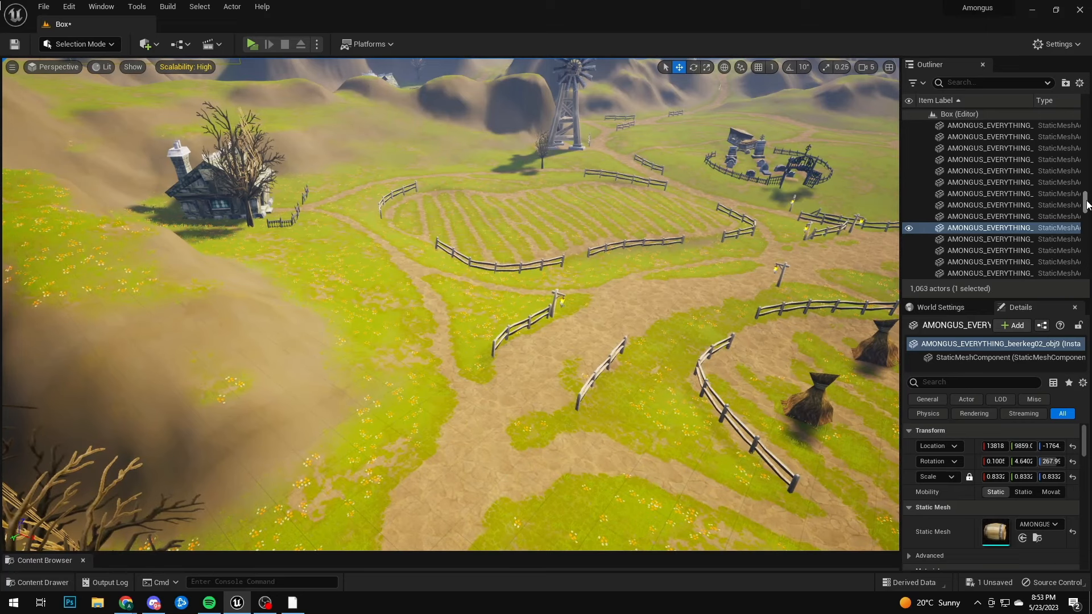
# - Lower the floating bush onto the grass patch at the road fork, and tilt the selected fallen log beside the tree
pyautogui.moveTo(1087, 205); pyautogui.dragTo(1085, 117)
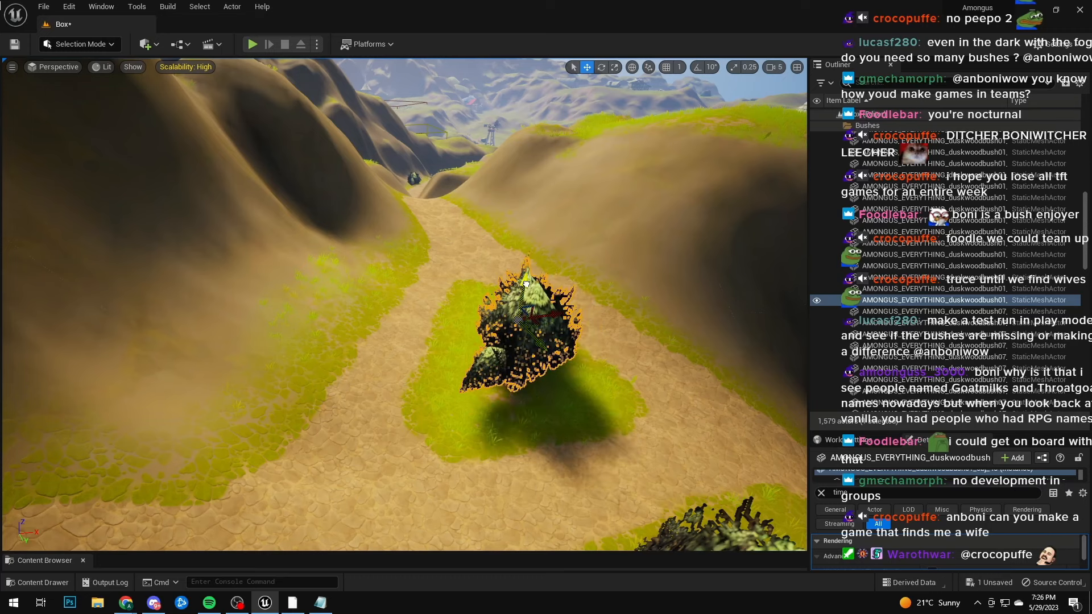
pyautogui.moveTo(525, 285); pyautogui.dragTo(522, 311)
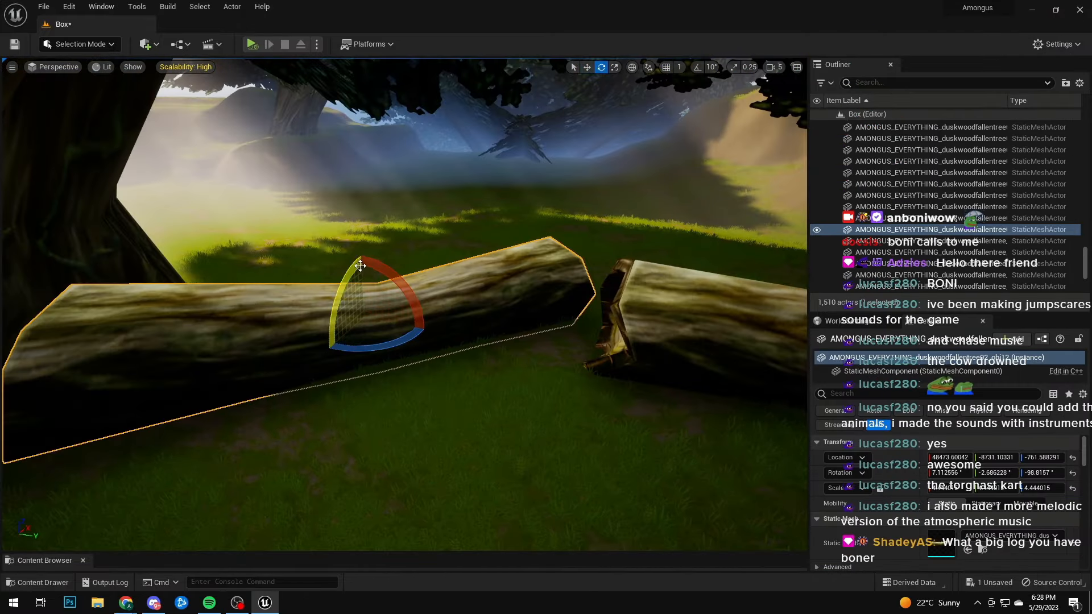
pyautogui.moveTo(360, 266); pyautogui.dragTo(365, 279)
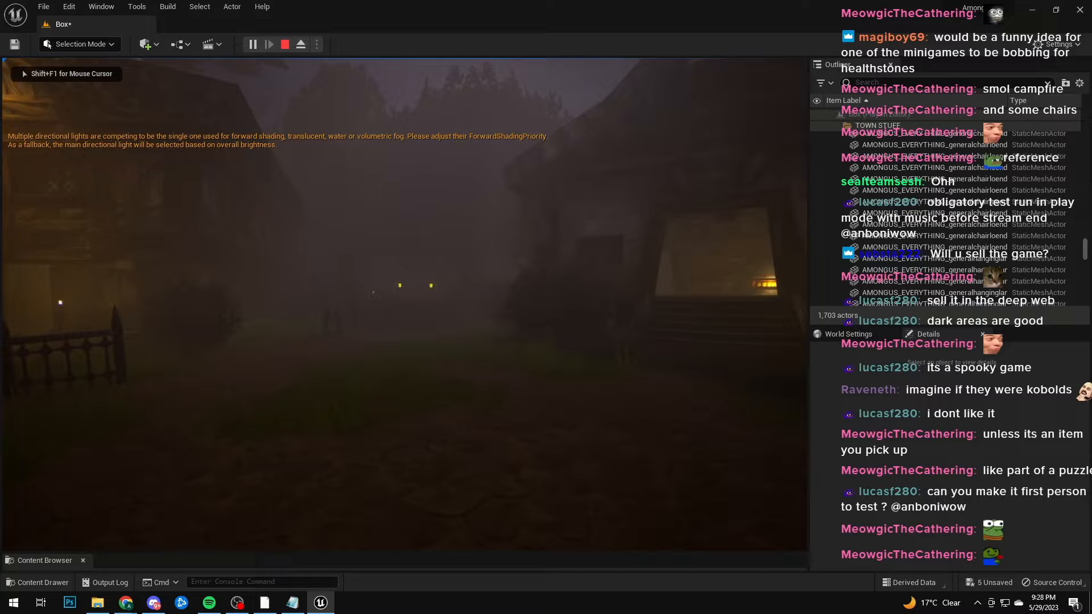
# - Play-test the foggy night town, walking from the houses down the road to inspect the hanging lantern beside the stone wall
pyautogui.press('w')
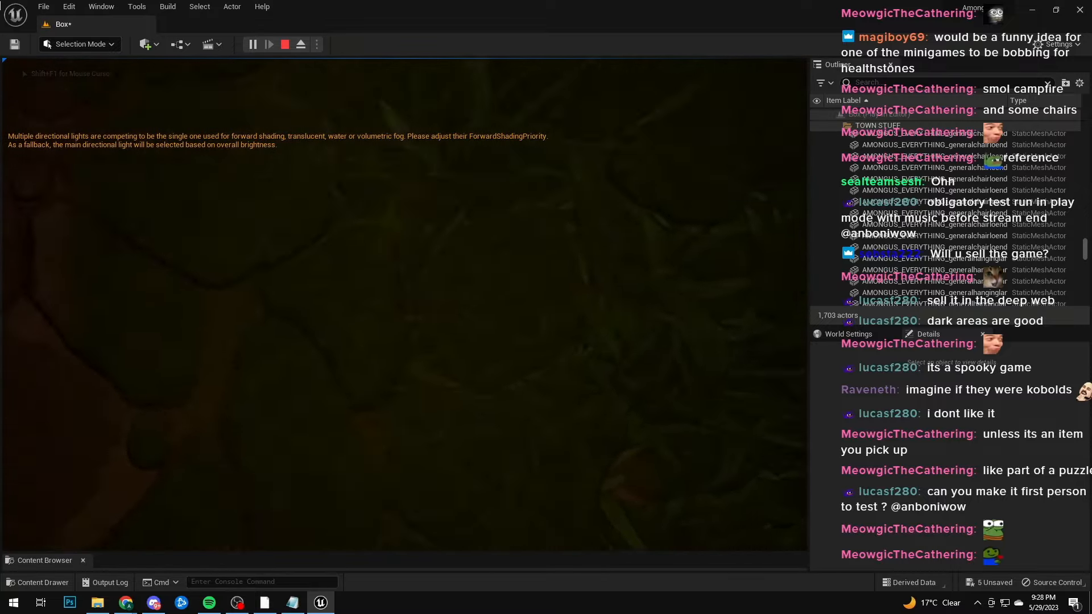
pyautogui.press('w')
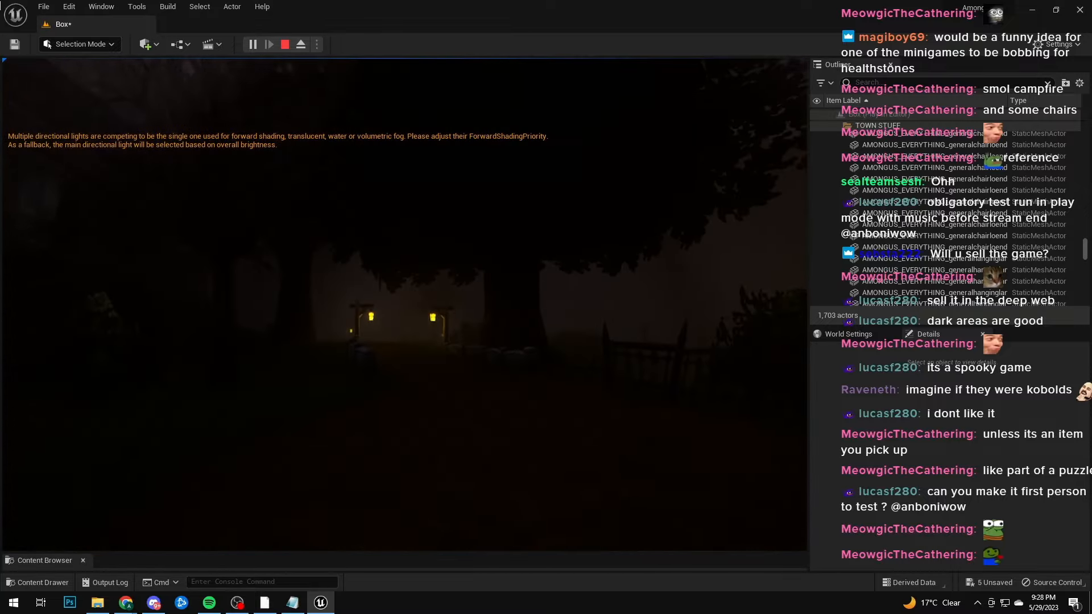
pyautogui.press('w')
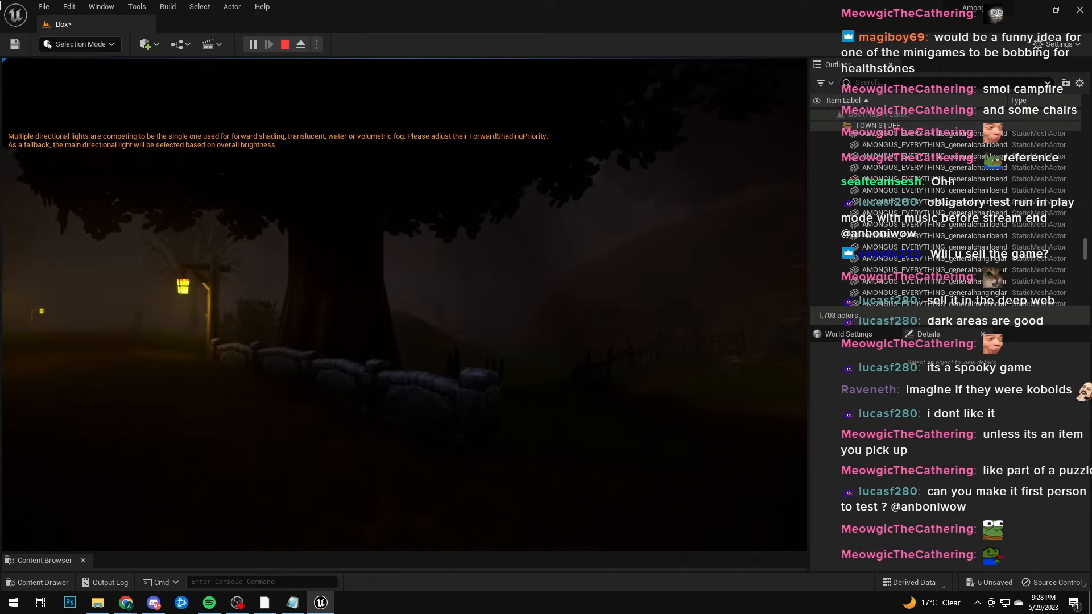
pyautogui.press('w')
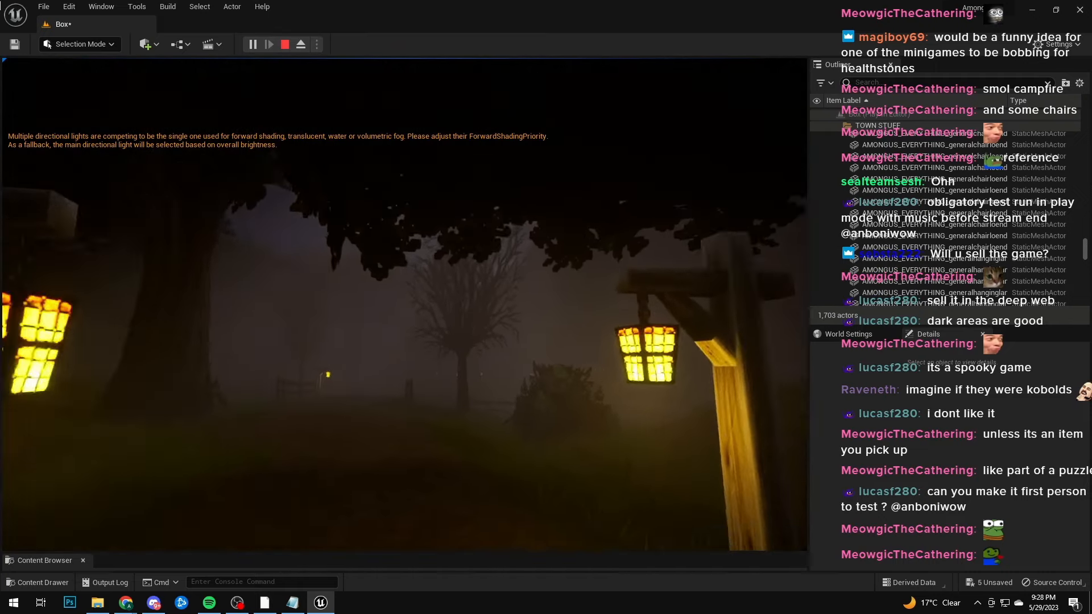
pyautogui.press('w')
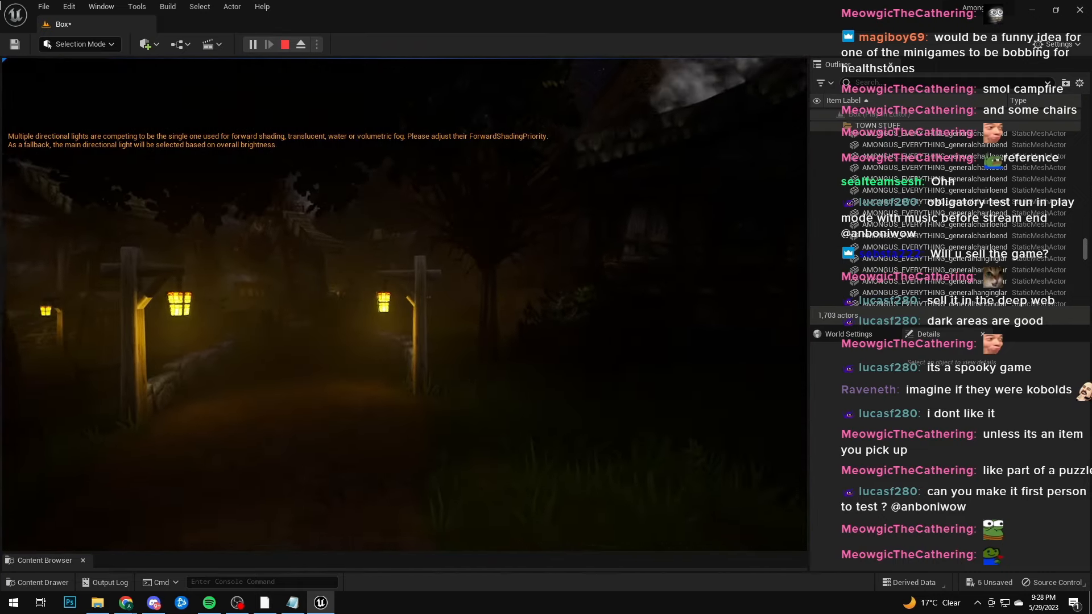
pyautogui.press('w')
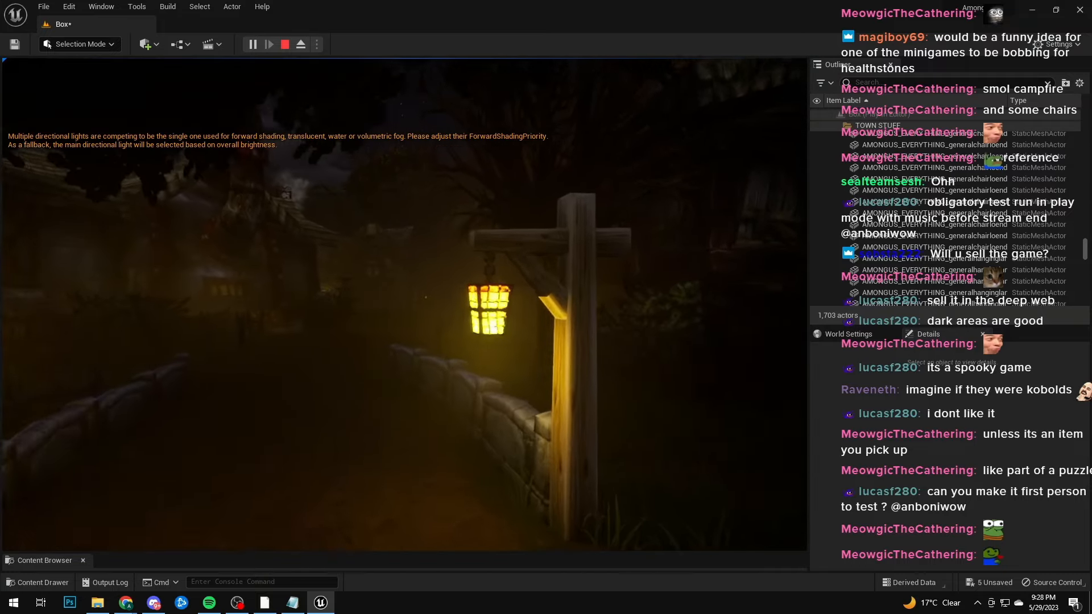
pyautogui.press('w')
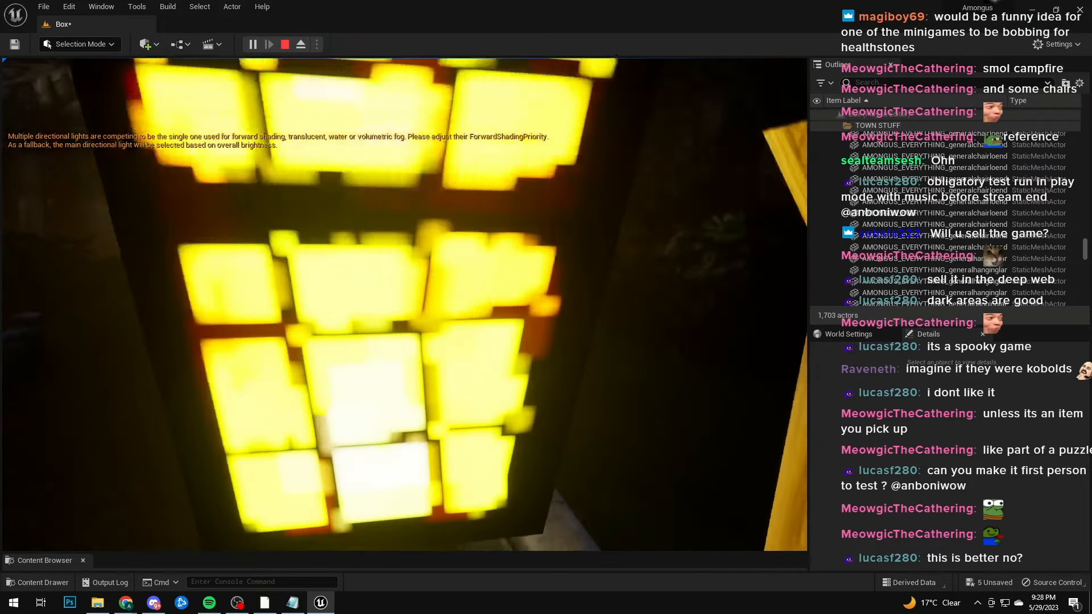
# - Play-test the dark road between the low stone walls, examining the lampposts and trees, and end the play session
pyautogui.press('w')
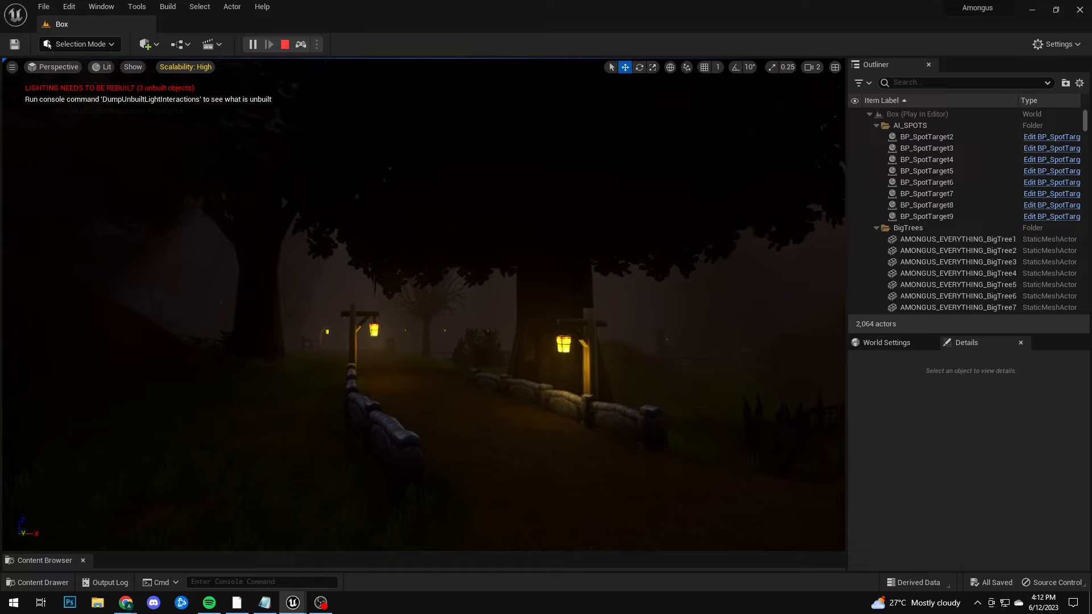
pyautogui.press('w')
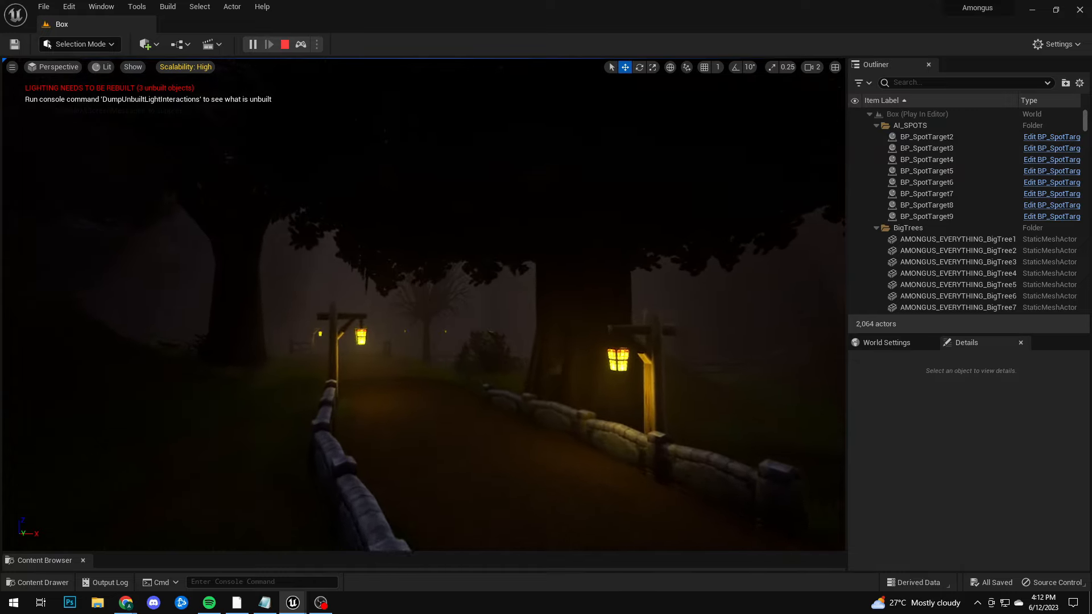
pyautogui.press('w')
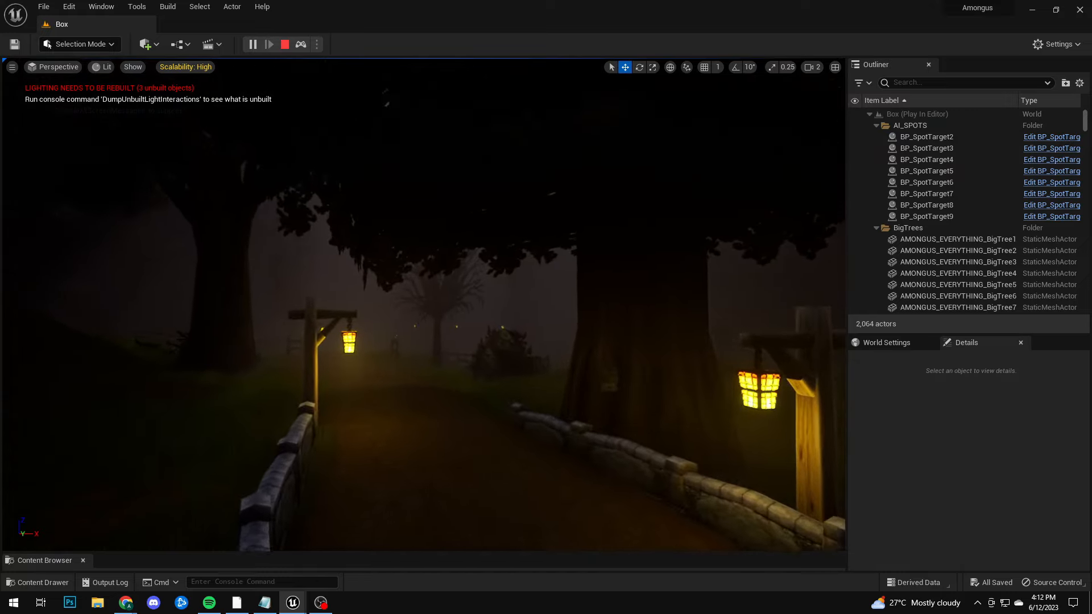
pyautogui.press('w')
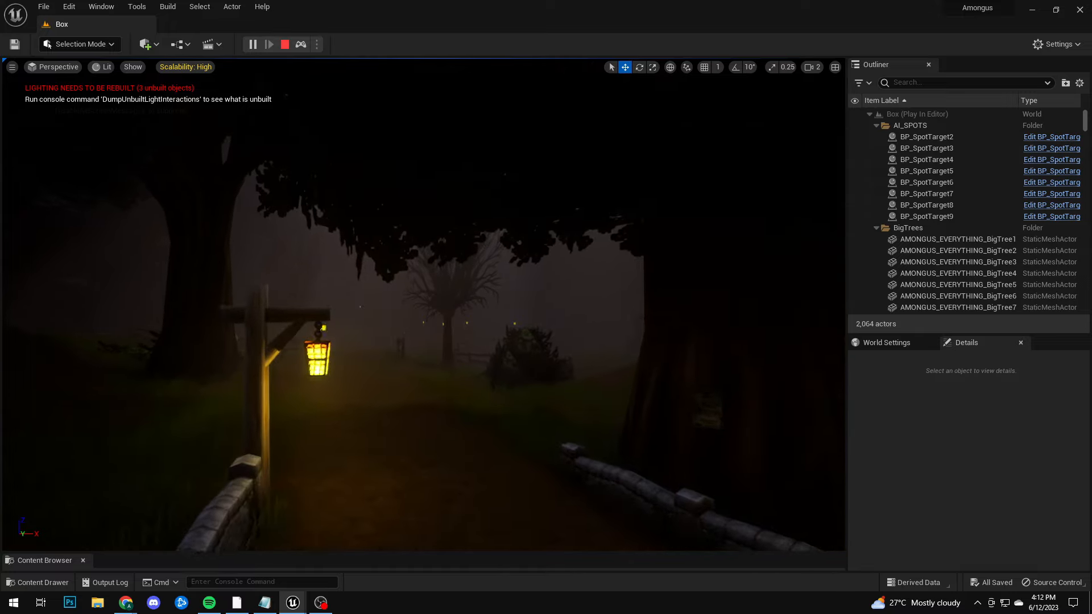
pyautogui.press('w')
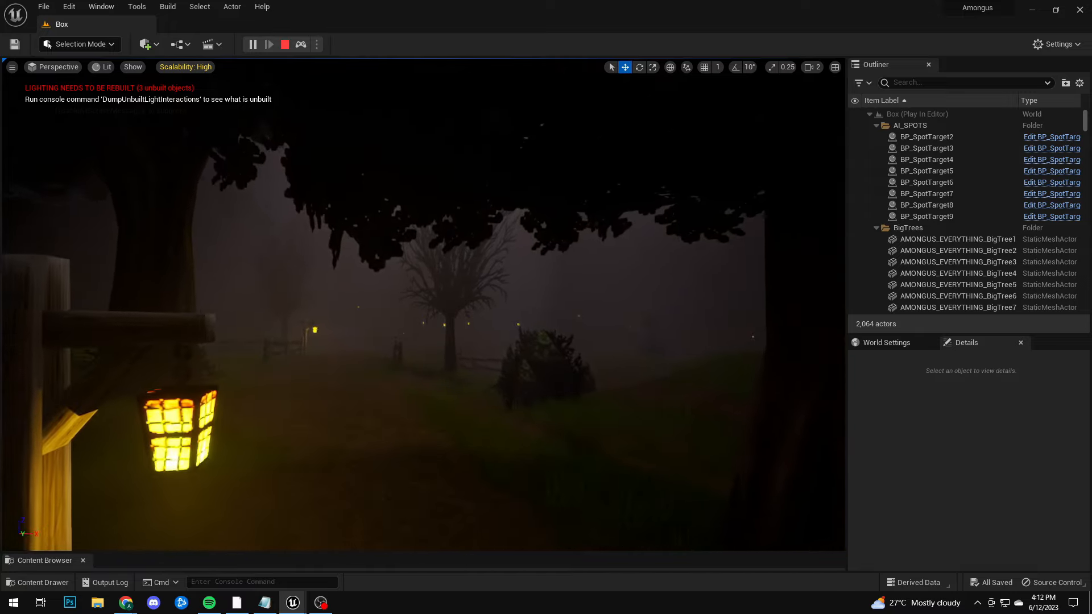
pyautogui.press('w')
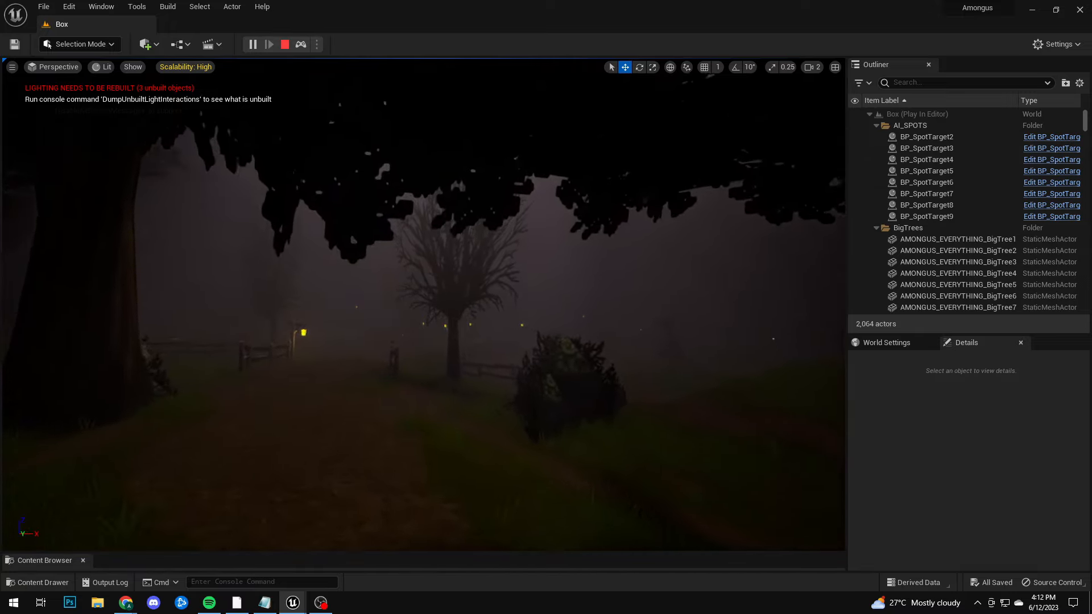
pyautogui.press('Escape')
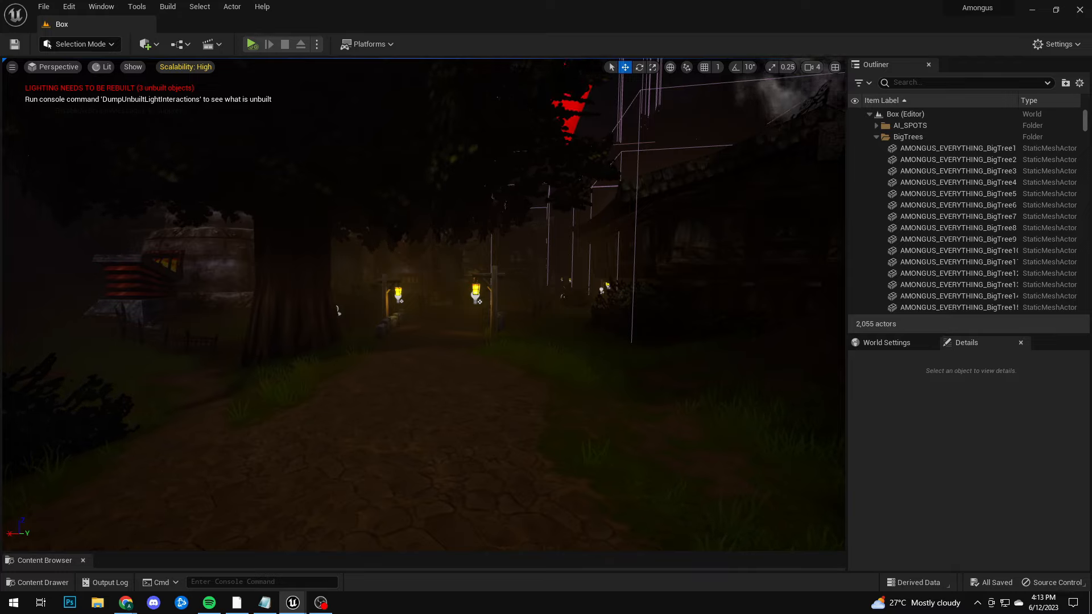
pyautogui.moveTo(539, 366); pyautogui.dragTo(514, 392, button='right')
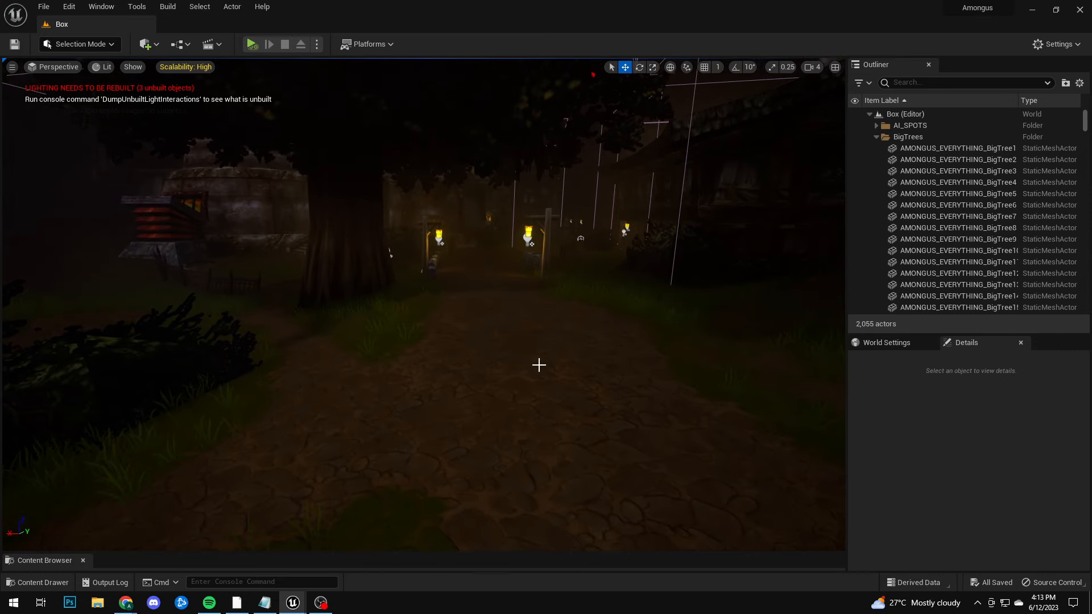
pyautogui.hotkey('ctrl', 'space')
pyautogui.moveTo(823, 362); pyautogui.dragTo(414, 337)
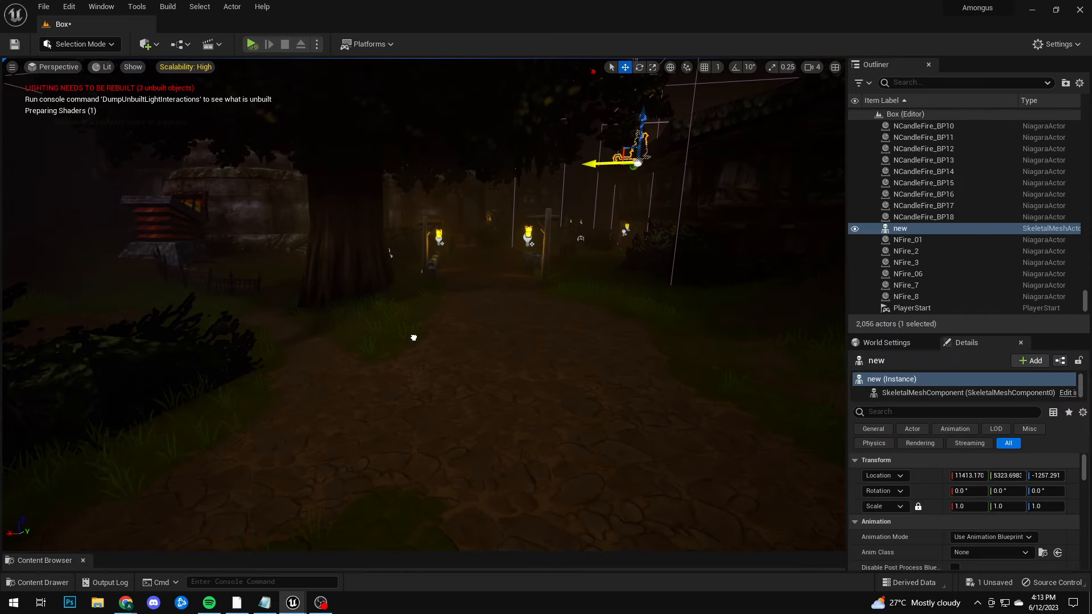
pyautogui.hotkey('ctrl', 'z')
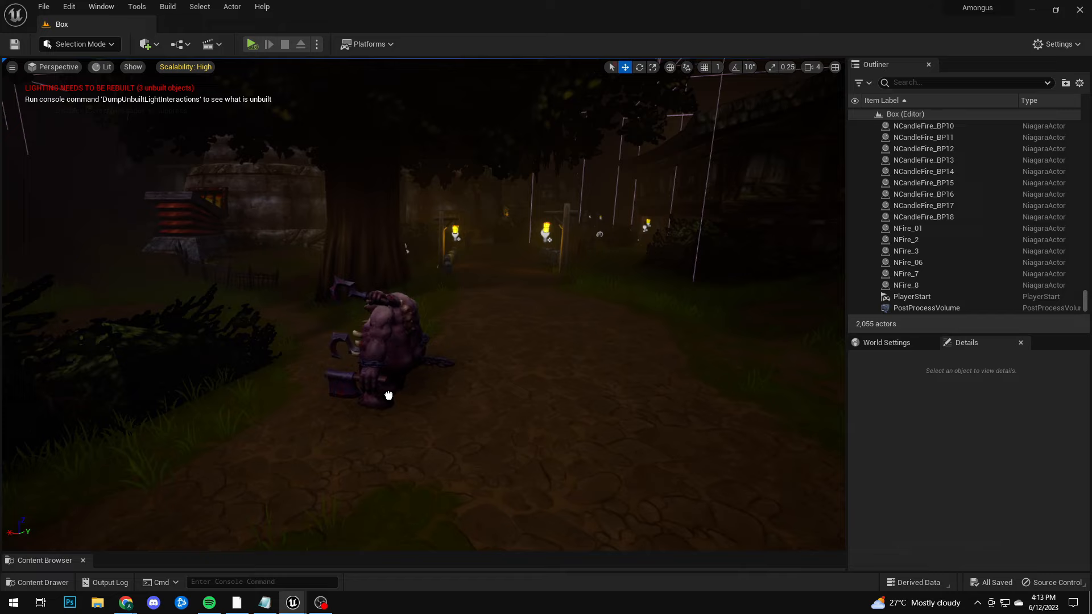
# - Place the new abomination mesh on the cobbled road, turn it, and add the old version of the mesh beside it
pyautogui.press('e')
pyautogui.moveTo(389, 396); pyautogui.dragTo(512, 415)
pyautogui.moveTo(512, 415); pyautogui.dragTo(561, 415, button='right')
pyautogui.hotkey('ctrl', 'space')
pyautogui.moveTo(899, 391); pyautogui.dragTo(496, 419)
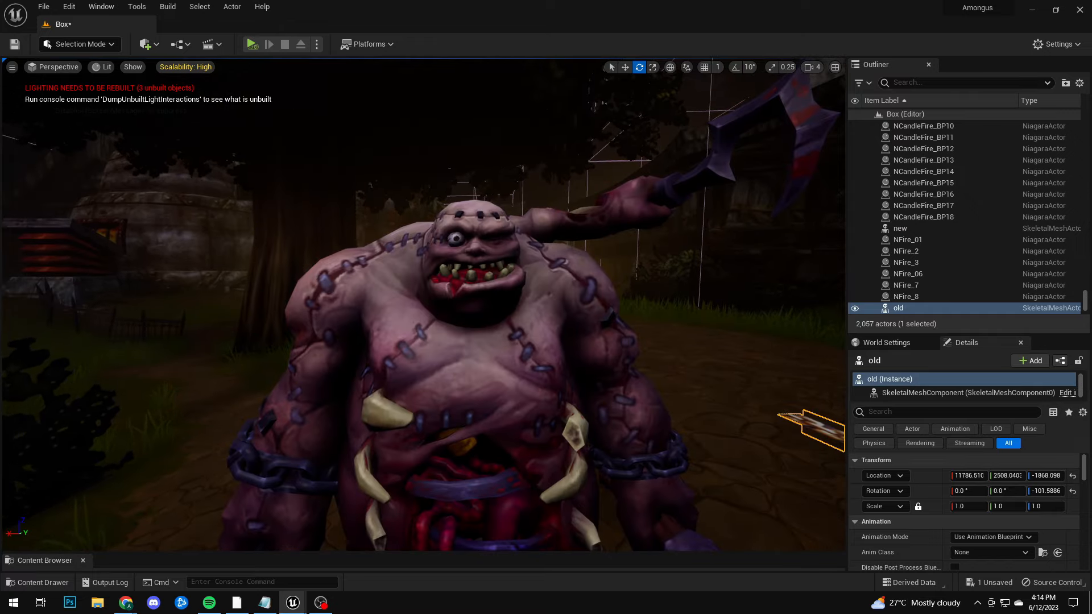
# - Compare the new abomination mesh with the old one, examining their faces, stitches and torsos up close
pyautogui.moveTo(424, 304); pyautogui.dragTo(523, 410, button='right')
pyautogui.press('w')
pyautogui.press('s')
pyautogui.press('w')
pyautogui.press('s')
pyautogui.press('a')
pyautogui.press('s')
pyautogui.press('d')
pyautogui.press('a')
pyautogui.press('w')
pyautogui.press('a')
pyautogui.press('s')
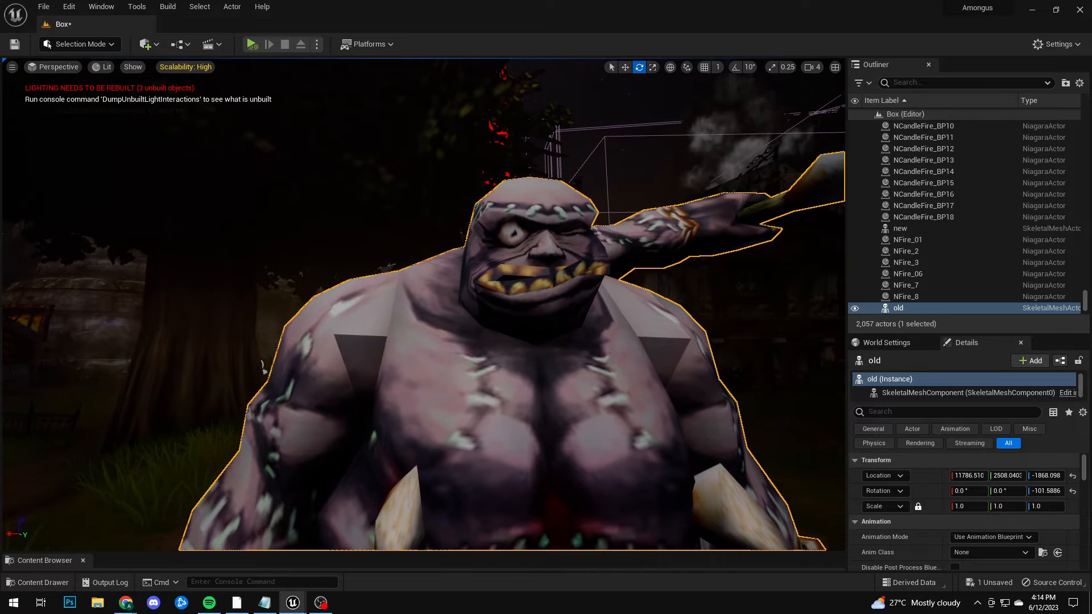
# - Examine the old abomination mesh from several distances and angles, checking its arms, belly and low-detail textures
pyautogui.moveTo(423, 304); pyautogui.dragTo(423, 333, button='right')
pyautogui.press('d')
pyautogui.press('s')
pyautogui.moveTo(431, 285); pyautogui.dragTo(374, 285, button='right')
pyautogui.press('a')
pyautogui.press('w')
pyautogui.press('s')
pyautogui.press('a')
pyautogui.moveTo(488, 243); pyautogui.dragTo(436, 249, button='right')
pyautogui.press('w')
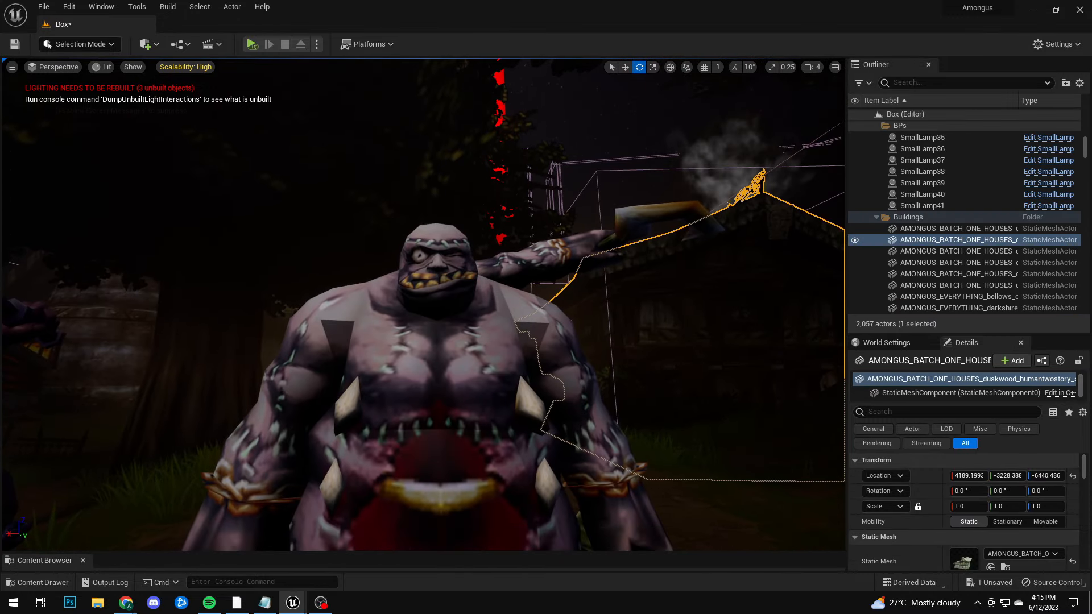
pyautogui.click(626, 278)
pyautogui.press('a')
pyautogui.moveTo(626, 278); pyautogui.dragTo(600, 267, button='right')
pyautogui.press('w')
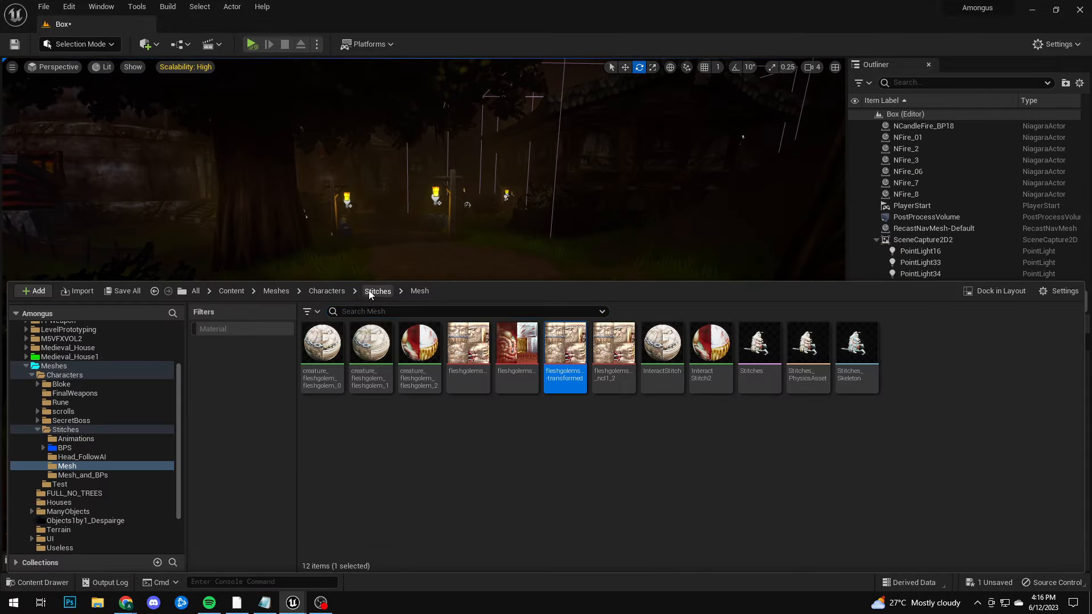
# - Place the Classic_Stitches character from the Stitches BPS folder on the road and turn it to about -95° rotation
pyautogui.click(378, 291)
pyautogui.doubleClick(370, 343)
pyautogui.moveTo(813, 348); pyautogui.dragTo(494, 384)
pyautogui.moveTo(471, 388); pyautogui.dragTo(471, 355, button='right')
pyautogui.press('s')
pyautogui.moveTo(486, 288); pyautogui.dragTo(641, 320)
pyautogui.press('w')
pyautogui.press('s')
pyautogui.moveTo(640, 319); pyautogui.dragTo(640, 284, button='right')
# - Open the BT_Classic behavior tree, review its not-pursuing and pursuing player branches, and close it
pyautogui.hotkey('ctrl', 'space')
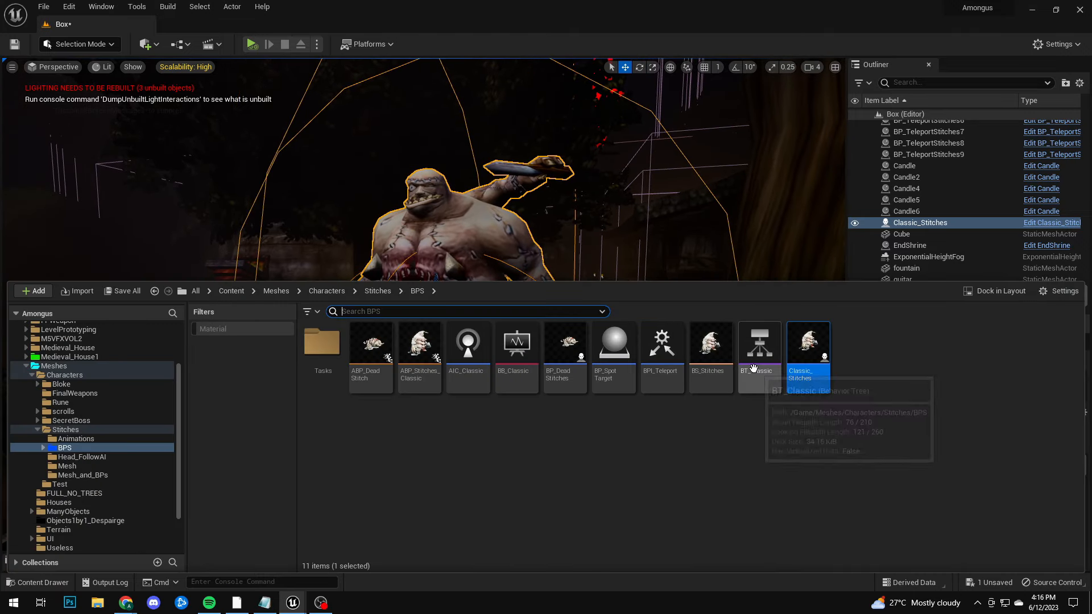
pyautogui.doubleClick(761, 347)
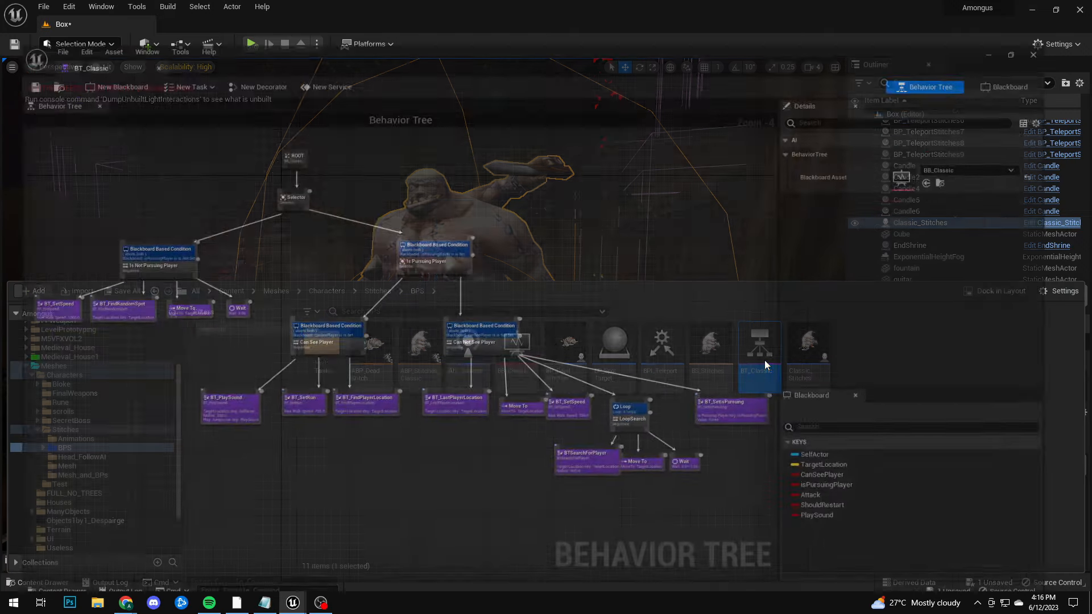
pyautogui.moveTo(749, 489); pyautogui.dragTo(749, 489)
pyautogui.click(584, 220)
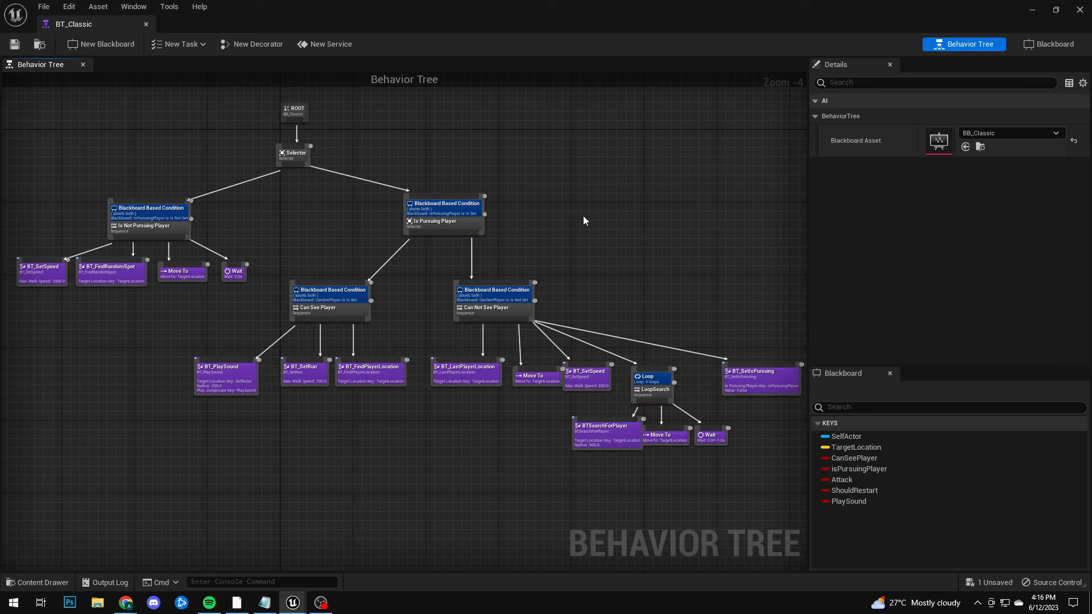
pyautogui.moveTo(39, 147); pyautogui.dragTo(643, 467)
pyautogui.click(137, 314)
pyautogui.click(147, 24)
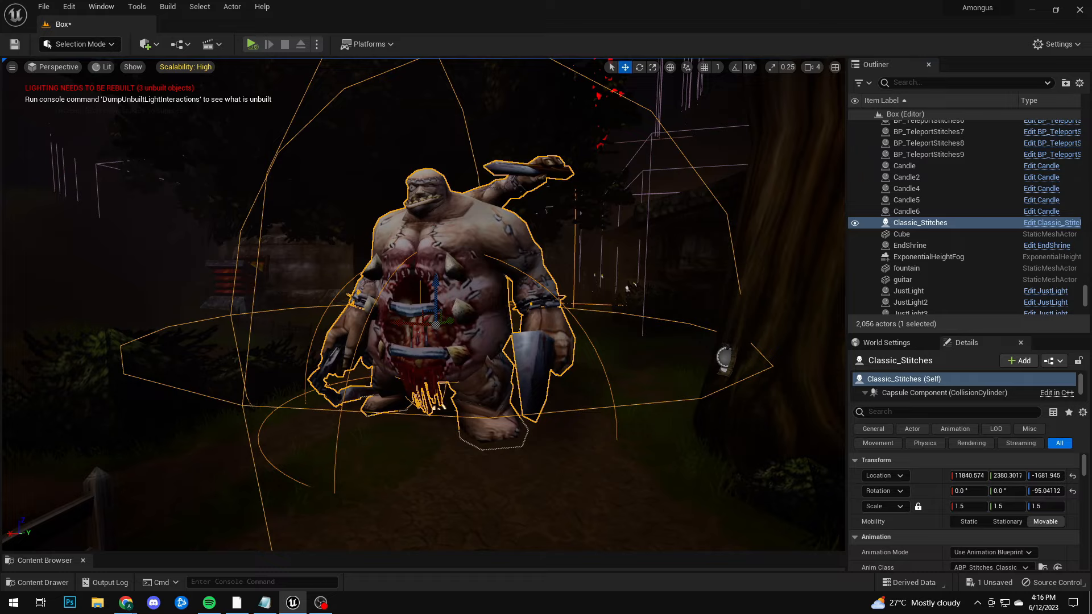
# - Examine the placed Classic_Stitches character and its collision outlines from different sides of the road
pyautogui.moveTo(496, 270); pyautogui.dragTo(503, 276, button='right')
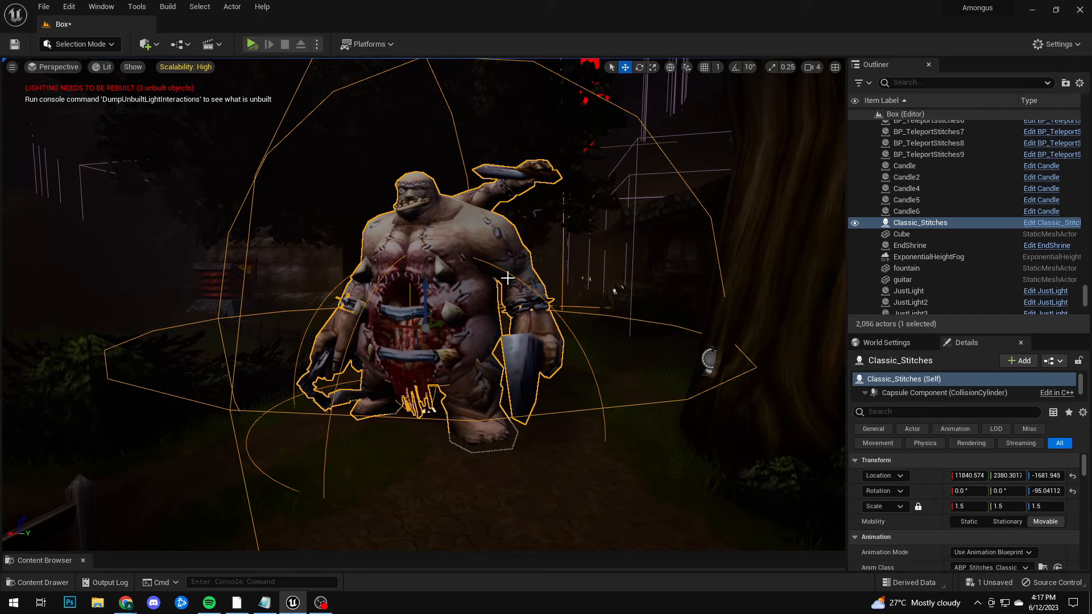
pyautogui.press('d')
pyautogui.moveTo(536, 211); pyautogui.dragTo(440, 196, button='right')
pyautogui.press('a')
pyautogui.moveTo(180, 183)
pyautogui.mouseDown(button='right')
pyautogui.moveTo(273, 183)
pyautogui.moveTo(180, 183)
pyautogui.mouseUp(button='right')
pyautogui.press('d')
pyautogui.press('a')
pyautogui.moveTo(366, 194); pyautogui.dragTo(515, 227, button='right')
pyautogui.press('w')
pyautogui.press('w')
pyautogui.moveTo(347, 214); pyautogui.dragTo(391, 213, button='right')
pyautogui.press('s')
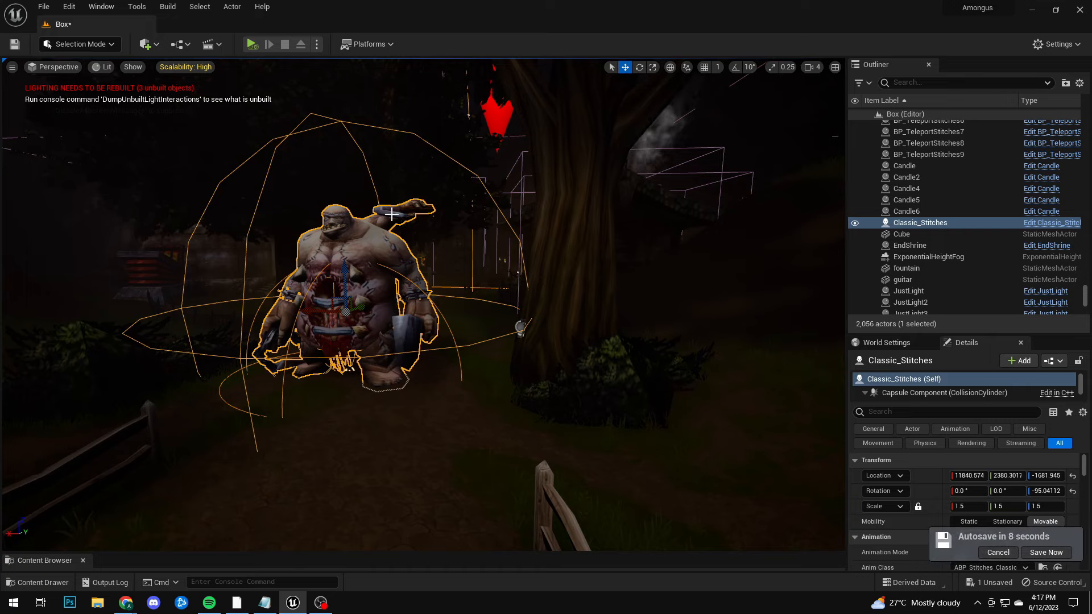
# - Delete the Classic_Stitches character from the dirt road by the large tree
pyautogui.moveTo(323, 251)
pyautogui.mouseDown(button='right')
pyautogui.moveTo(285, 207)
pyautogui.moveTo(322, 244)
pyautogui.moveTo(395, 248)
pyautogui.moveTo(330, 250)
pyautogui.mouseUp(button='right')
pyautogui.press('a')
pyautogui.press('w')
pyautogui.press('s')
pyautogui.press('d')
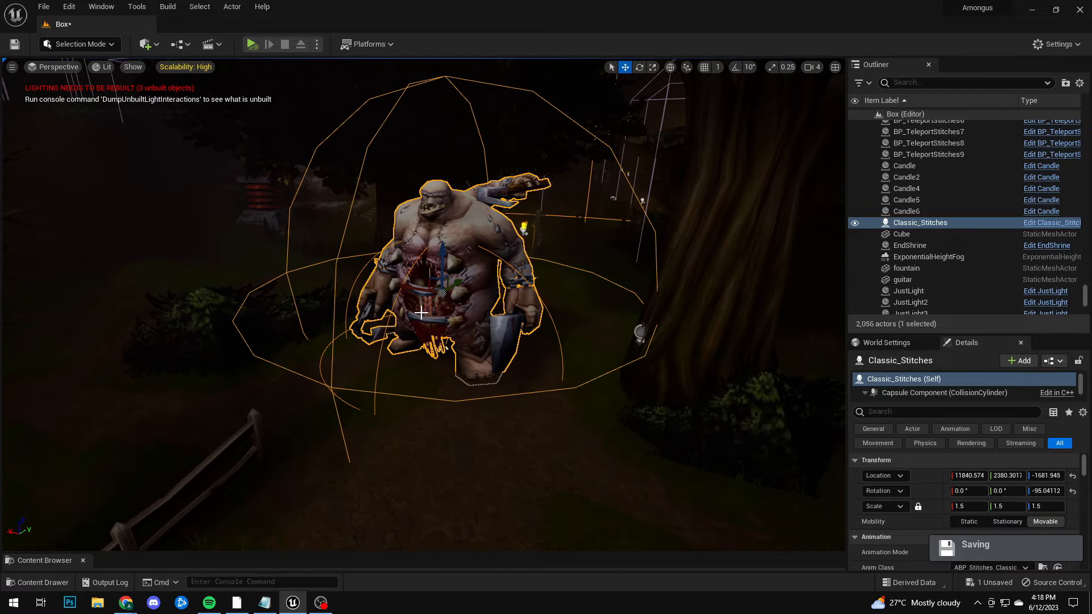
pyautogui.moveTo(406, 245); pyautogui.dragTo(458, 244, button='right')
pyautogui.press('f')
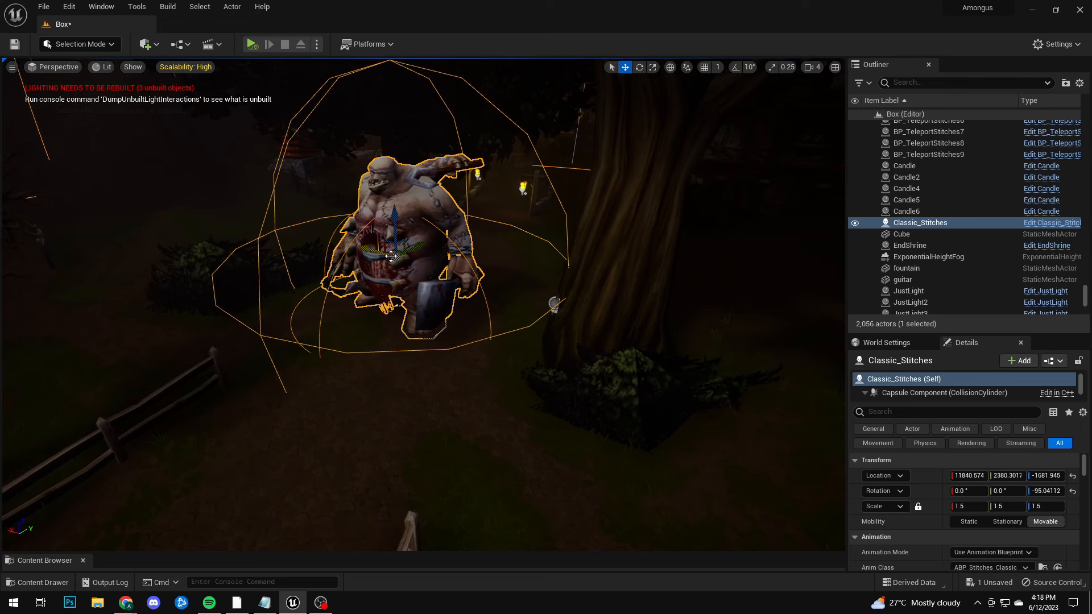
pyautogui.moveTo(414, 270); pyautogui.dragTo(445, 291, button='right')
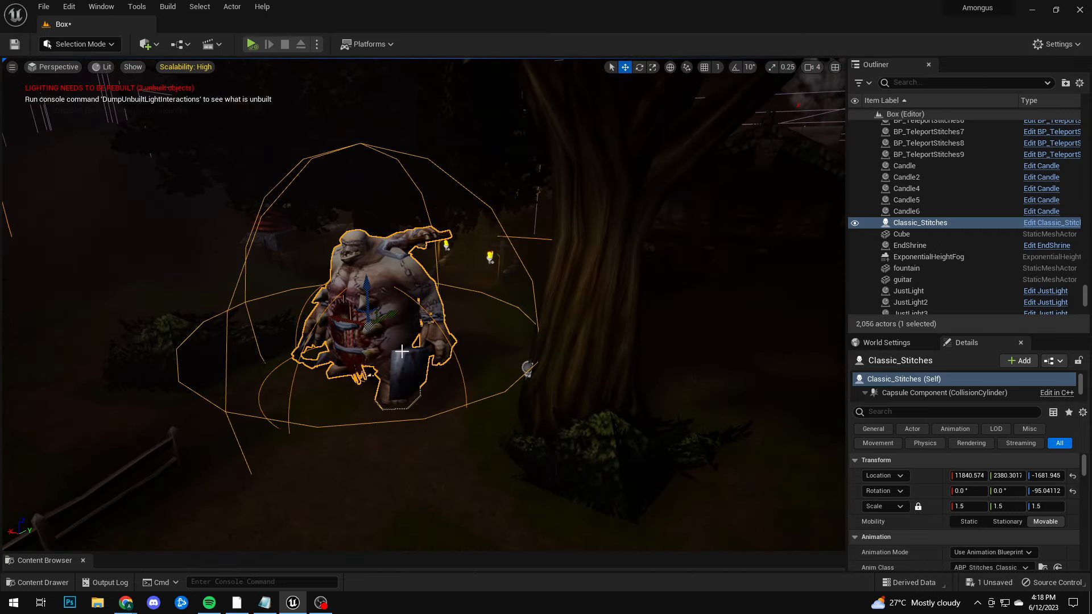
pyautogui.press('Delete')
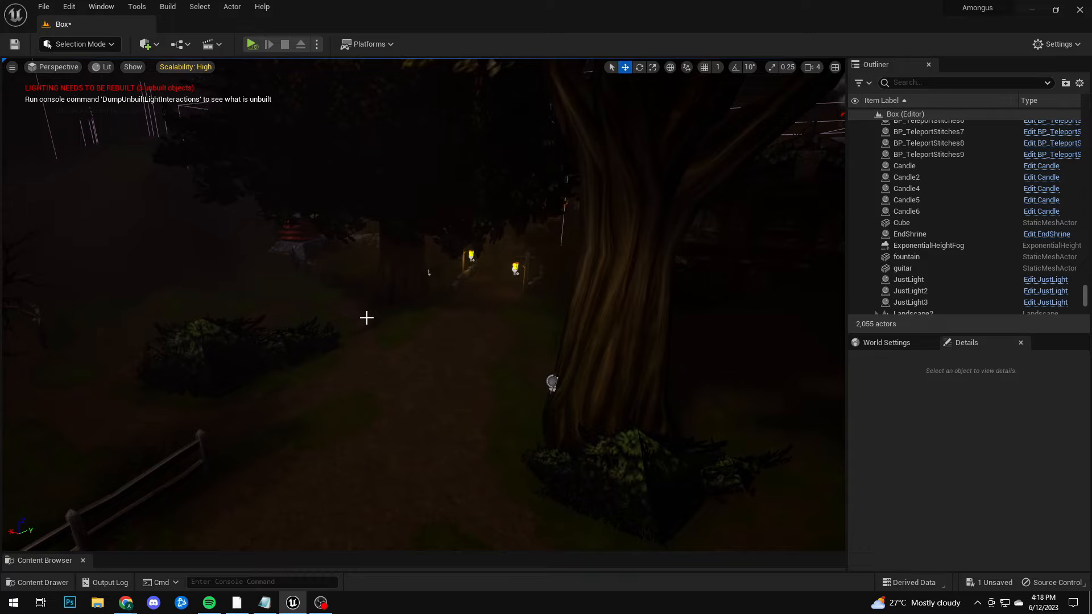
pyautogui.press('w')
pyautogui.moveTo(432, 284); pyautogui.dragTo(242, 245, button='right')
pyautogui.press('d')
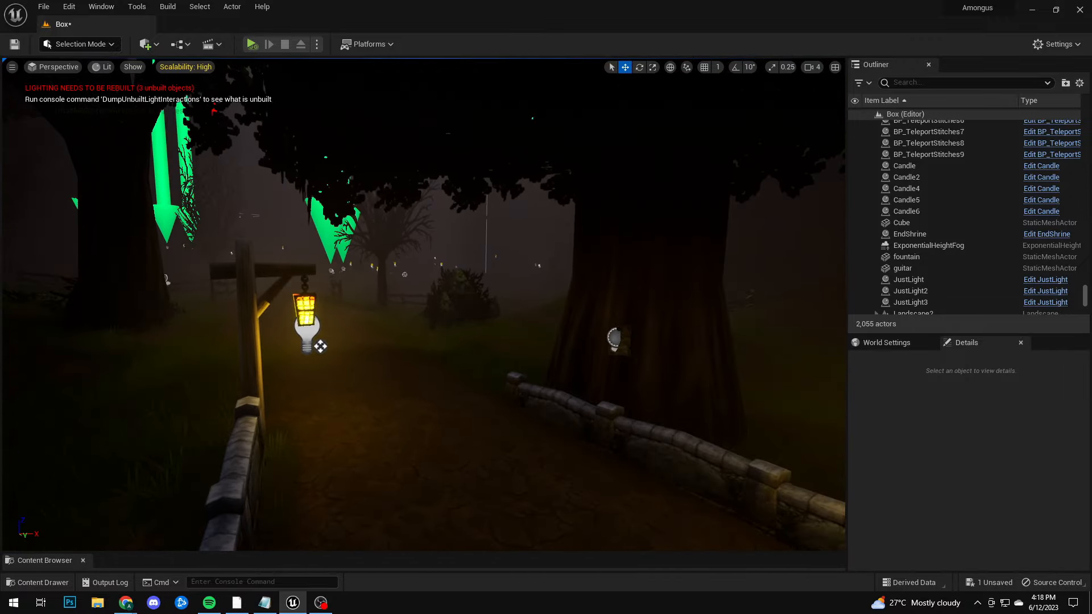
pyautogui.moveTo(320, 347); pyautogui.dragTo(387, 336, button='right')
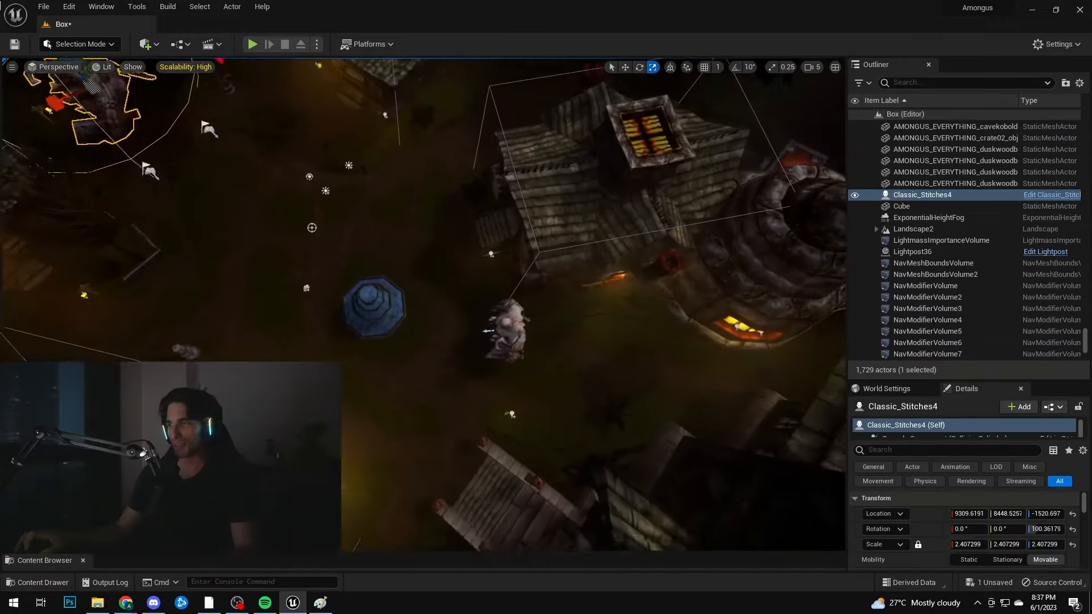
# - Create the Actor blueprint BP_MainObjectBase in the Blueprints folder and open the mesh choices for its StaticMesh component
pyautogui.press('w')
pyautogui.moveTo(423, 304); pyautogui.dragTo(381, 353, button='right')
pyautogui.hotkey('ctrl', 'space')
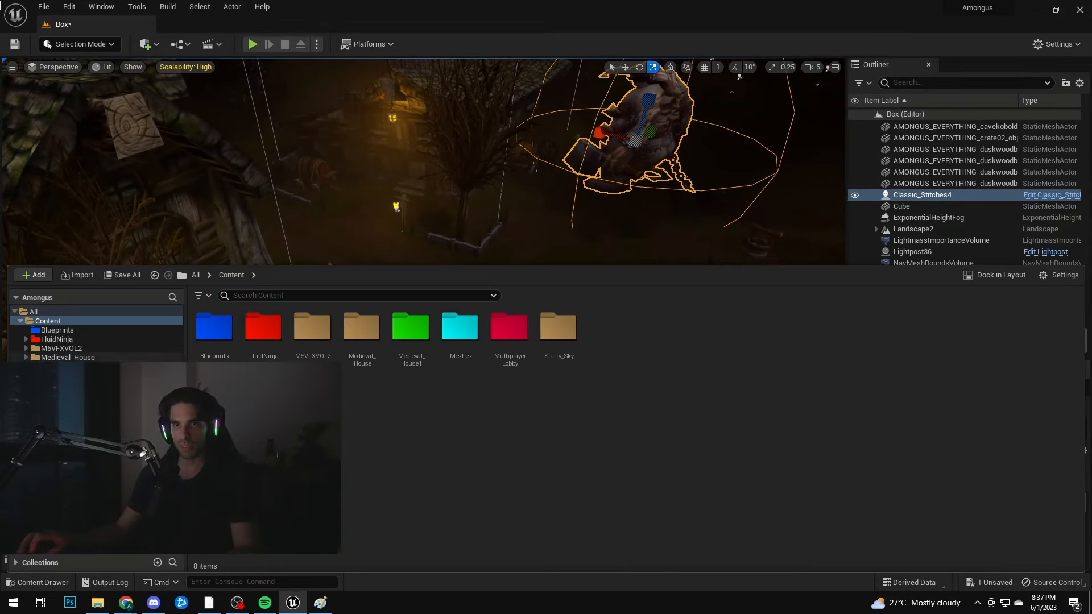
pyautogui.doubleClick(213, 327)
pyautogui.rightClick(392, 374)
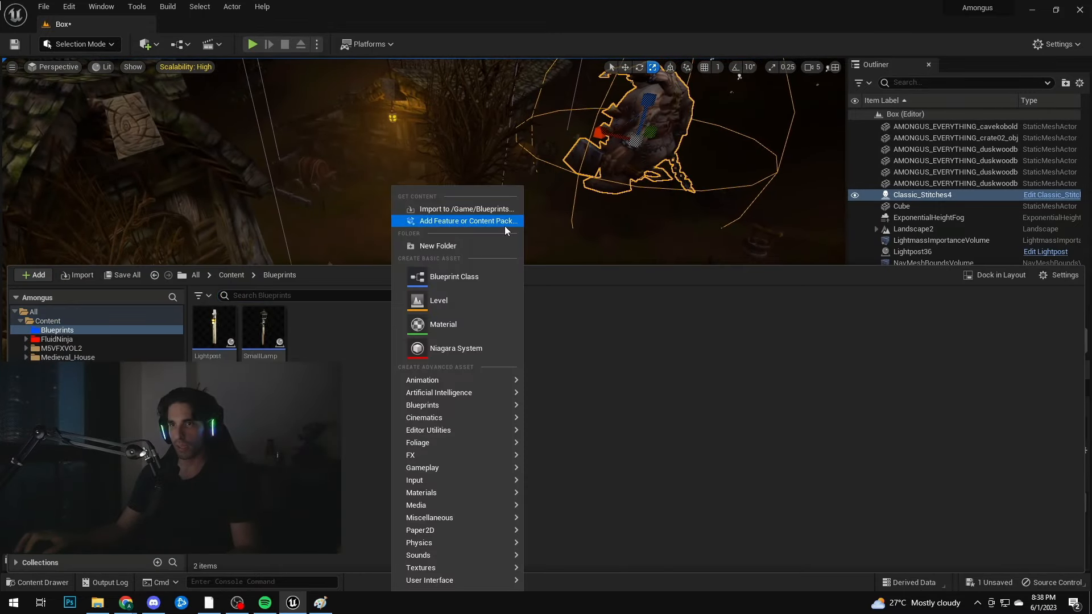
pyautogui.click(448, 274)
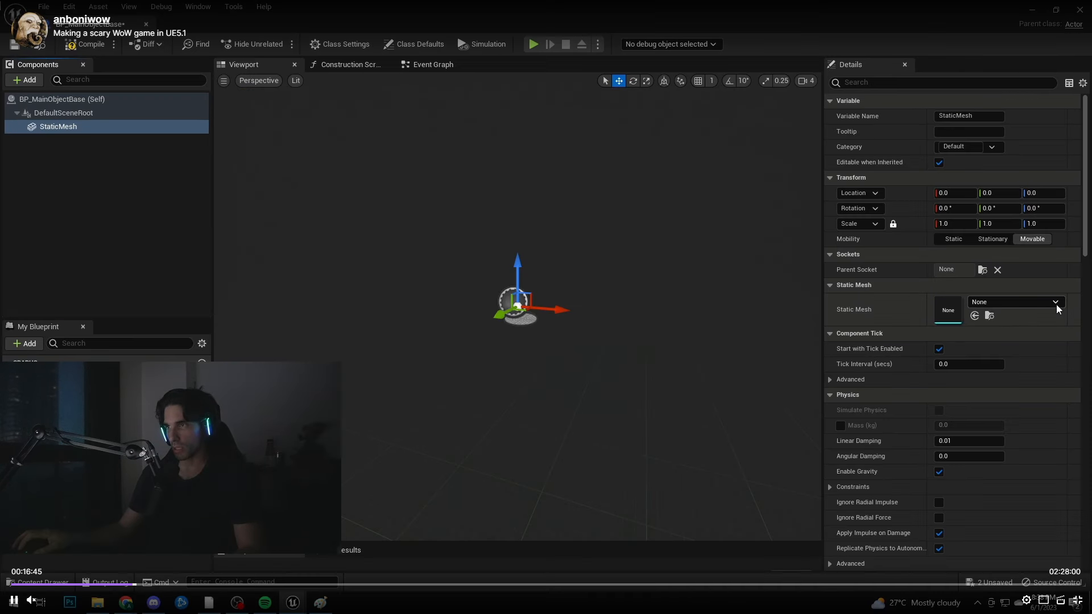
pyautogui.click(1055, 303)
# - Add a Line Trace By Channel node to the Interact input's Pressed output and bring a FollowCamera reference into the graph
pyautogui.write('race')
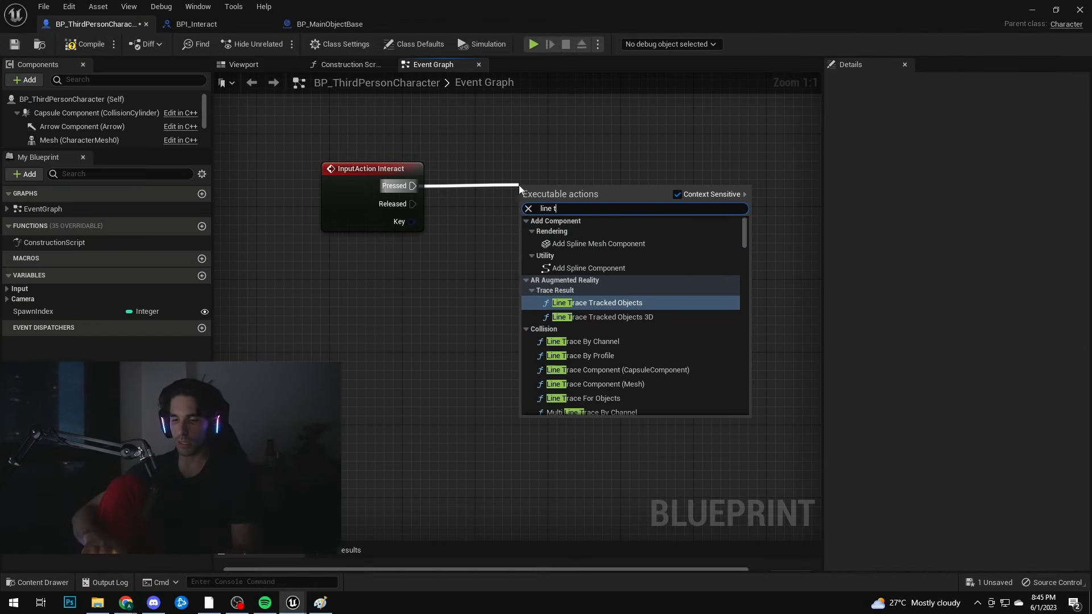
pyautogui.click(592, 279)
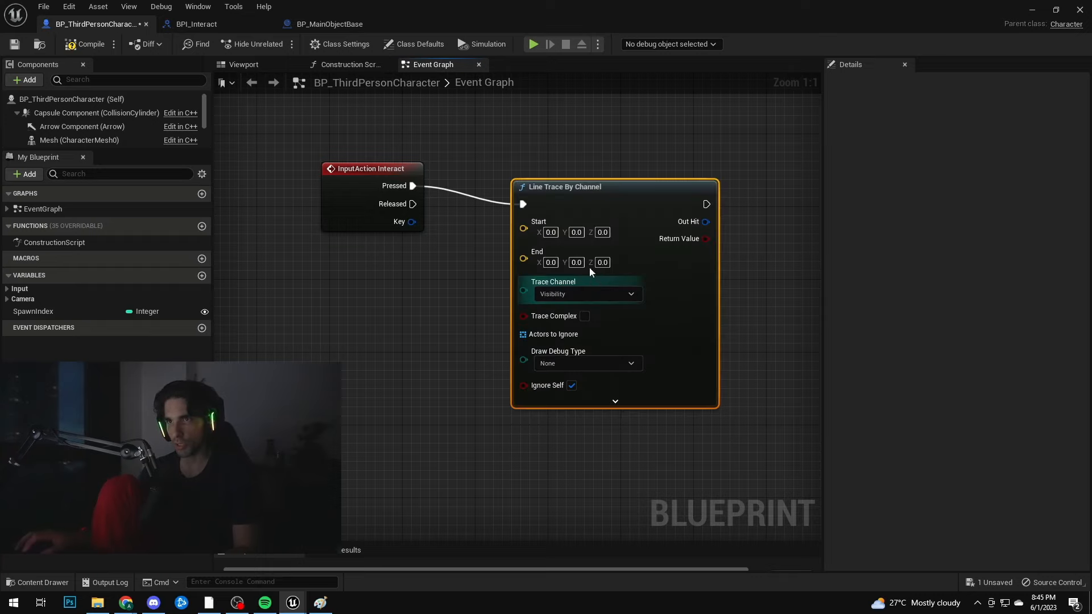
pyautogui.moveTo(654, 170); pyautogui.dragTo(744, 179, button='right')
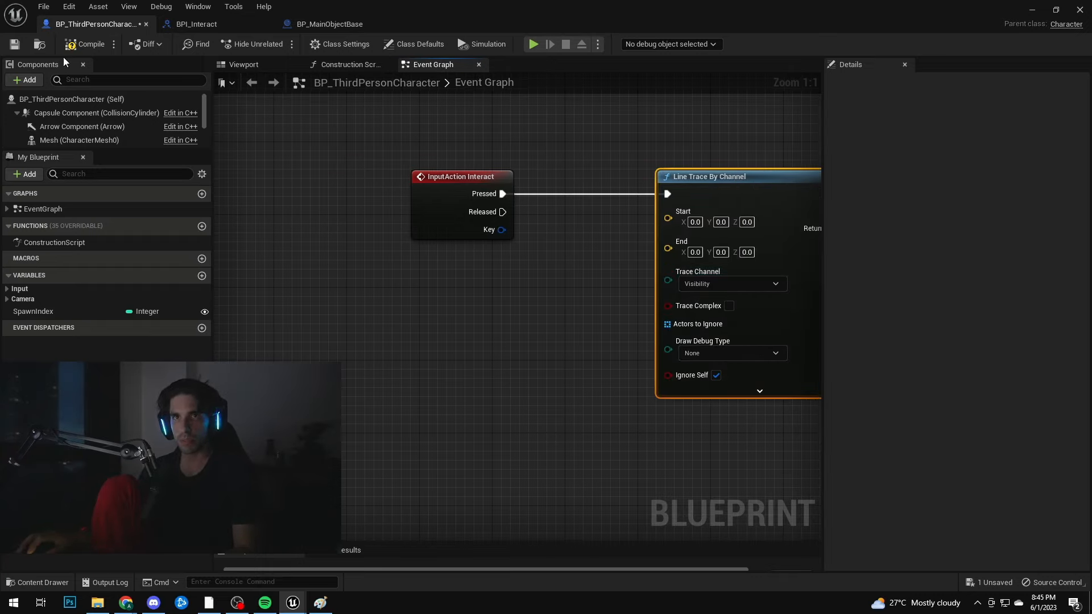
pyautogui.moveTo(462, 295); pyautogui.dragTo(300, 288, button='right')
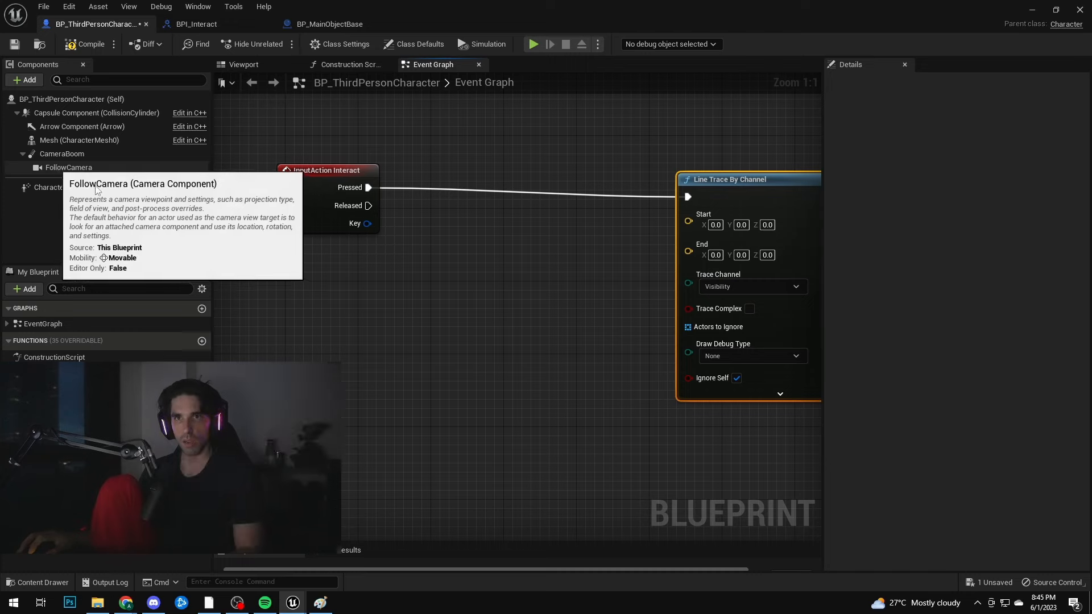
pyautogui.moveTo(68, 167); pyautogui.dragTo(438, 277)
pyautogui.write('get')
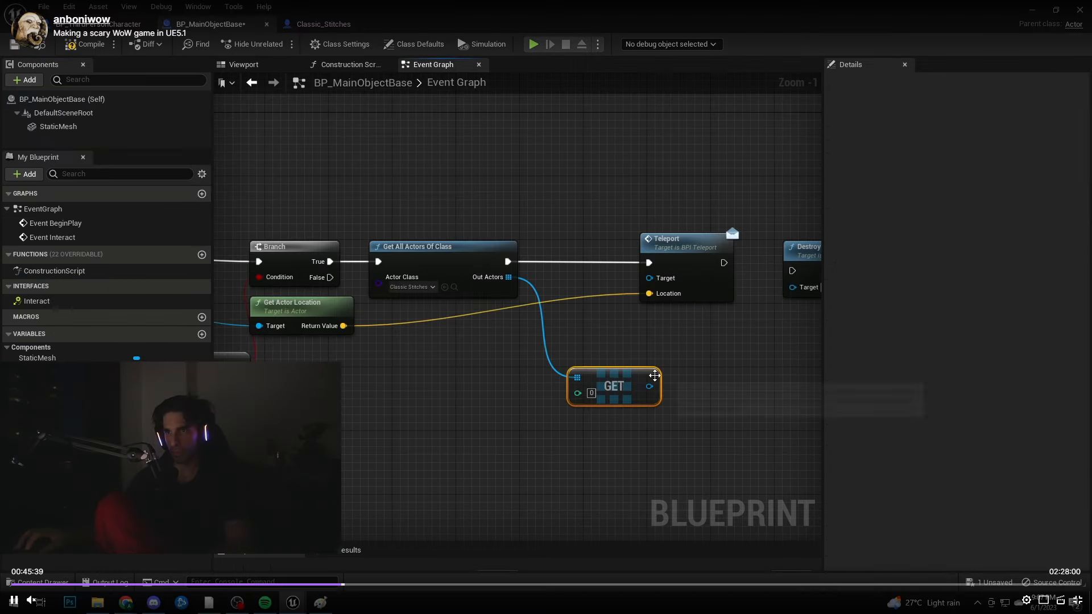
# - Connect the array GET output to the Teleport node's Target in BP_MainObjectBase and save the blueprint
pyautogui.moveTo(649, 386); pyautogui.dragTo(650, 281)
pyautogui.moveTo(759, 333); pyautogui.dragTo(571, 322, button='right')
pyautogui.click(16, 44)
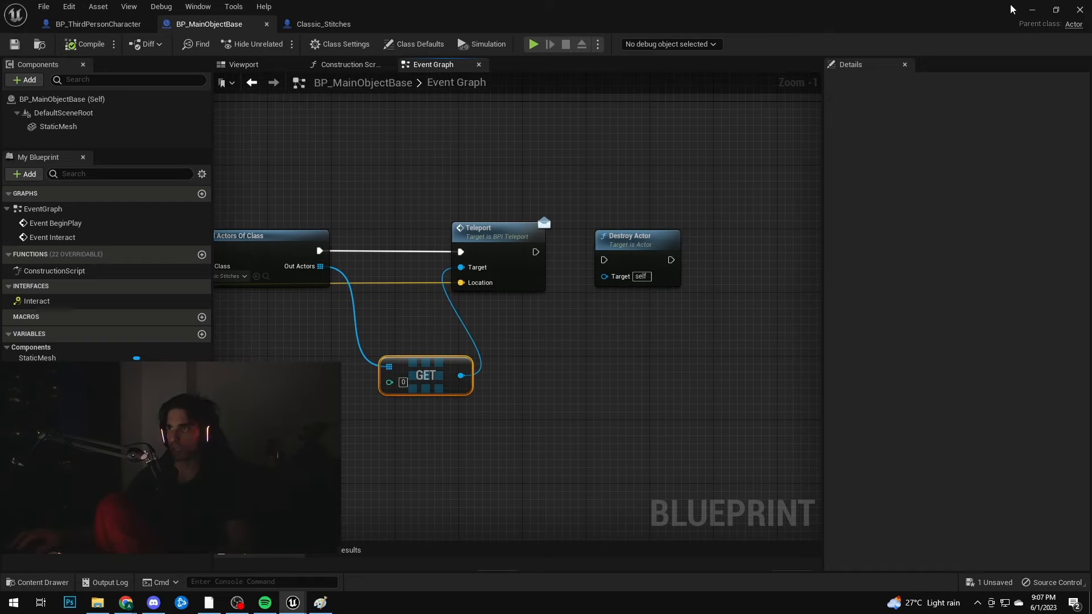
# - Play the level from the main editor, walk up to the dark cube and test interacting with it several times
pyautogui.click(1032, 10)
pyautogui.click(254, 45)
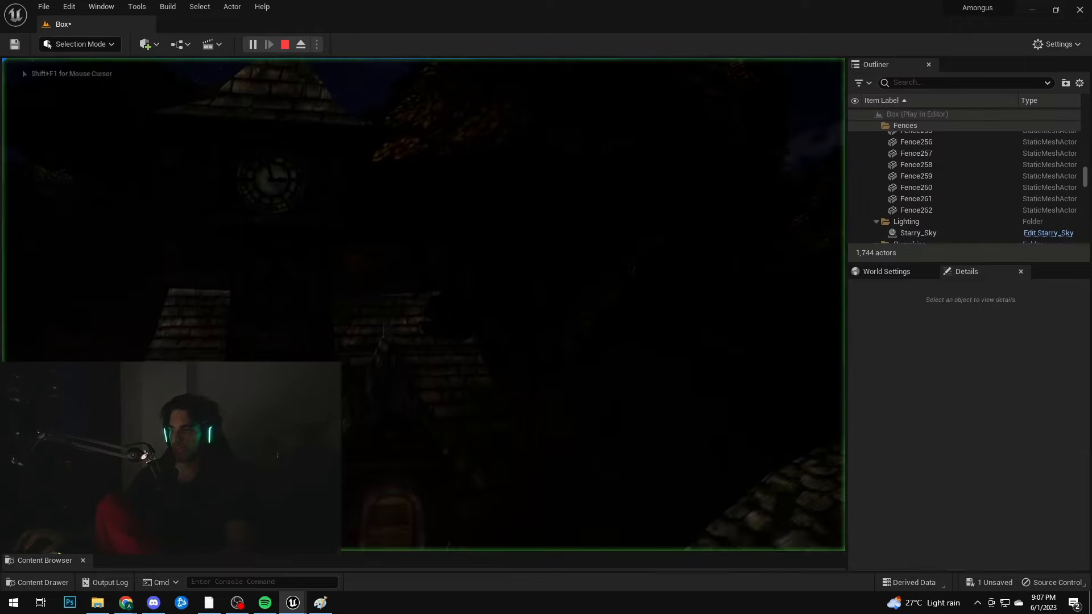
pyautogui.press('w')
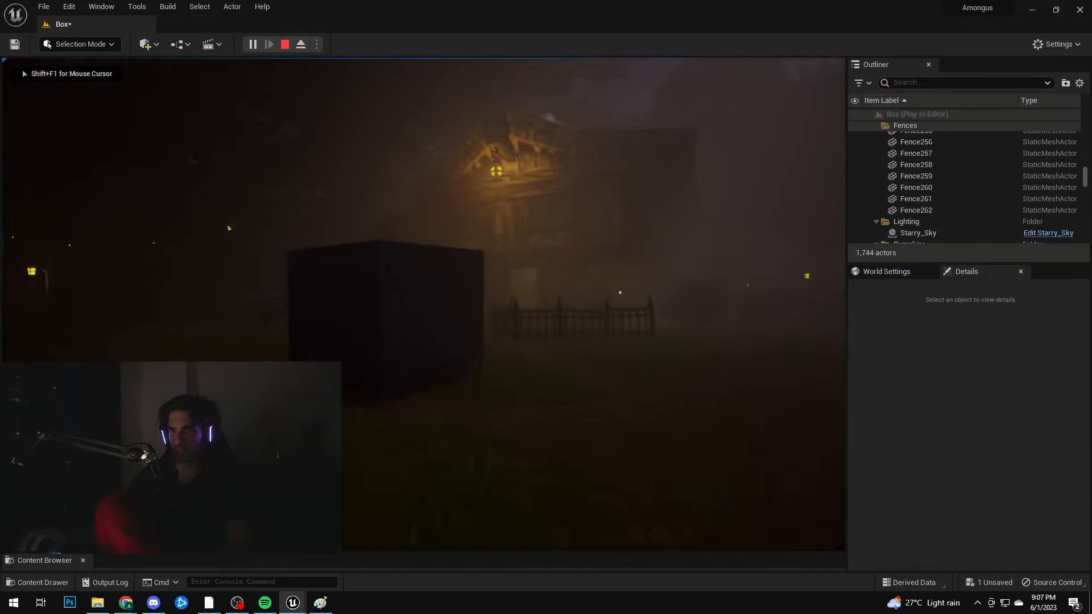
pyautogui.press('w')
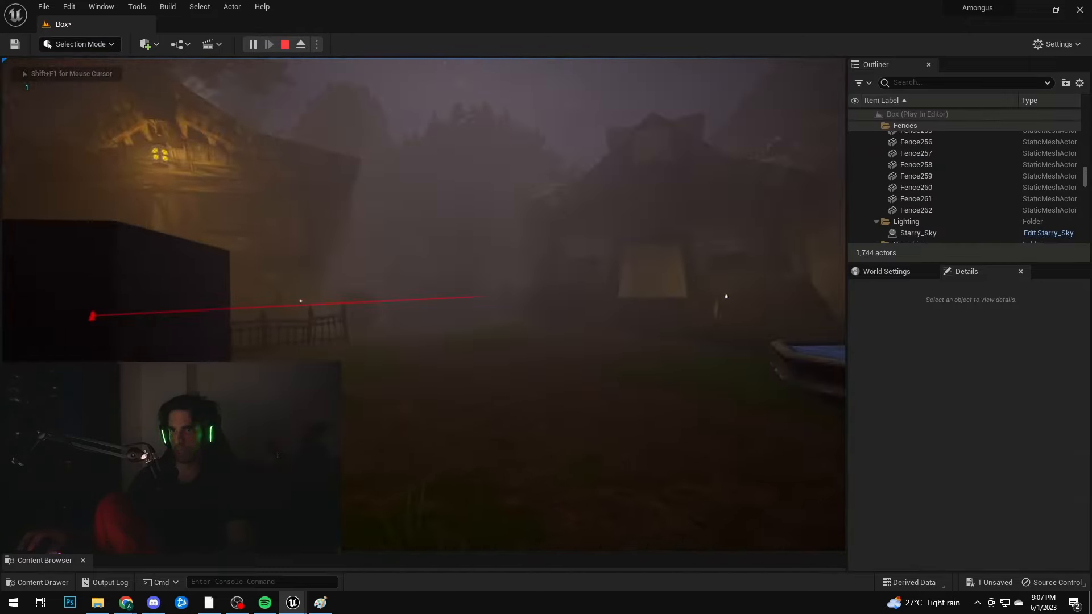
pyautogui.press('w')
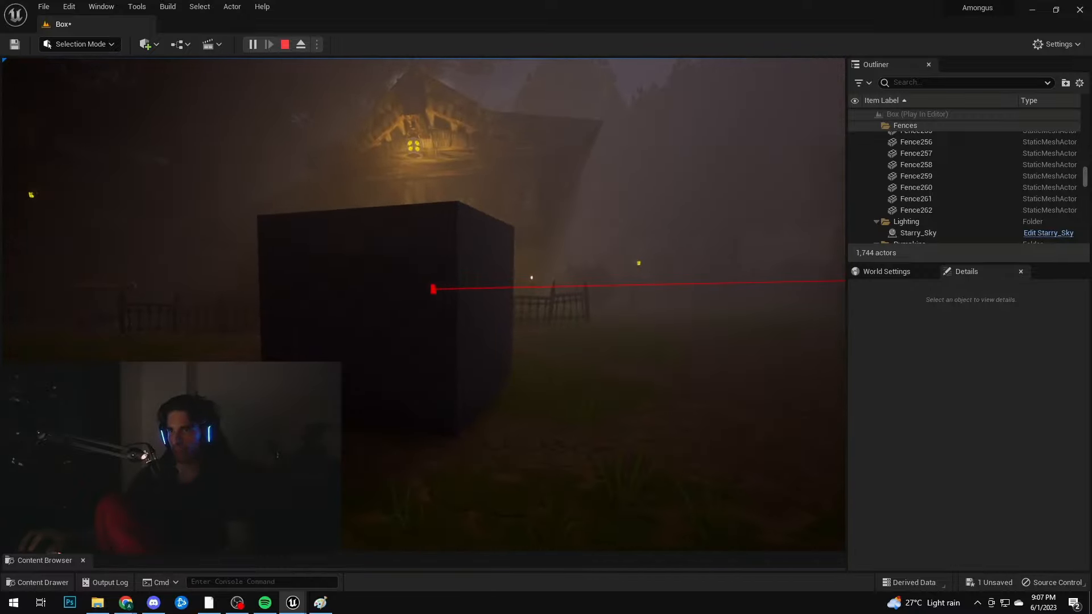
pyautogui.press('w')
pyautogui.press('e')
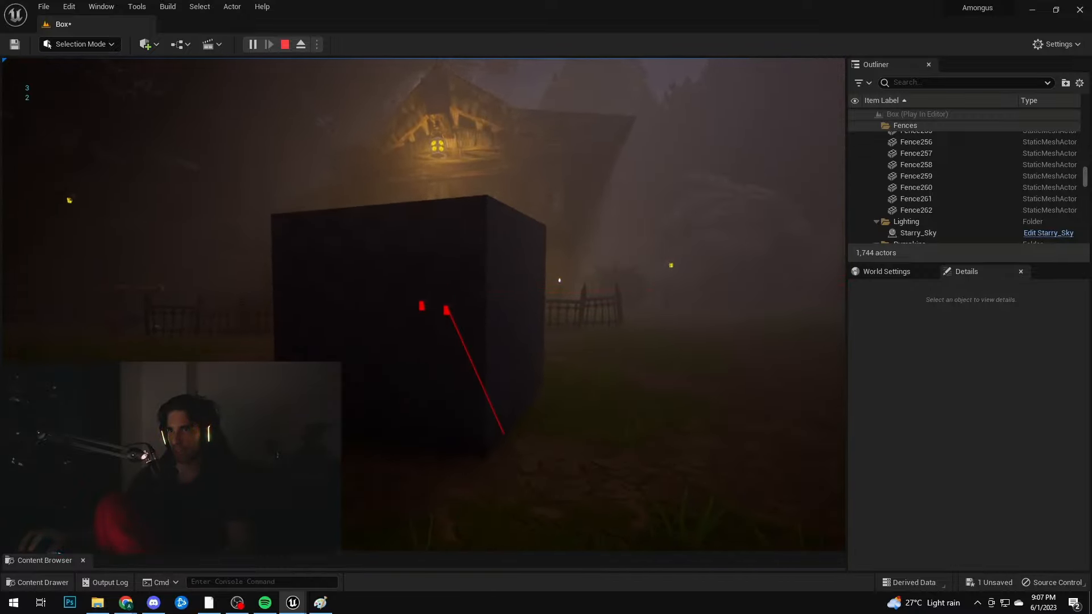
pyautogui.press('w')
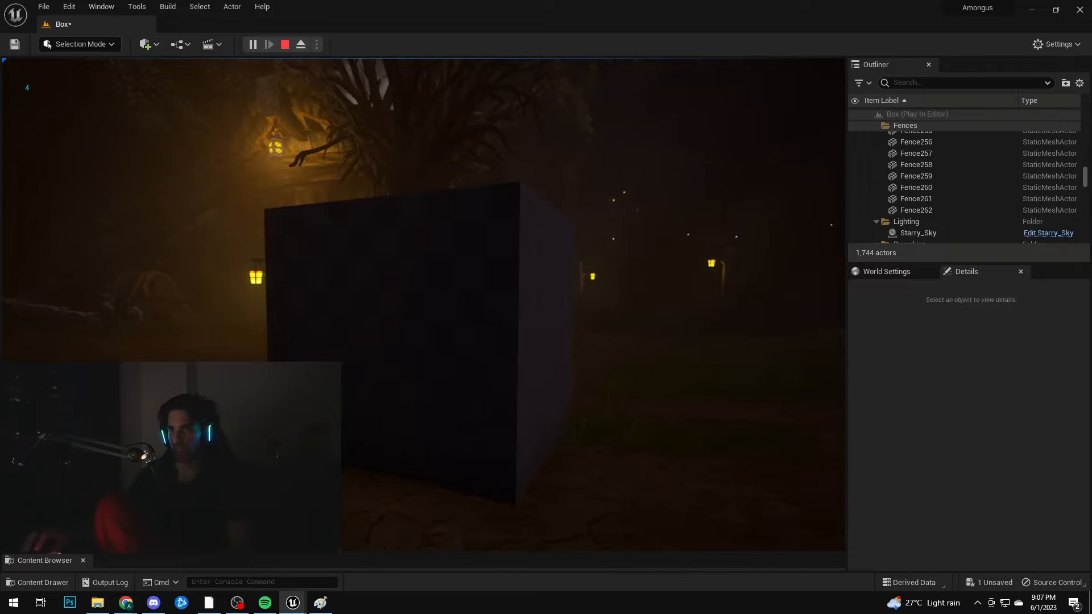
pyautogui.press('e')
# - Move between the cubes near the fountain and keep testing the interaction from different sides
pyautogui.press('d')
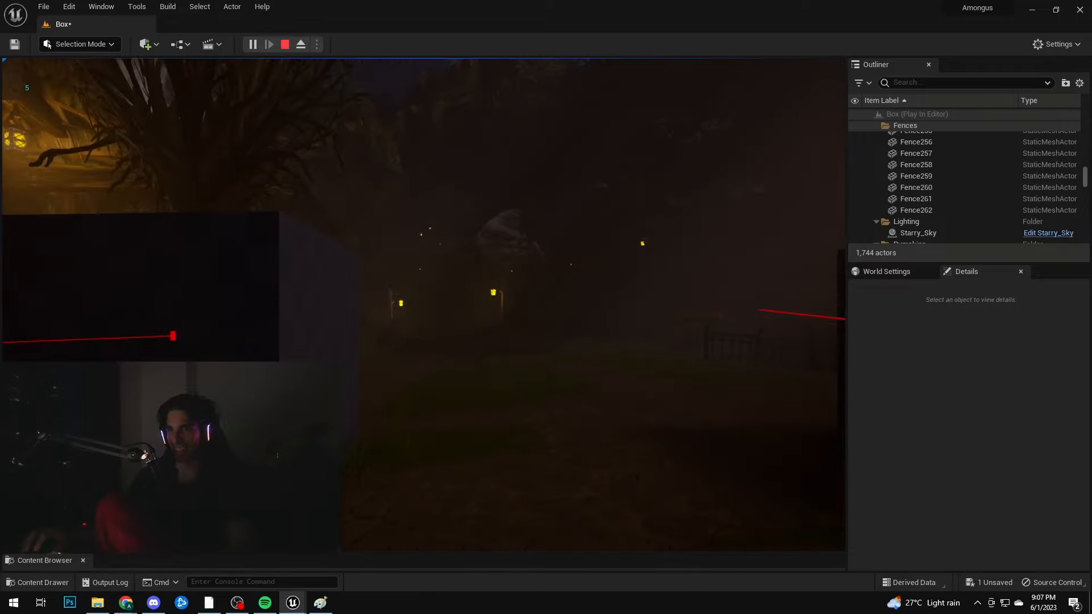
pyautogui.press('d')
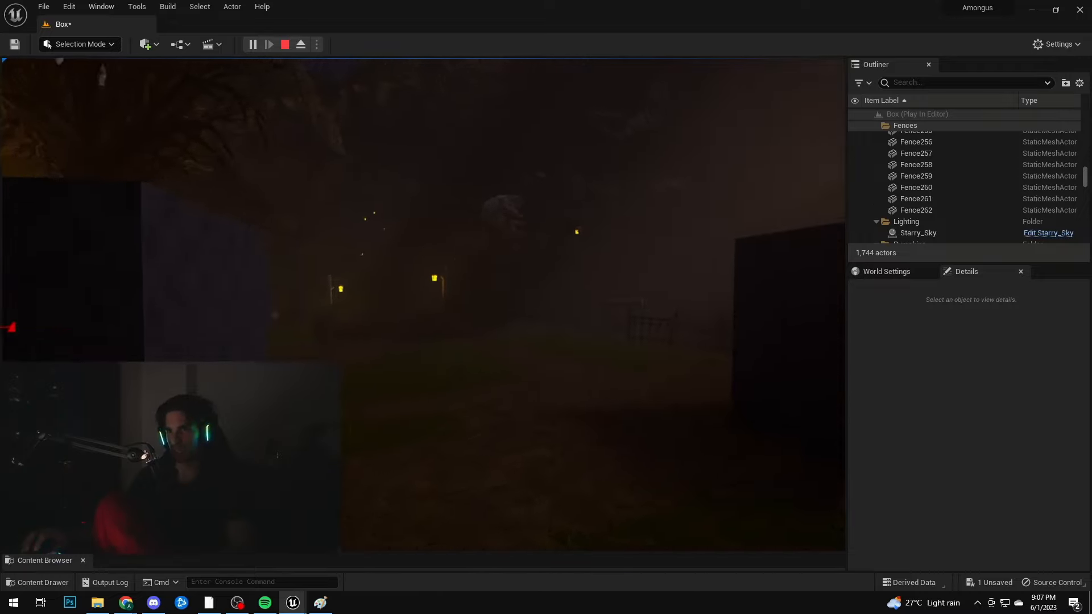
pyautogui.press('w')
pyautogui.press('s')
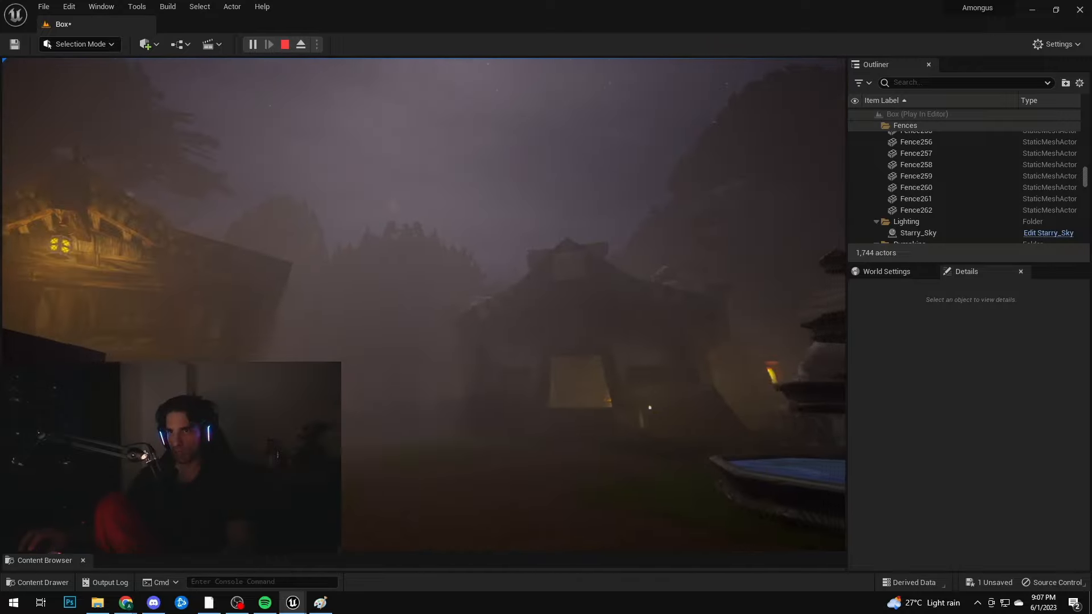
pyautogui.press('w')
pyautogui.press('e')
pyautogui.press('d')
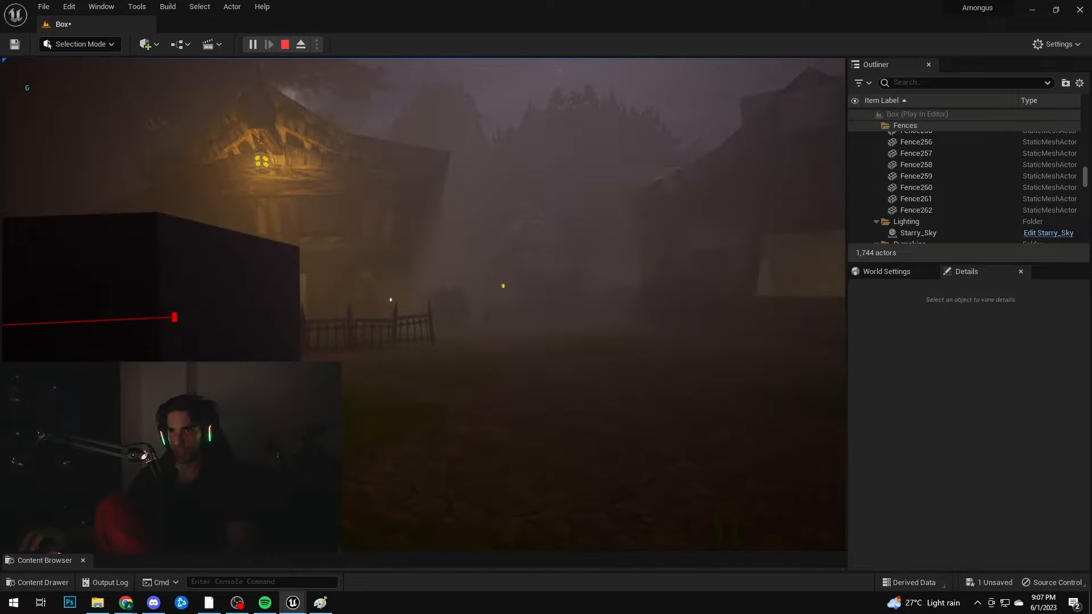
pyautogui.press('a')
pyautogui.press('d')
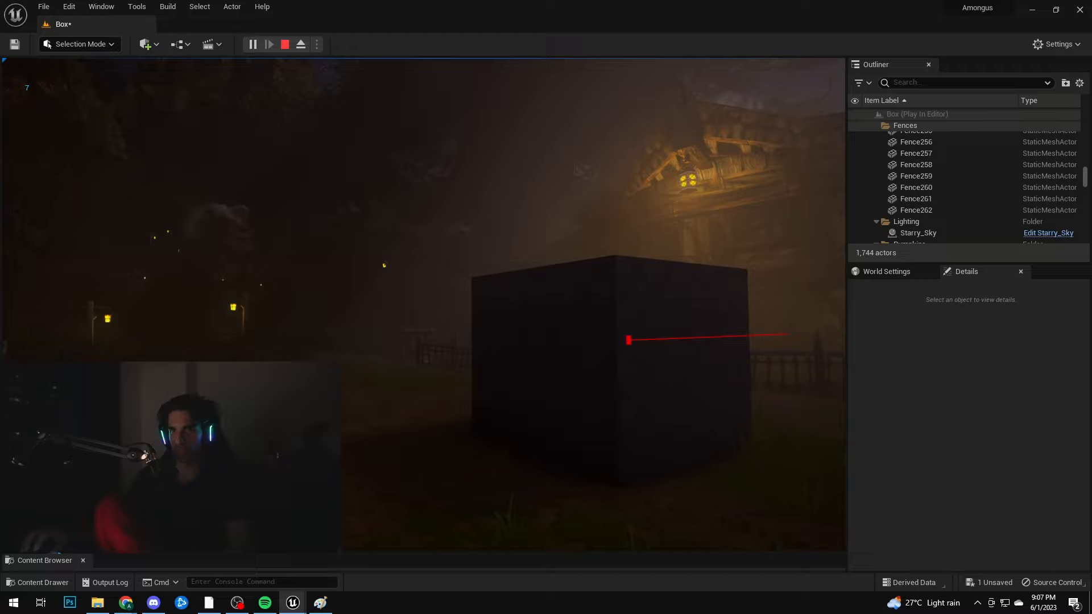
pyautogui.press('a')
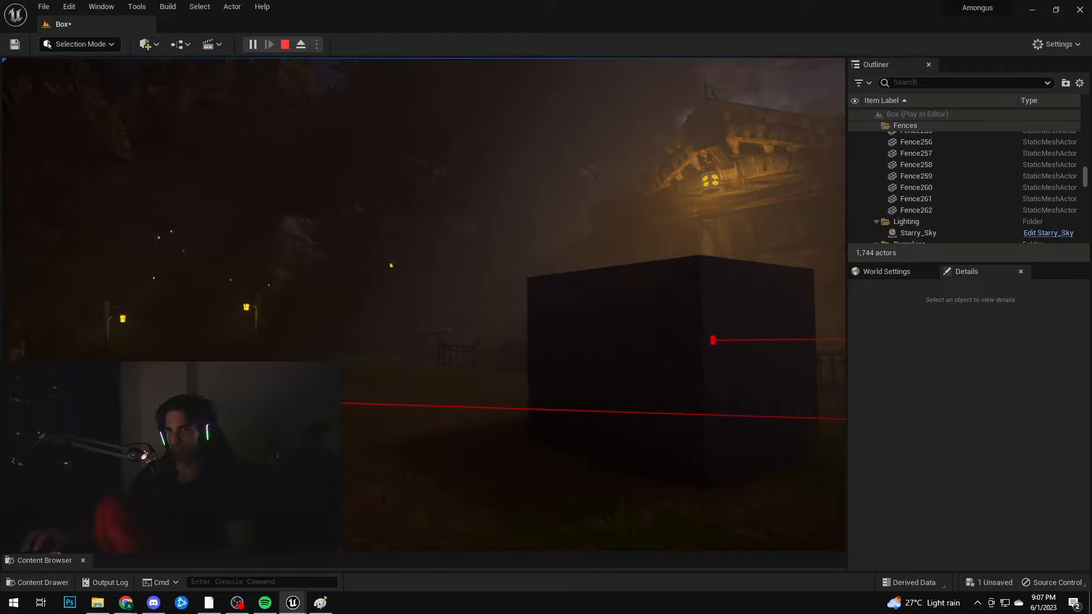
# - Walk away from the cubes toward the Stitches monster beyond the lampposts in the play session
pyautogui.press('w')
pyautogui.press('w')
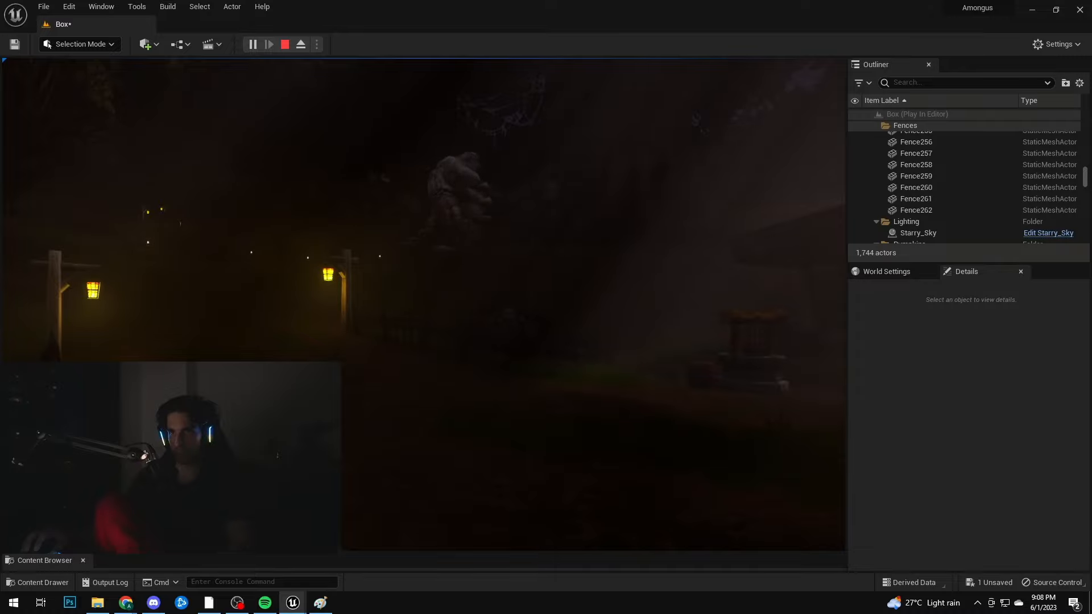
pyautogui.press('w')
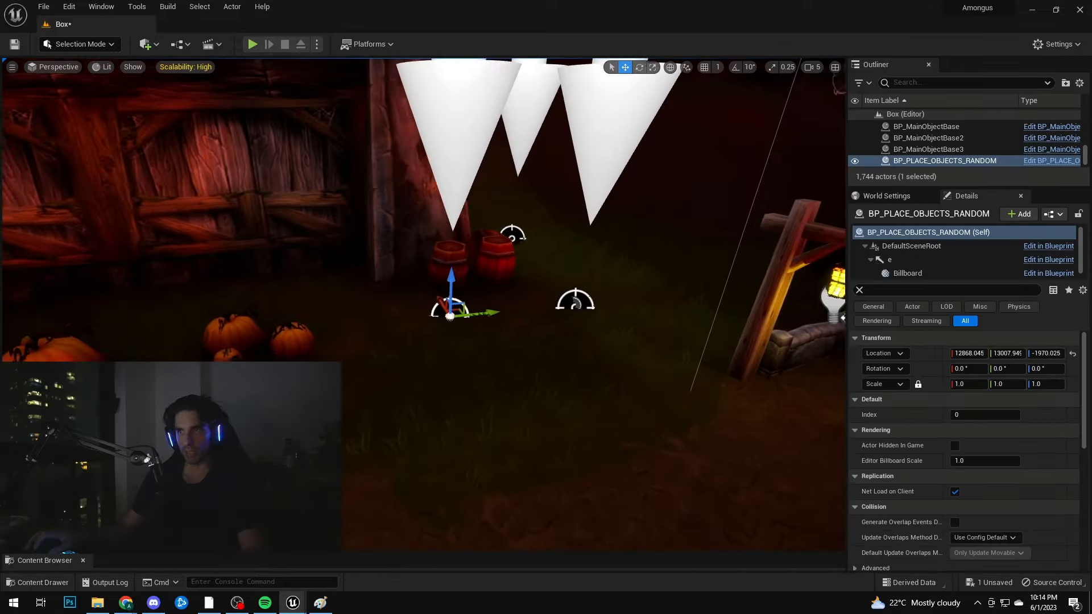
# - Select the wooden prop BP_MainObjectBase2 in front of the house and open the BP_PLACE_OBJECTS_RANDOM blueprint from the Objects folder
pyautogui.moveTo(474, 328); pyautogui.dragTo(474, 327, button='right')
pyautogui.moveTo(524, 363); pyautogui.dragTo(524, 362, button='right')
pyautogui.moveTo(513, 321); pyautogui.dragTo(514, 320, button='right')
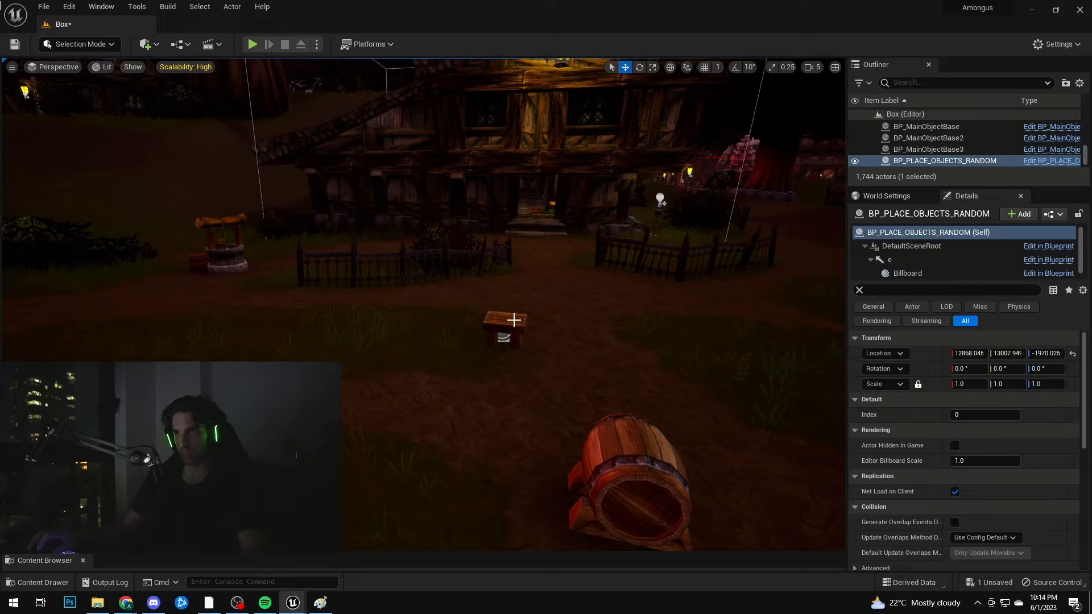
pyautogui.click(513, 320)
pyautogui.moveTo(513, 320); pyautogui.dragTo(514, 320, button='right')
pyautogui.moveTo(477, 381); pyautogui.dragTo(476, 382, button='right')
pyautogui.hotkey('ctrl', 'space')
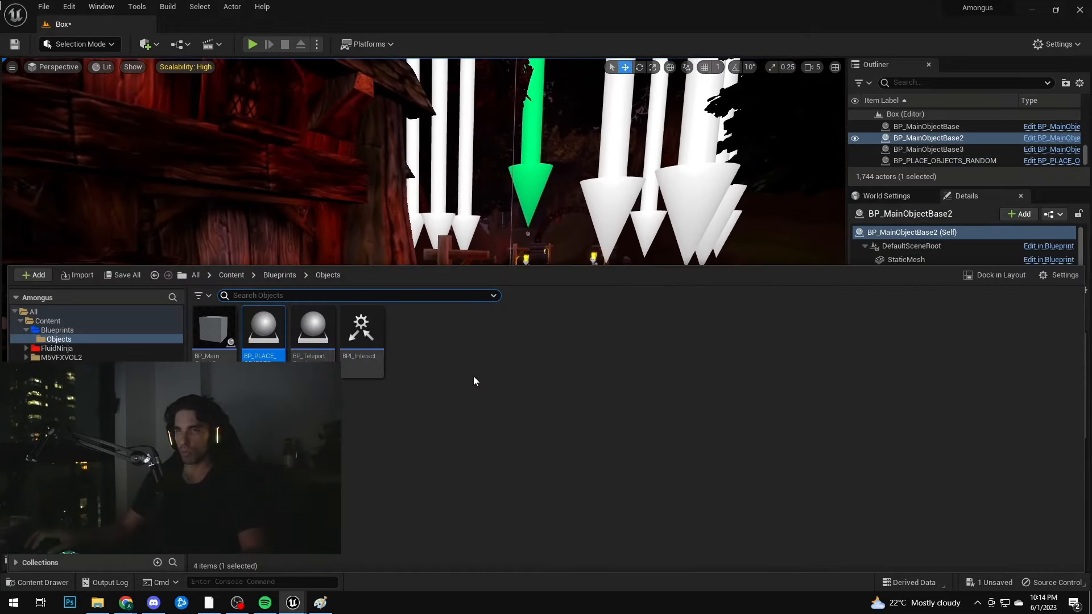
pyautogui.doubleClick(263, 330)
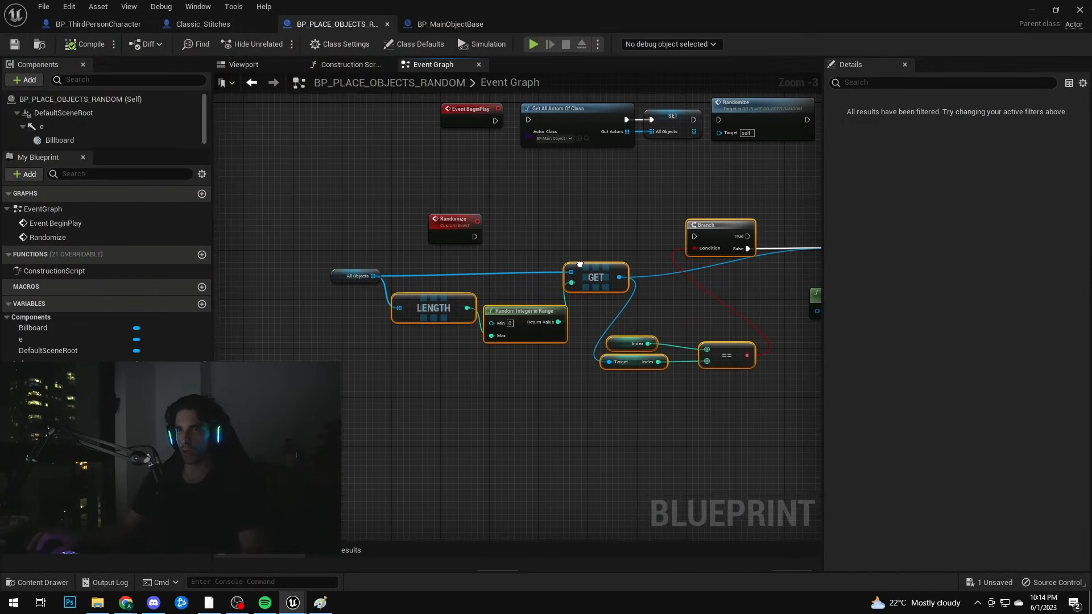
# - Delete the random-placement nodes of the Randomize event and the BeginPlay node chain from the BP_PLACE_OBJECTS_RANDOM event graph
pyautogui.moveTo(579, 265); pyautogui.dragTo(512, 355, button='right')
pyautogui.moveTo(574, 246); pyautogui.dragTo(589, 285, button='right')
pyautogui.scroll(-1, 519, 281)
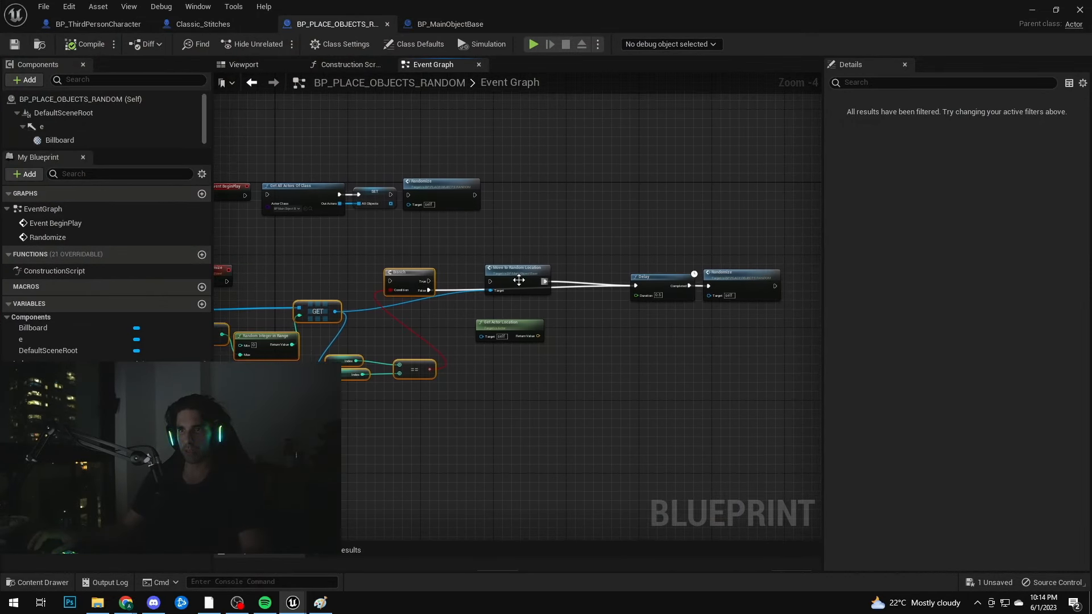
pyautogui.scroll(-2, 519, 280)
pyautogui.moveTo(493, 316); pyautogui.dragTo(604, 317)
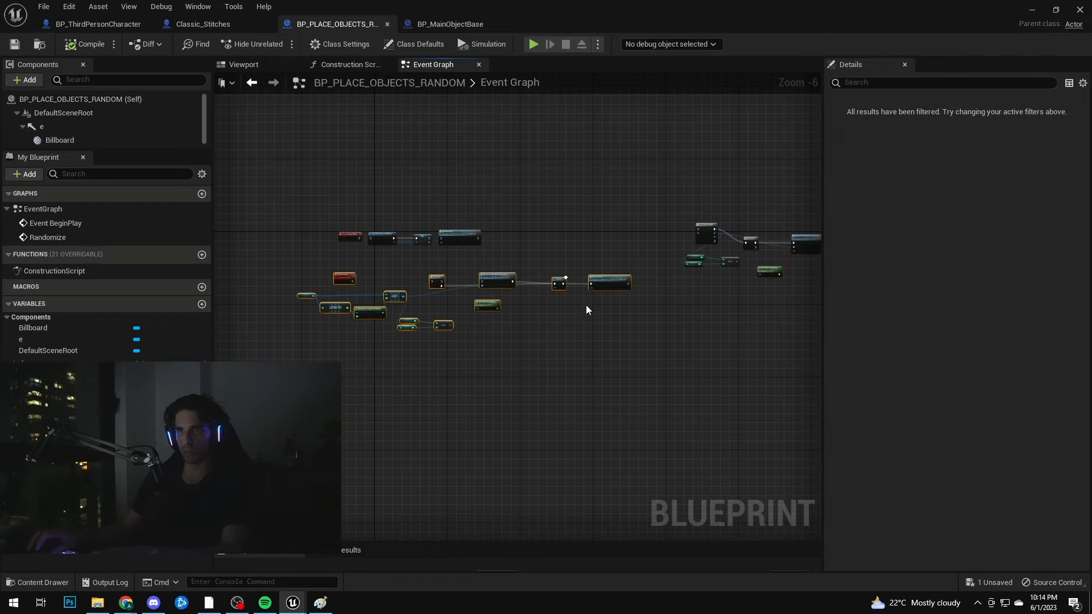
pyautogui.press('Delete')
pyautogui.moveTo(361, 207); pyautogui.dragTo(438, 261)
pyautogui.press('Delete')
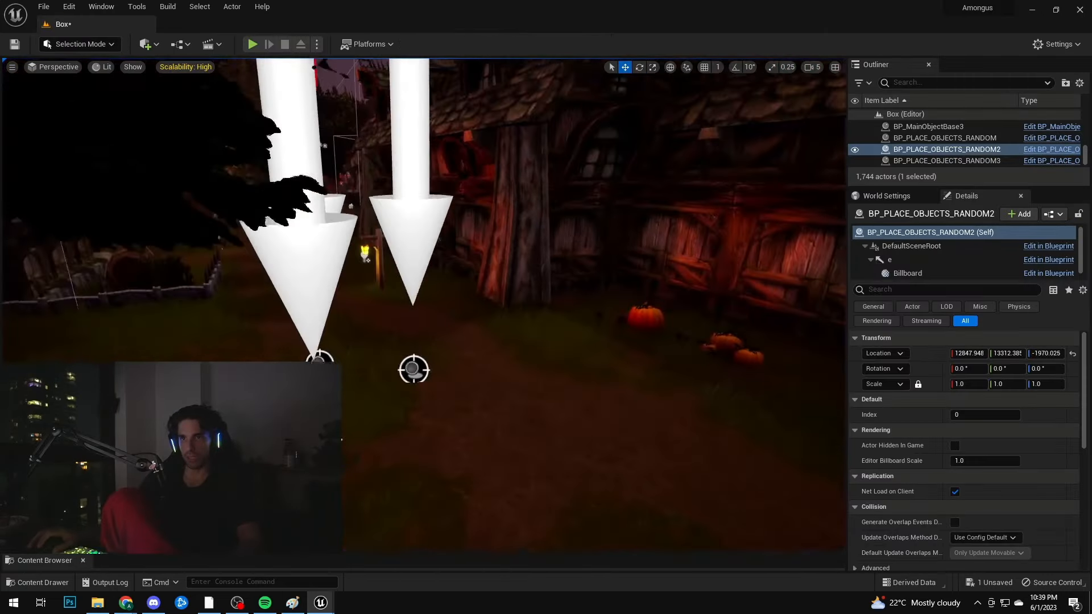
pyautogui.hotkey('ctrl', 'space')
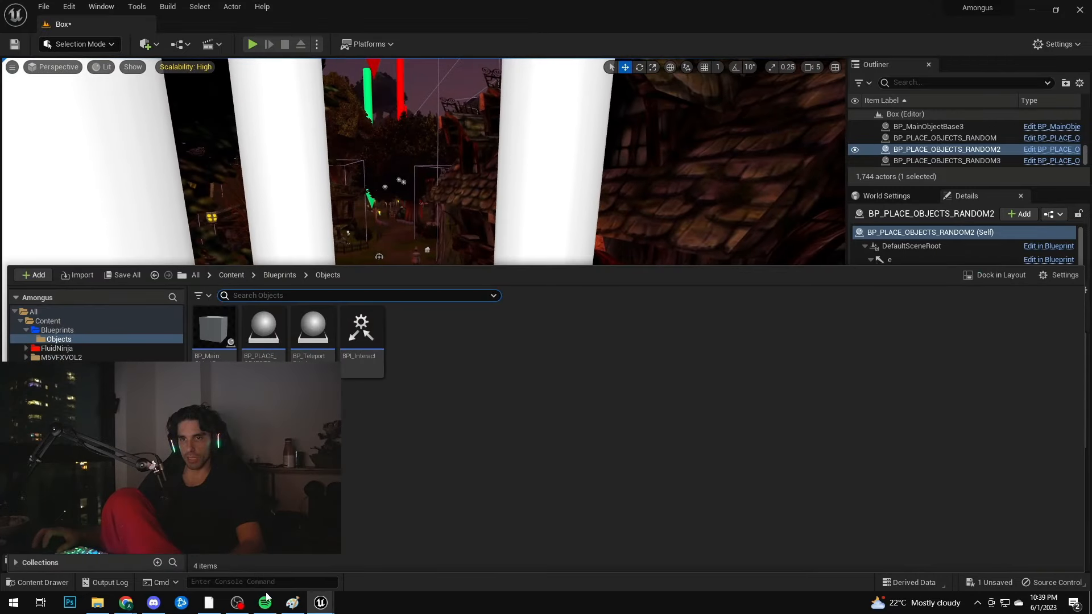
pyautogui.moveTo(322, 606)
pyautogui.click(375, 553)
pyautogui.moveTo(531, 295)
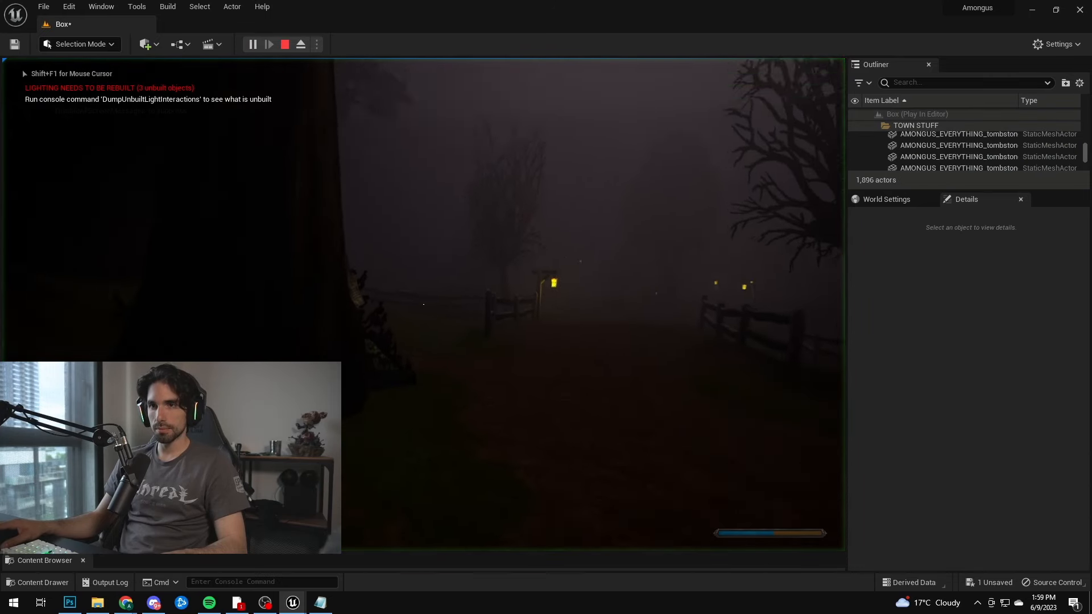
# - Walk to the large tree in the play session and test reading the note pinned to its trunk
pyautogui.press('w')
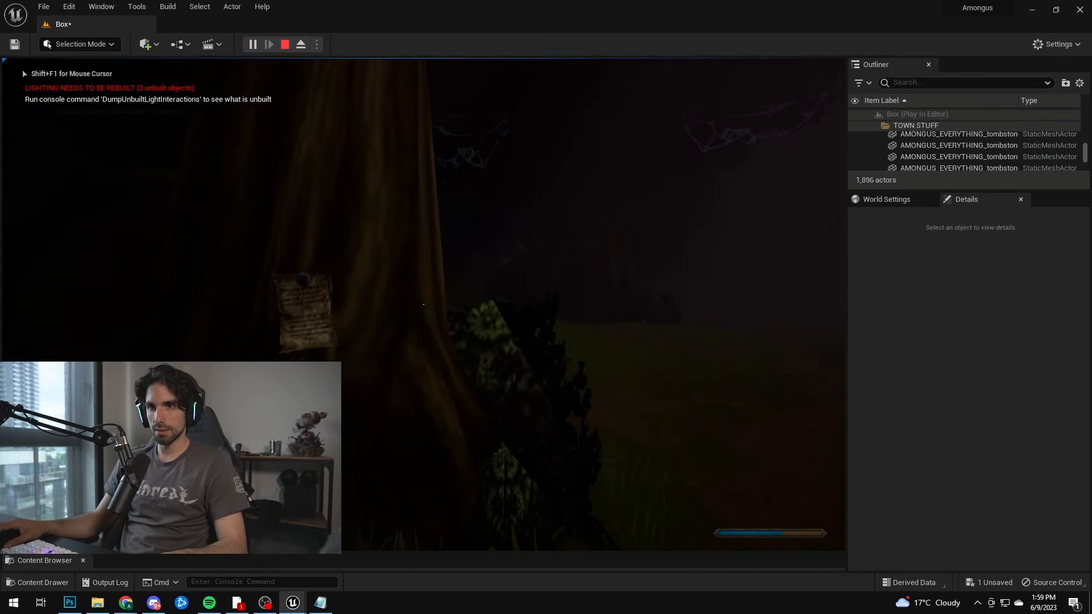
pyautogui.press('w')
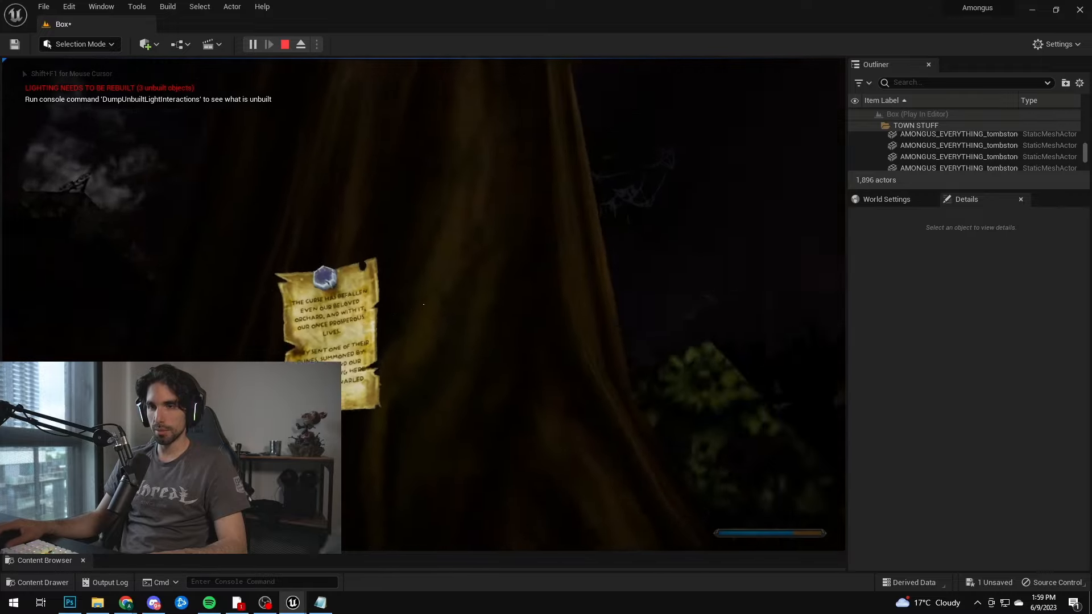
pyautogui.press('e')
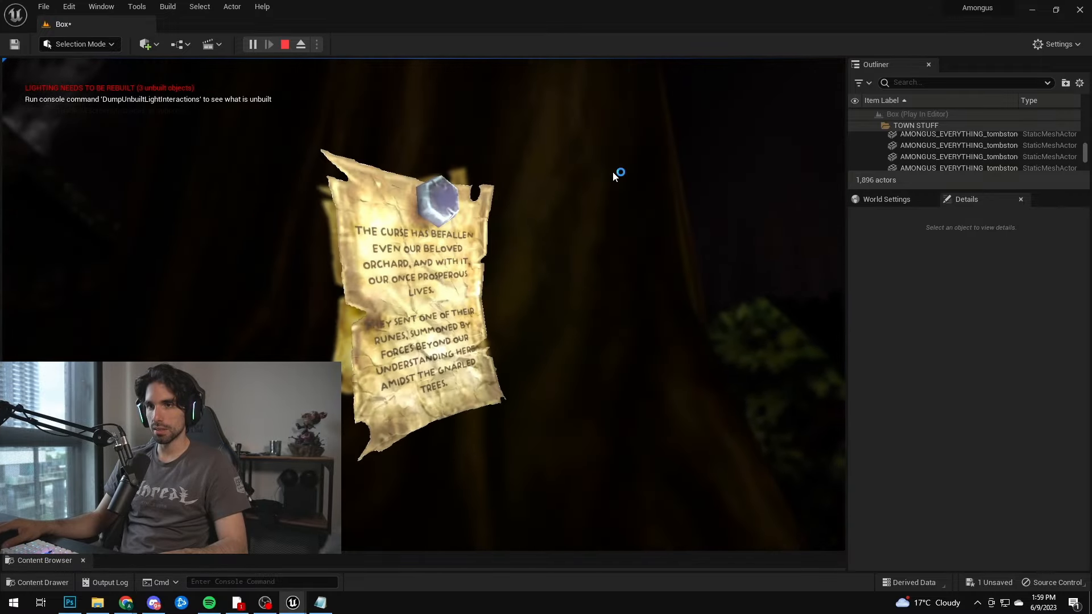
pyautogui.press('e')
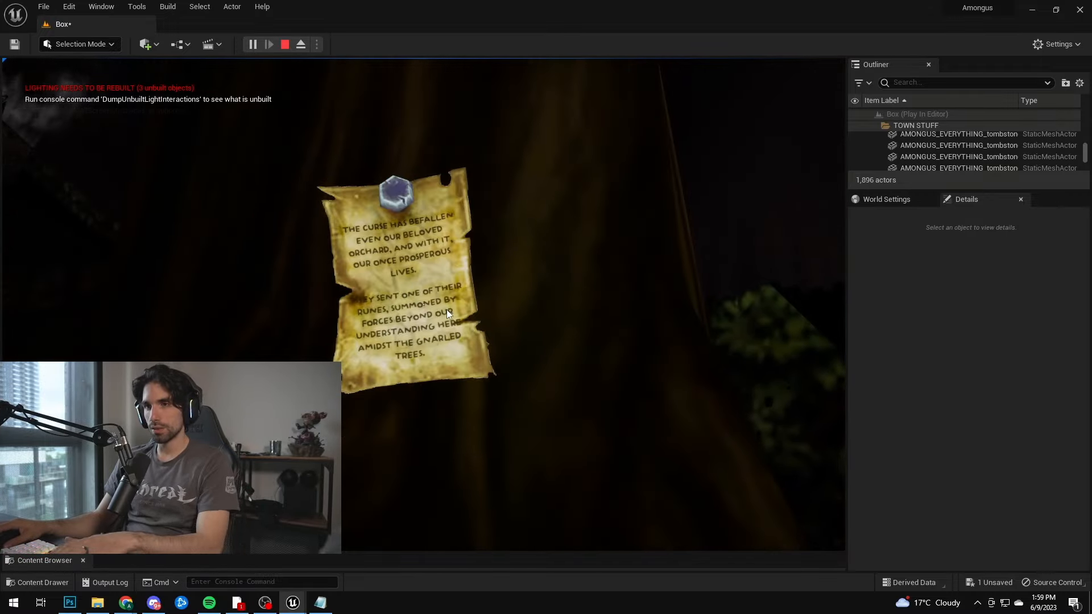
# - Leave the close-up view of the note on the tree trunk and test interacting with it again in the play session
pyautogui.press('w')
pyautogui.press('e')
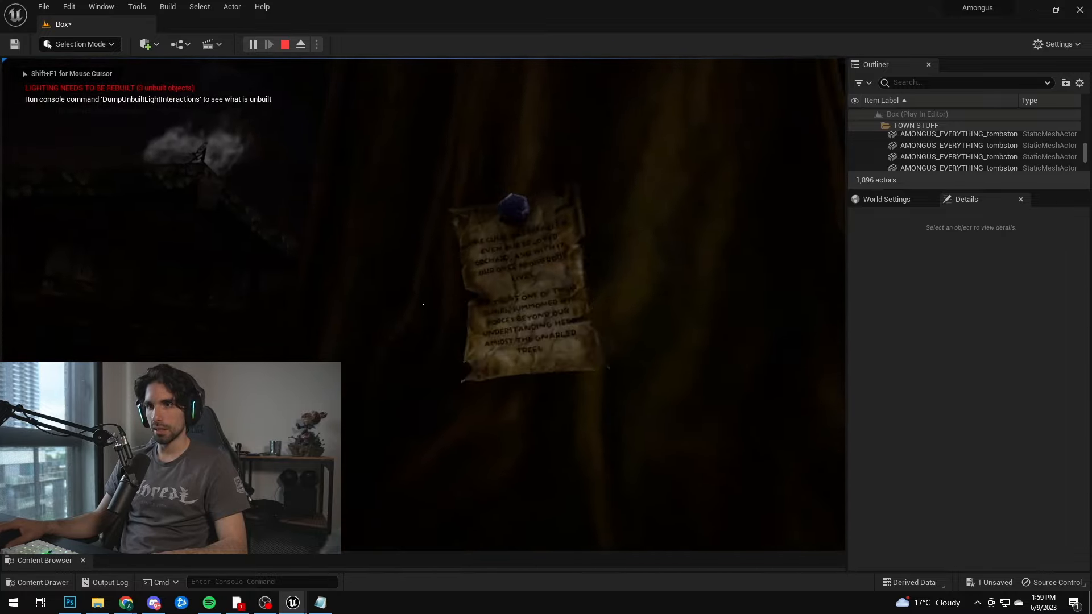
pyautogui.press('e')
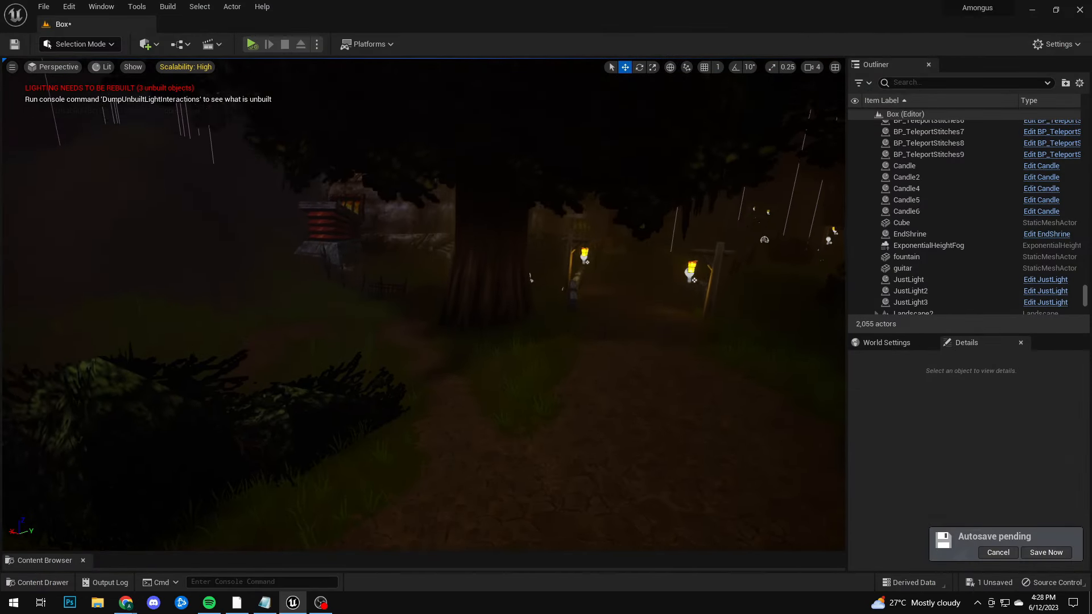
# - Select the SceneCapture2D2 camera facing the blank parchment note, on the bare ground outside the forest area
pyautogui.moveTo(423, 304); pyautogui.dragTo(359, 205, button='right')
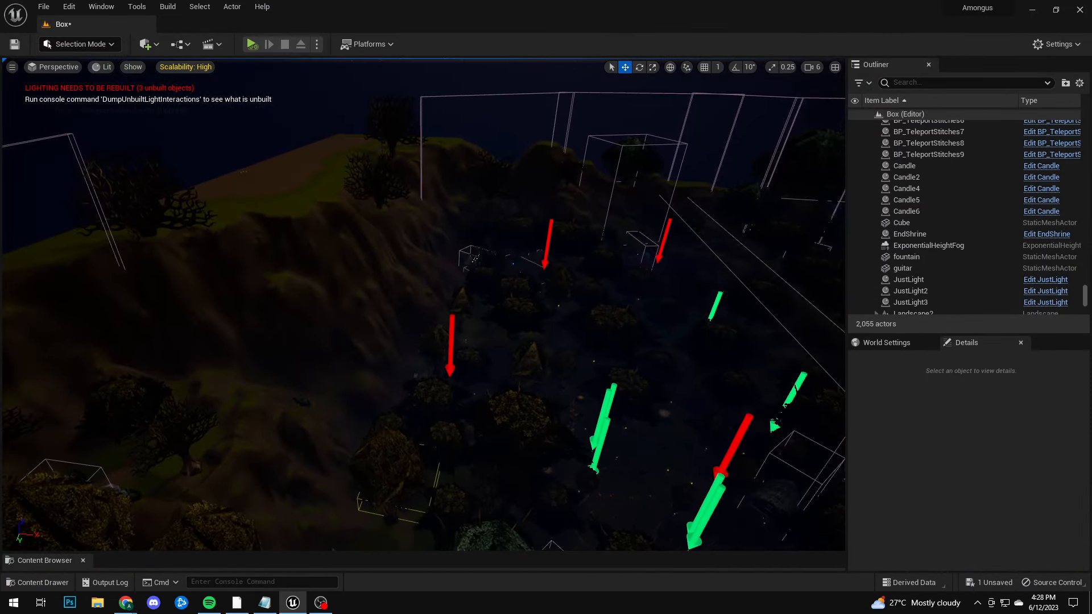
pyautogui.moveTo(423, 304); pyautogui.dragTo(318, 188, button='right')
pyautogui.press('w')
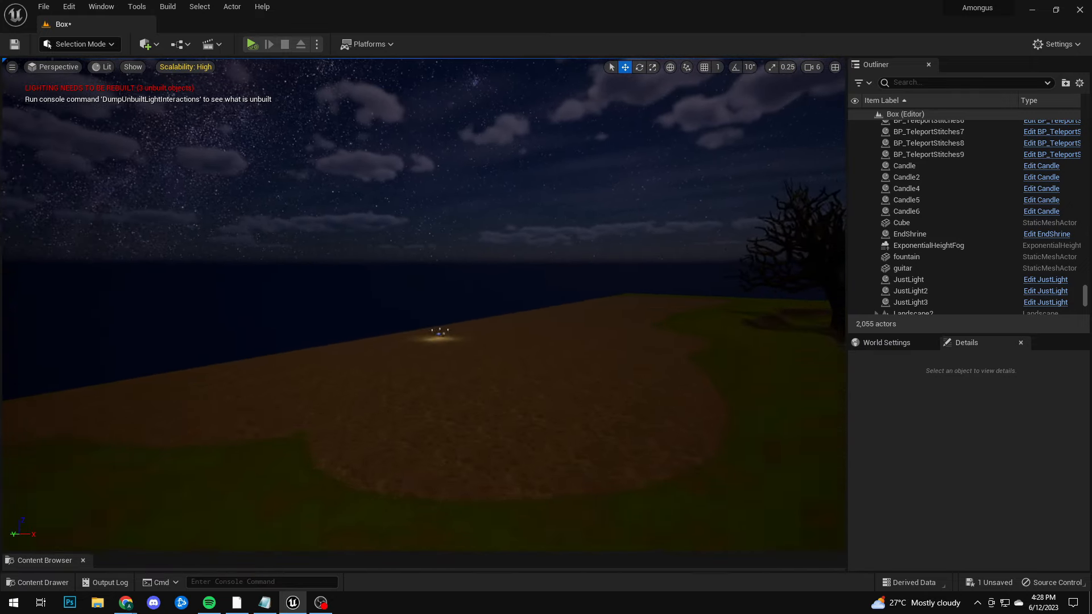
pyautogui.press('w')
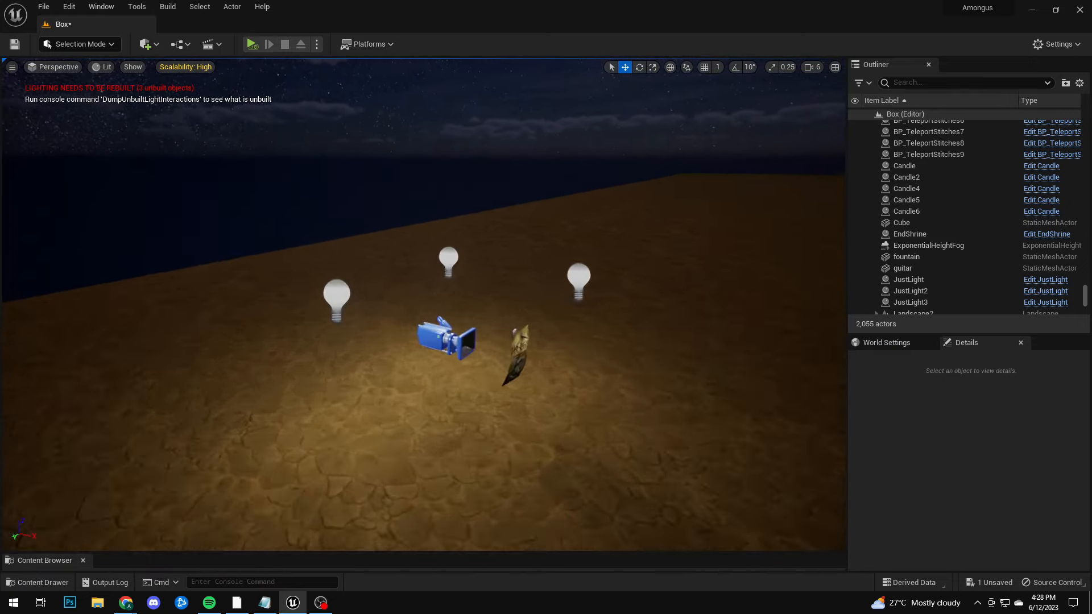
pyautogui.click(330, 317)
pyautogui.moveTo(439, 150); pyautogui.dragTo(512, 150, button='right')
pyautogui.press('a')
pyautogui.moveTo(352, 214); pyautogui.dragTo(296, 215, button='right')
pyautogui.press('a')
pyautogui.moveTo(347, 358); pyautogui.dragTo(495, 336, button='right')
pyautogui.press('w')
pyautogui.press('a')
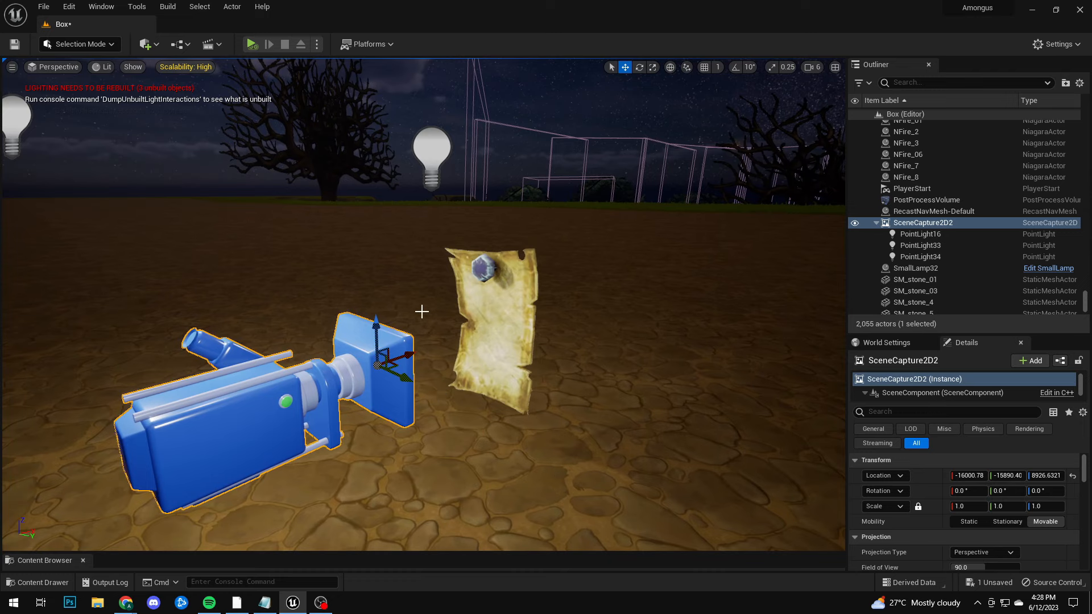
# - Find the camera's texture target, Examination_render2D, among the assets and inspect its preview of the captured note
pyautogui.scroll(-3, 939, 465)
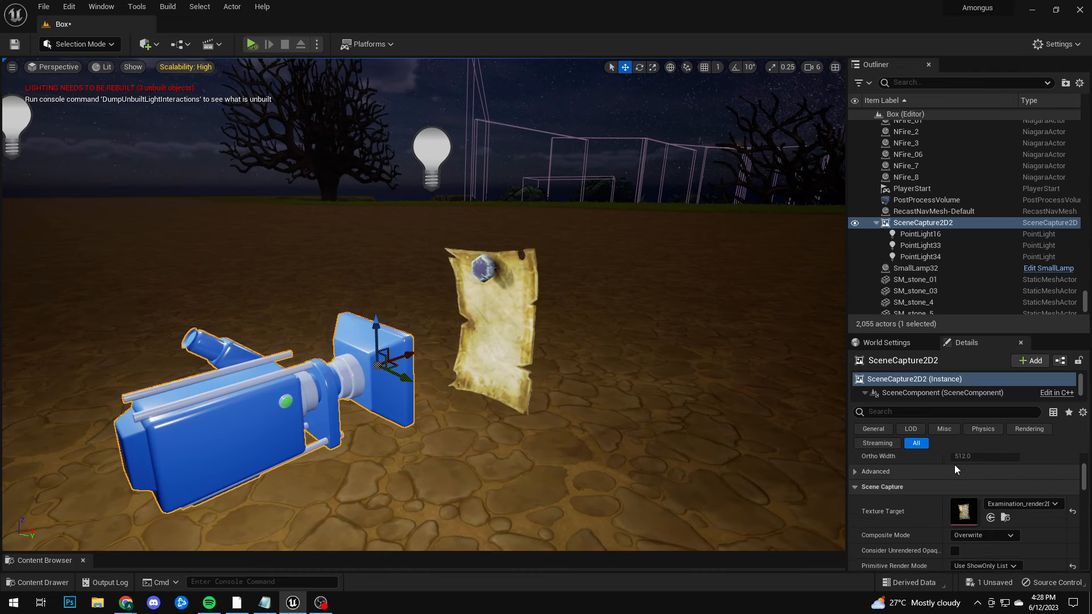
pyautogui.click(1004, 521)
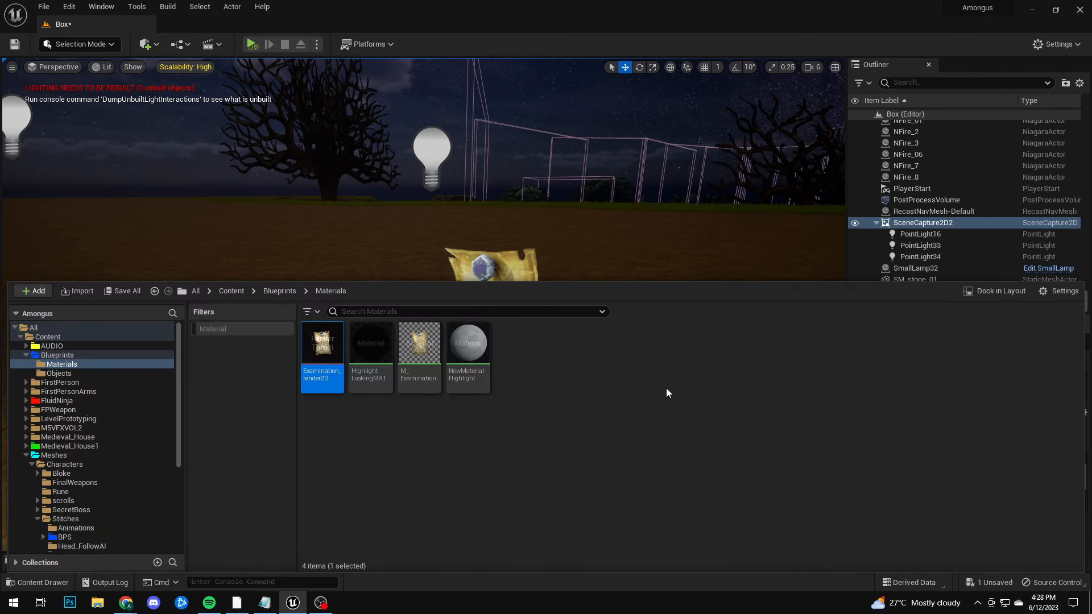
pyautogui.doubleClick(322, 357)
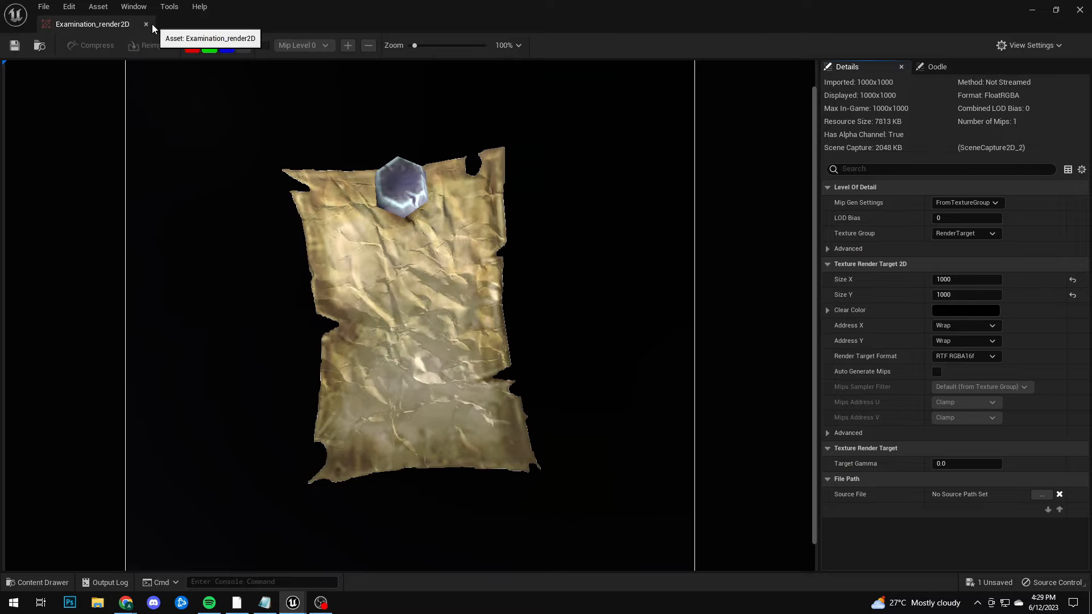
pyautogui.click(147, 24)
# - Open the W_Examination widget from the Blueprints folder and view its layout with the note image
pyautogui.hotkey('ctrl', 'space')
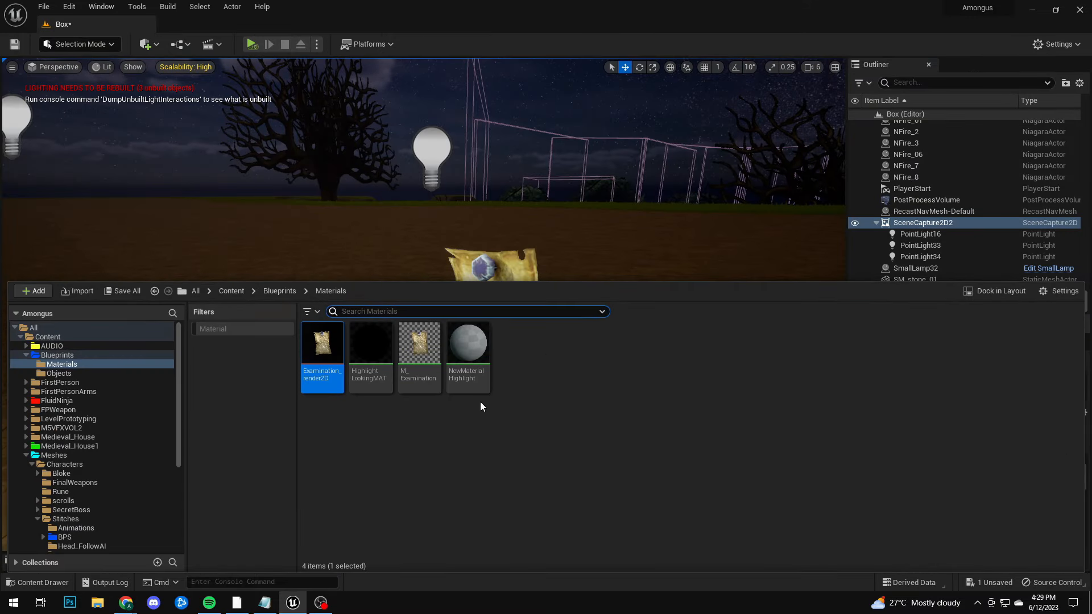
pyautogui.moveTo(508, 186); pyautogui.dragTo(532, 174, button='right')
pyautogui.hotkey('ctrl', 'space')
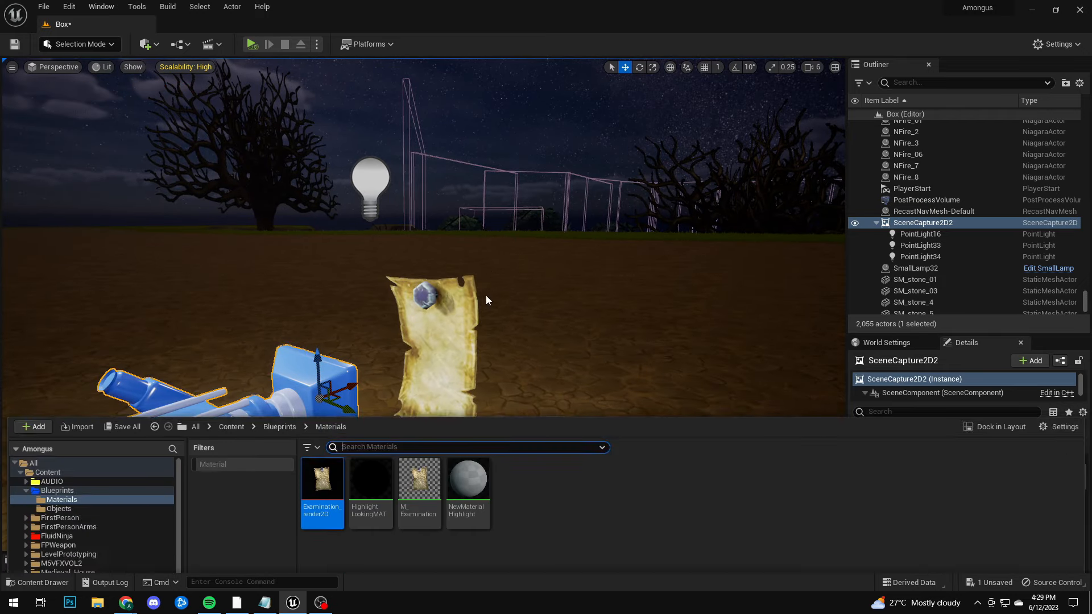
pyautogui.click(58, 356)
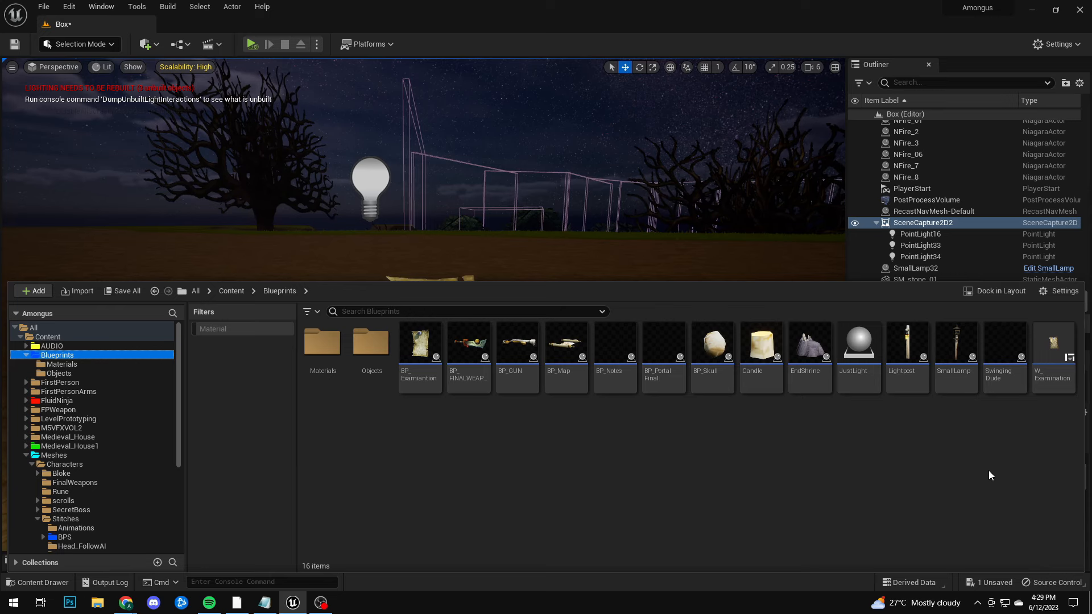
pyautogui.doubleClick(1052, 350)
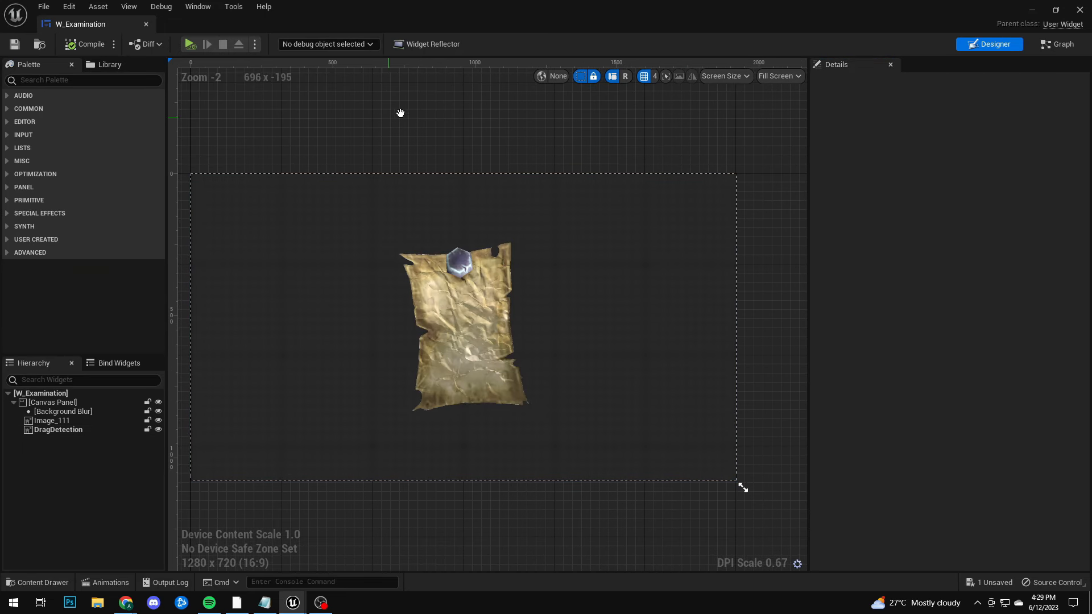
pyautogui.moveTo(400, 113); pyautogui.dragTo(437, 107, button='right')
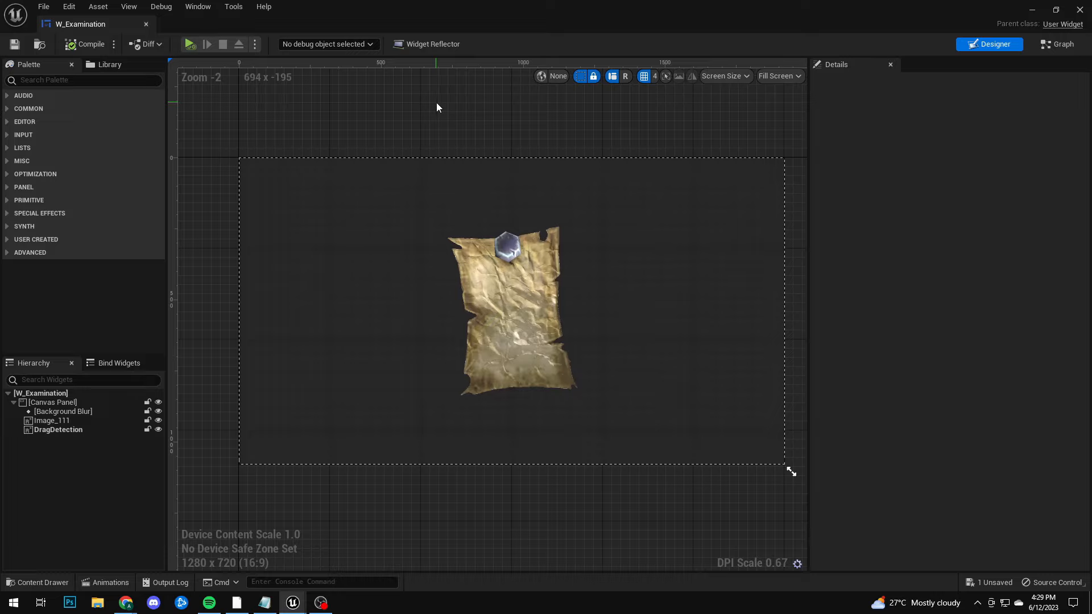
# - Return to the level and select the BP_Examiantion parchment in front of the scene capture camera
pyautogui.click(1034, 9)
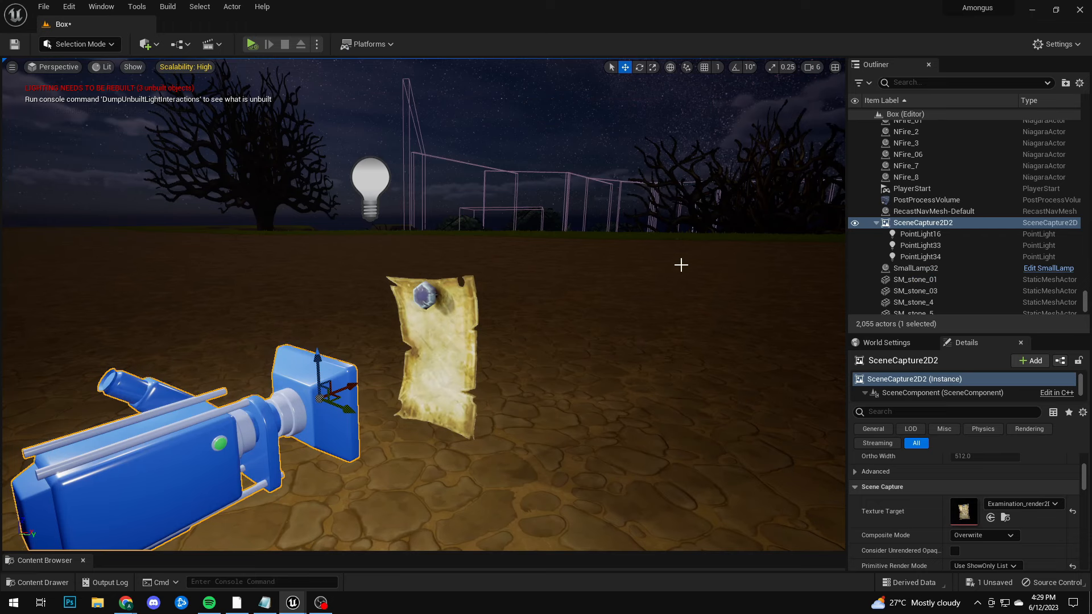
pyautogui.moveTo(546, 300); pyautogui.dragTo(526, 352, button='right')
pyautogui.click(464, 266)
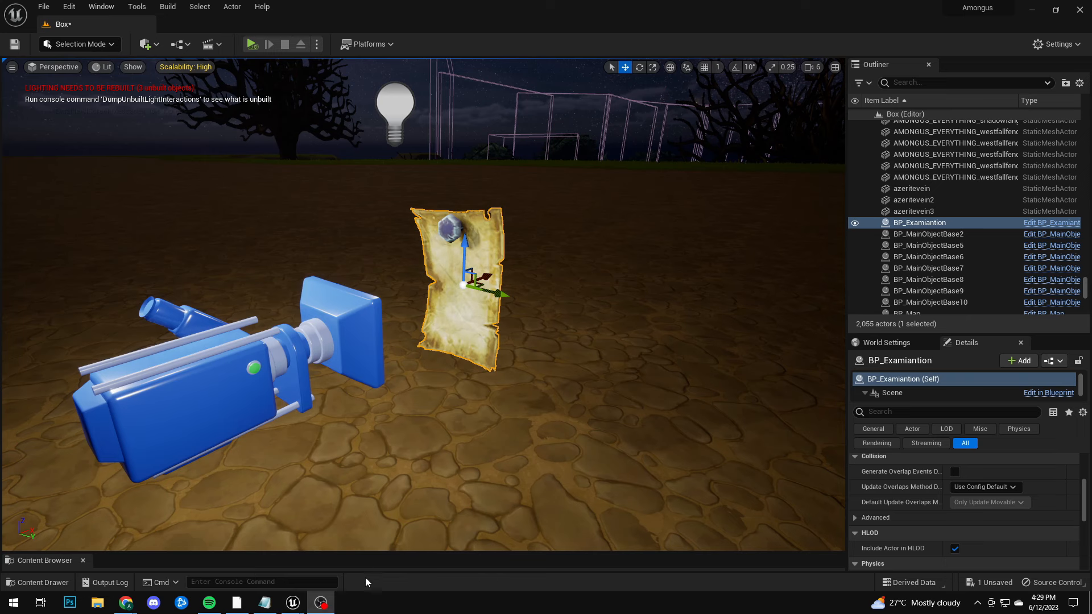
# - Go back to W_Examination, show its graph and examine the mouse-position nodes of the On Mouse Move function
pyautogui.moveTo(291, 604)
pyautogui.click(360, 561)
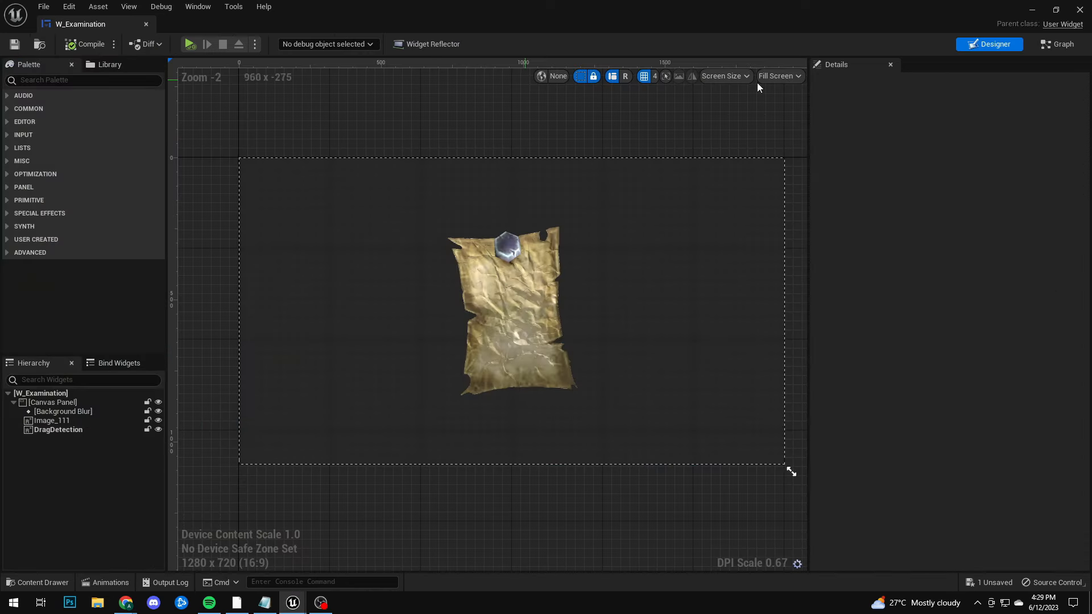
pyautogui.click(1059, 43)
pyautogui.moveTo(340, 438); pyautogui.dragTo(554, 289)
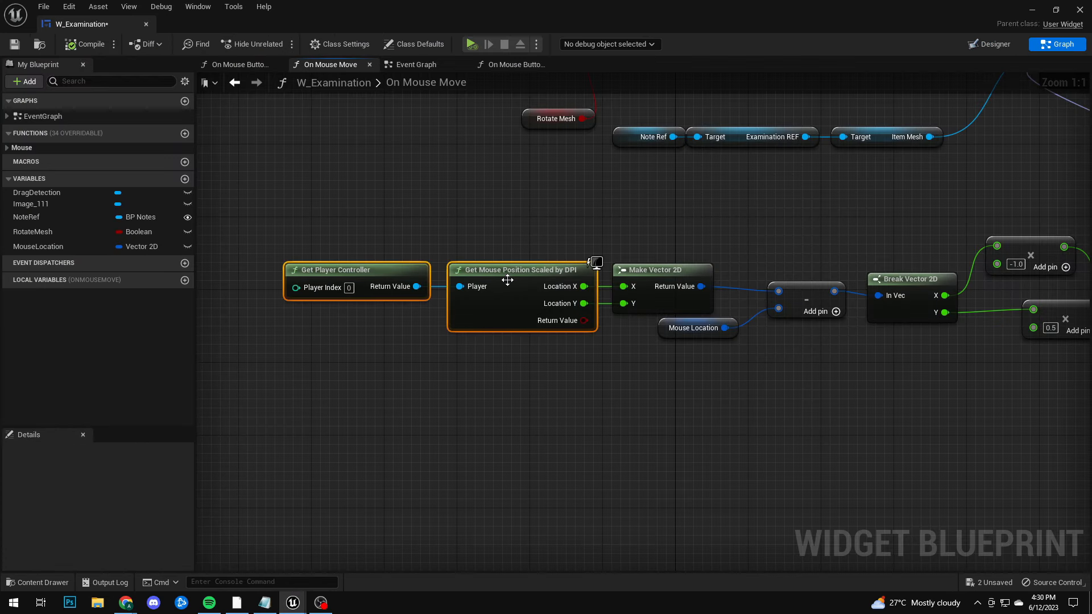
pyautogui.click(547, 199)
pyautogui.moveTo(717, 236); pyautogui.dragTo(494, 164, button='right')
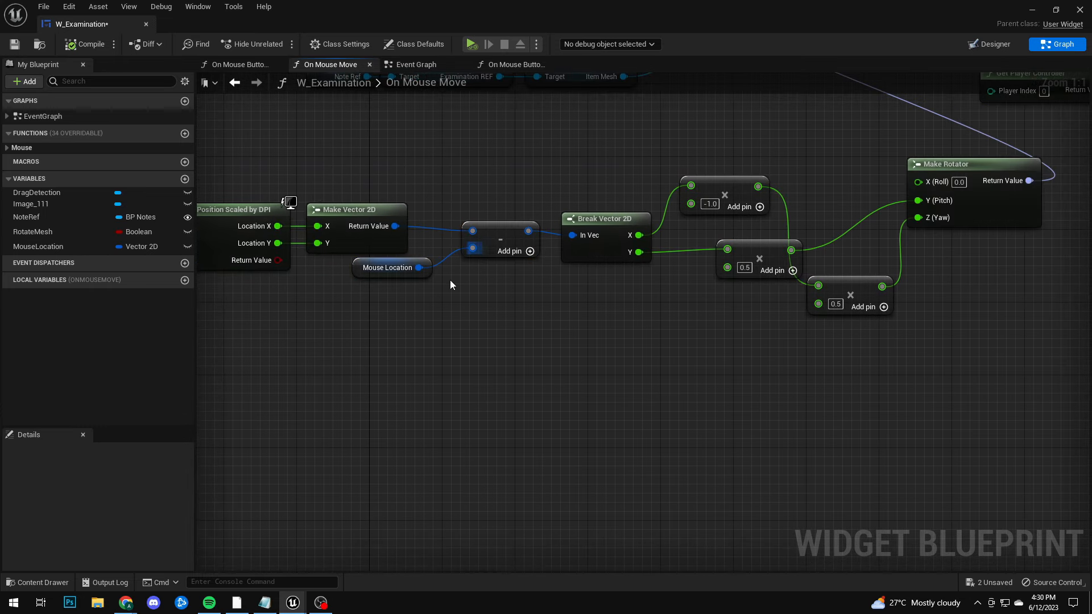
# - Examine how the Break Vector 2D and multiply nodes feed Make Rotator and Add World Rotation, and return to the level
pyautogui.moveTo(571, 325); pyautogui.dragTo(412, 316, button='right')
pyautogui.moveTo(421, 199); pyautogui.dragTo(533, 345)
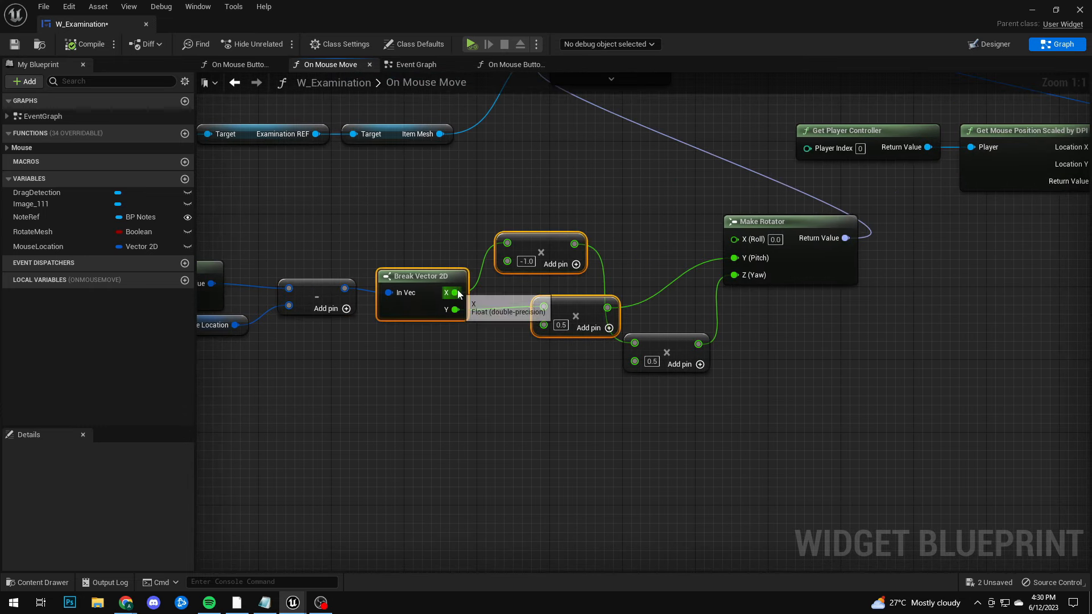
pyautogui.moveTo(485, 415); pyautogui.dragTo(400, 465, button='right')
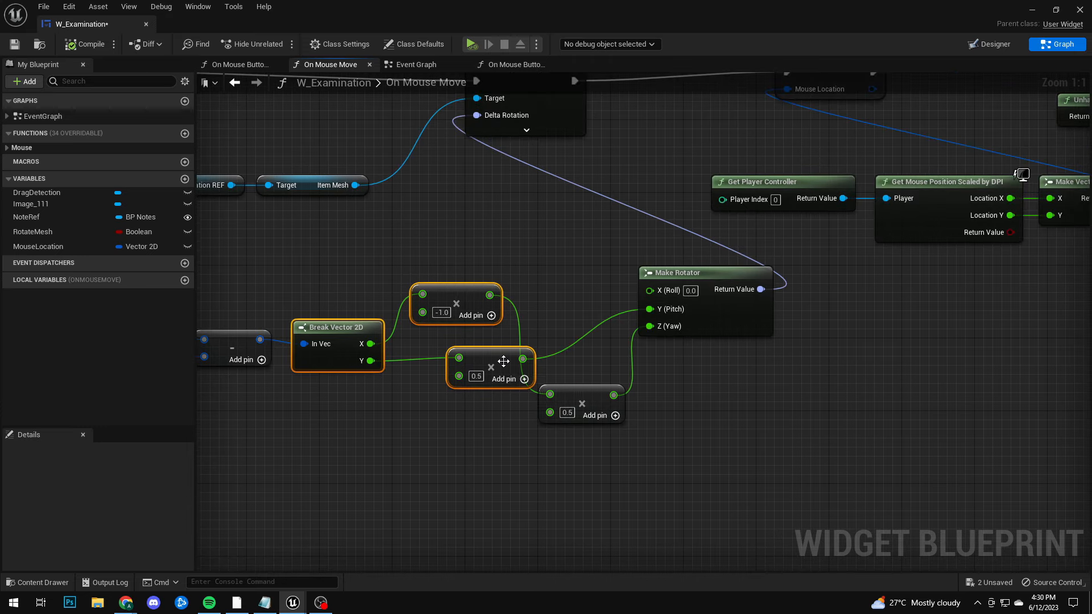
pyautogui.moveTo(669, 261); pyautogui.dragTo(546, 316, button='right')
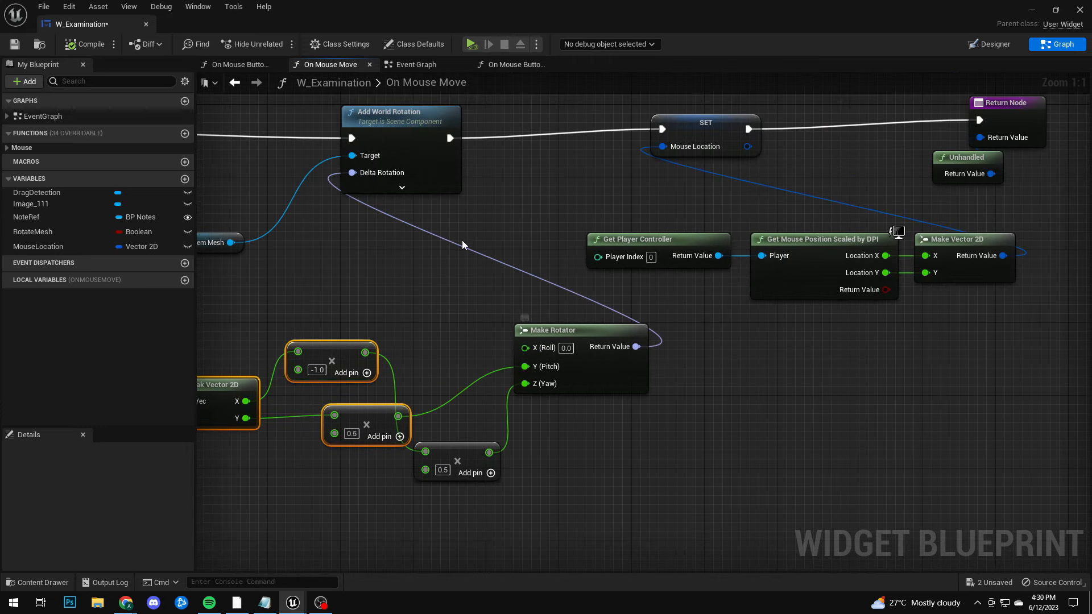
pyautogui.moveTo(391, 154); pyautogui.dragTo(382, 260, button='right')
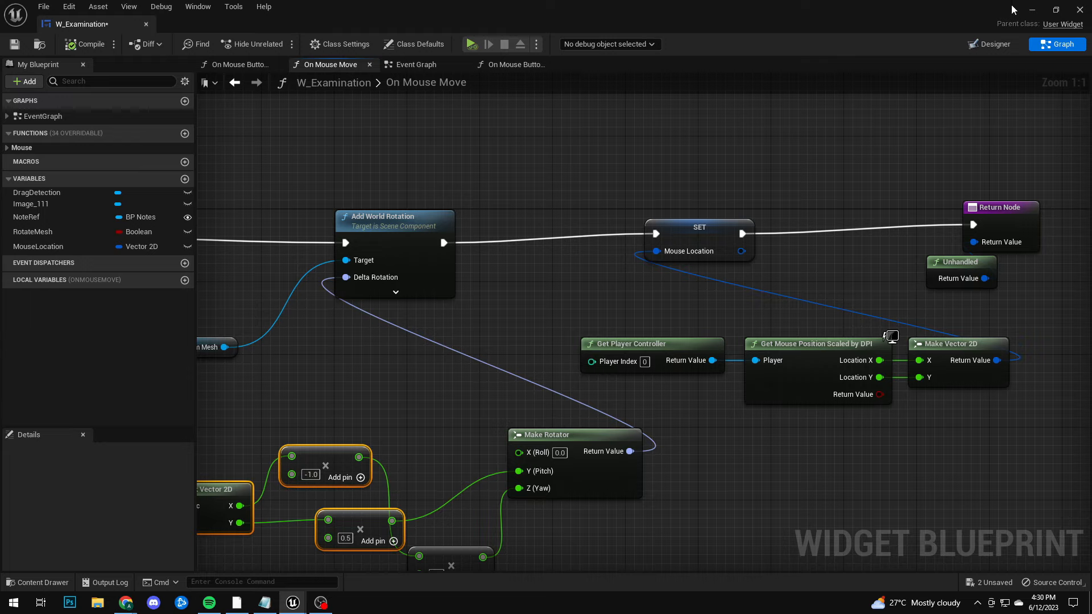
pyautogui.click(1031, 9)
pyautogui.press('s')
pyautogui.moveTo(343, 211)
pyautogui.mouseDown(button='right')
pyautogui.moveTo(284, 216)
pyautogui.moveTo(293, 290)
pyautogui.moveTo(319, 213)
pyautogui.moveTo(327, 216)
pyautogui.mouseUp(button='right')
pyautogui.press('w')
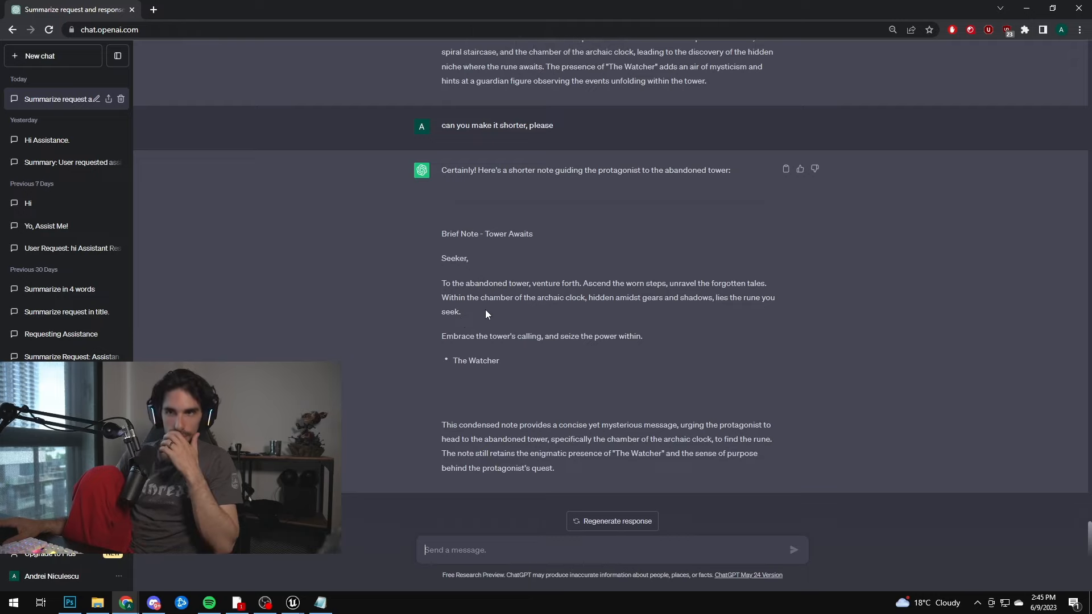
# - In ChatGPT, highlight the shortened abandoned-tower note text and go back to the longer Cryptic Note to read it
pyautogui.moveTo(486, 309); pyautogui.dragTo(444, 284)
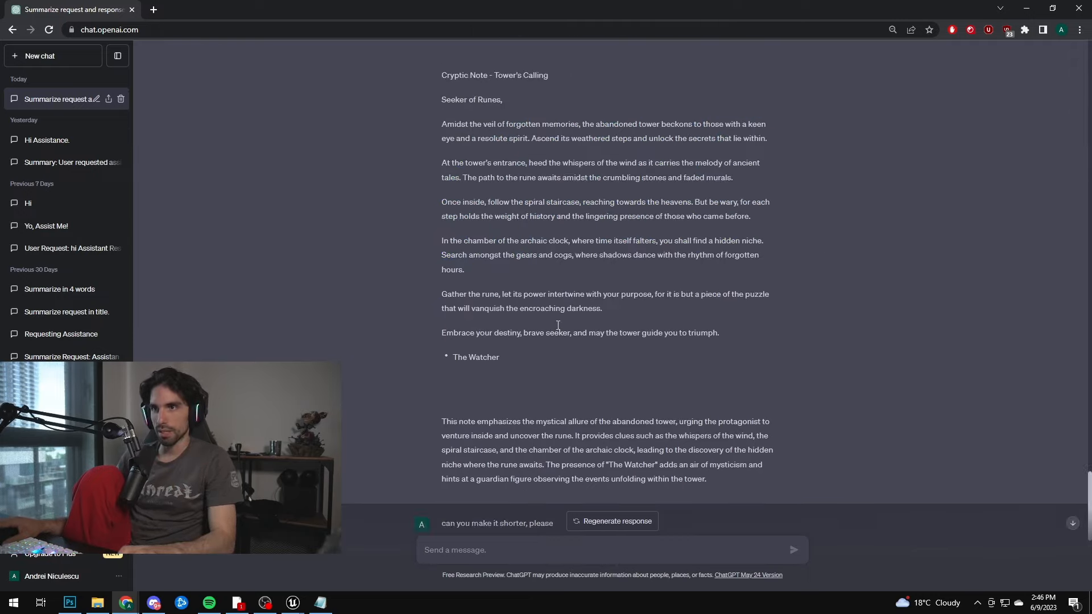
pyautogui.scroll(5, 559, 323)
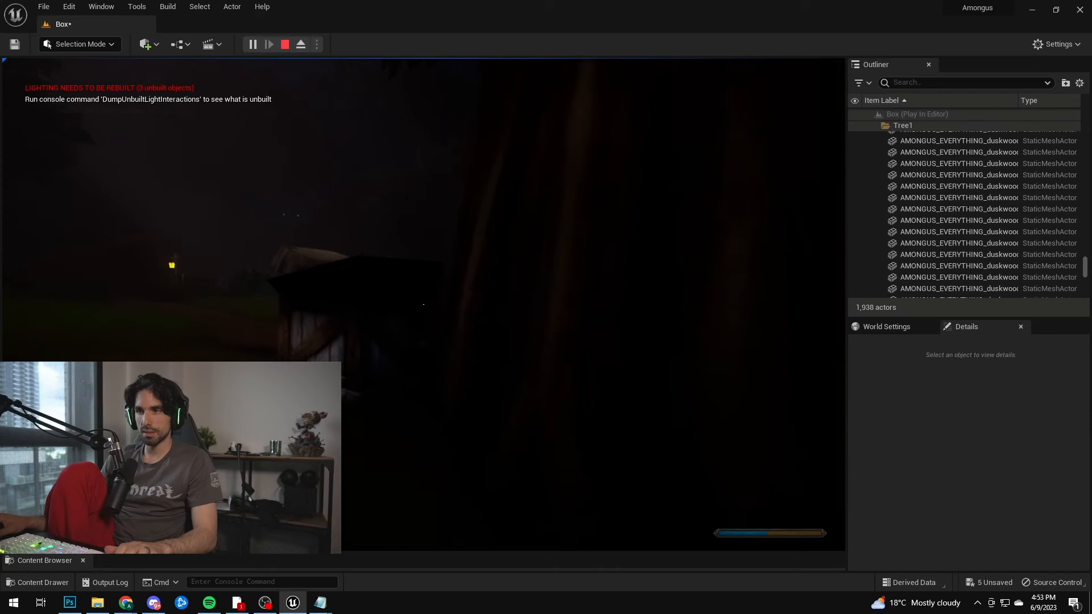
# - Walk past the shed with the leaning coffin toward the graveyard in the play session, and end the session
pyautogui.press('w')
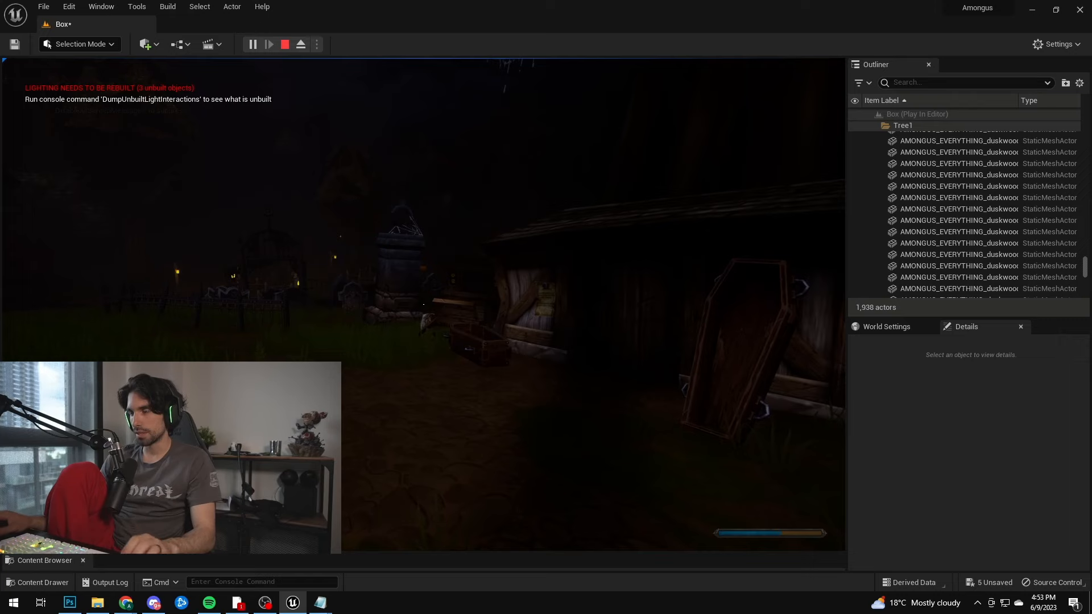
pyautogui.press('Escape')
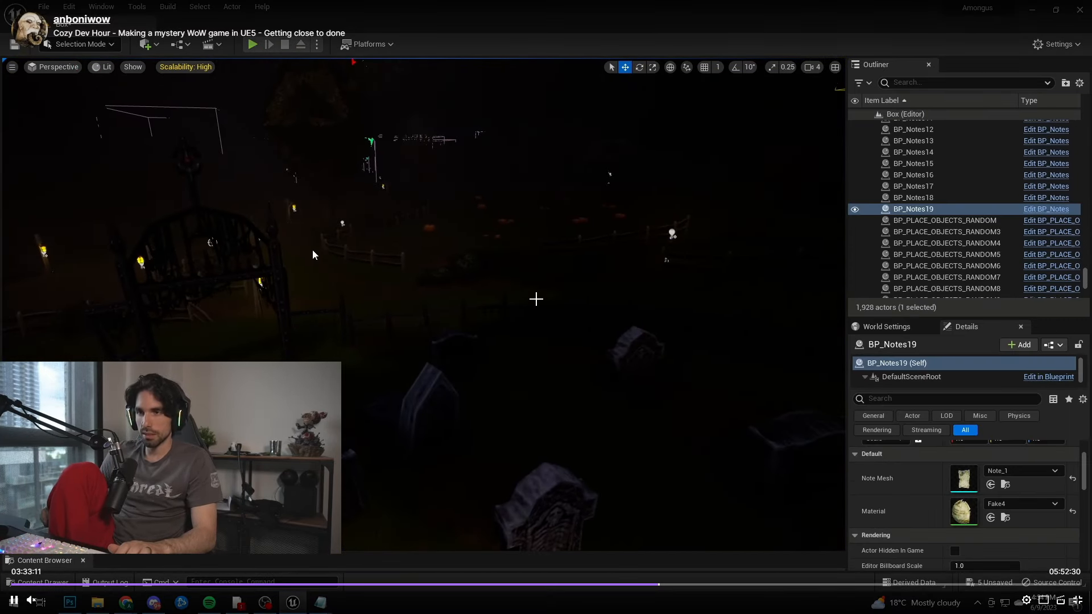
pyautogui.press('f')
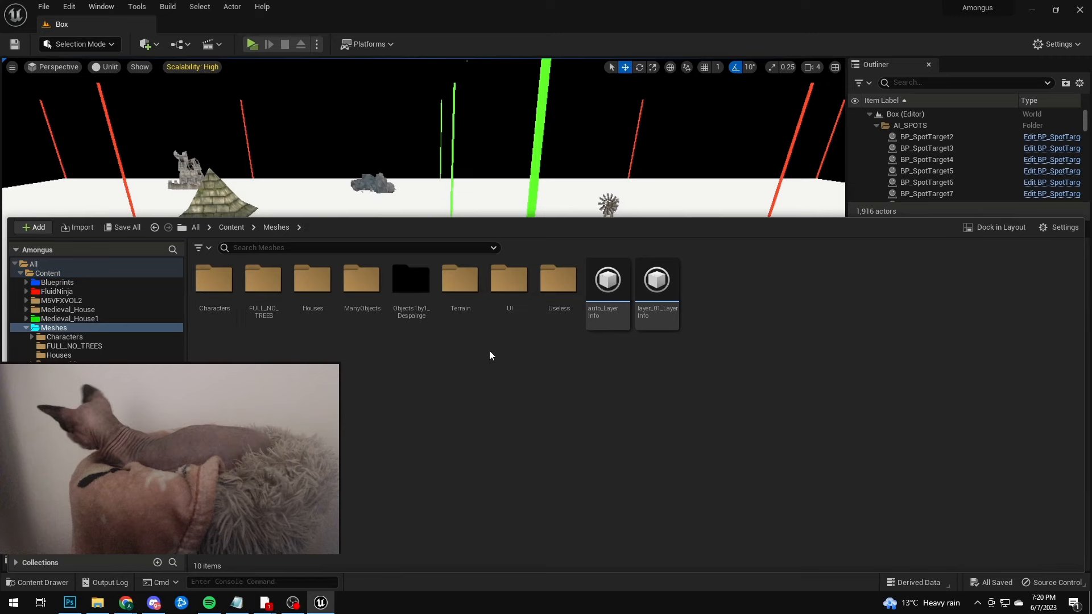
# - Open the W_HUD widget blueprint from the Map folder inside Meshes/UI
pyautogui.doubleClick(509, 279)
pyautogui.doubleClick(214, 279)
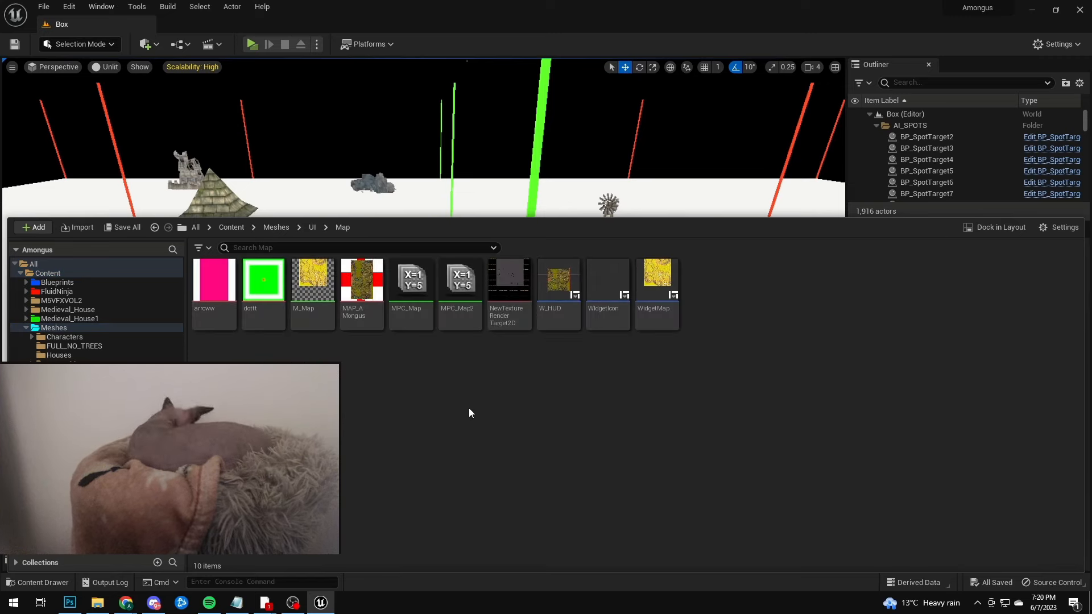
pyautogui.click(559, 285)
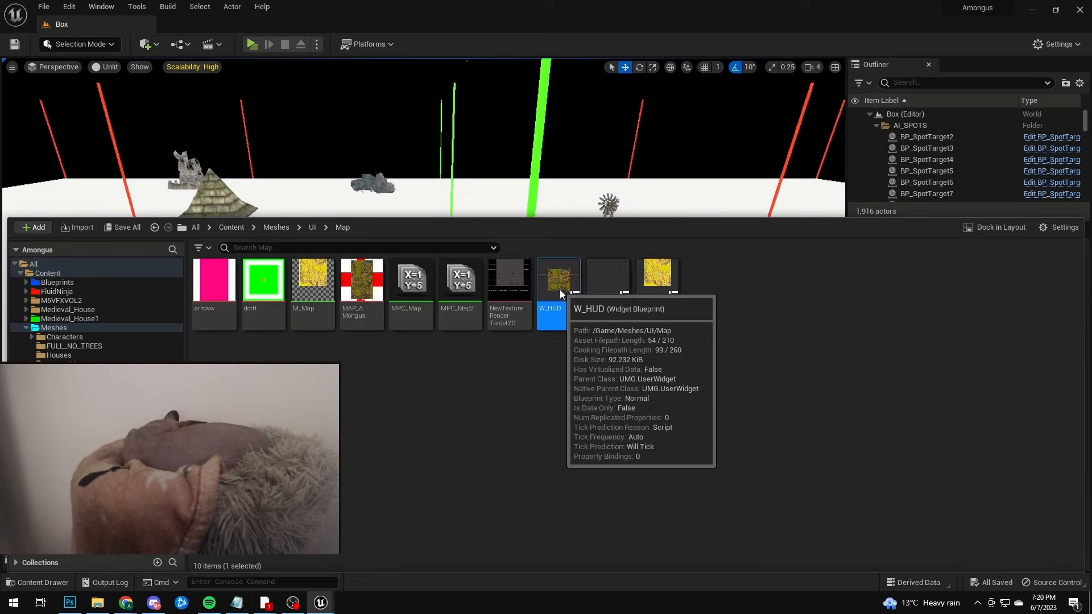
pyautogui.press('Return')
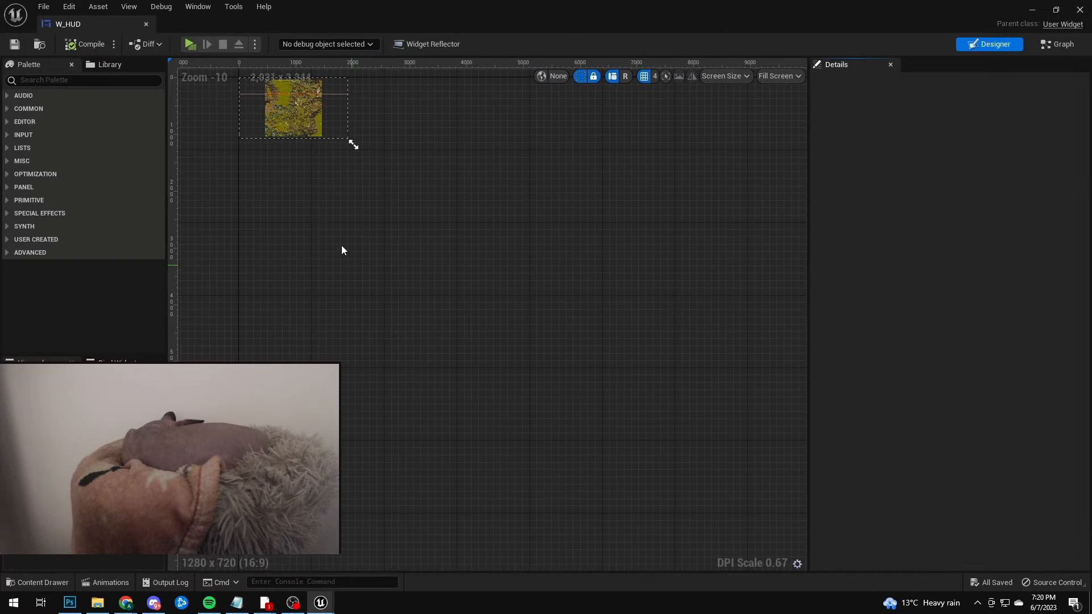
# - Examine the W_HUD map image up close around its central crosshair and the green square marker
pyautogui.moveTo(364, 199); pyautogui.dragTo(545, 348, button='right')
pyautogui.scroll(7, 444, 246)
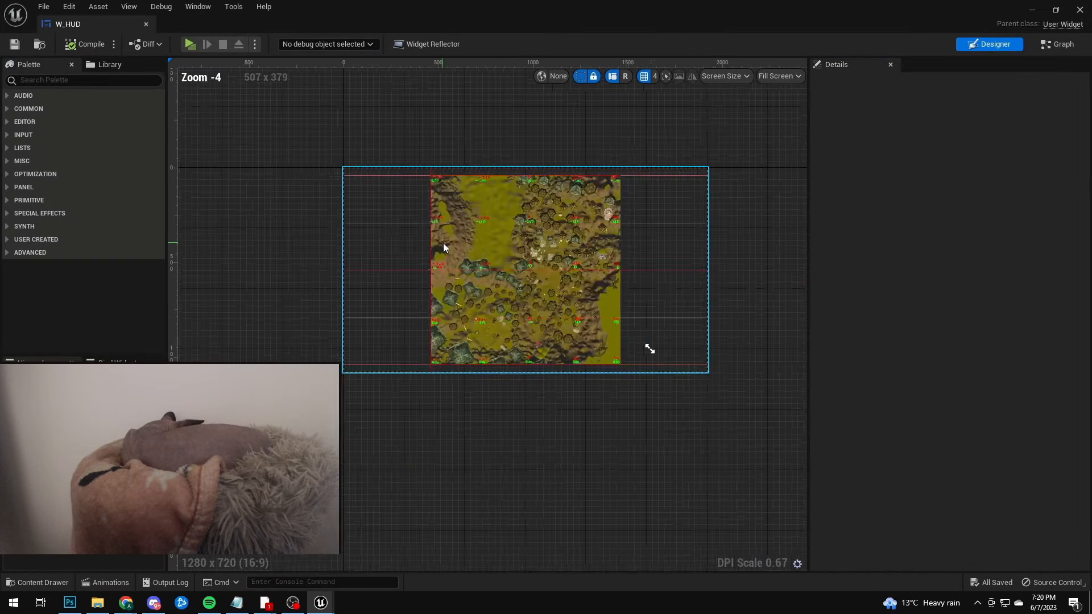
pyautogui.moveTo(624, 205); pyautogui.dragTo(534, 219, button='right')
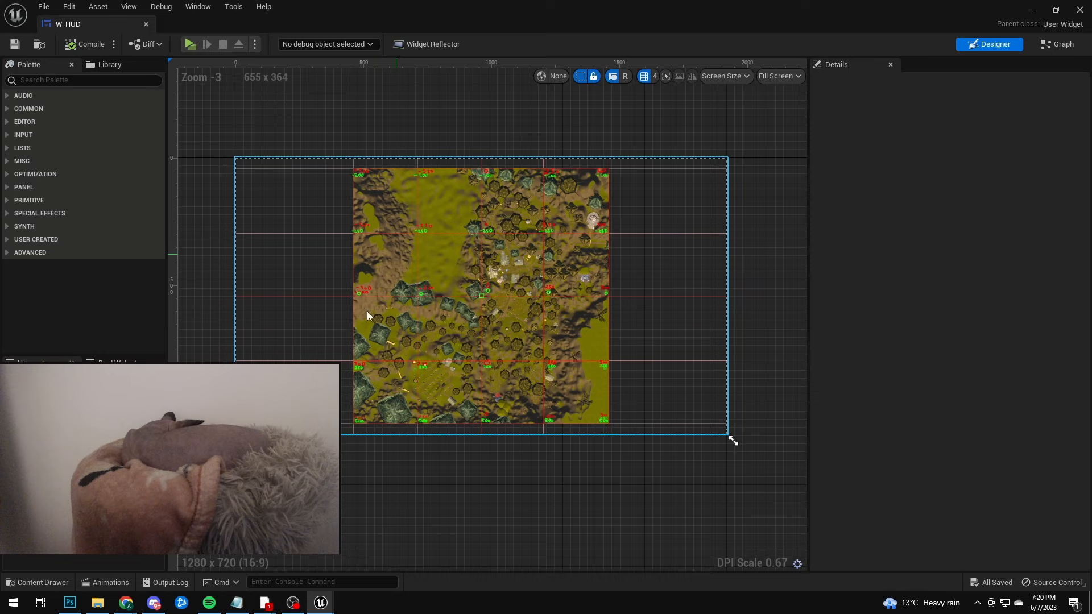
pyautogui.scroll(5, 471, 286)
pyautogui.scroll(10, 466, 281)
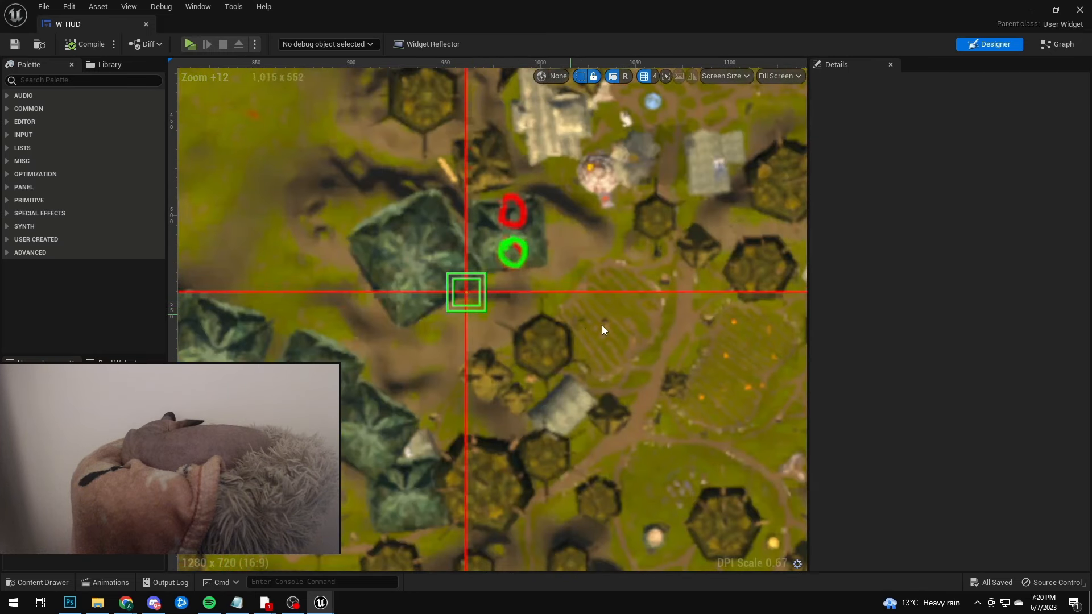
# - Examine the whole W_HUD map image with its grid of red and green coordinate labels
pyautogui.scroll(-6, 604, 330)
pyautogui.scroll(-2, 620, 293)
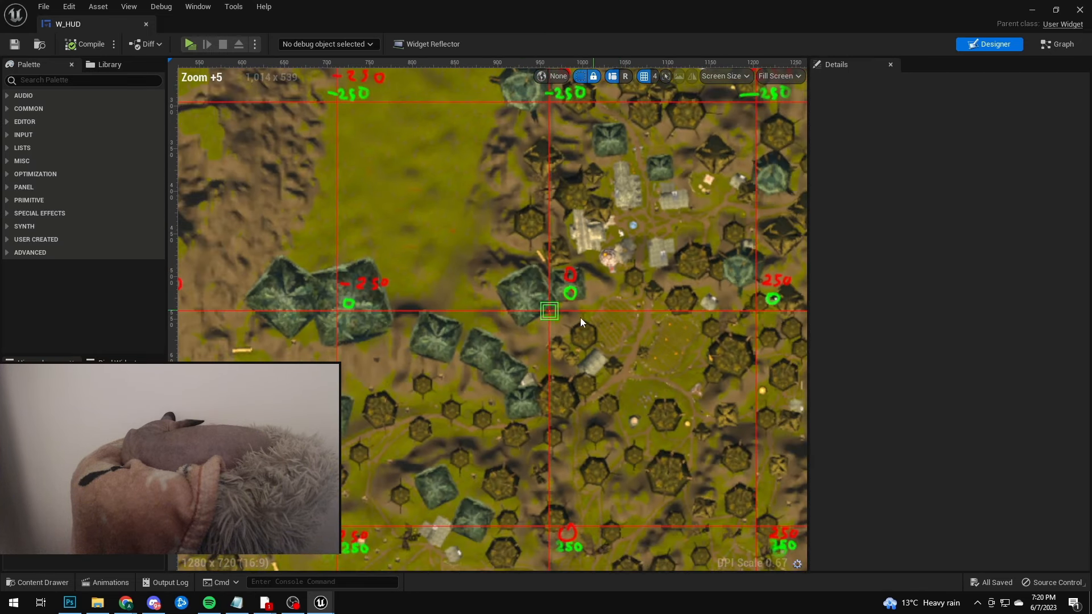
pyautogui.scroll(-2, 620, 384)
pyautogui.moveTo(668, 308); pyautogui.dragTo(633, 282, button='right')
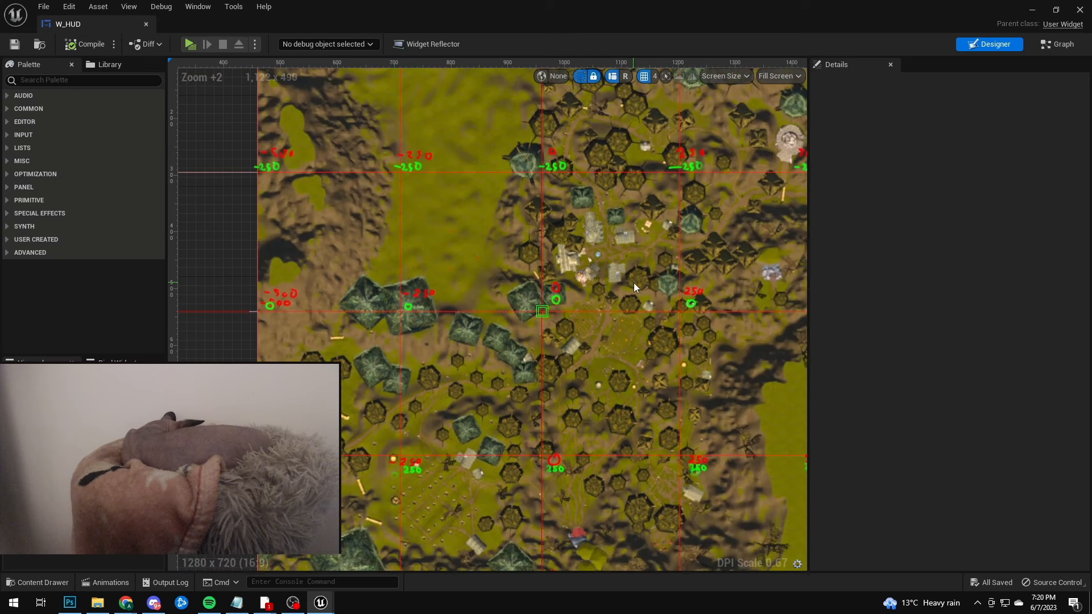
pyautogui.scroll(-2, 634, 282)
pyautogui.moveTo(603, 399); pyautogui.dragTo(514, 376, button='right')
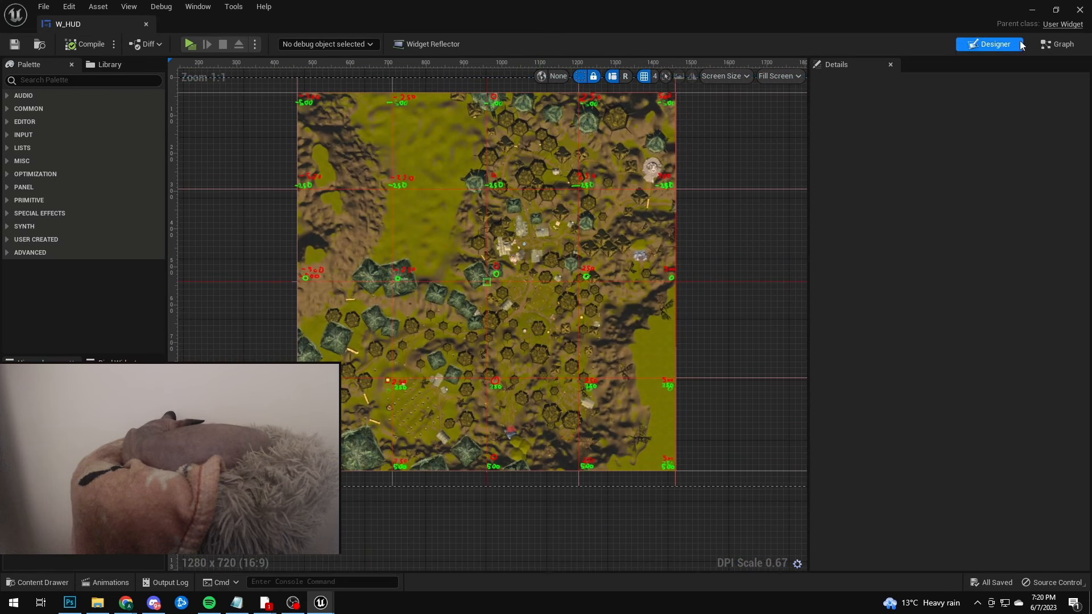
# - Open W_HUD's event graph and examine the nodes that turn the player character's location into the map marker's position
pyautogui.click(1056, 44)
pyautogui.scroll(-3, 504, 408)
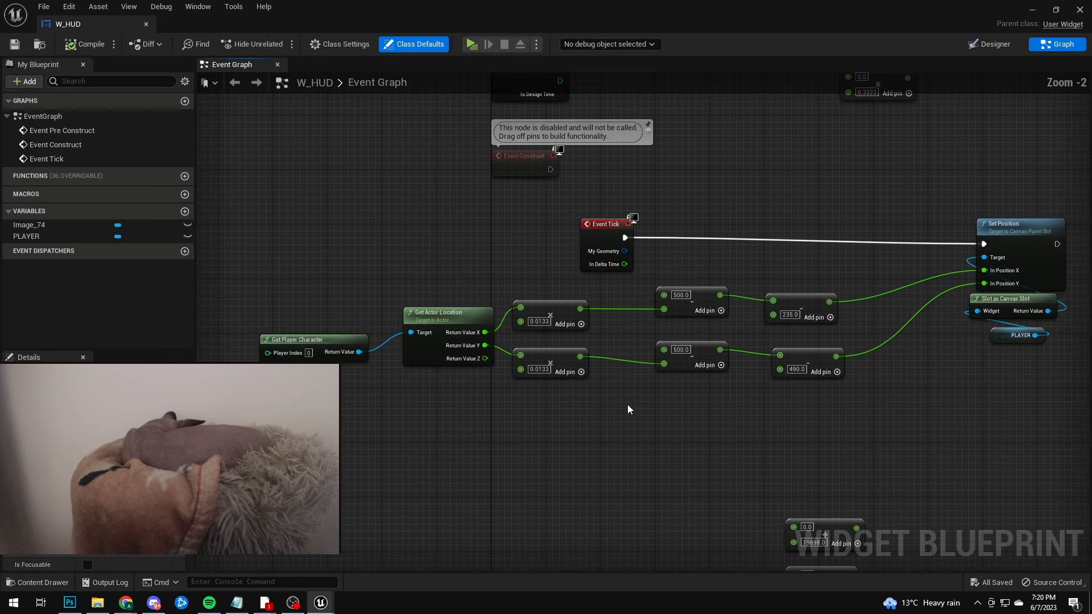
pyautogui.scroll(2, 599, 231)
pyautogui.moveTo(444, 303); pyautogui.dragTo(674, 247, button='right')
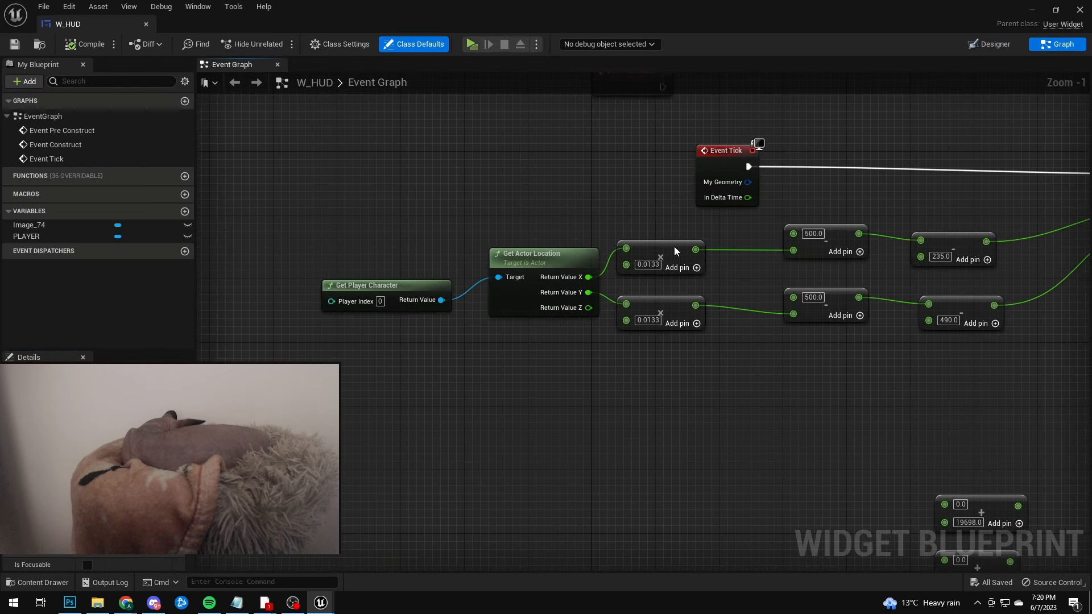
pyautogui.moveTo(397, 275); pyautogui.dragTo(503, 284)
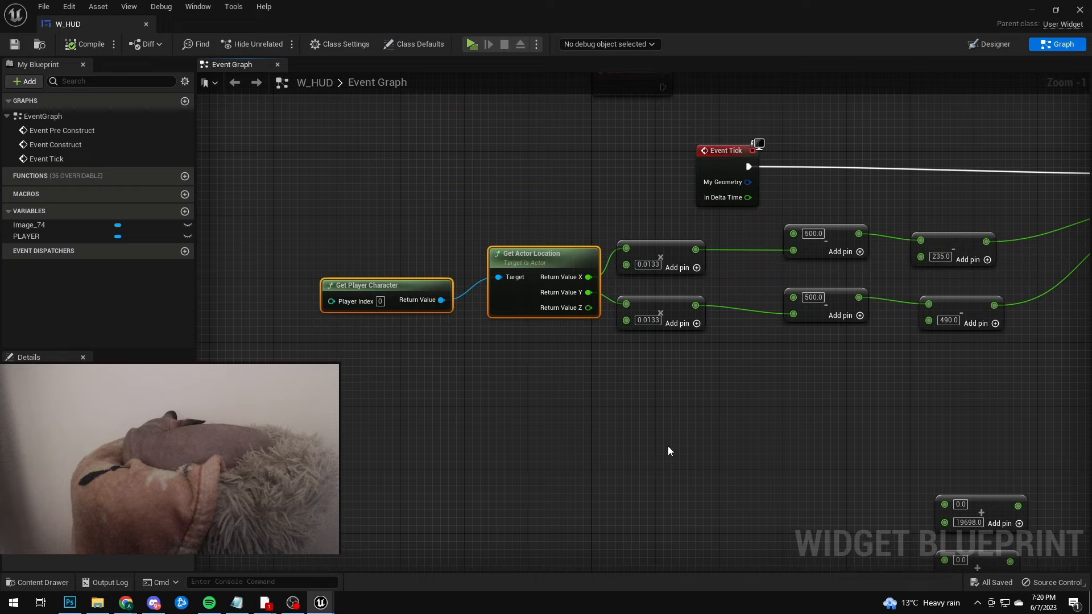
pyautogui.moveTo(744, 281); pyautogui.dragTo(582, 272, button='right')
pyautogui.scroll(1, 569, 267)
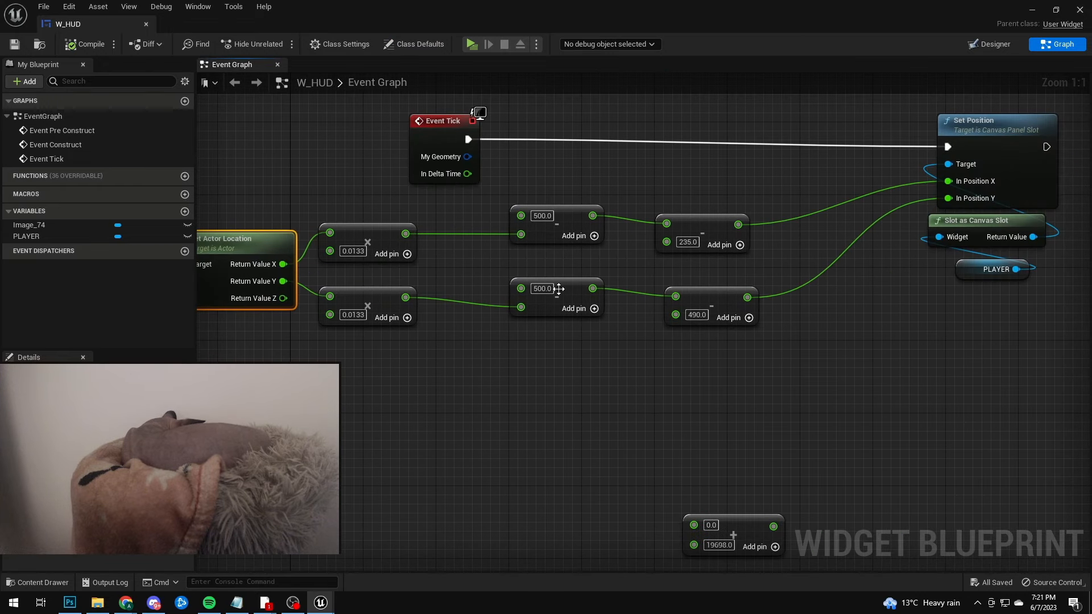
# - Align the 500.0 subtract node of the Y branch with its multiply node in the event graph
pyautogui.moveTo(559, 289); pyautogui.dragTo(549, 280)
pyautogui.click(412, 397)
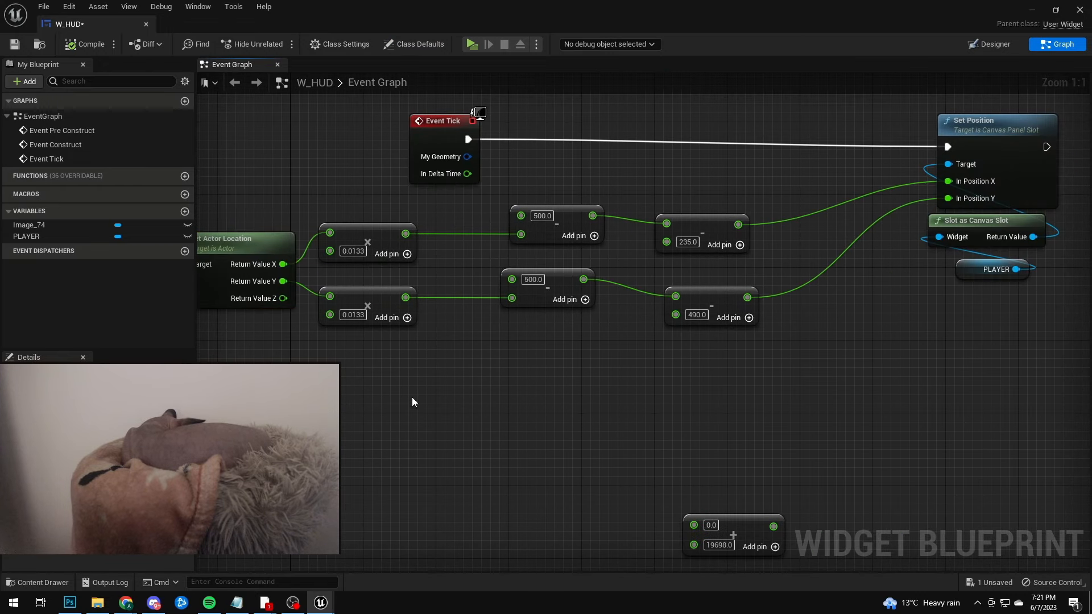
pyautogui.moveTo(412, 398); pyautogui.dragTo(437, 402, button='right')
# - Switch to the Box level and examine its terrain and meshes in the top wireframe view
pyautogui.hotkey('alt', 'Tab')
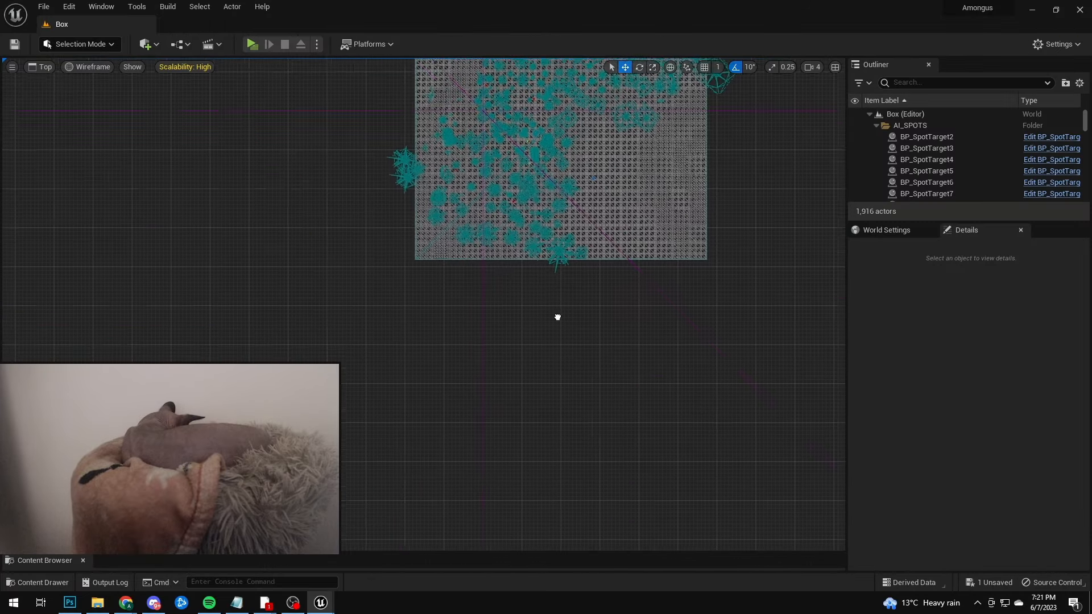
pyautogui.moveTo(556, 315); pyautogui.dragTo(570, 499, button='right')
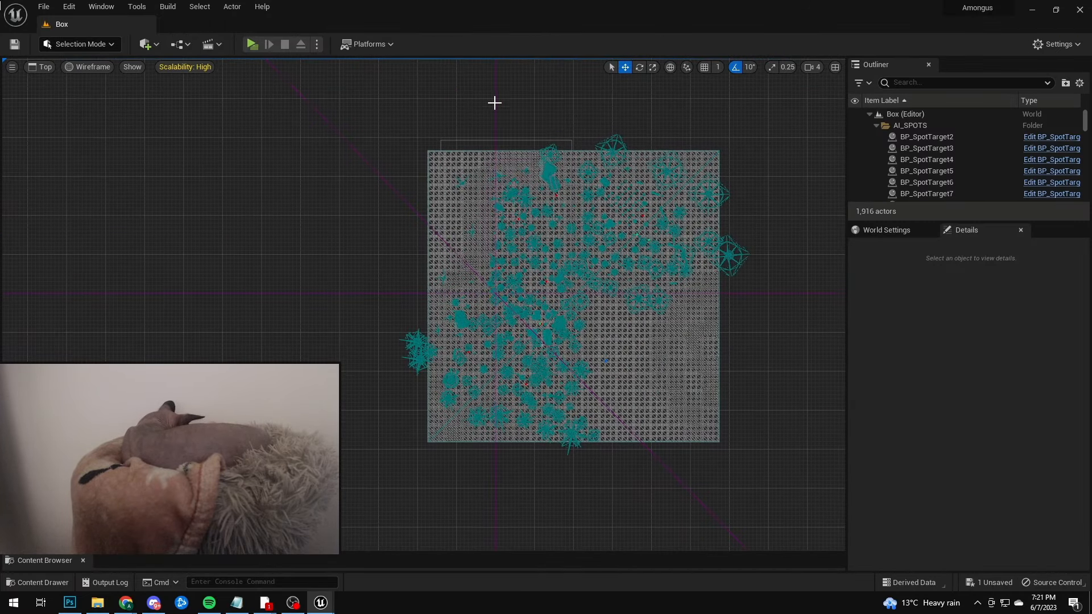
pyautogui.scroll(5, 497, 295)
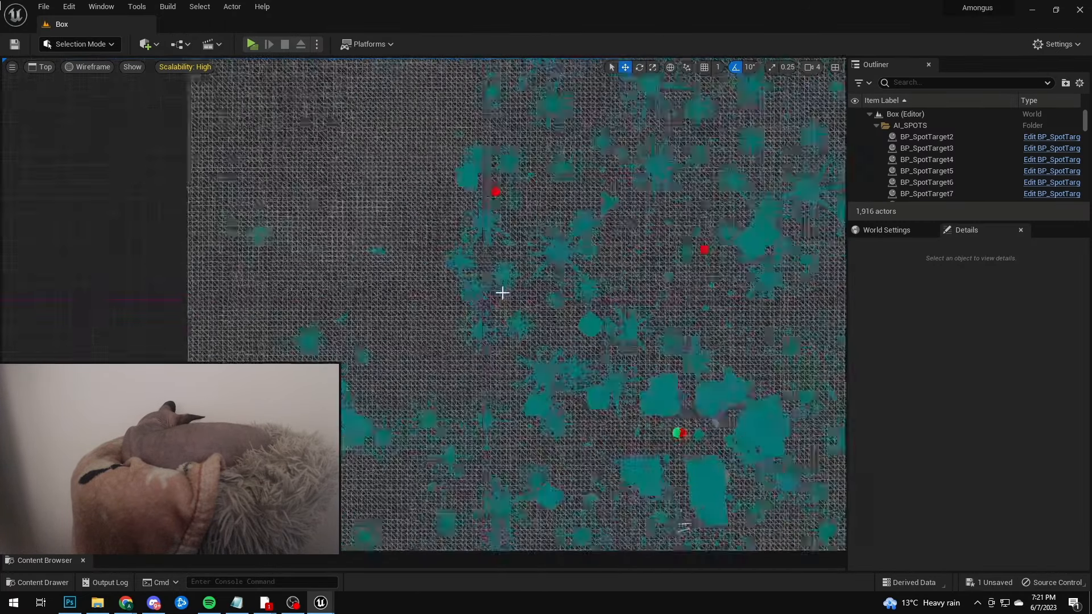
pyautogui.scroll(-3, 491, 364)
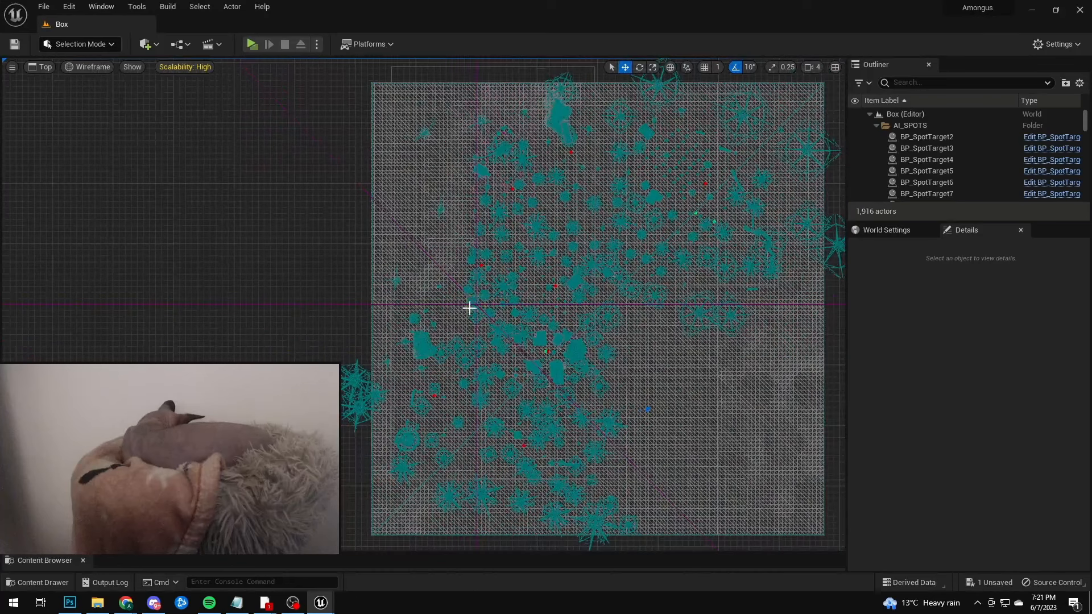
# - Return to the W_HUD designer and examine the green player marker at the map's centre against the full map
pyautogui.moveTo(321, 605)
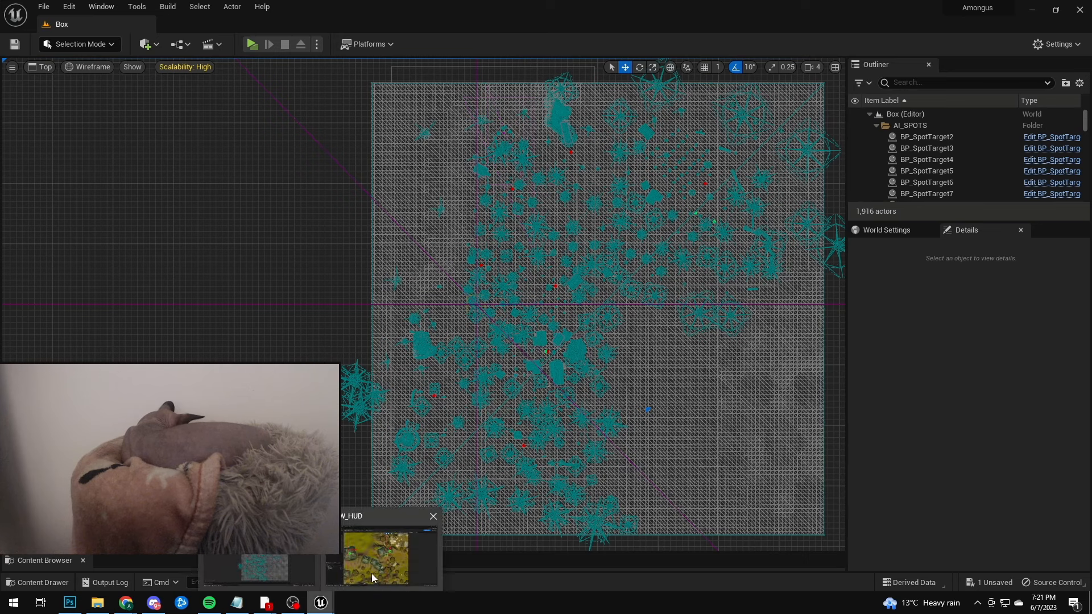
pyautogui.click(378, 569)
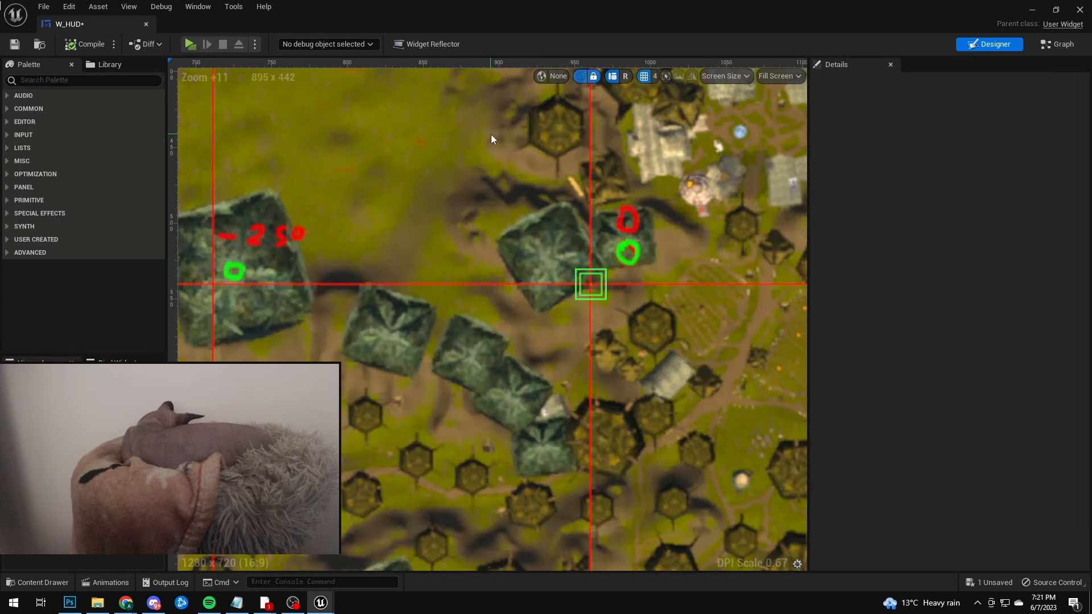
pyautogui.moveTo(549, 274); pyautogui.dragTo(507, 284, button='right')
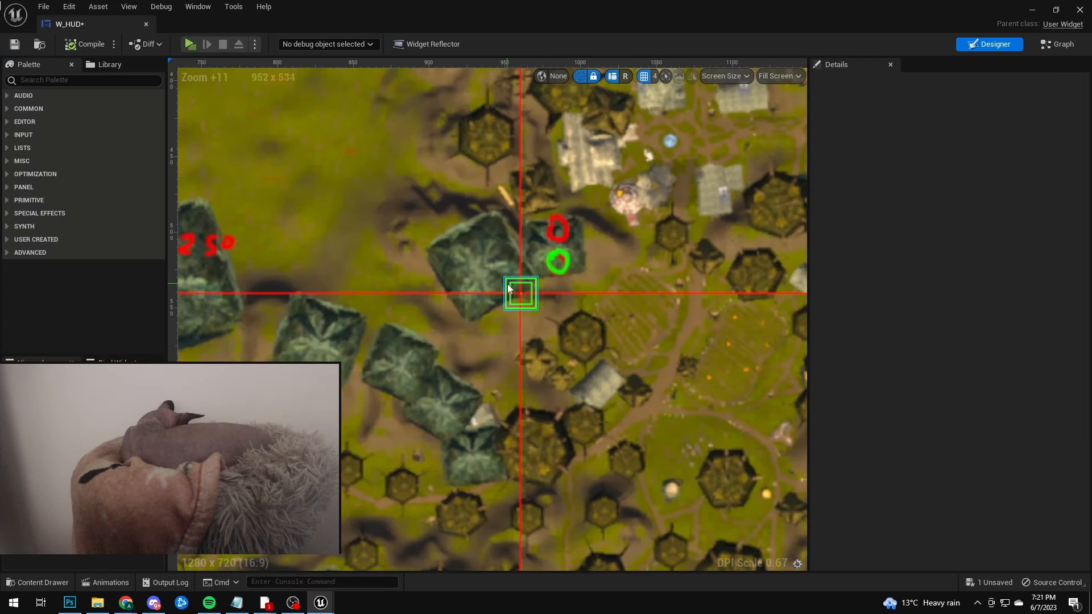
pyautogui.scroll(-3, 512, 287)
pyautogui.scroll(-9, 589, 300)
pyautogui.moveTo(599, 299); pyautogui.dragTo(532, 297, button='right')
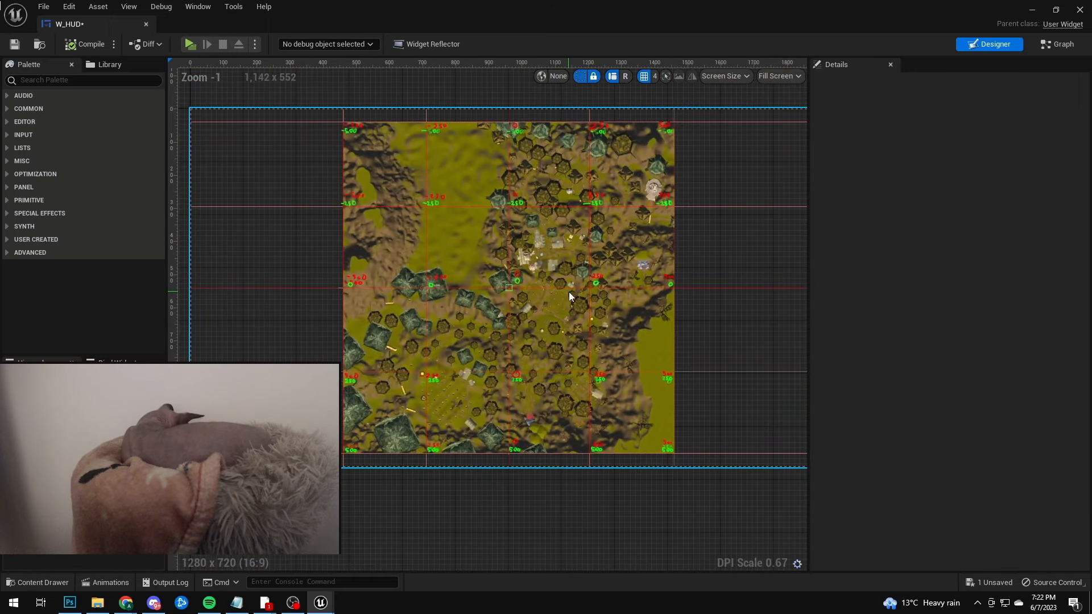
pyautogui.scroll(3, 411, 286)
pyautogui.moveTo(411, 286); pyautogui.dragTo(548, 228, button='right')
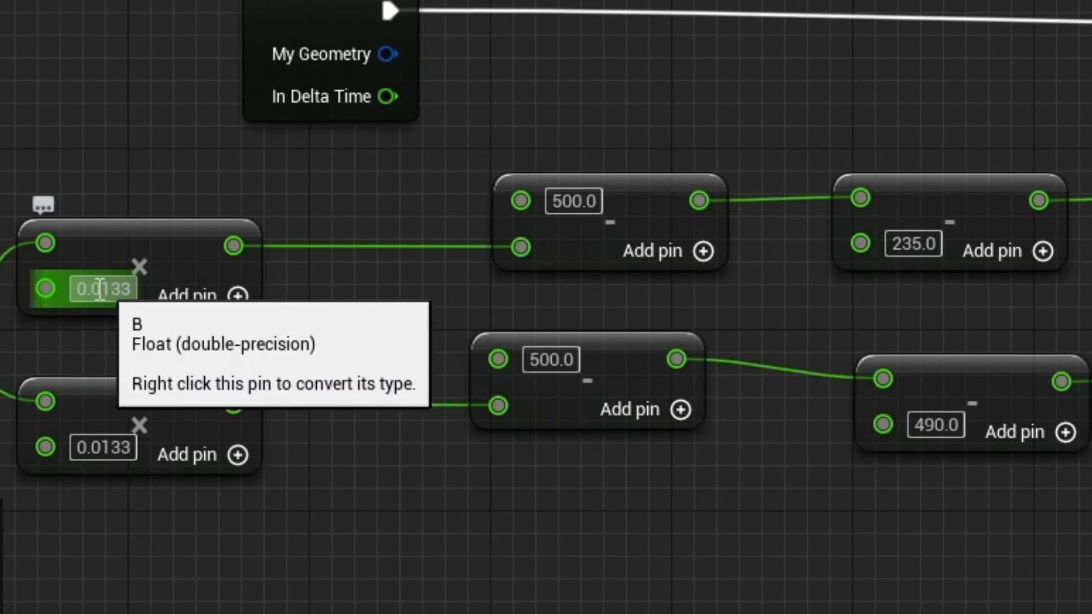
# - Highlight the X branch's 500.0 and 235.0 subtract nodes in the event graph, and close the W_HUD blueprint
pyautogui.moveTo(468, 156); pyautogui.dragTo(761, 306)
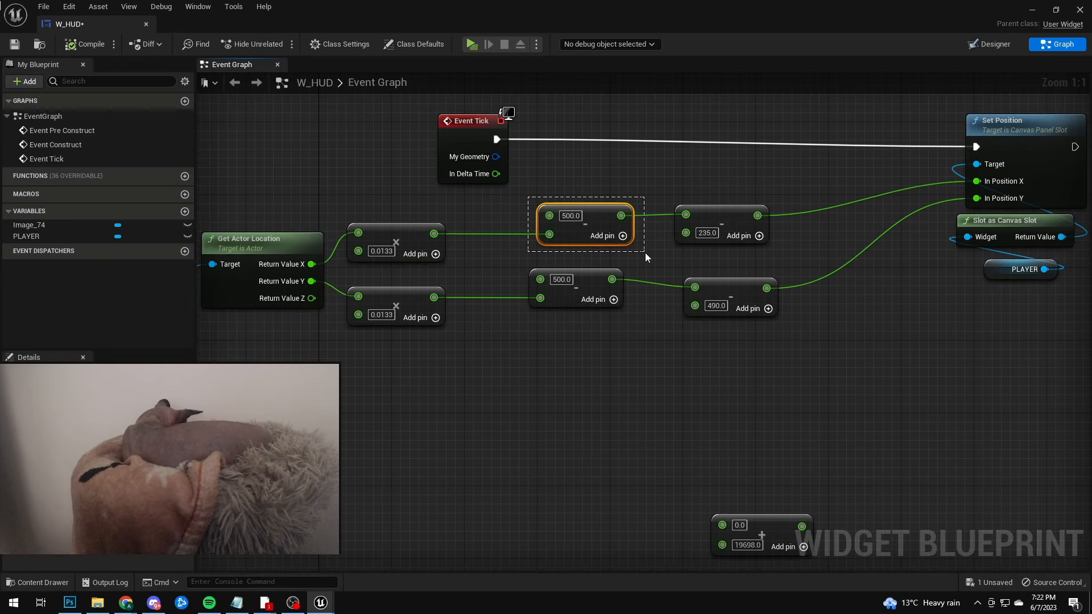
pyautogui.moveTo(645, 253); pyautogui.dragTo(645, 253)
pyautogui.moveTo(669, 190); pyautogui.dragTo(804, 240)
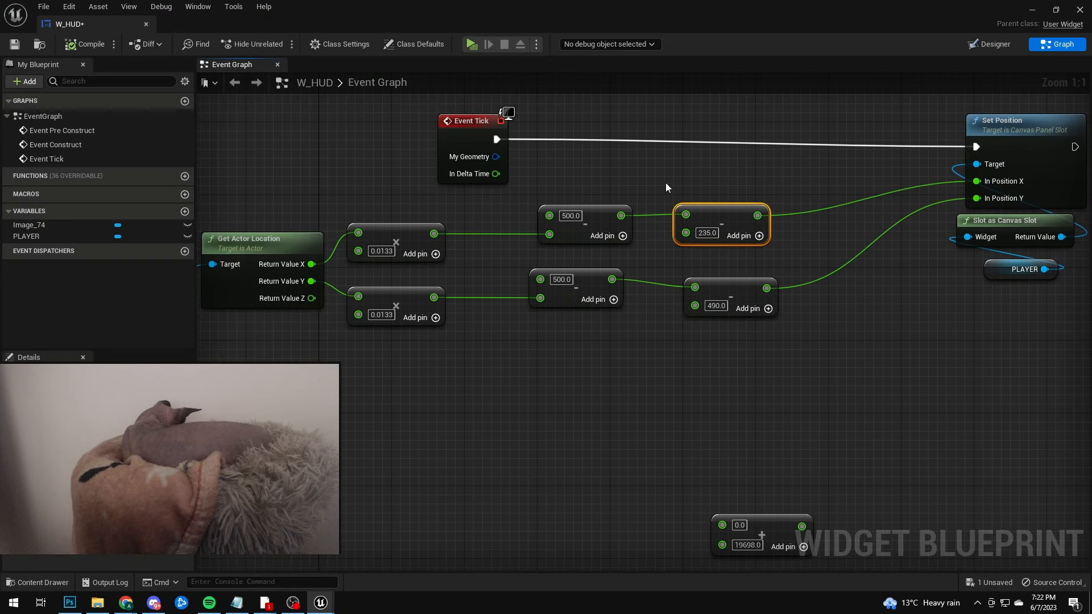
pyautogui.click(147, 25)
# - Switch the Box level viewport to the perspective view and look over the buildings and coloured poles
pyautogui.hotkey('alt', 'g')
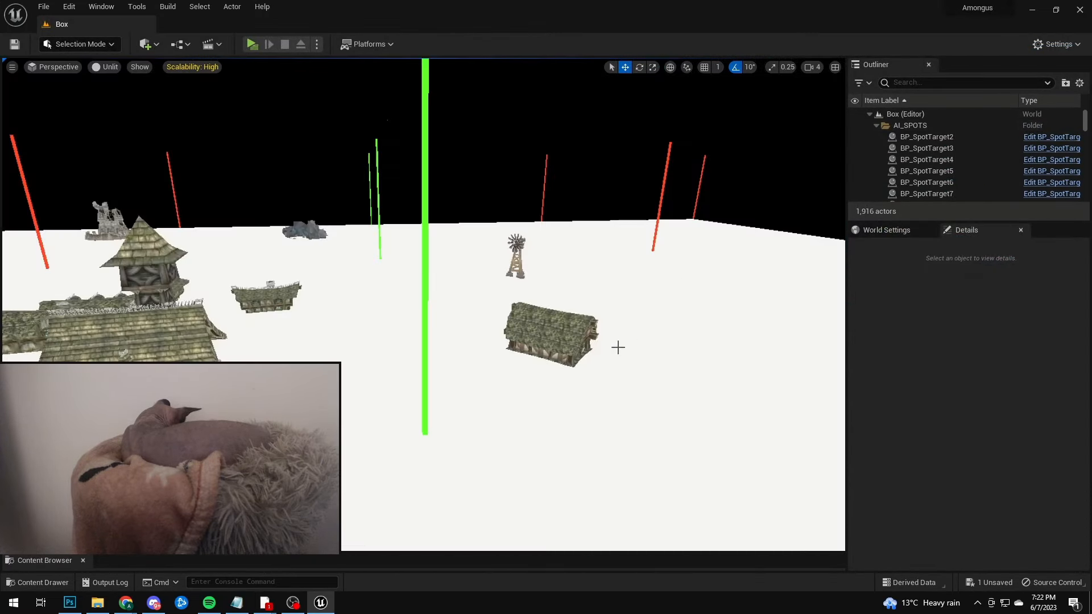
pyautogui.moveTo(617, 346); pyautogui.dragTo(591, 369, button='right')
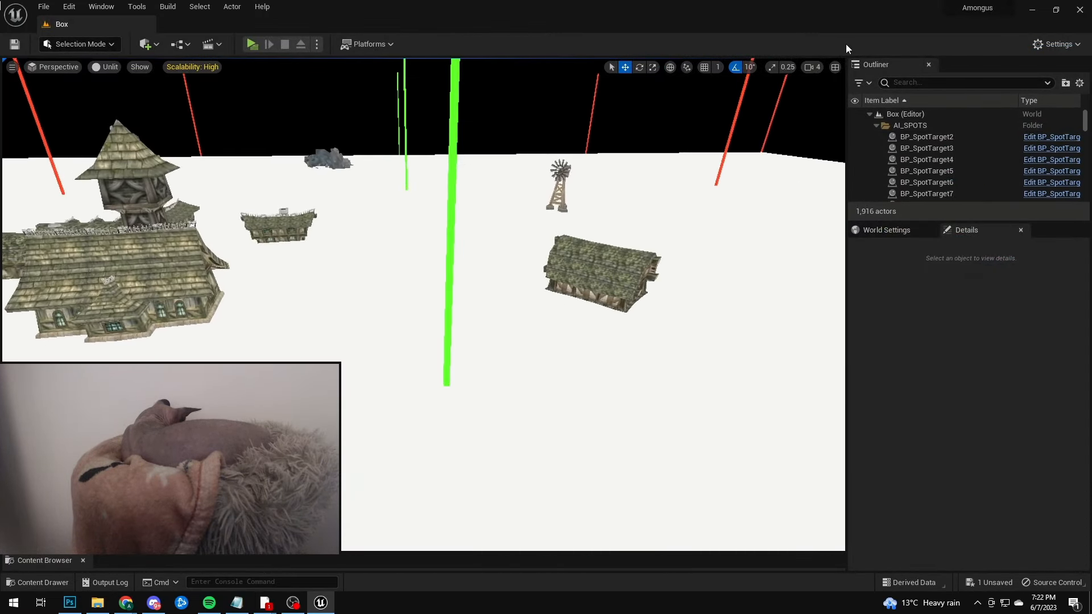
pyautogui.click(817, 67)
# - Play the Box level and walk to the green pole, repeatedly showing the map to check the player marker's position
pyautogui.click(252, 44)
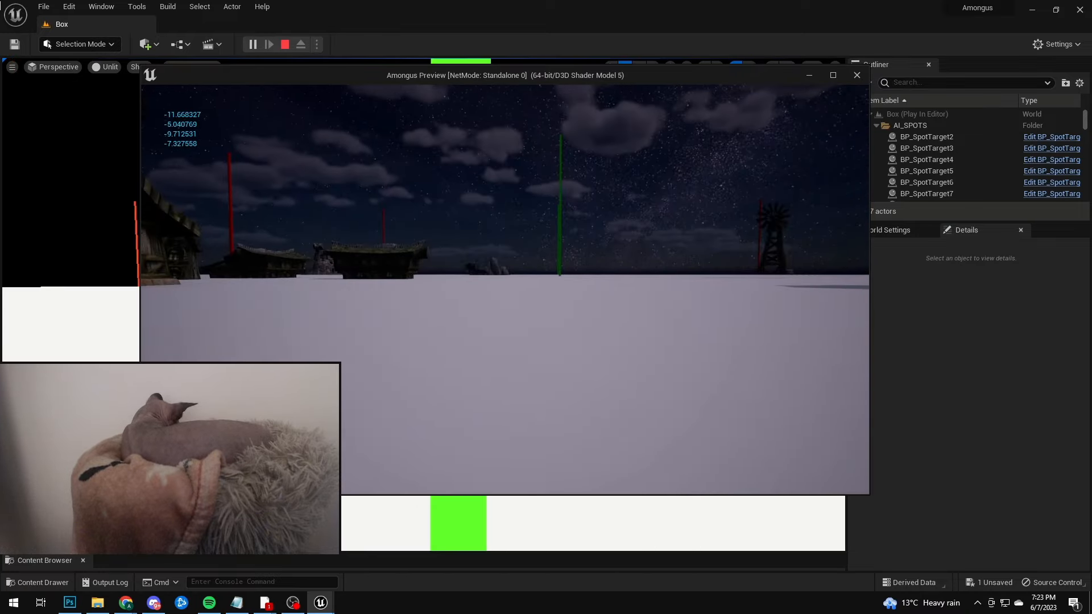
pyautogui.press('m')
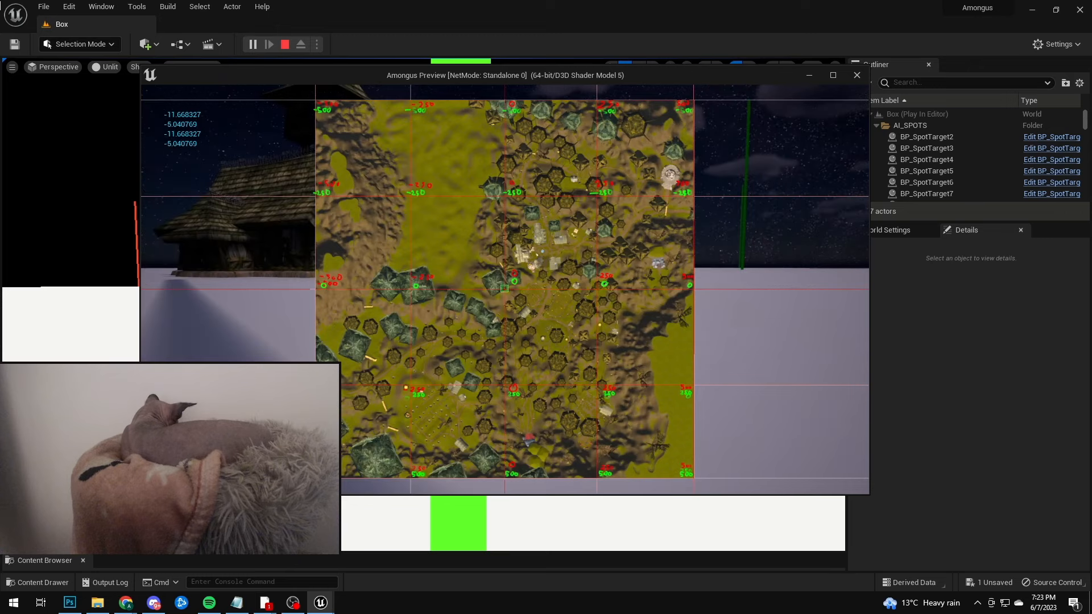
pyautogui.press('m')
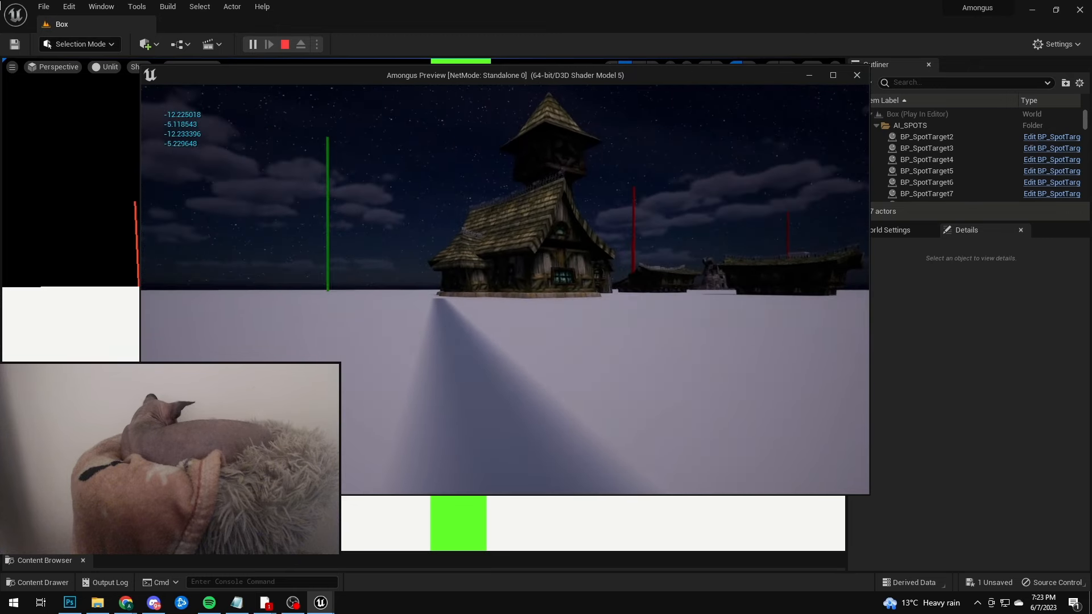
pyautogui.press('m')
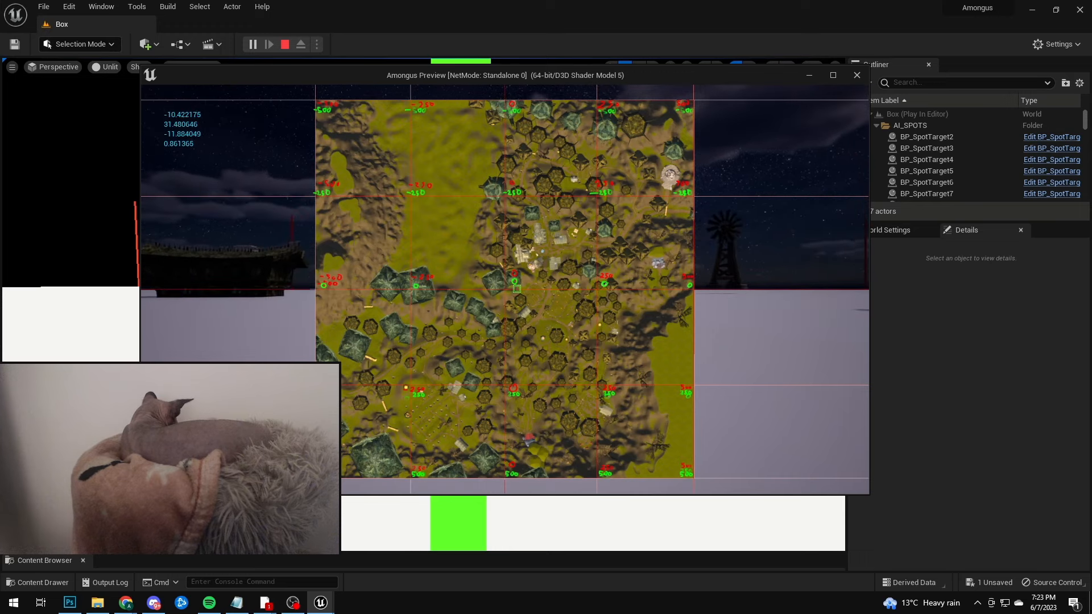
pyautogui.press('m')
pyautogui.press('m')
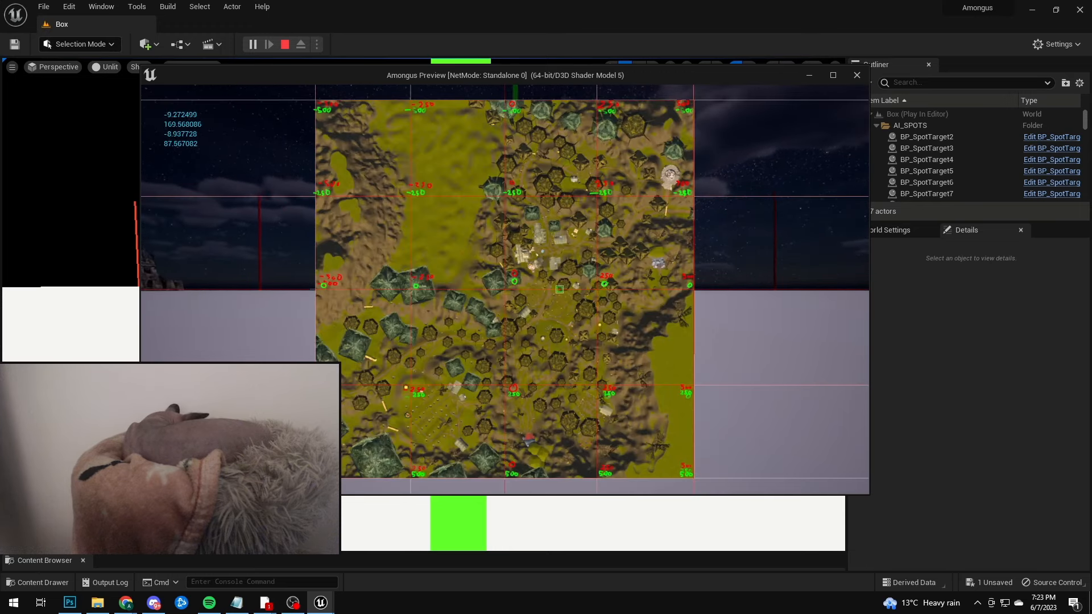
pyautogui.press('m')
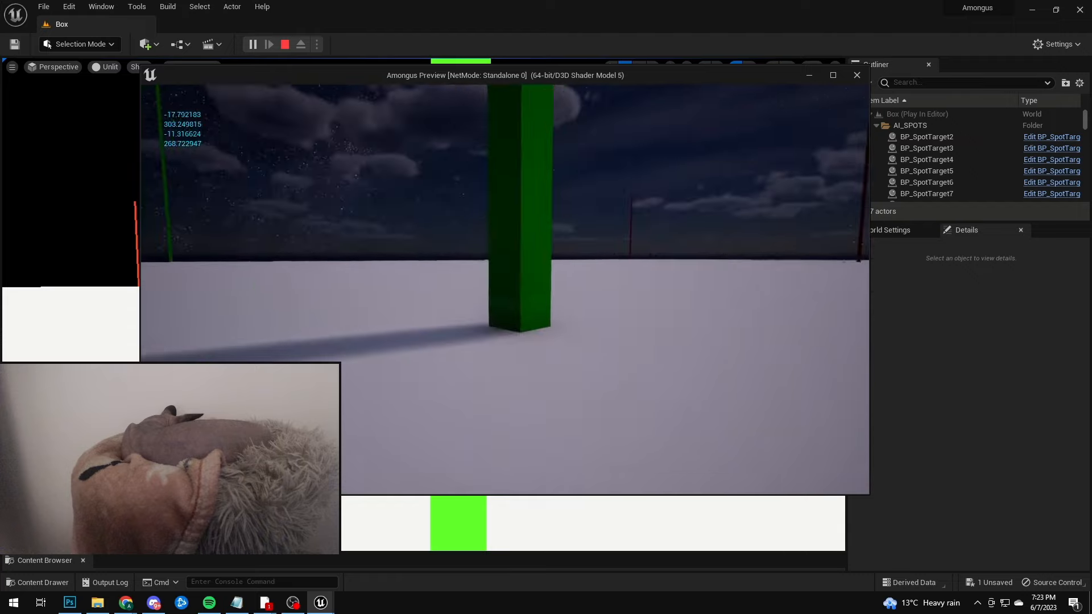
pyautogui.press('m')
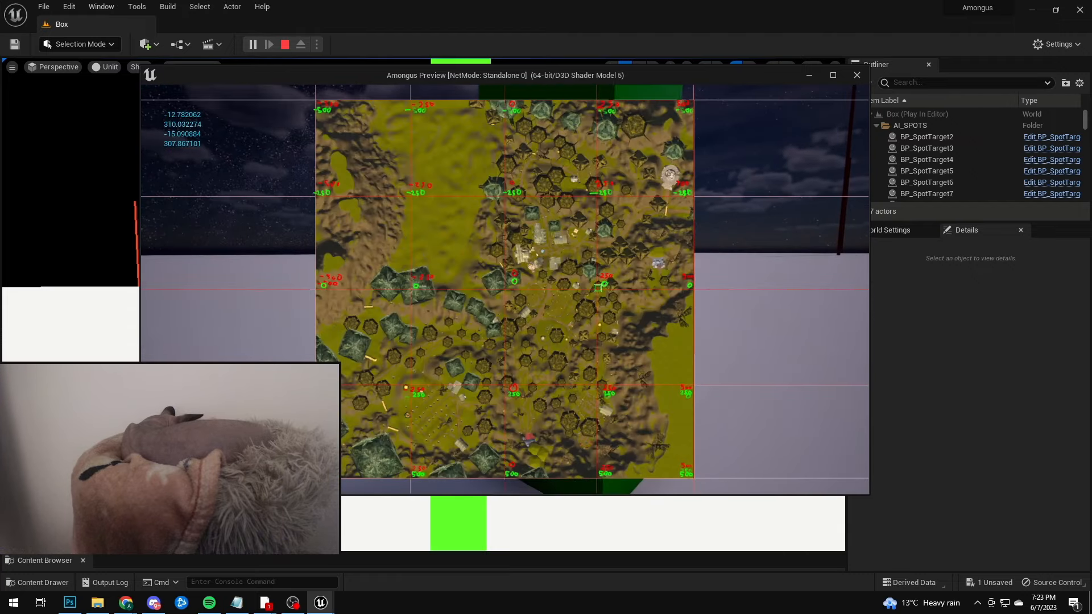
pyautogui.press('m')
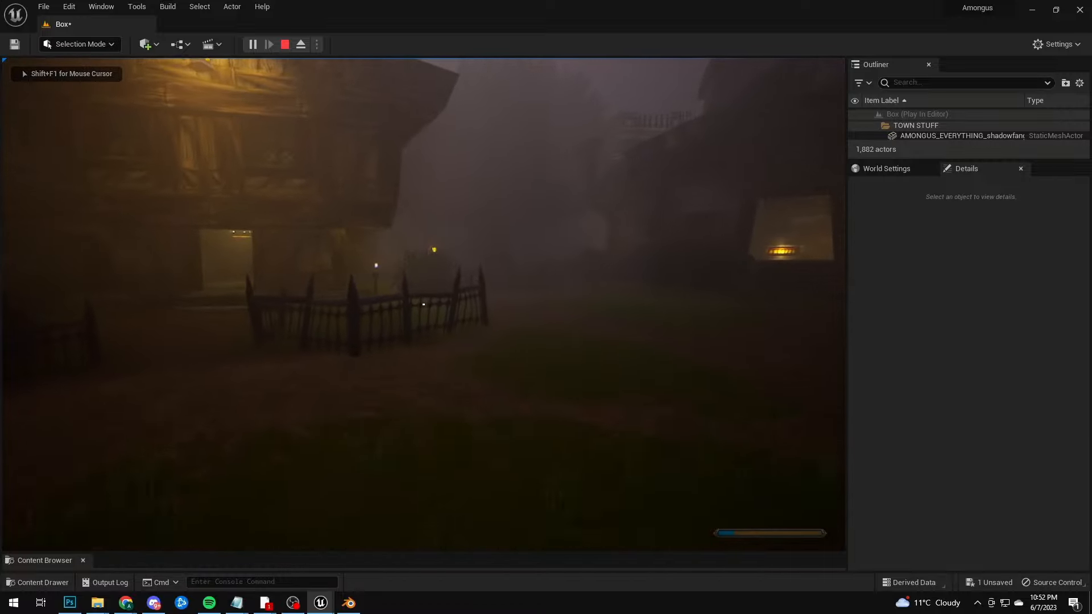
# - Walk through the foggy town past the iron fence in the play session
pyautogui.press('w')
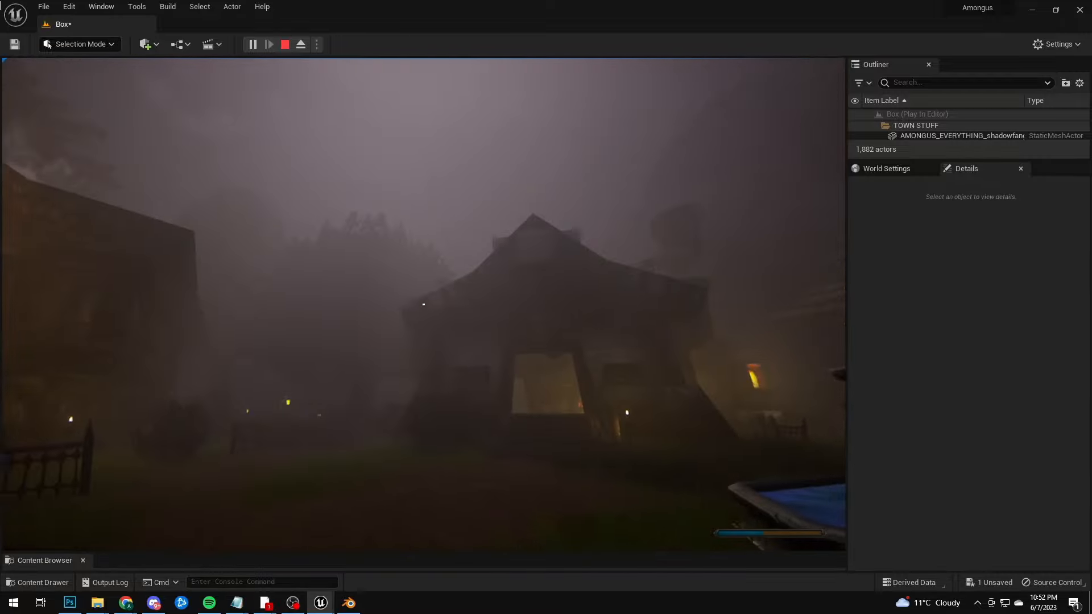
pyautogui.press('w')
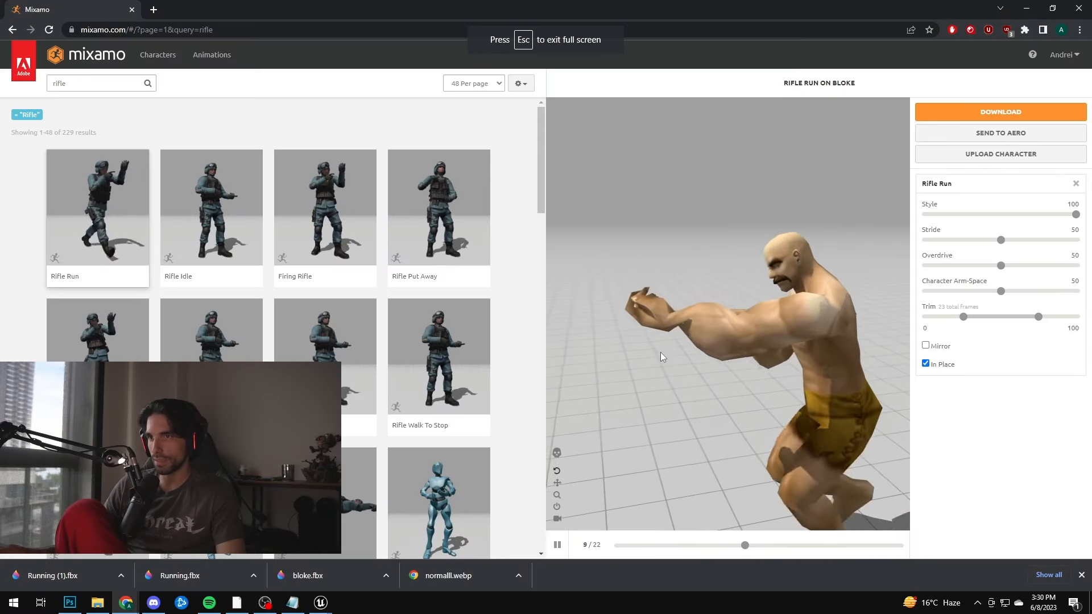
# - In Mixamo, inspect the Rifle Run animation on the Bloke character up close and try a Style of 36
pyautogui.scroll(3, 662, 358)
pyautogui.moveTo(663, 362); pyautogui.dragTo(756, 293)
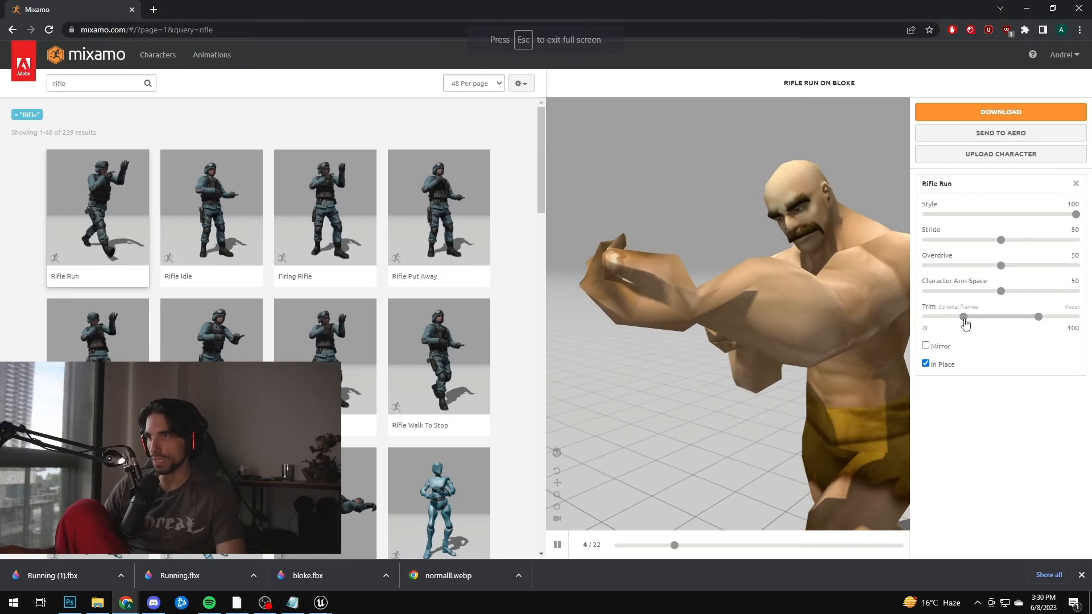
pyautogui.moveTo(862, 299)
pyautogui.mouseDown()
pyautogui.moveTo(880, 335)
pyautogui.moveTo(844, 291)
pyautogui.mouseUp()
pyautogui.moveTo(1075, 214); pyautogui.dragTo(980, 217)
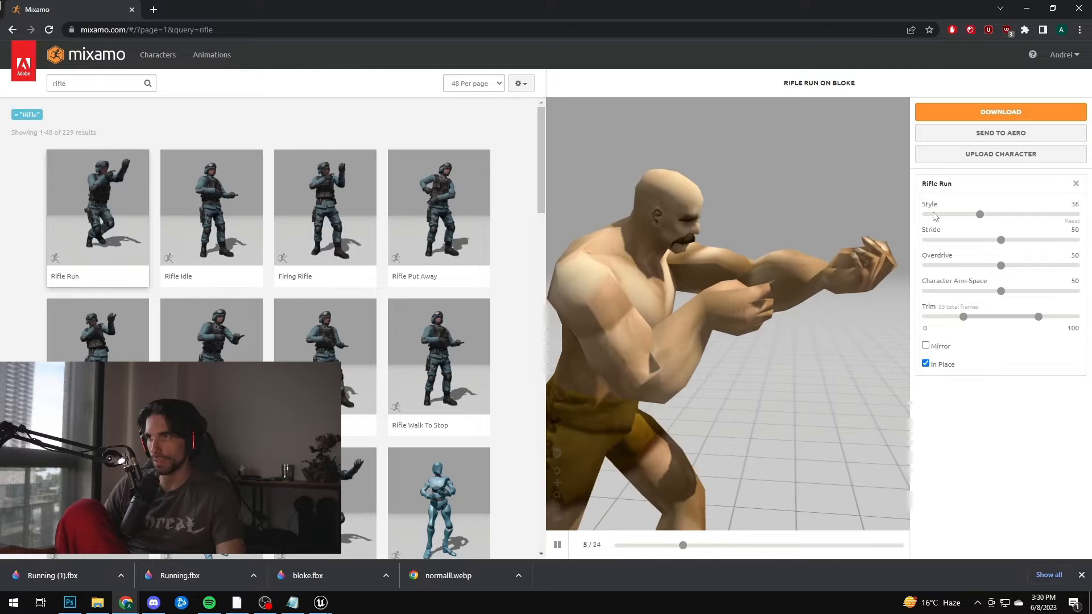
# - Set the Rifle Run animation's Style to 98 and view the Bloke character from behind
pyautogui.moveTo(980, 214); pyautogui.dragTo(1073, 219)
pyautogui.moveTo(682, 256); pyautogui.dragTo(762, 255)
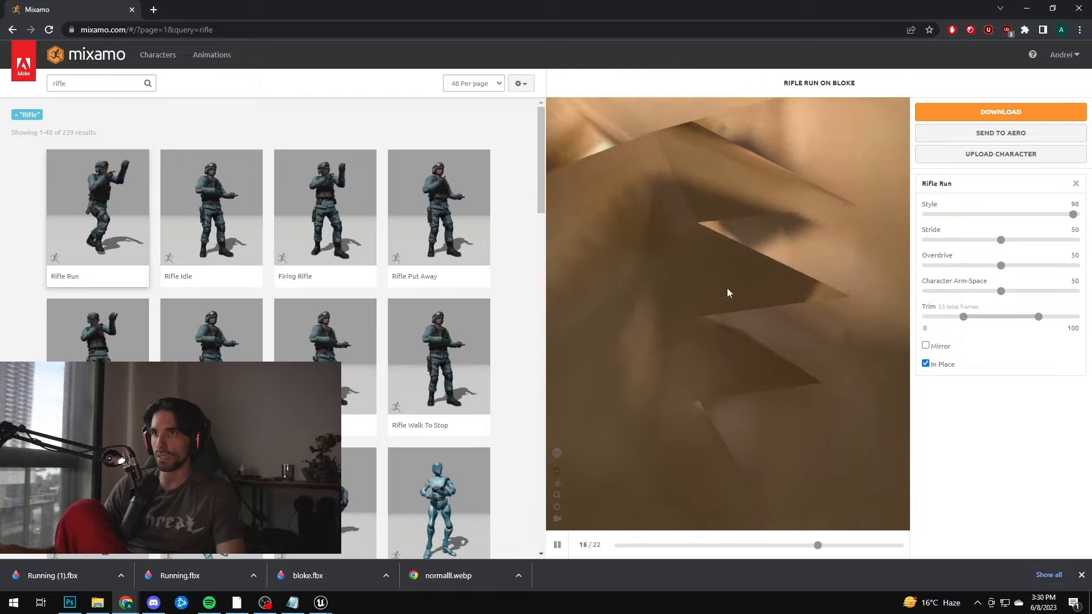
pyautogui.scroll(-5, 691, 292)
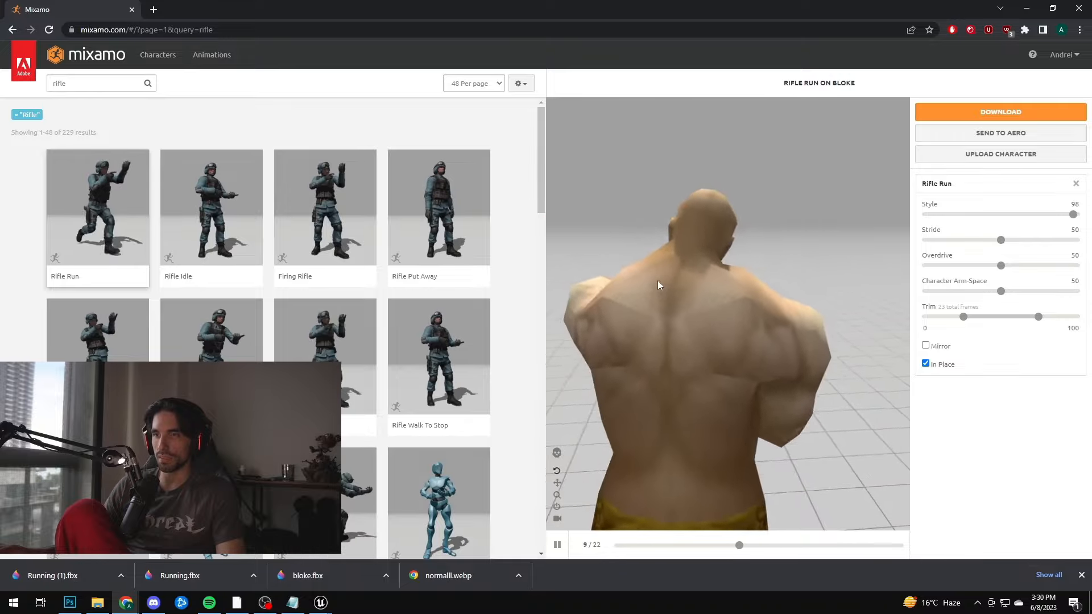
# - Inspect the Rifle Run animation on the Bloke character from the front and side
pyautogui.moveTo(658, 281); pyautogui.dragTo(811, 302)
pyautogui.scroll(5, 807, 282)
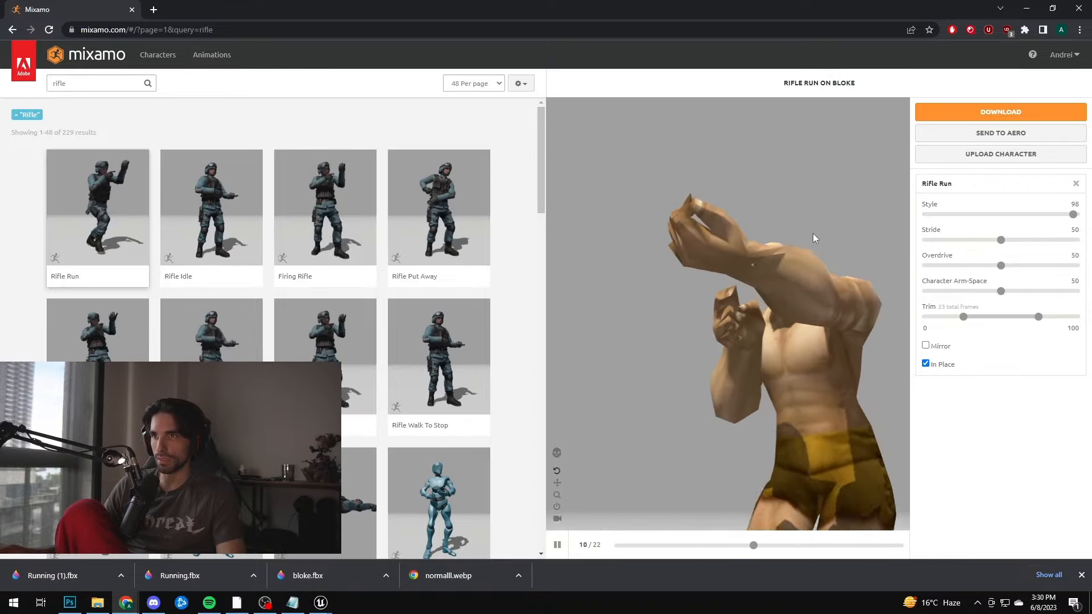
pyautogui.moveTo(814, 233); pyautogui.dragTo(931, 300)
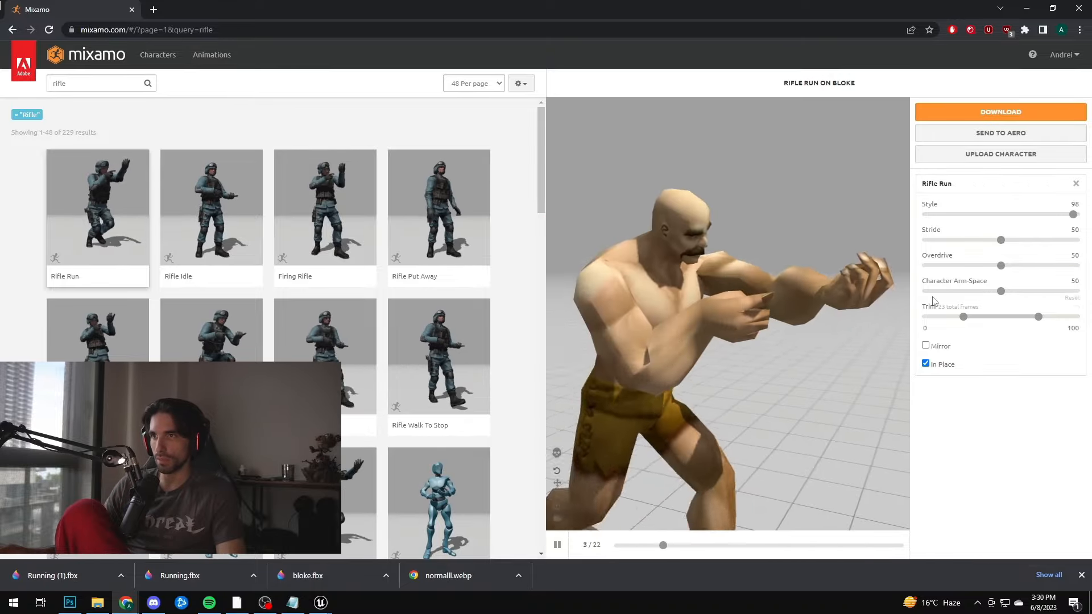
pyautogui.moveTo(743, 273); pyautogui.dragTo(872, 340)
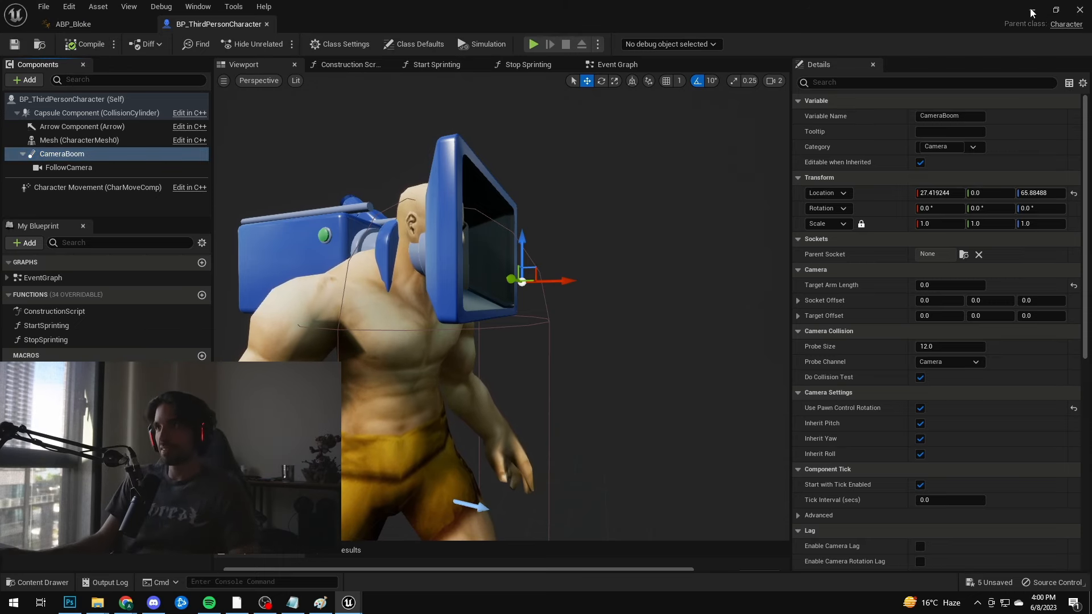
# - Switch to the Box level in Unreal Engine and play it twice to check the first-person view of the character's body
pyautogui.click(1033, 11)
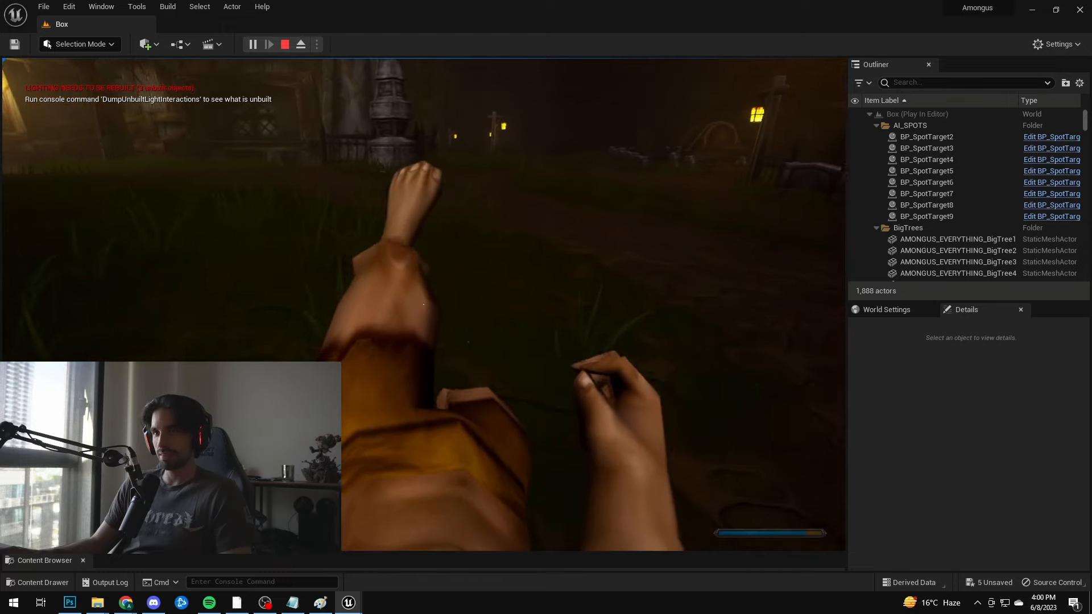
pyautogui.press('Escape')
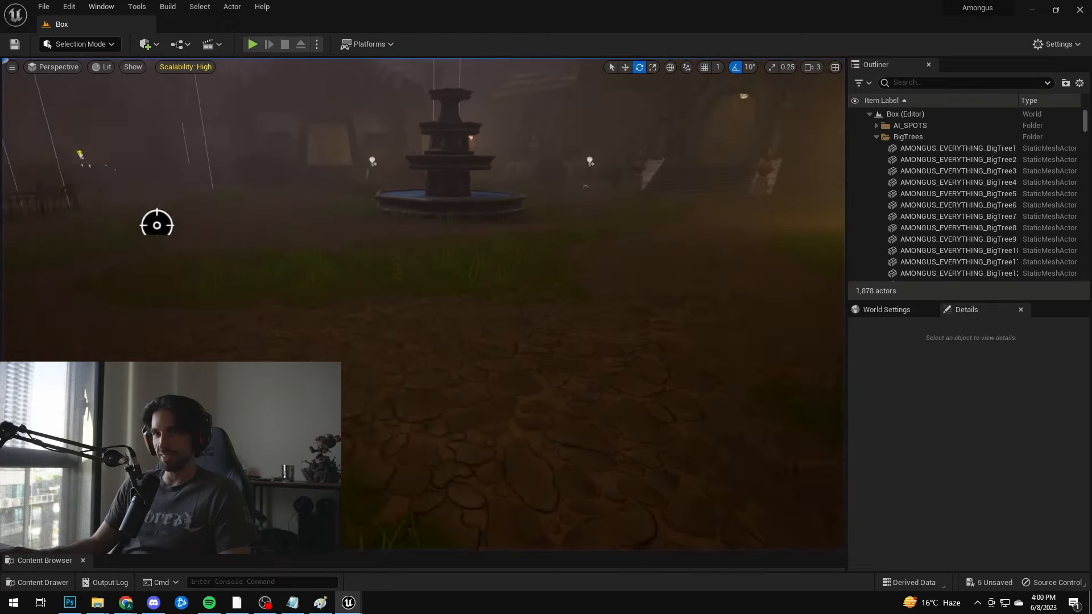
pyautogui.moveTo(312, 87); pyautogui.dragTo(289, 76, button='right')
pyautogui.hotkey('alt', 'p')
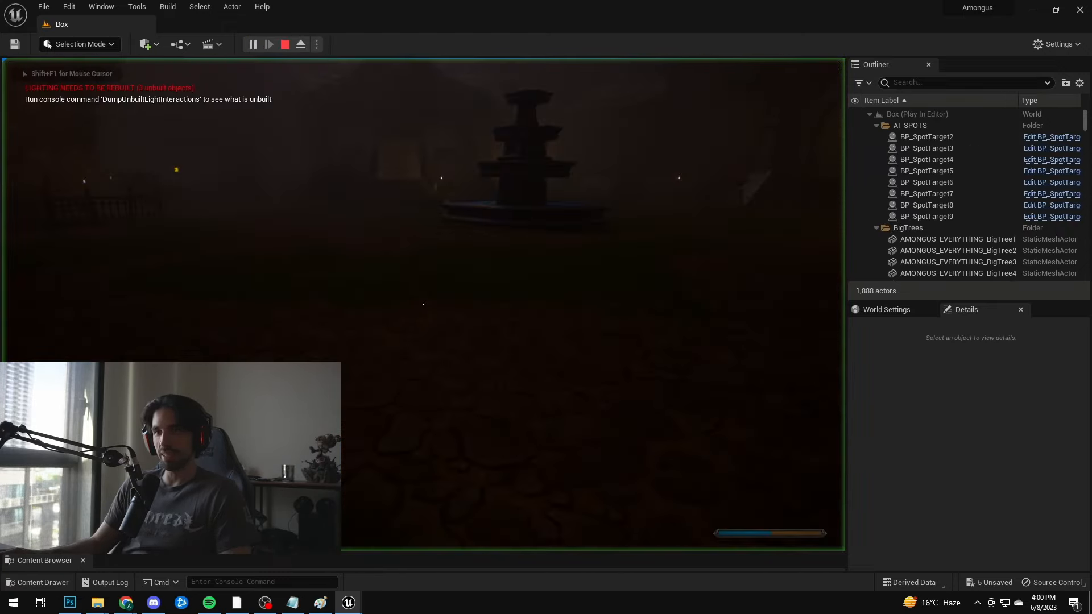
pyautogui.press('w')
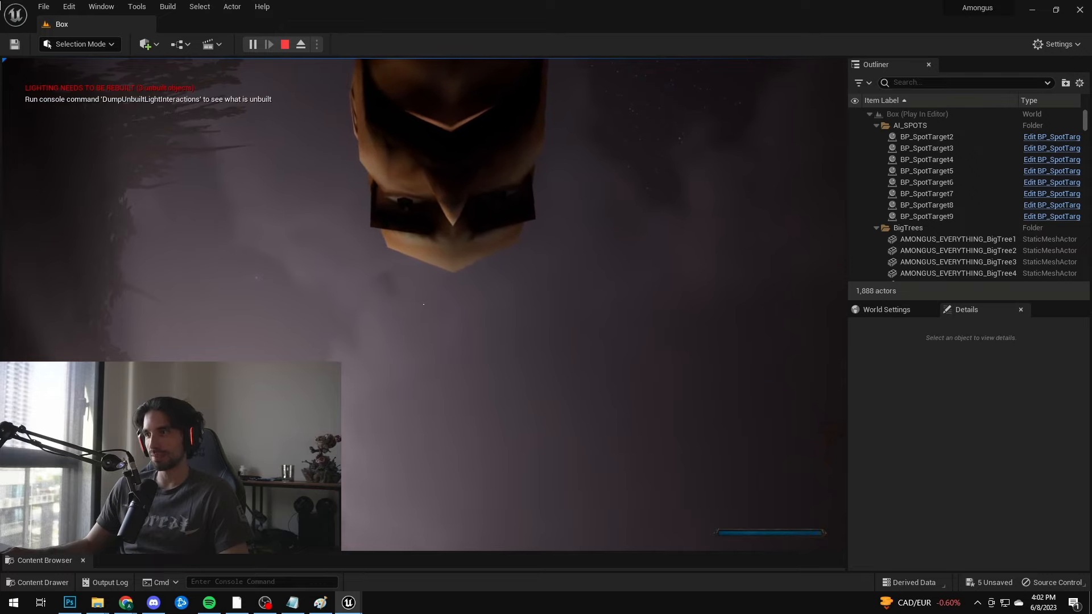
pyautogui.press('Escape')
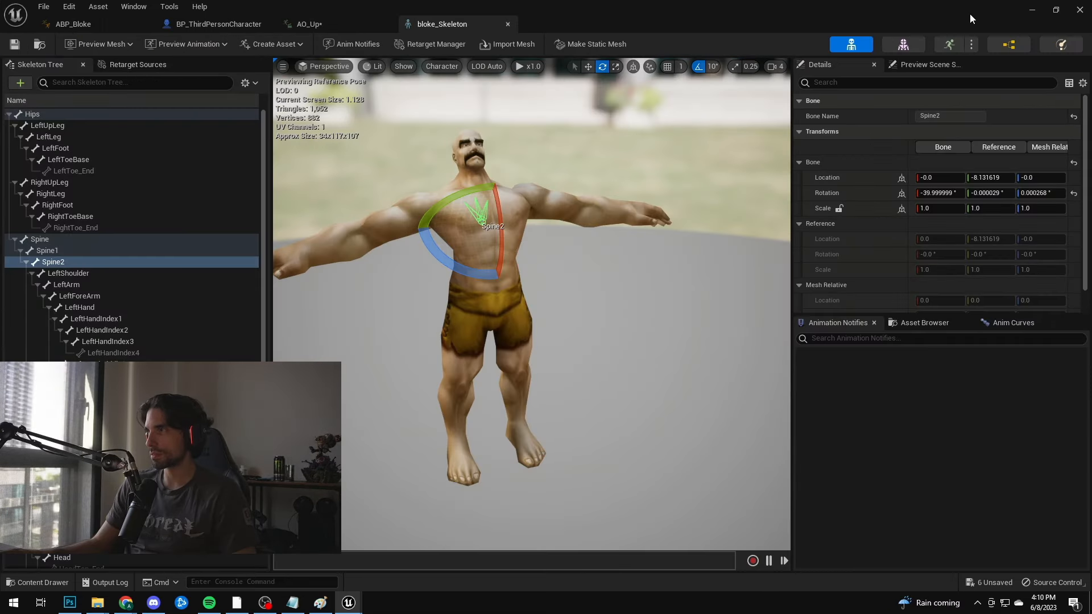
# - Look through the Bloke character's skeletal mesh, skeleton and Rifle_Idle animation editors
pyautogui.click(904, 46)
pyautogui.click(846, 44)
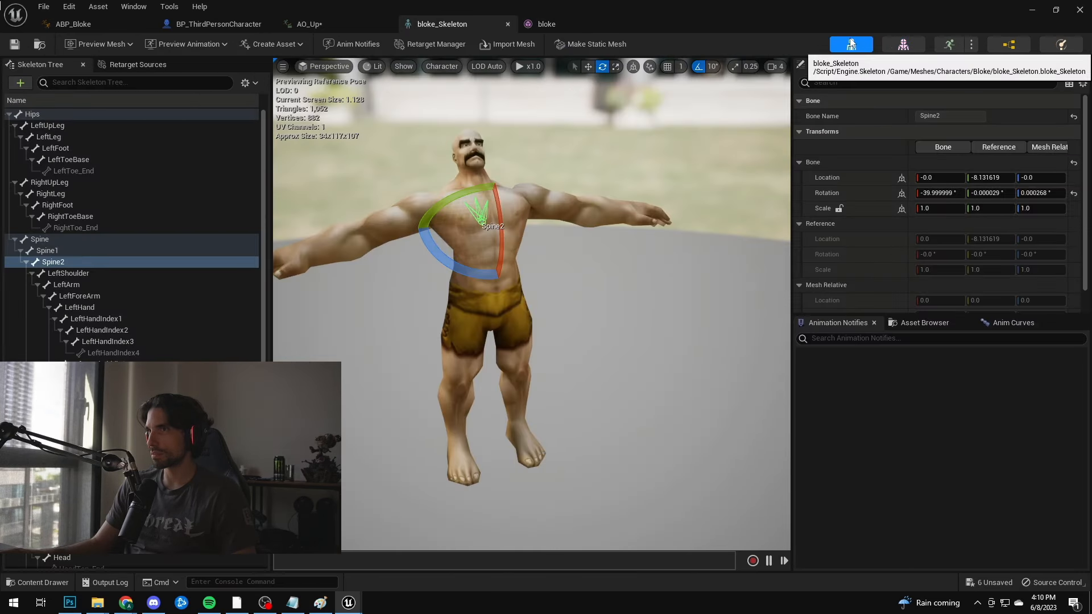
pyautogui.click(951, 46)
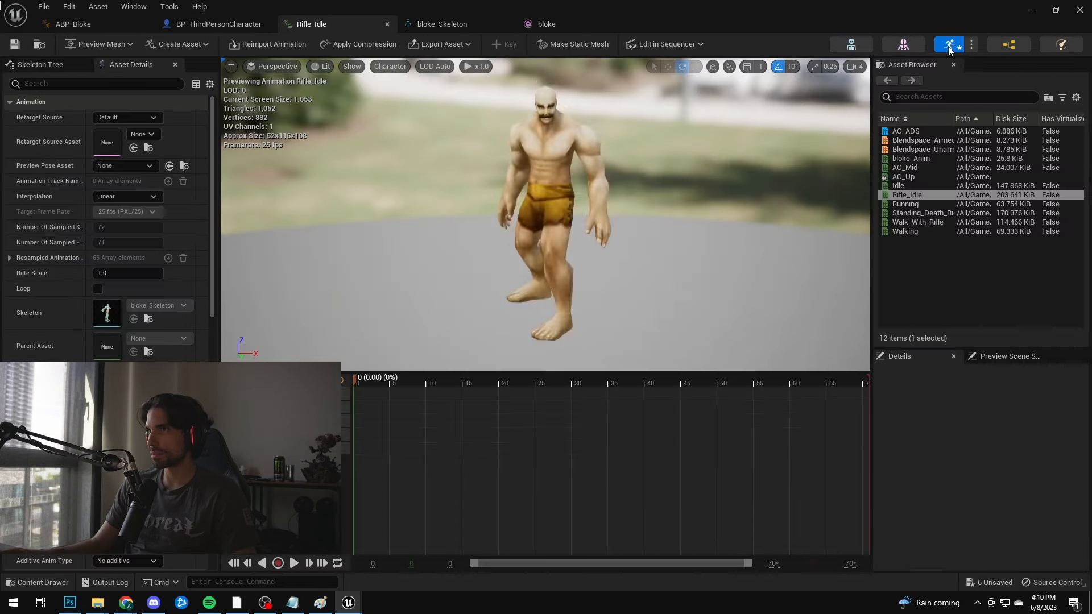
pyautogui.click(853, 45)
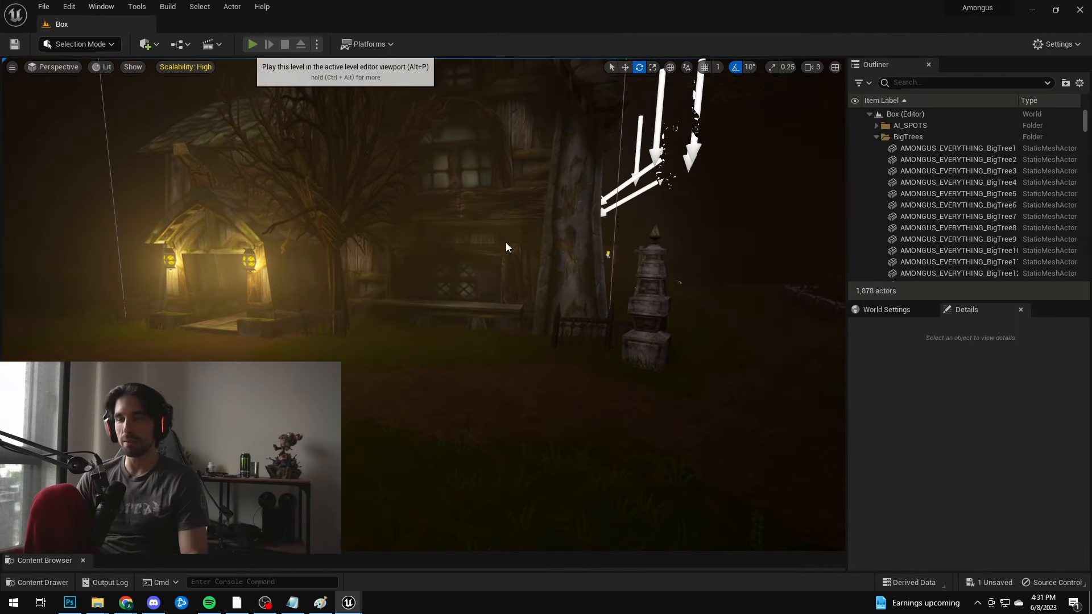
# - Play the Box level to check the candle-lit shrine and its blue effect, stop, and examine the shrine in the level editor
pyautogui.click(254, 44)
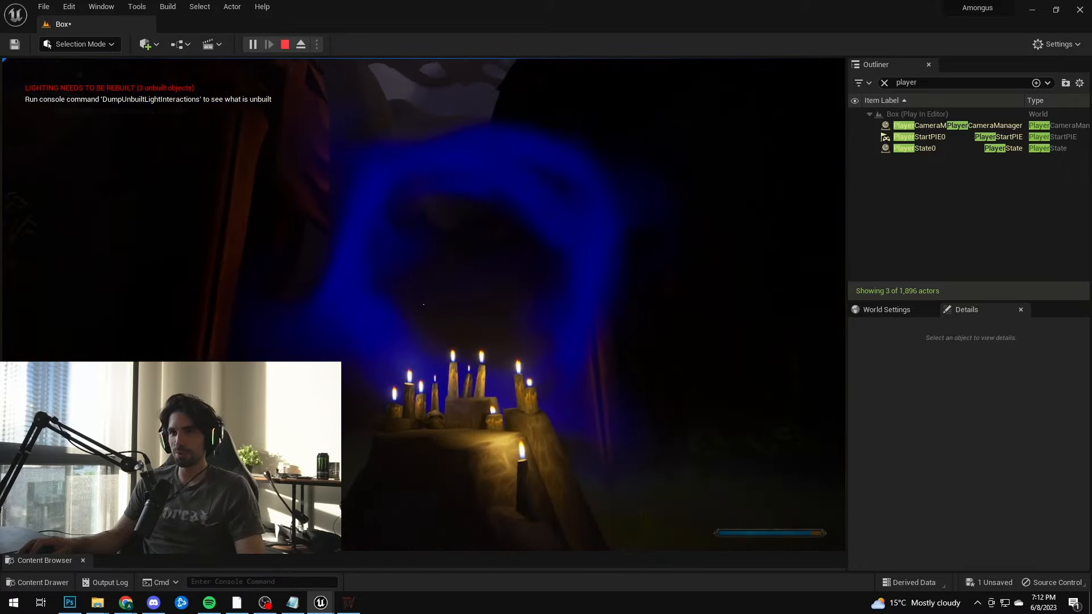
pyautogui.press('Escape')
pyautogui.moveTo(529, 257); pyautogui.dragTo(441, 283, button='right')
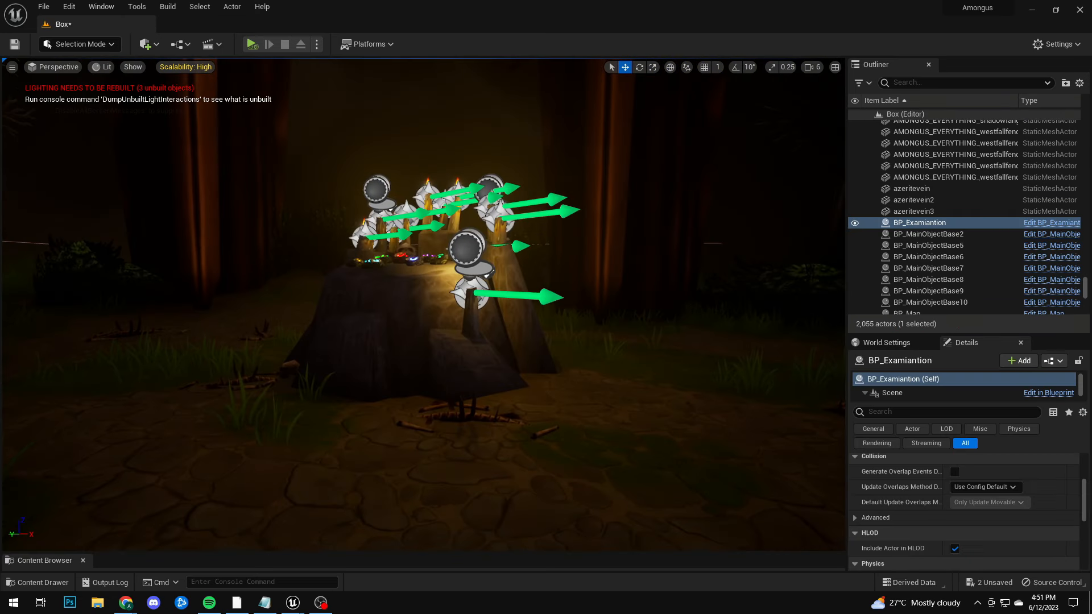
pyautogui.moveTo(441, 283)
pyautogui.mouseDown(button='right')
pyautogui.moveTo(435, 302)
pyautogui.moveTo(435, 292)
pyautogui.mouseUp(button='right')
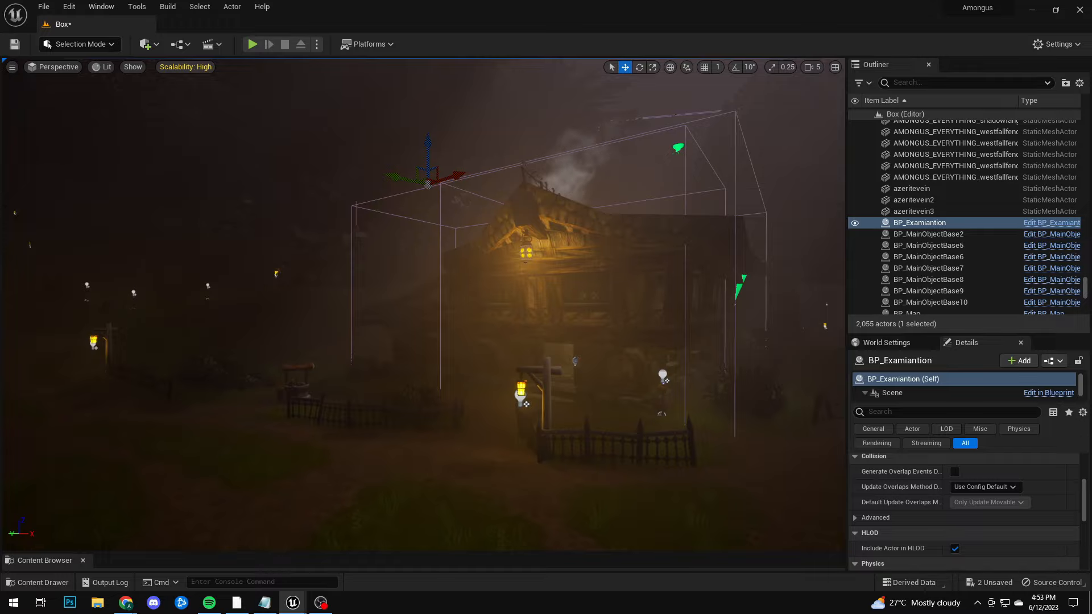
# - Fly over the foggy town to examine the arrow markers and the stone monument with the skull axe
pyautogui.press('w')
pyautogui.moveTo(424, 305); pyautogui.dragTo(546, 255, button='right')
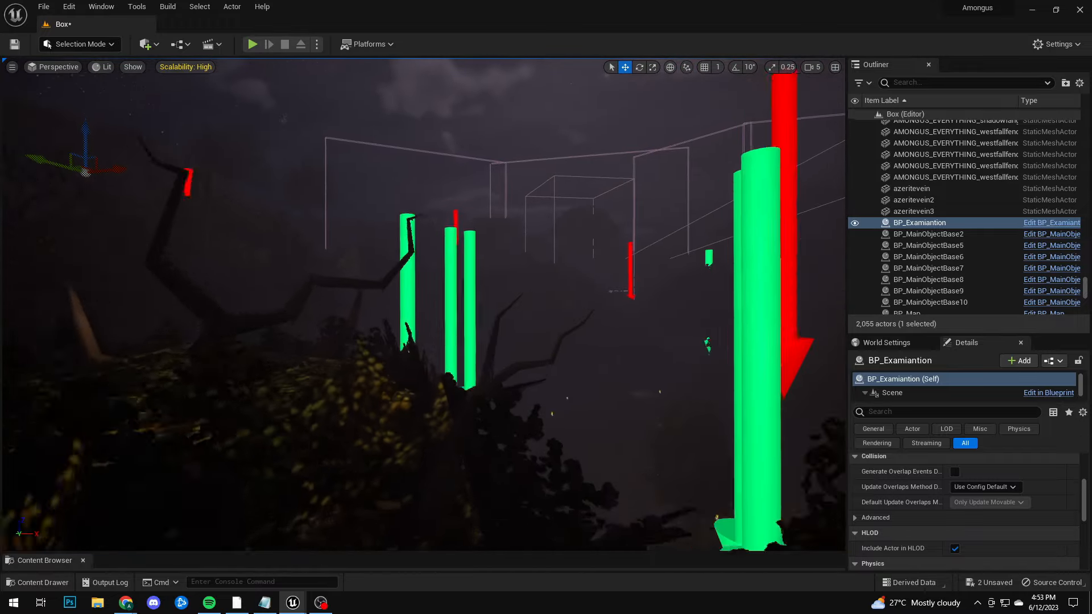
pyautogui.moveTo(439, 156); pyautogui.dragTo(507, 199, button='right')
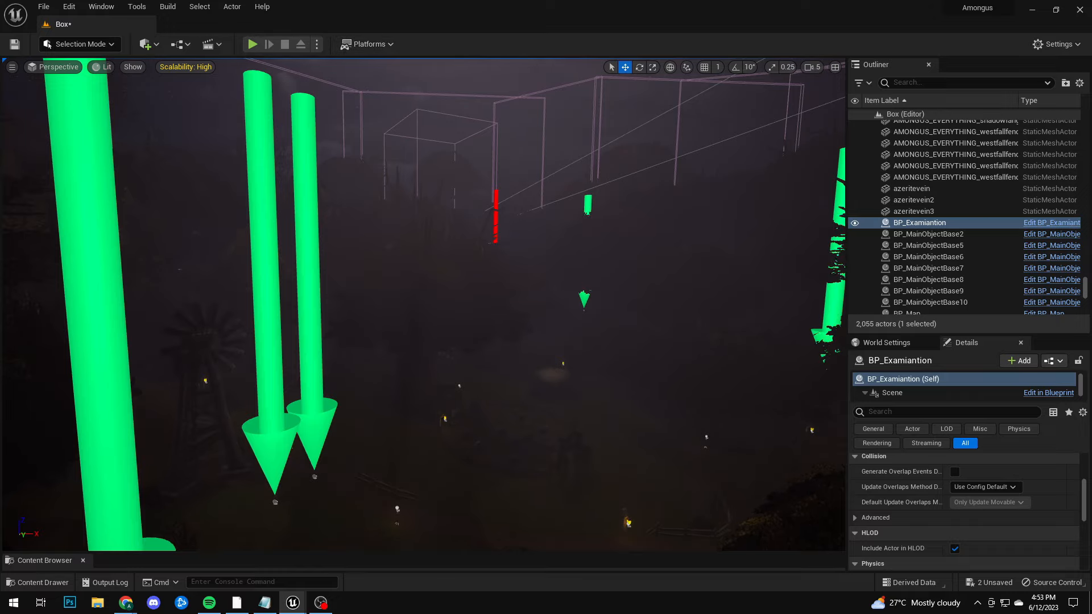
pyautogui.press('w')
pyautogui.moveTo(423, 305); pyautogui.dragTo(367, 341, button='right')
pyautogui.press('w')
pyautogui.press('w')
pyautogui.press('s')
pyautogui.press('s')
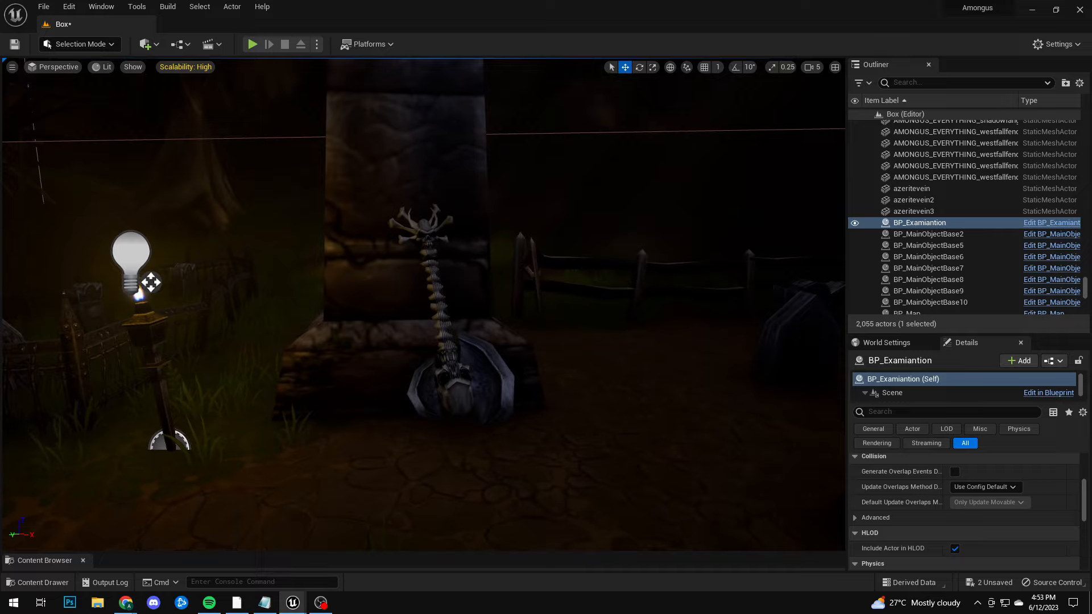
# - Fly from the stone monument to survey the fenced pumpkin field and the green arrow markers above it
pyautogui.press('s')
pyautogui.moveTo(424, 305); pyautogui.dragTo(154, 310, button='right')
pyautogui.press('w')
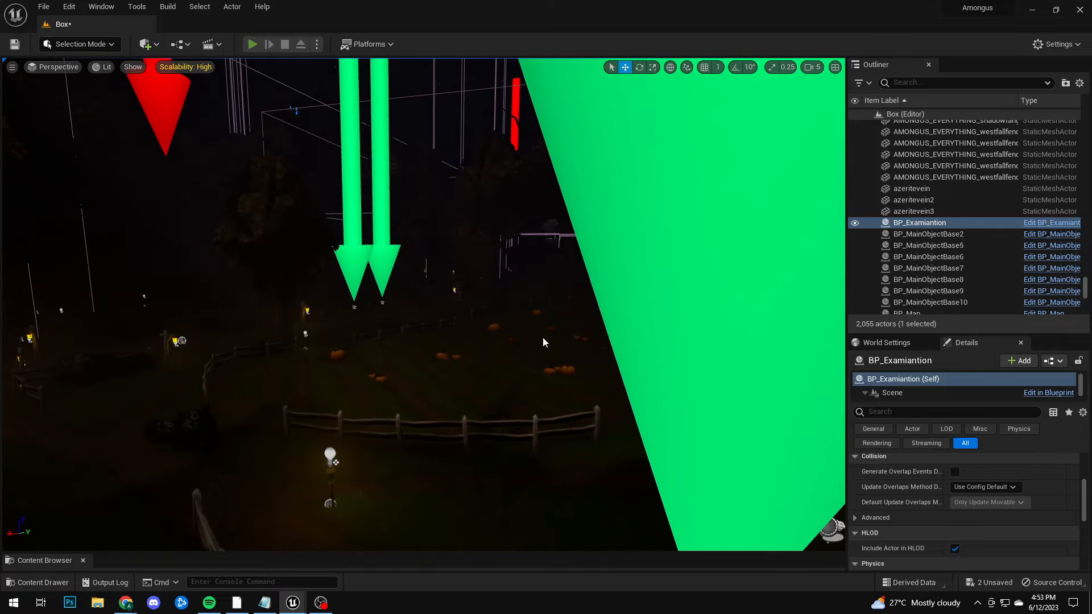
pyautogui.press('w')
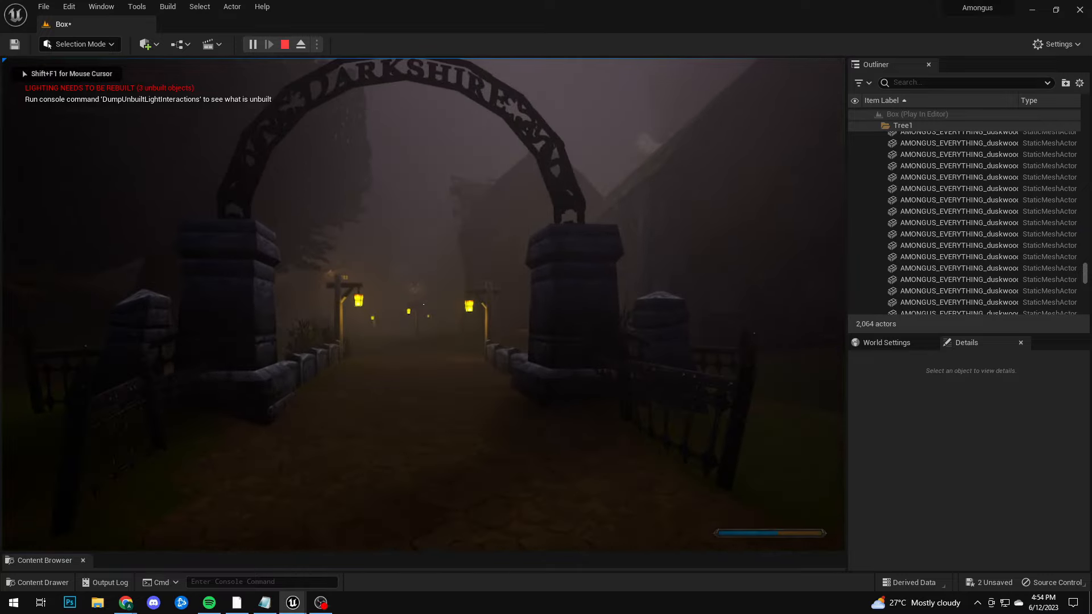
# - Walk through the Darkshire gate and along the town road, checking the character's body on the way, and end the play session
pyautogui.press('w')
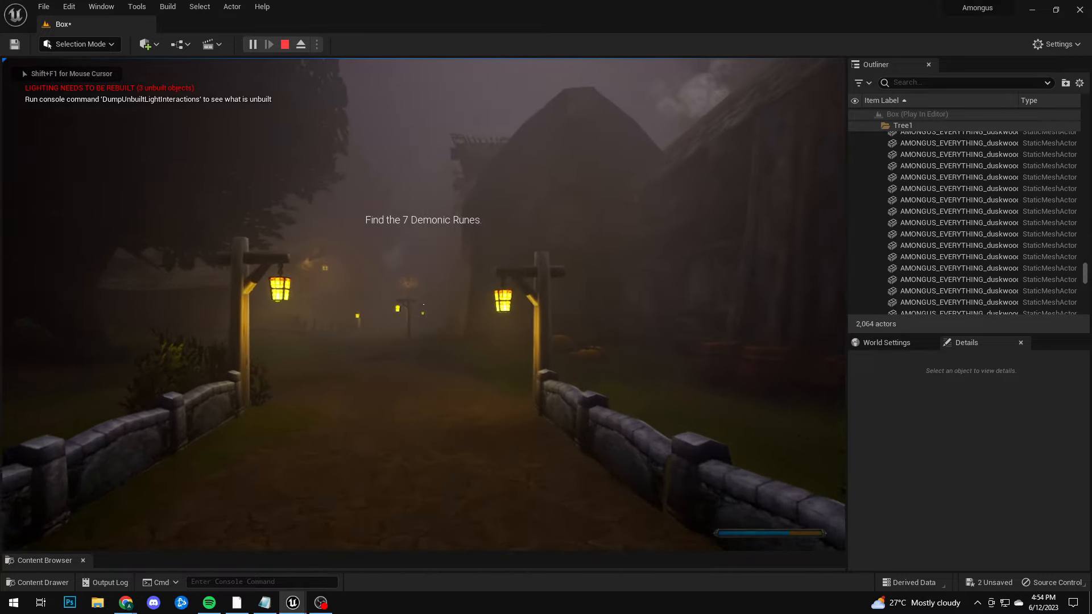
pyautogui.press('w')
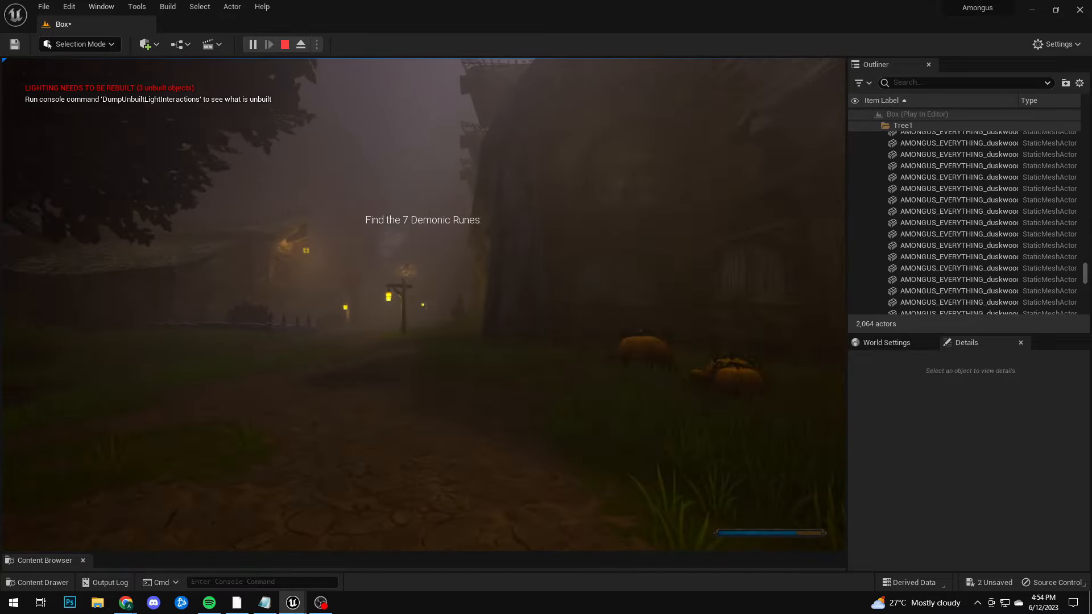
pyautogui.press('w')
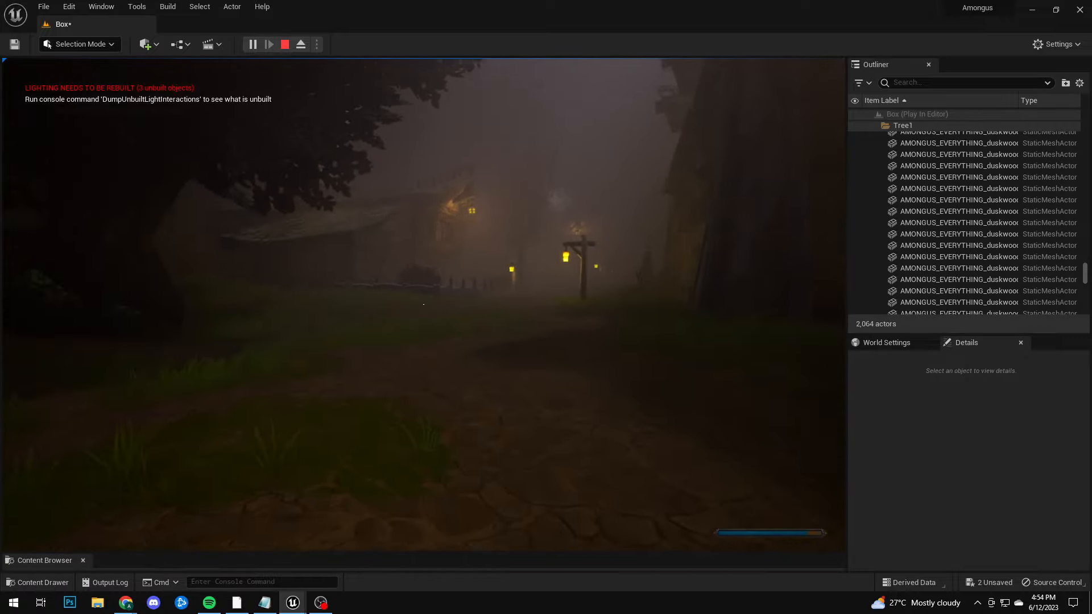
pyautogui.press('w')
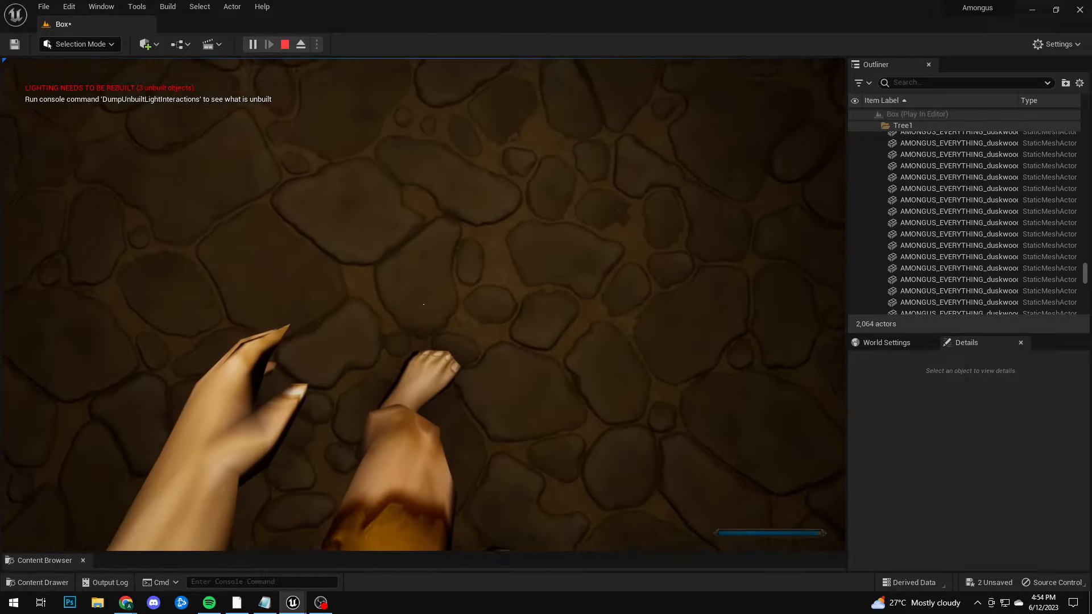
pyautogui.press('w')
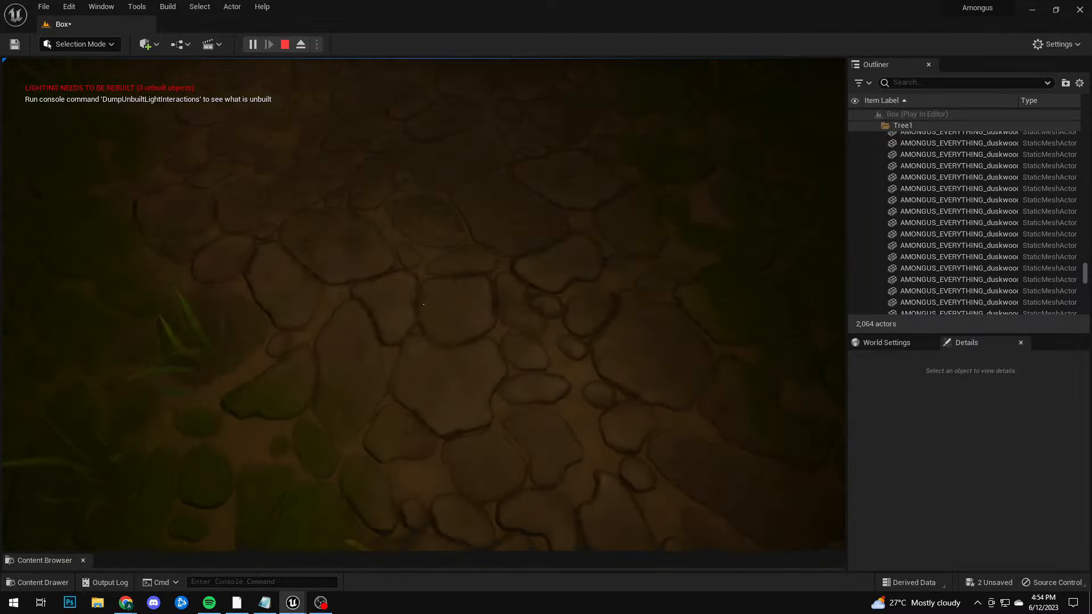
pyautogui.press('w')
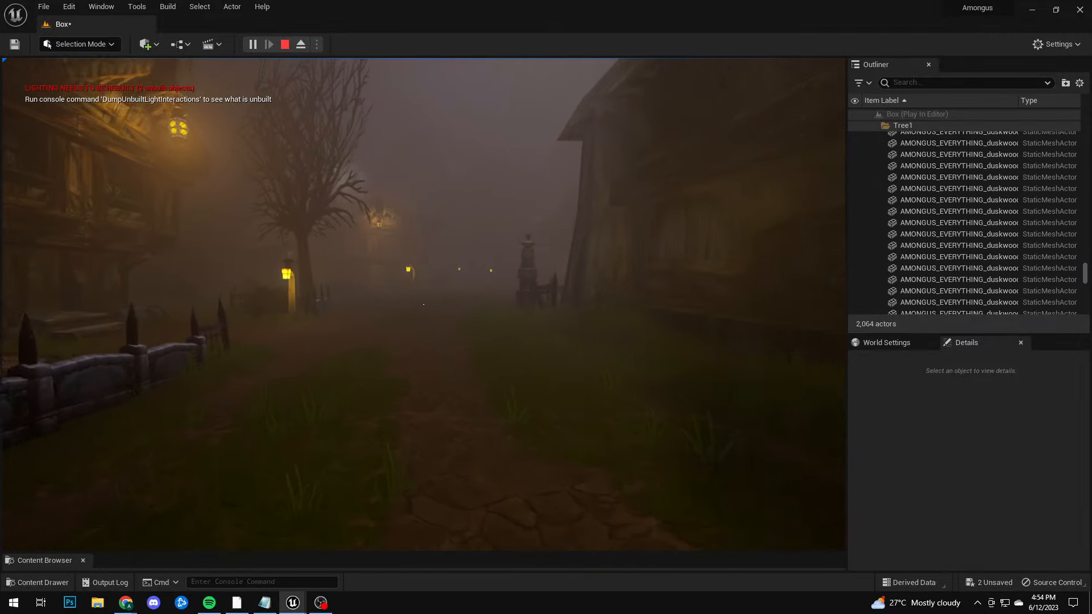
pyautogui.press('w')
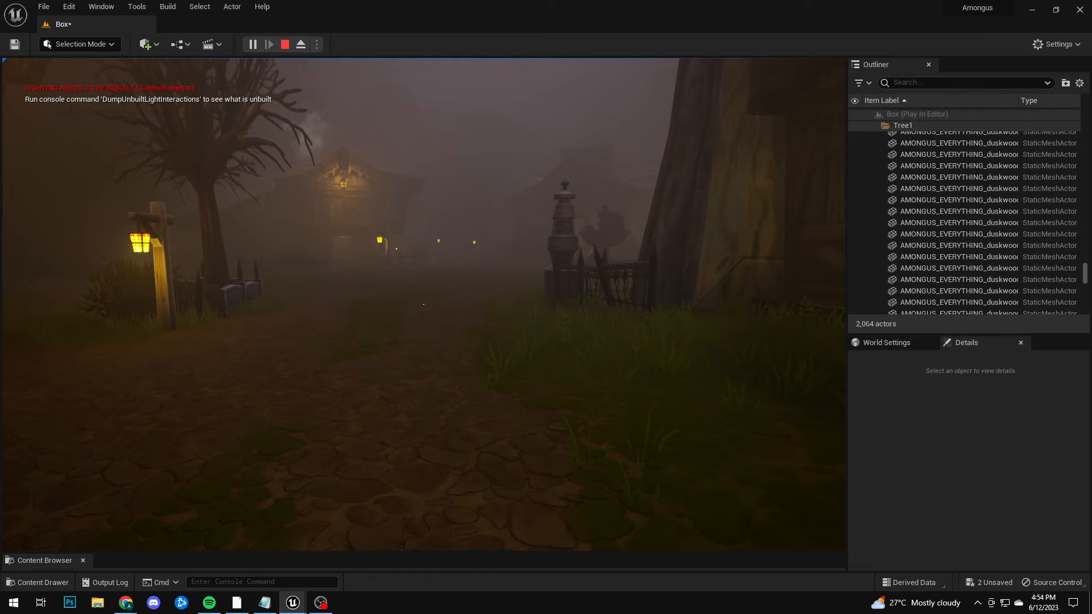
pyautogui.press('Escape')
# - Move the Classic_Stitches actor farther up the town road, away from the camera
pyautogui.hotkey('ctrl', 'space')
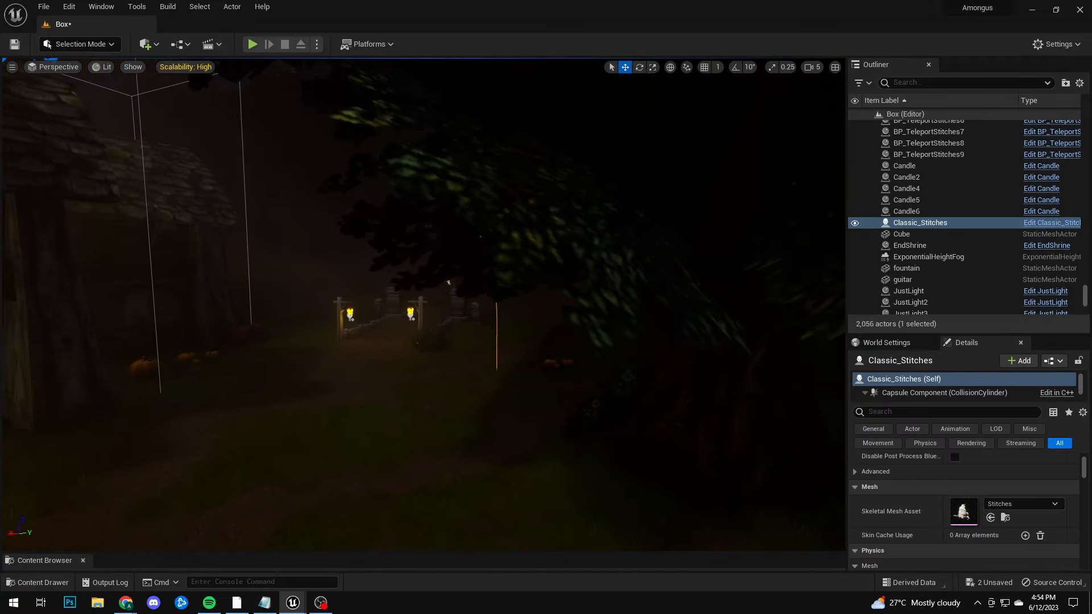
pyautogui.moveTo(530, 358); pyautogui.dragTo(347, 386, button='right')
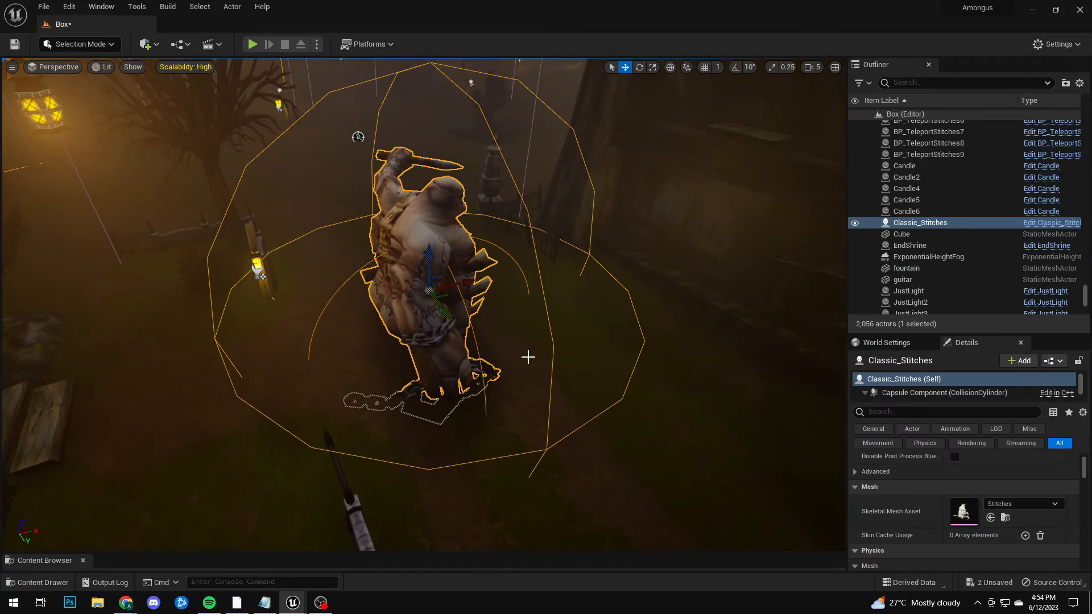
pyautogui.moveTo(439, 292); pyautogui.dragTo(435, 170)
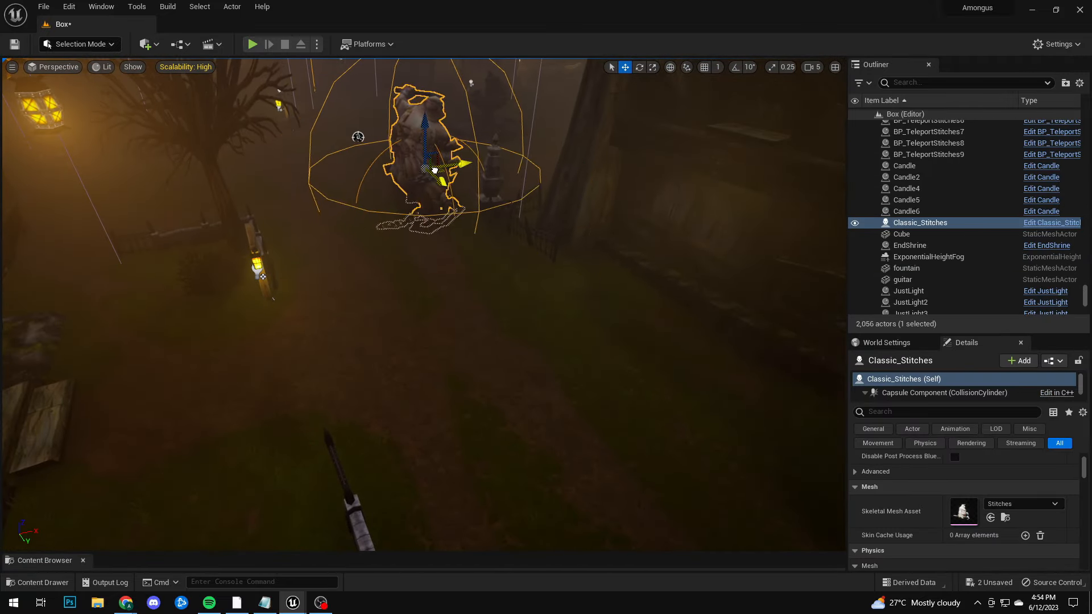
# - Play the Box level and run past the town gate to the large tree to observe Stitches from behind it
pyautogui.click(253, 45)
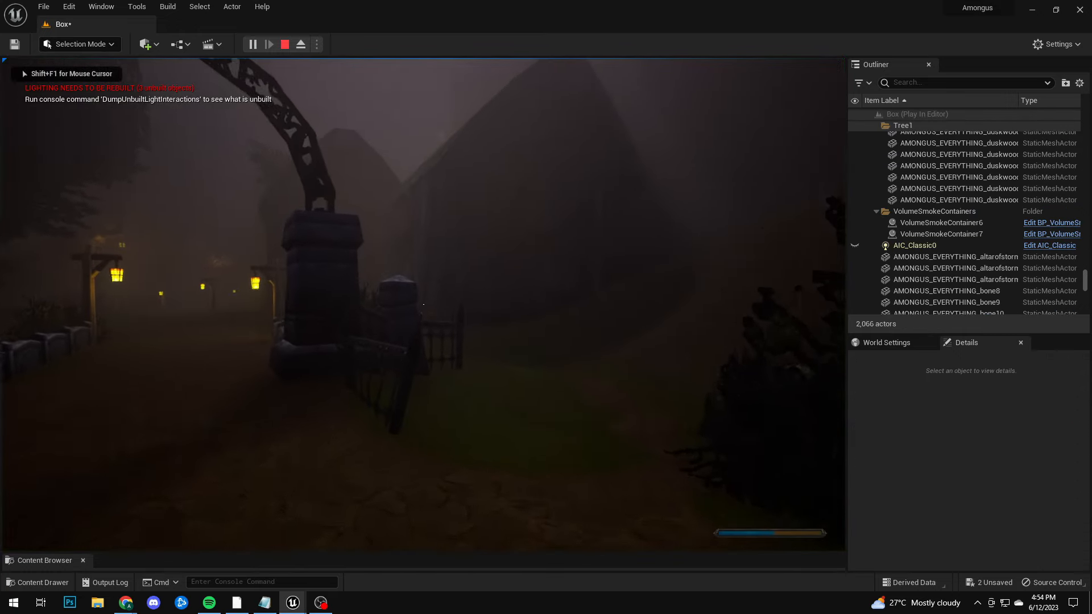
pyautogui.press('w')
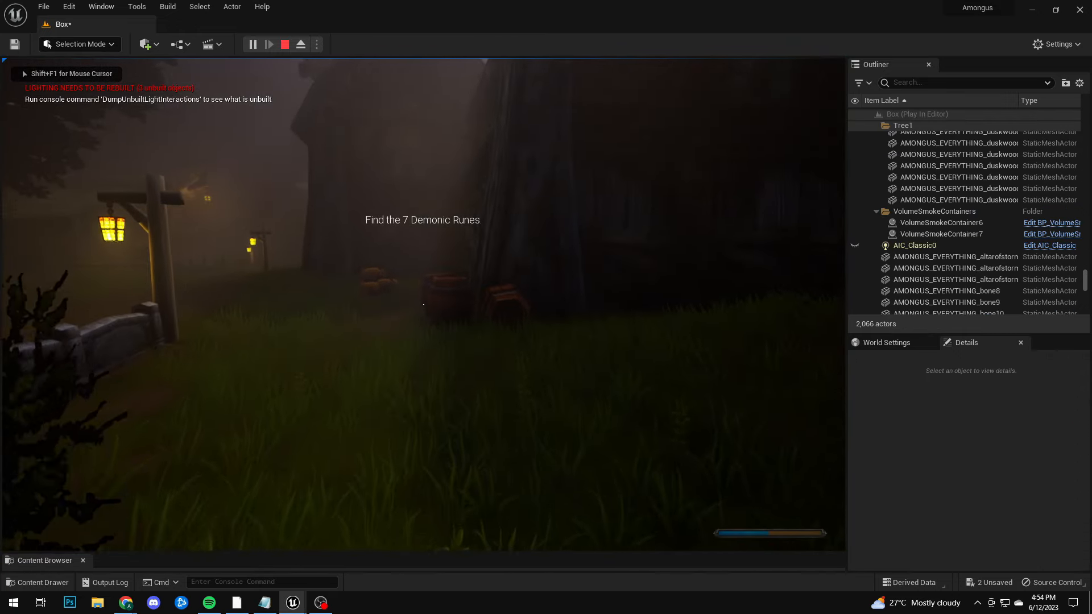
pyautogui.hotkey('shift', 'w')
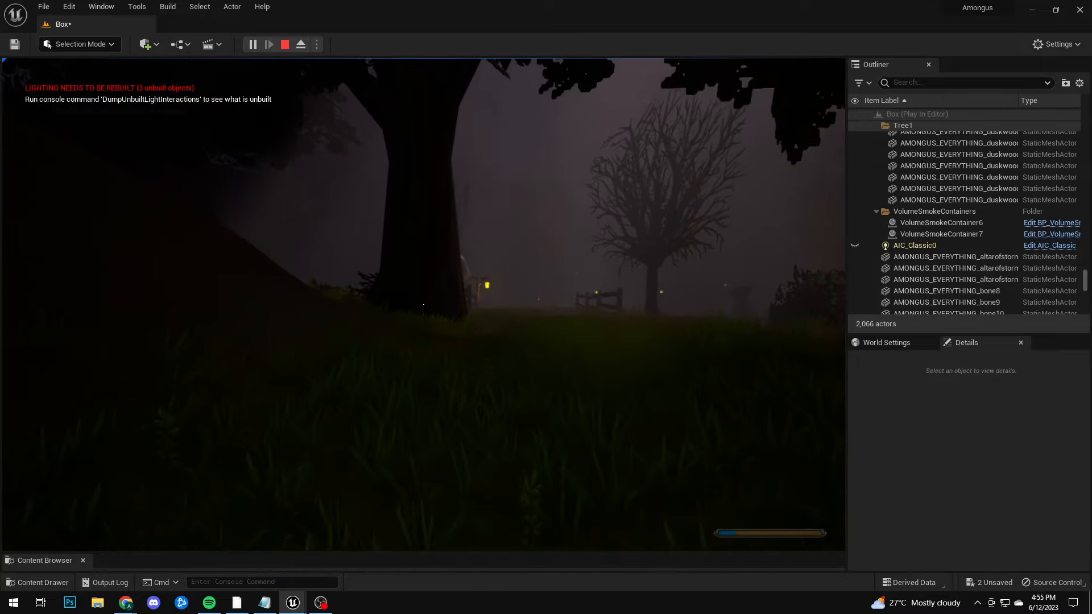
pyautogui.hotkey('shift', 'w')
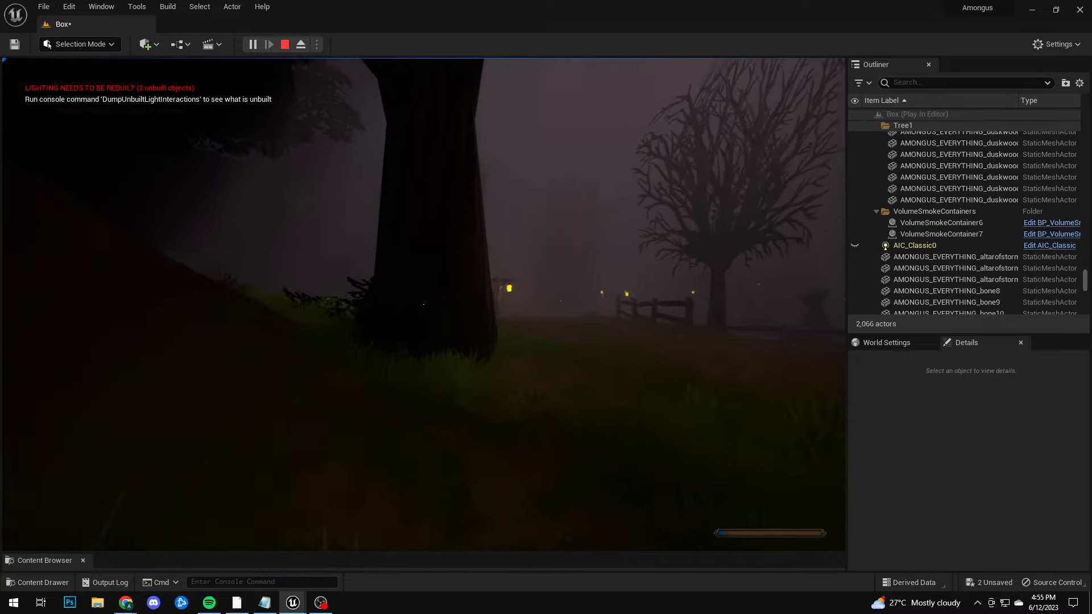
pyautogui.press('w')
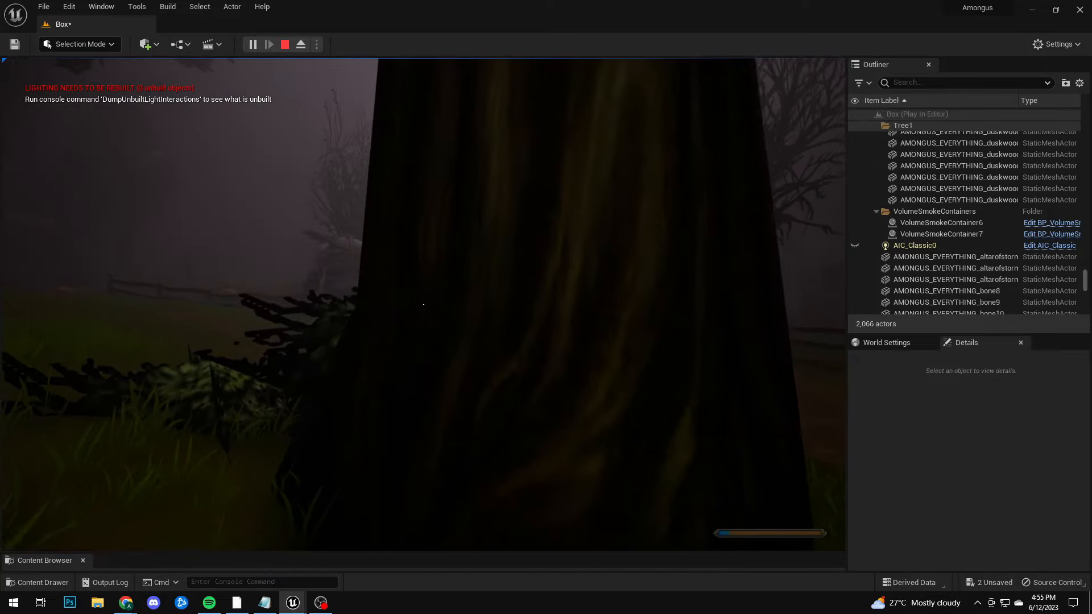
pyautogui.press('w')
pyautogui.press('w')
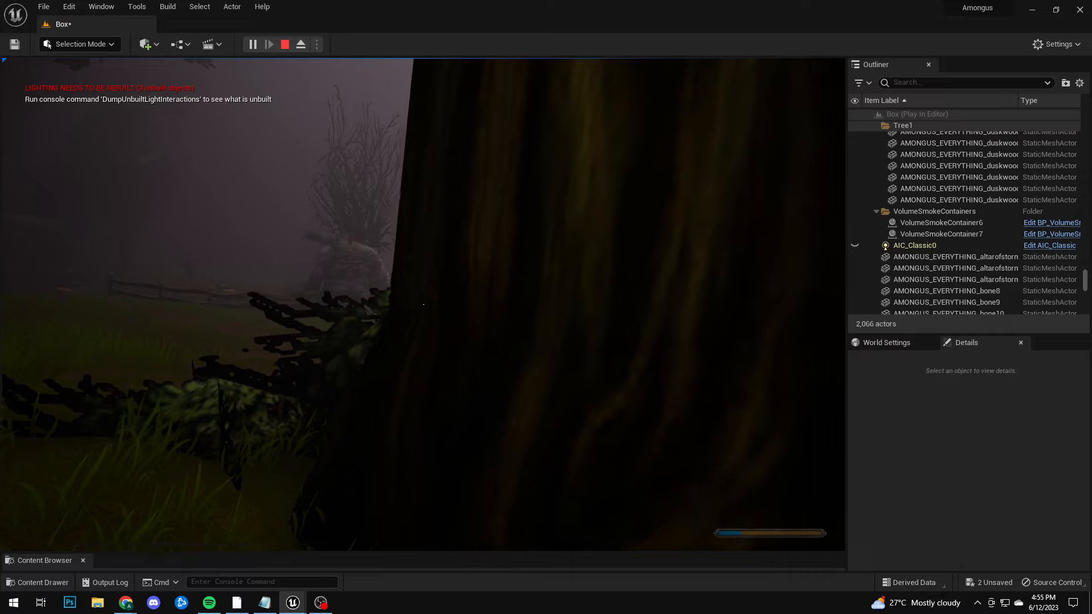
# - Peek around the large tree to observe Stitches by the fenced road, and end the play session
pyautogui.press('d')
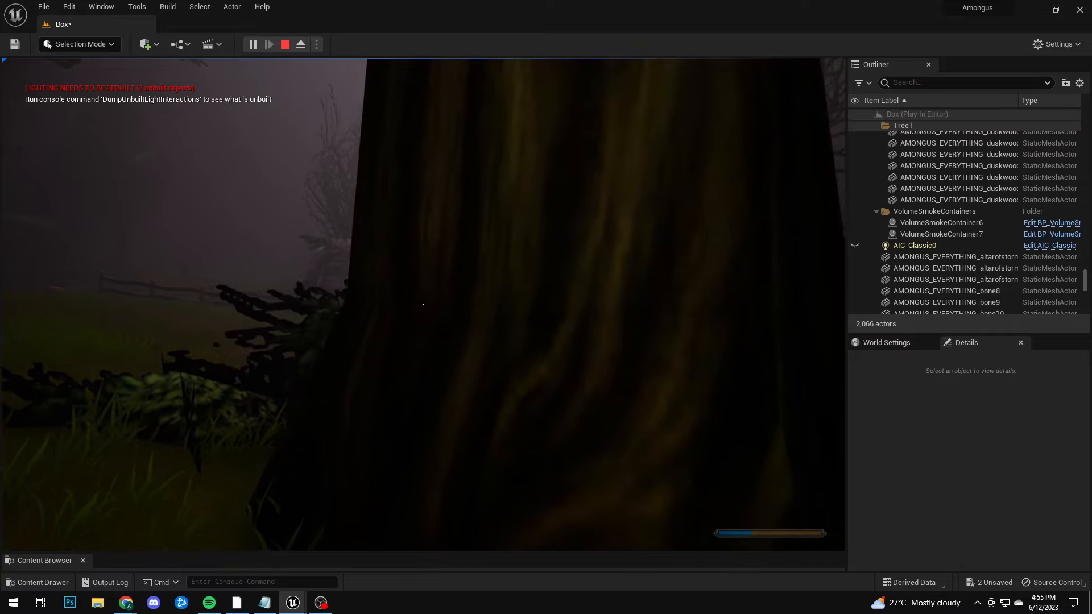
pyautogui.press('a')
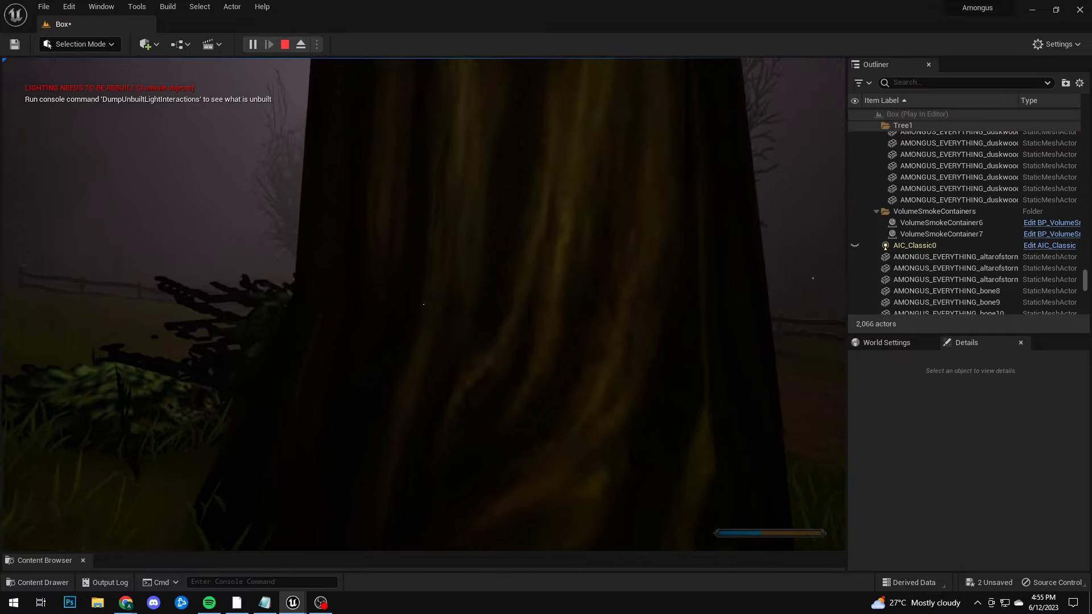
pyautogui.press('a')
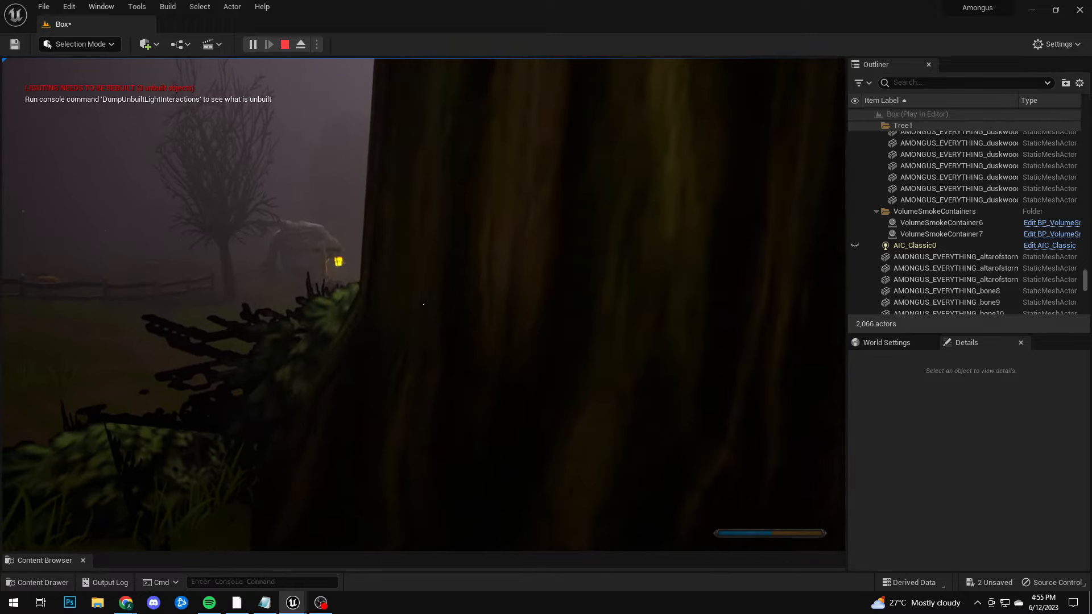
pyautogui.press('s')
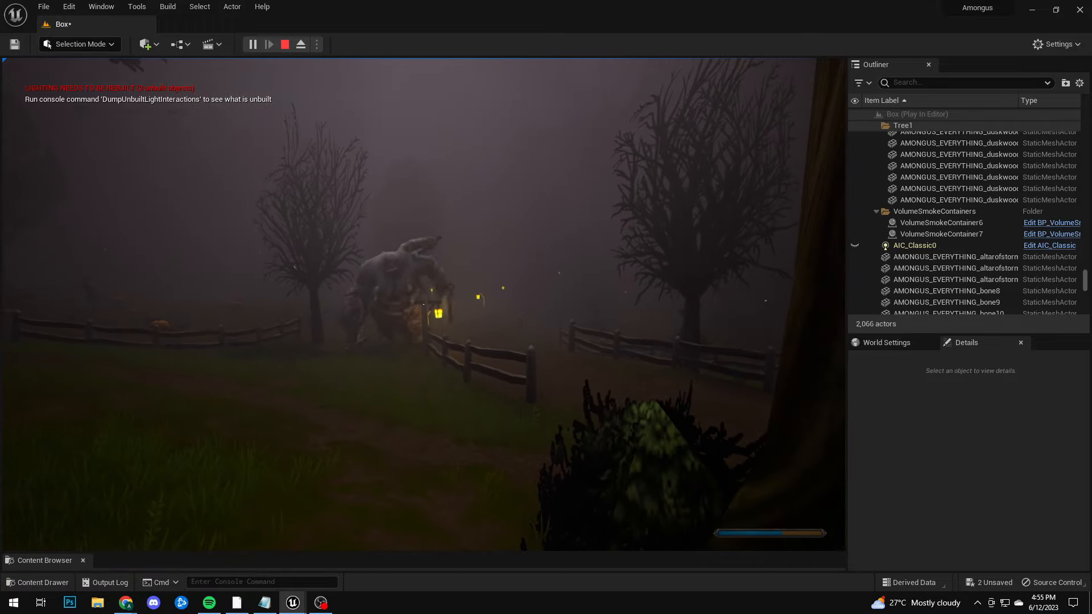
pyautogui.press('Escape')
# - Delete the Classic_Stitches actor from the Box level
pyautogui.press('f')
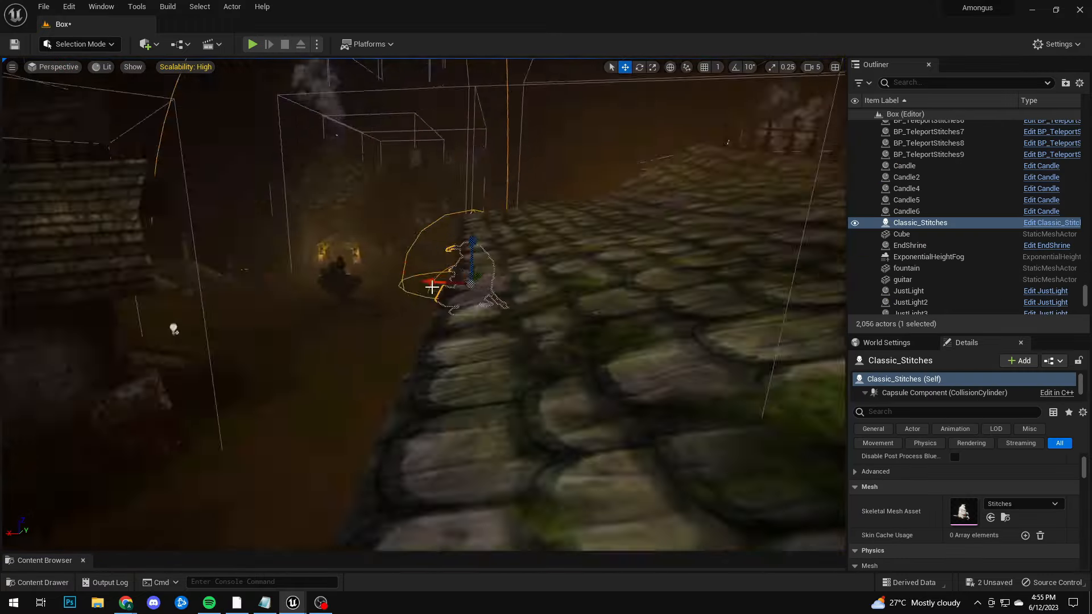
pyautogui.press('Delete')
pyautogui.moveTo(459, 294)
pyautogui.mouseDown(button='right')
pyautogui.moveTo(466, 273)
pyautogui.moveTo(569, 273)
pyautogui.moveTo(466, 296)
pyautogui.mouseUp(button='right')
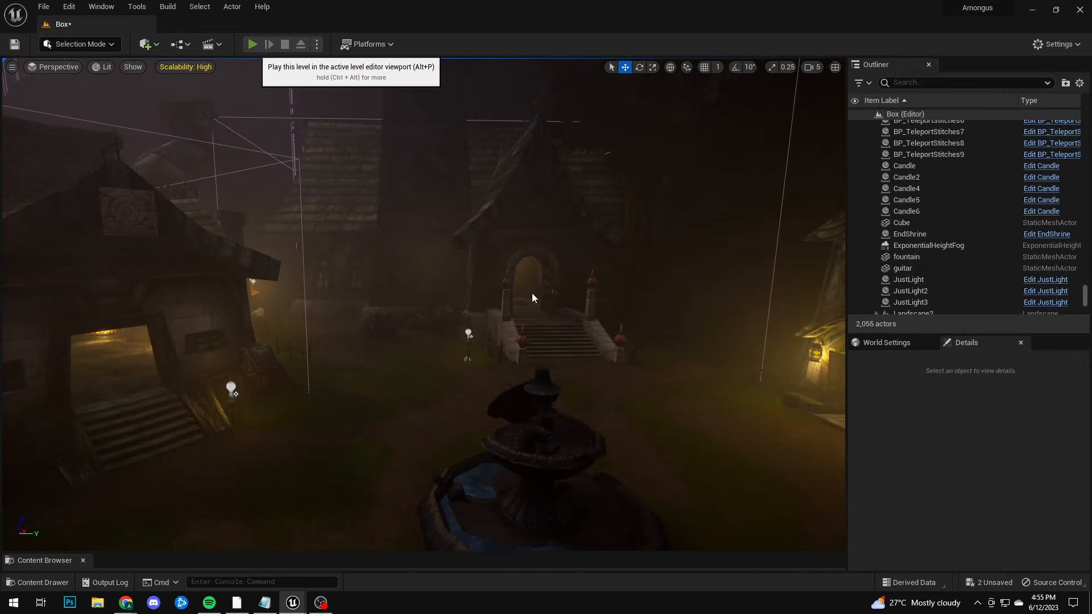
# - Play the level, open the in-game settings, and lower the mouse sensitivity and set the max frame rate to 90
pyautogui.click(252, 43)
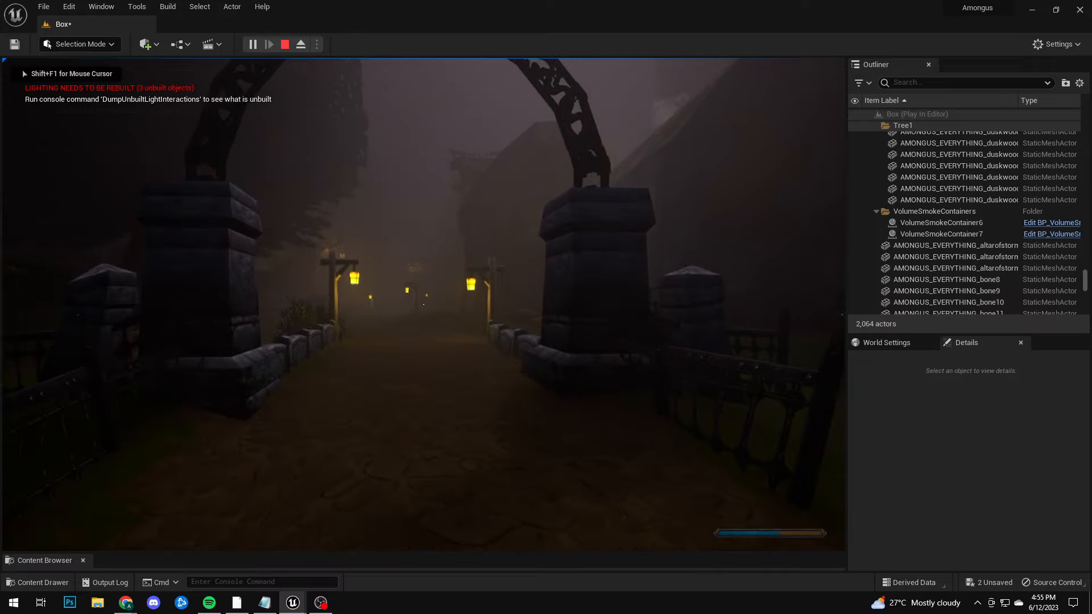
pyautogui.press('w')
pyautogui.press('Escape')
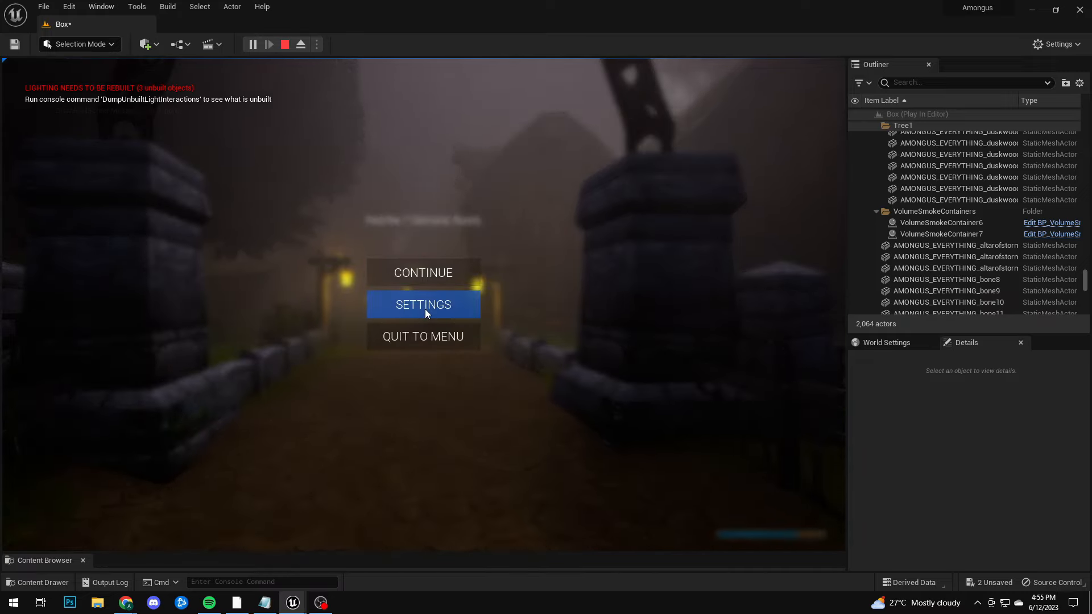
pyautogui.click(425, 309)
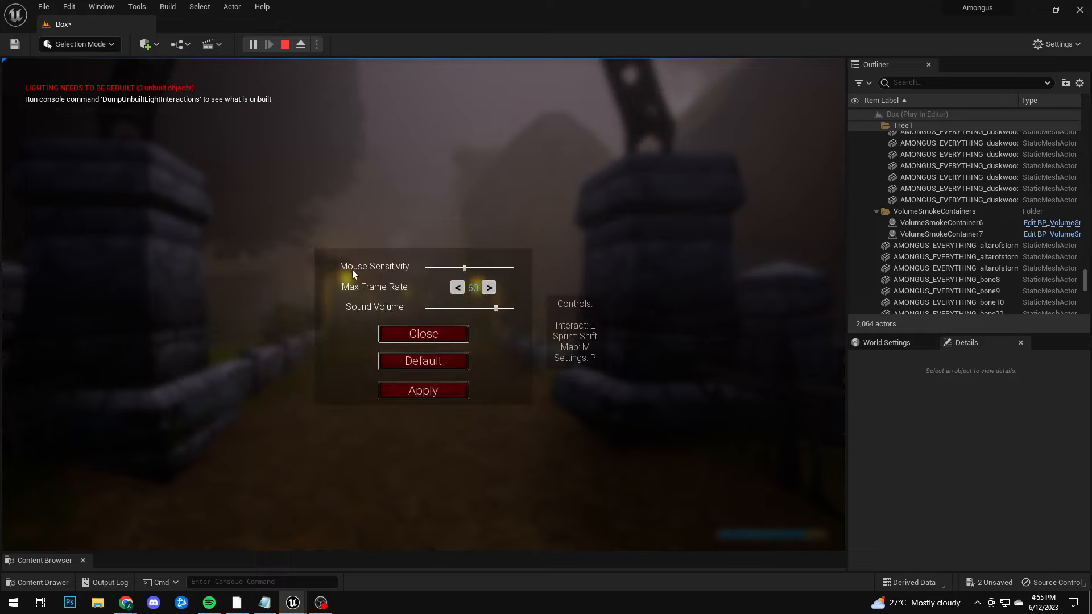
pyautogui.click(470, 268)
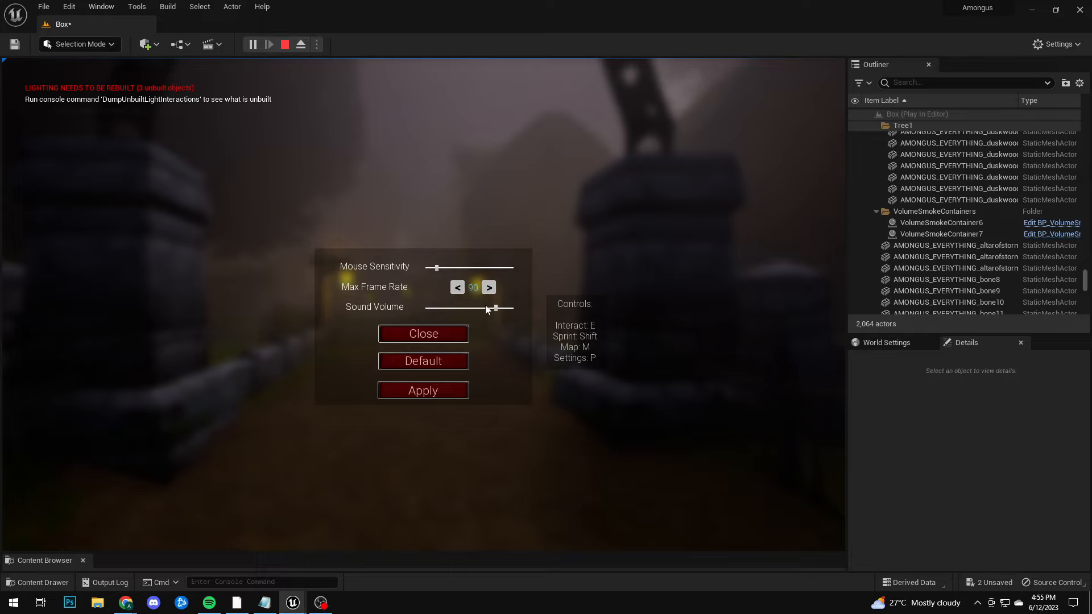
# - Close the in-game settings and quit to the main menu
pyautogui.click(431, 339)
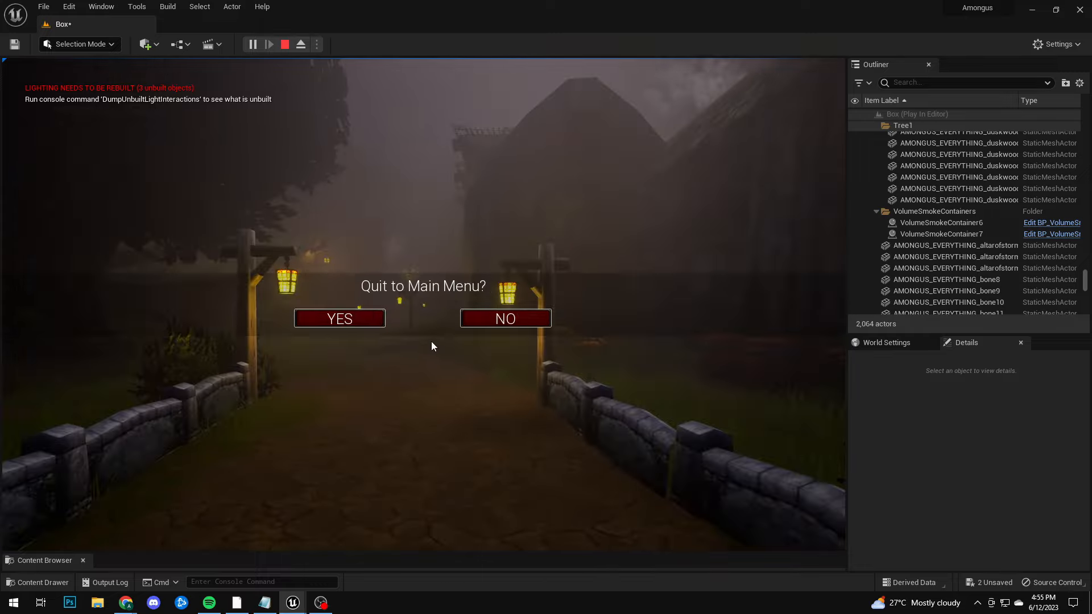
pyautogui.click(366, 317)
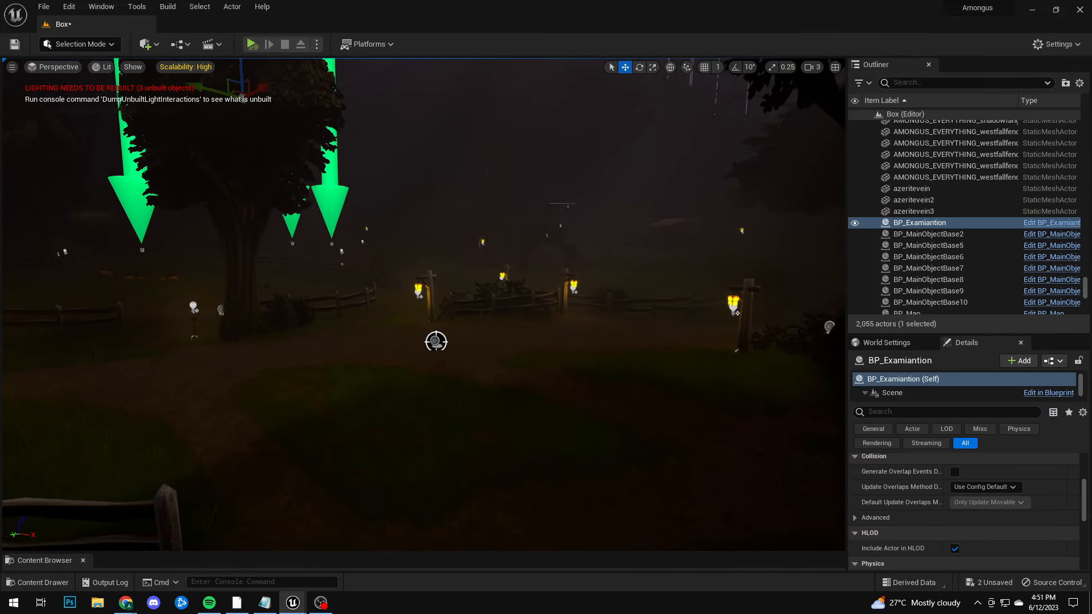
# - Fly along the road near the green arrow markers and switch the viewport to Unlit to examine the scenery around the barn
pyautogui.press('w')
pyautogui.moveTo(540, 269); pyautogui.dragTo(46, 185, button='right')
pyautogui.press('w')
pyautogui.moveTo(423, 304); pyautogui.dragTo(327, 305, button='right')
pyautogui.click(101, 67)
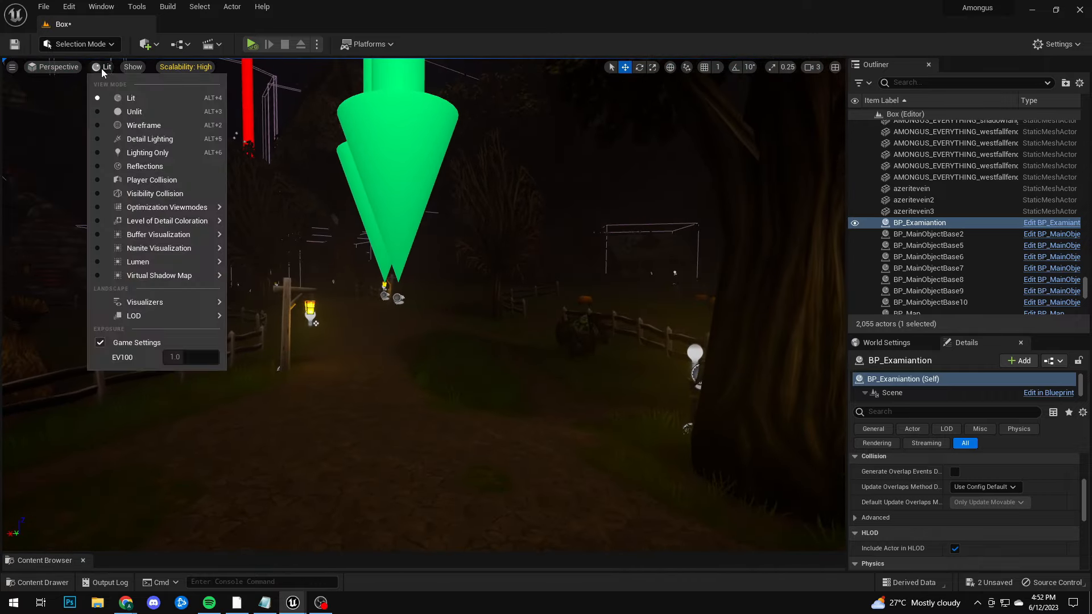
pyautogui.click(130, 112)
pyautogui.moveTo(149, 136); pyautogui.dragTo(102, 136, button='right')
# - Return the viewport to Lit shading and survey the fenced road with its lanterns and green arrow markers
pyautogui.click(104, 67)
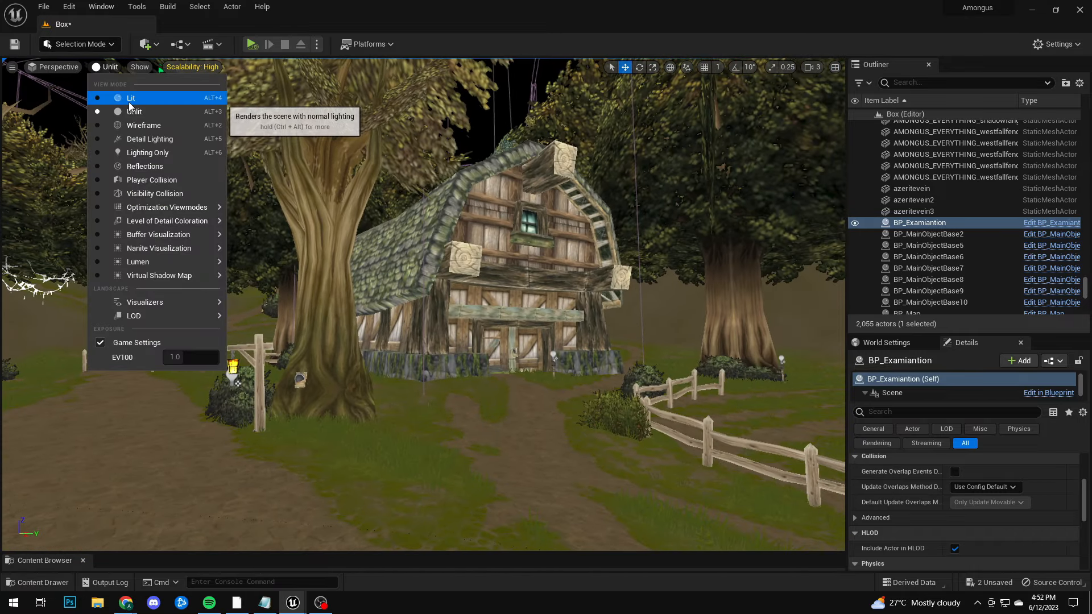
pyautogui.click(130, 102)
pyautogui.moveTo(368, 200); pyautogui.dragTo(165, 197, button='right')
pyautogui.hotkey('alt', '3')
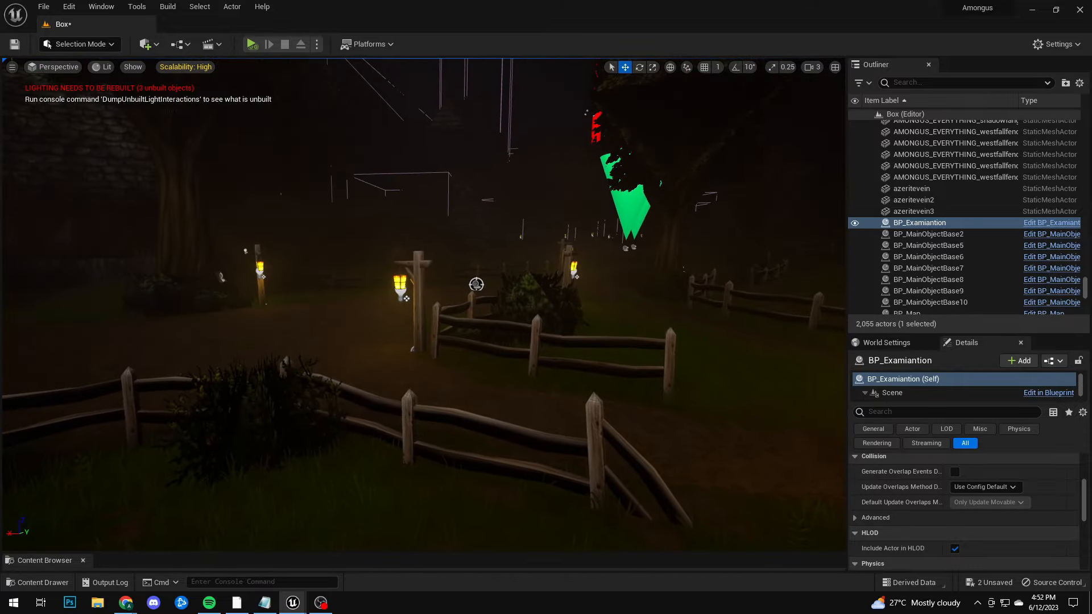
pyautogui.press('w')
pyautogui.moveTo(455, 271); pyautogui.dragTo(410, 70, button='right')
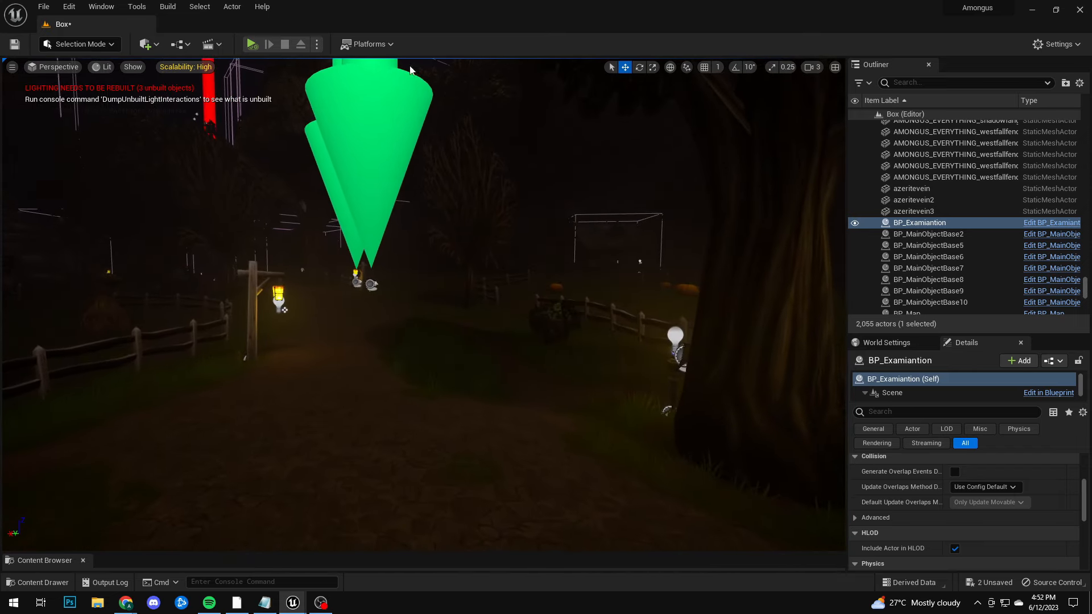
# - Play the Box level in the viewport and walk through the Darkshire gate along the town road past the pumpkins
pyautogui.click(317, 44)
pyautogui.click(353, 74)
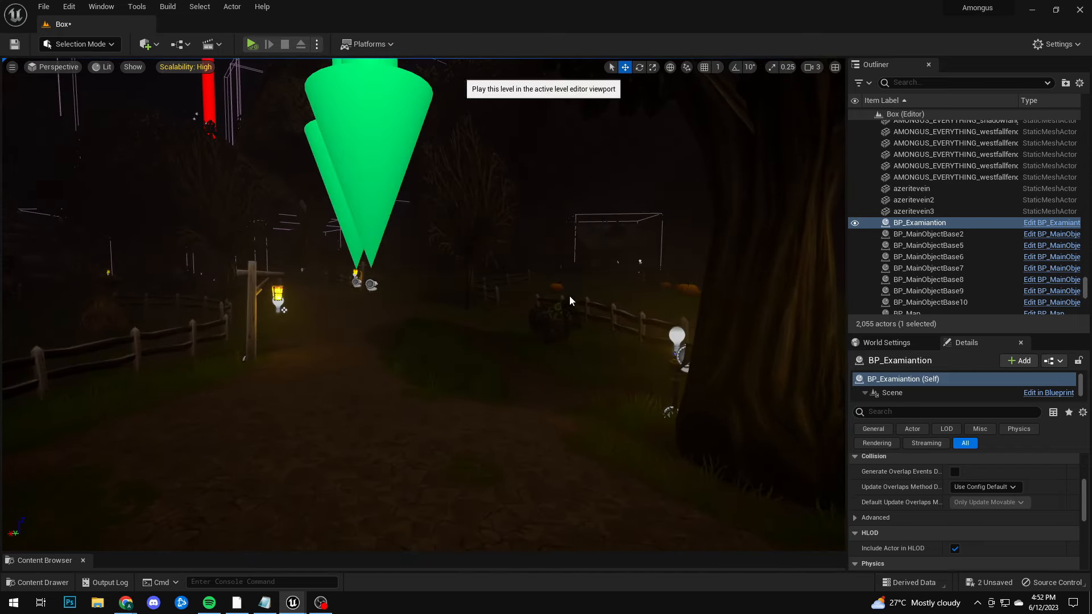
pyautogui.press('w')
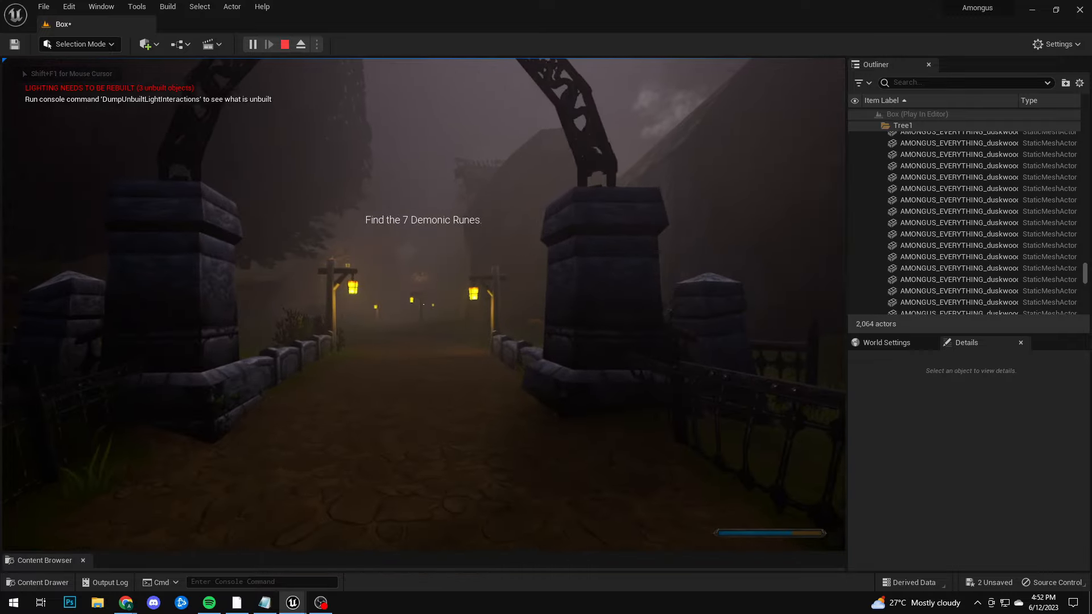
pyautogui.press('w')
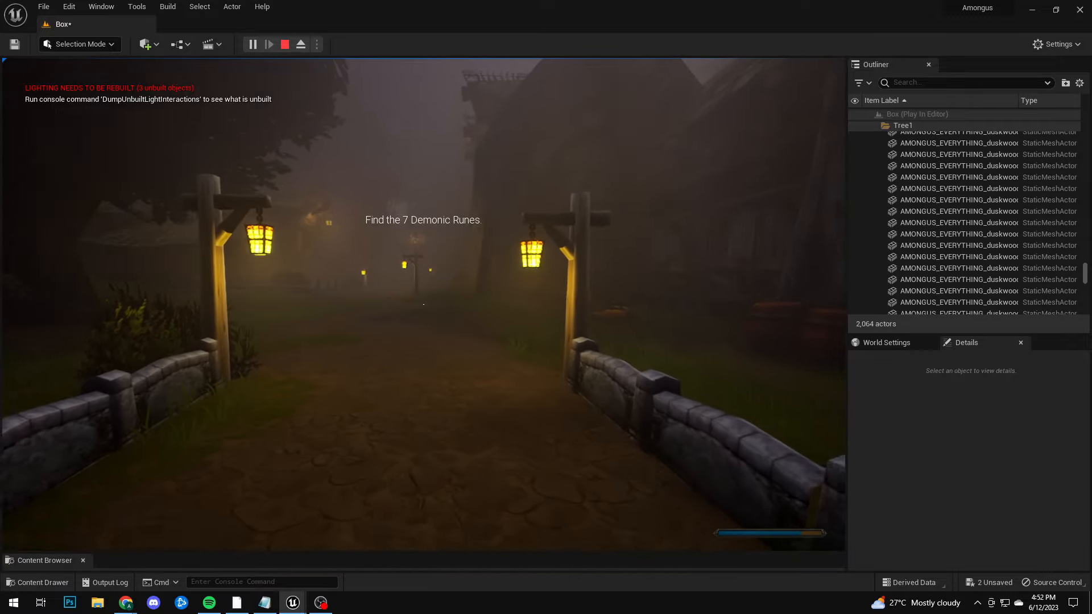
pyautogui.press('w')
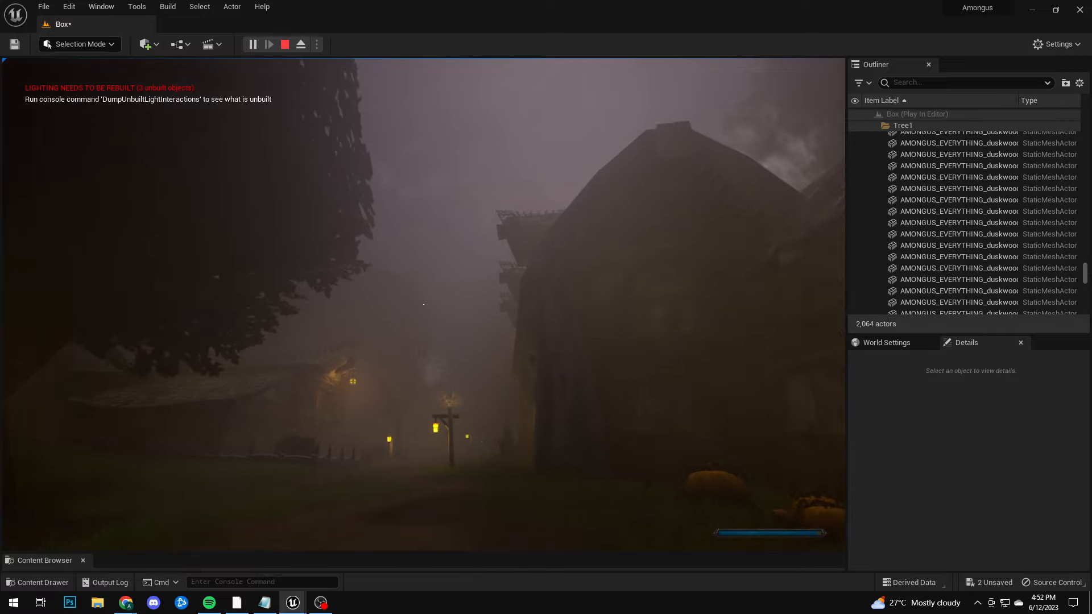
pyautogui.press('w')
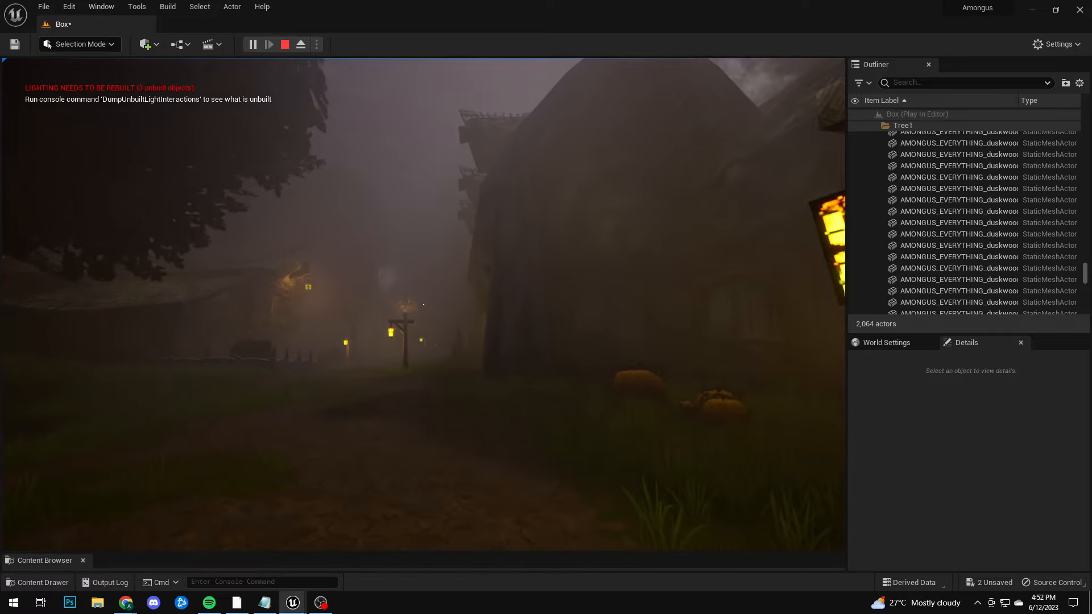